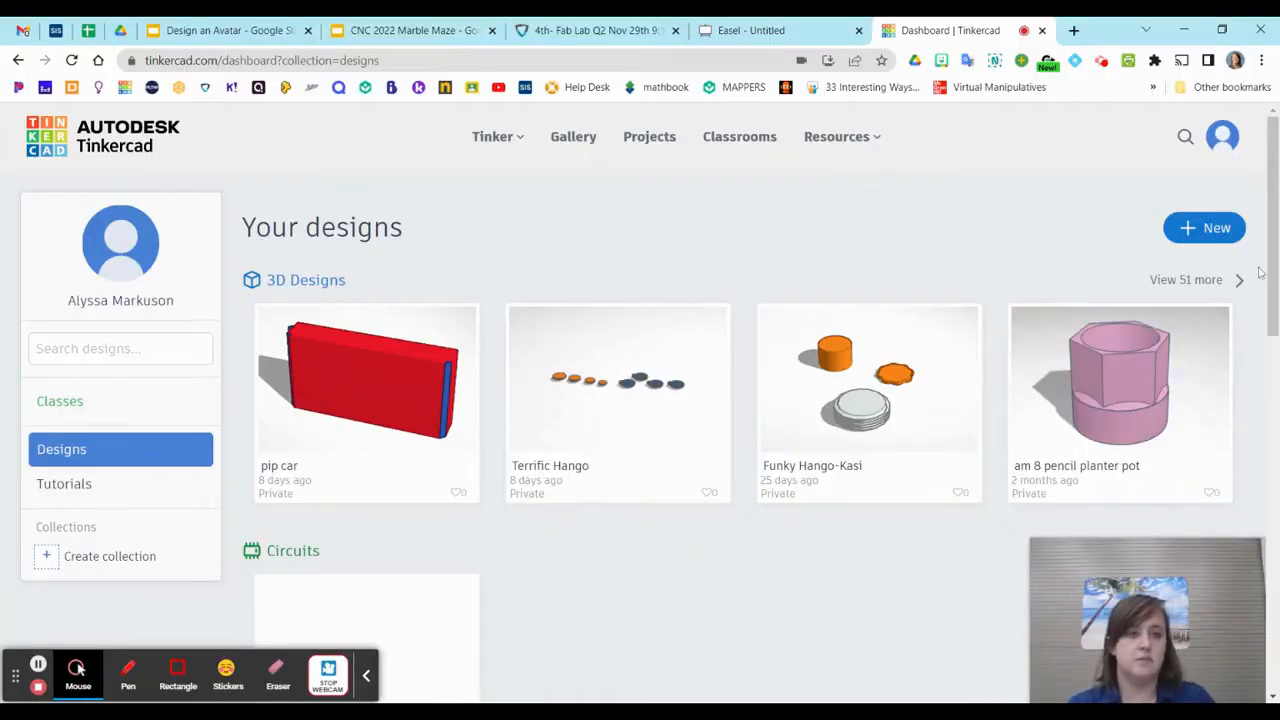
Create a new 3D design and name it "am8 moveable keychain"
{"action": "left_click", "coordinate": [1192, 230]}
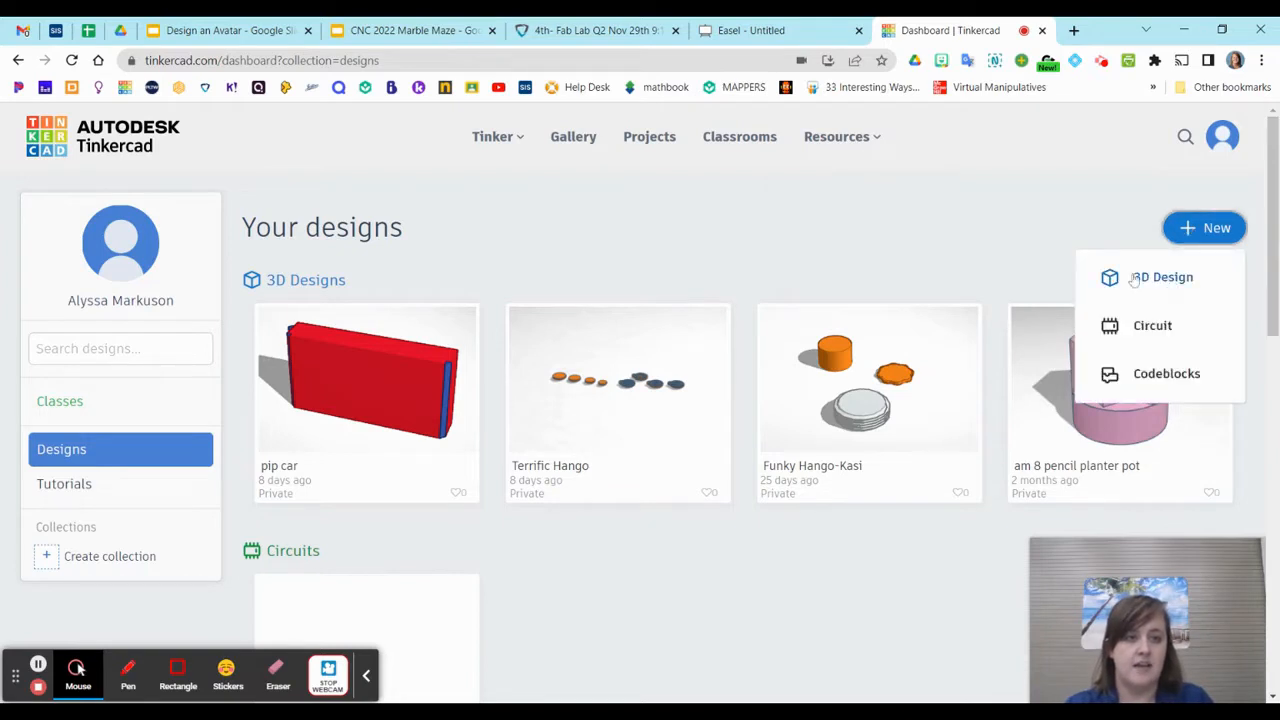
{"action": "left_click", "coordinate": [1163, 279]}
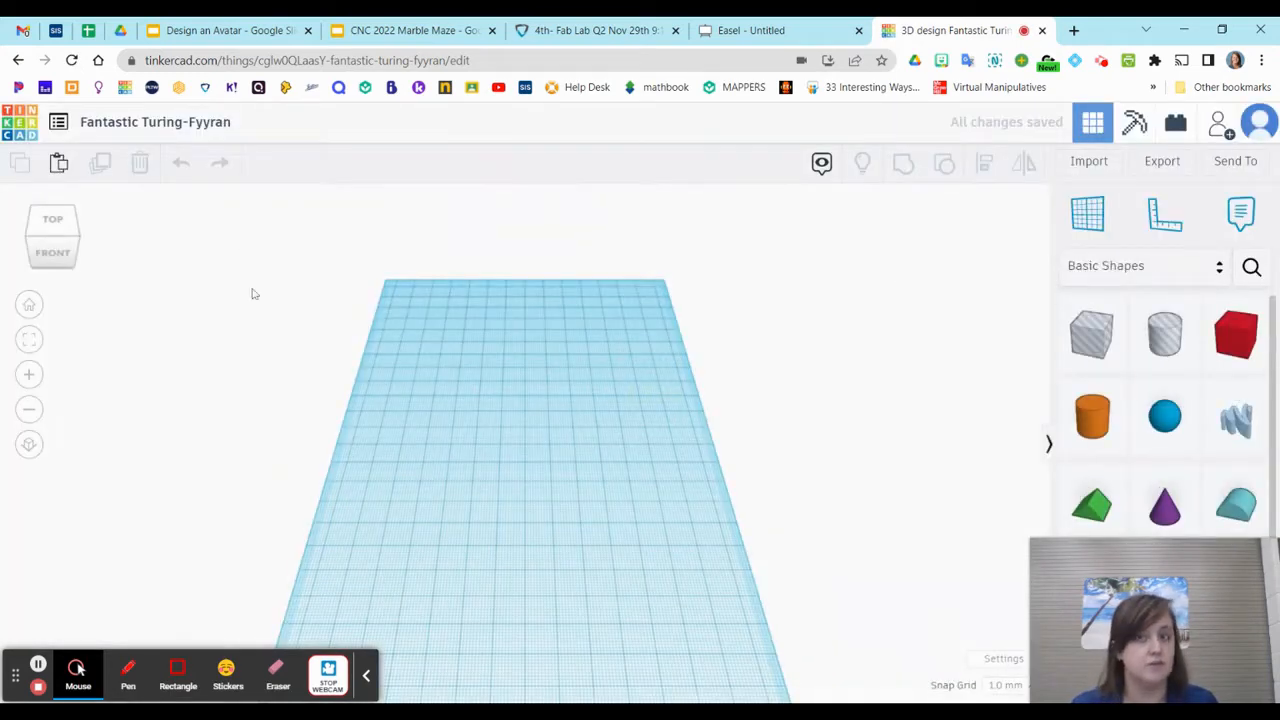
{"action": "left_click", "coordinate": [138, 124]}
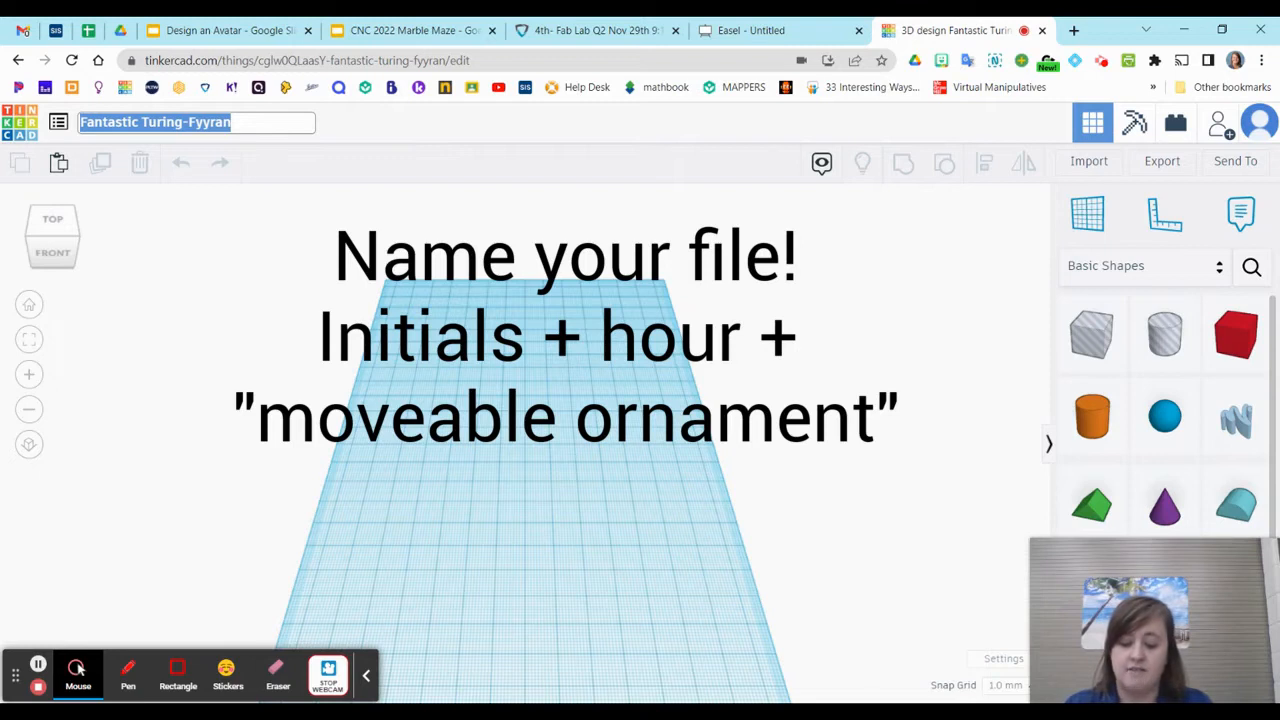
{"action": "type", "text": "am8"}
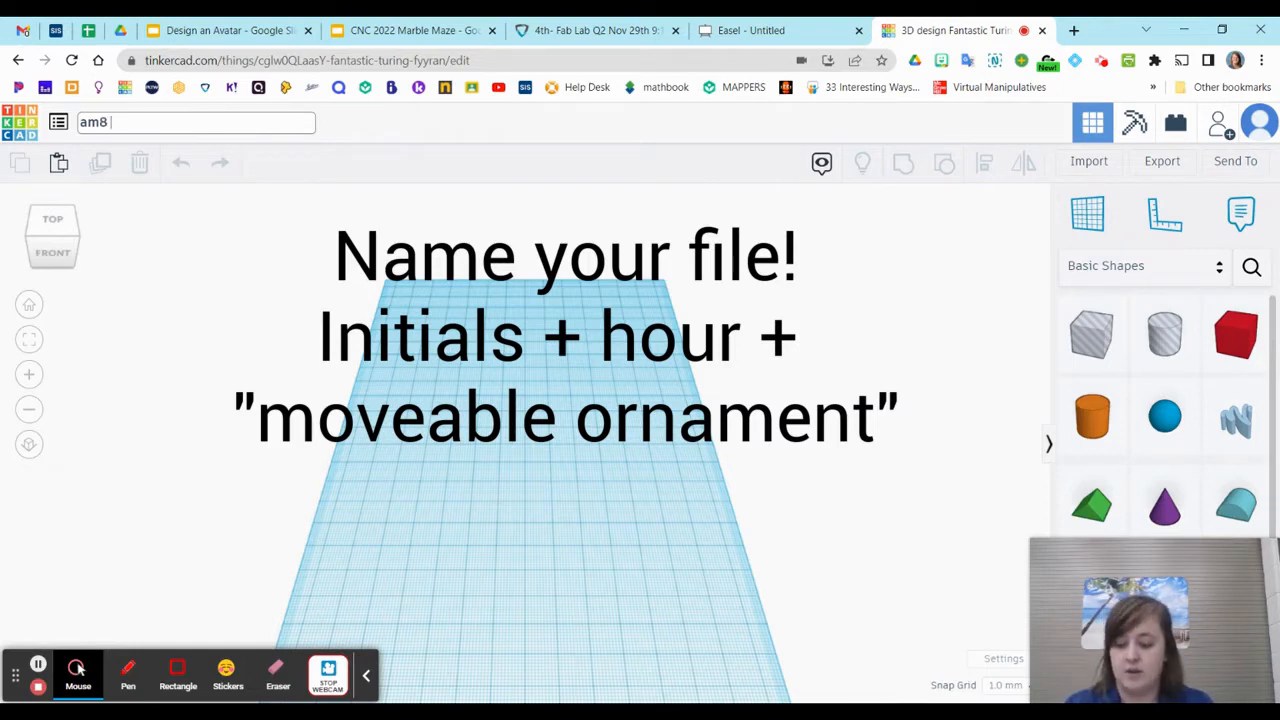
{"action": "type", "text": "moveab"}
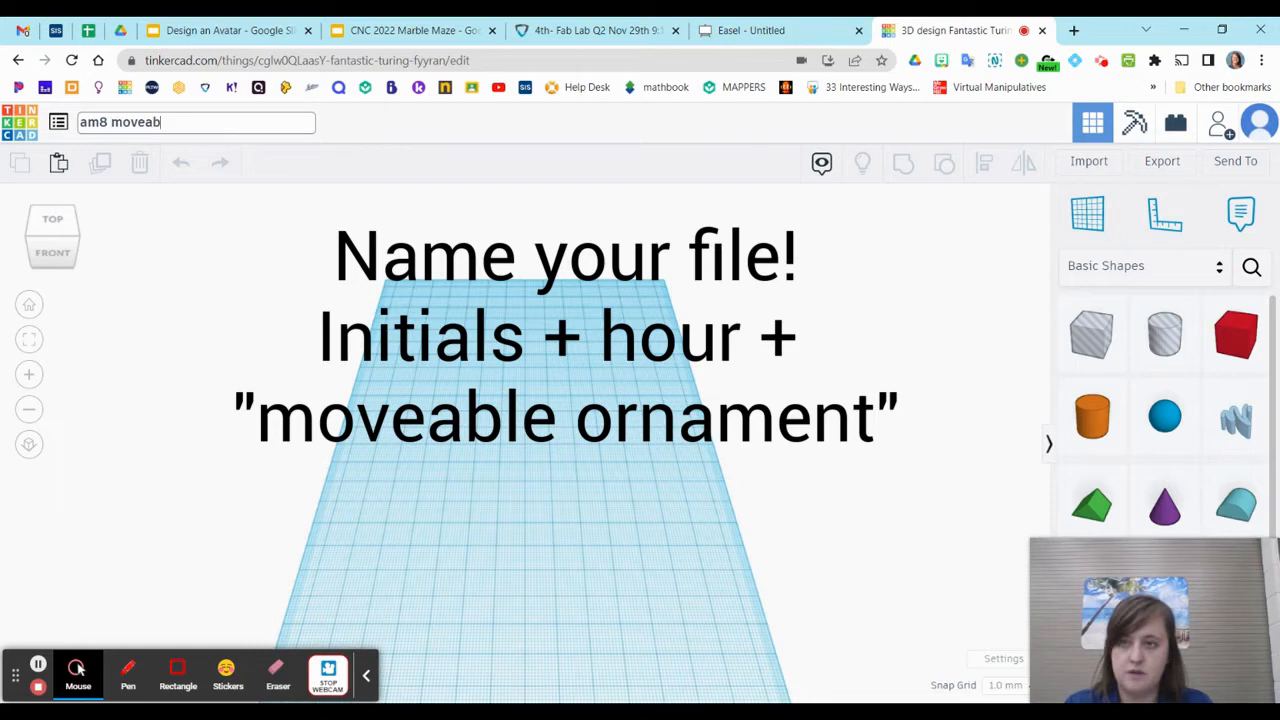
{"action": "type", "text": "le keychain"}
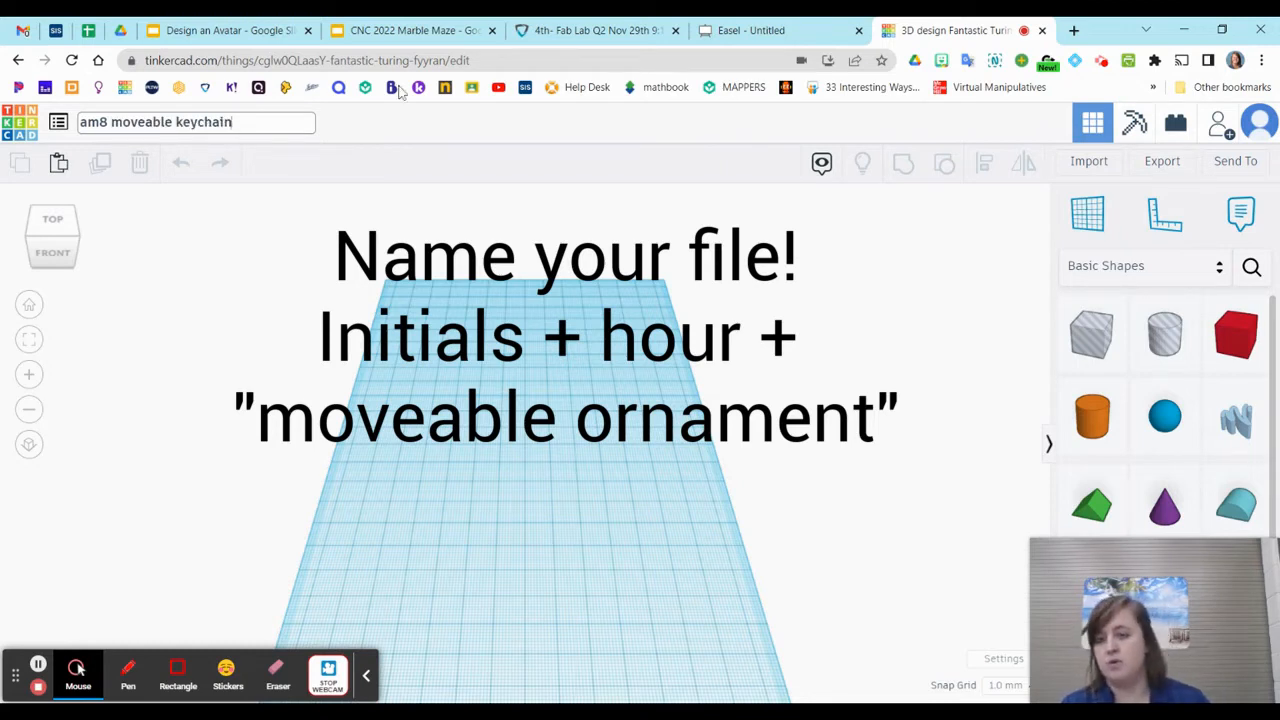
{"action": "left_click", "coordinate": [333, 256]}
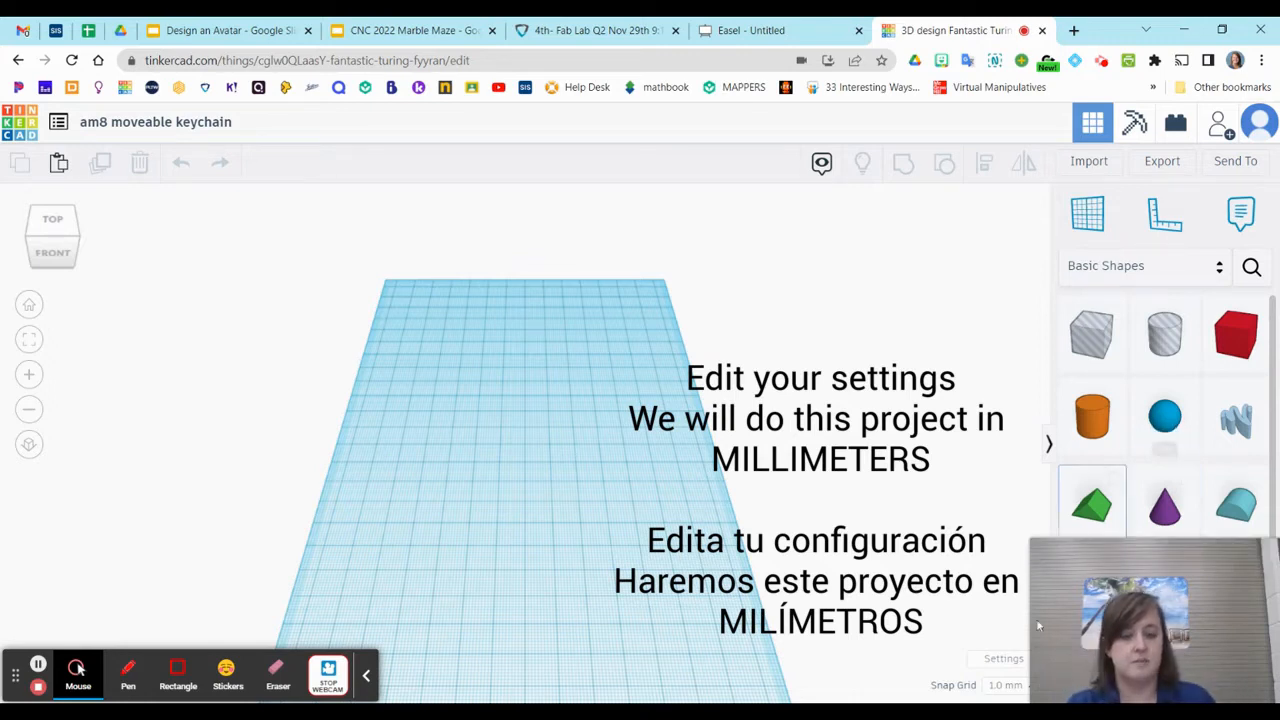
Check the units and printer preset in the workspace settings without changing them
{"action": "left_click", "coordinate": [998, 659]}
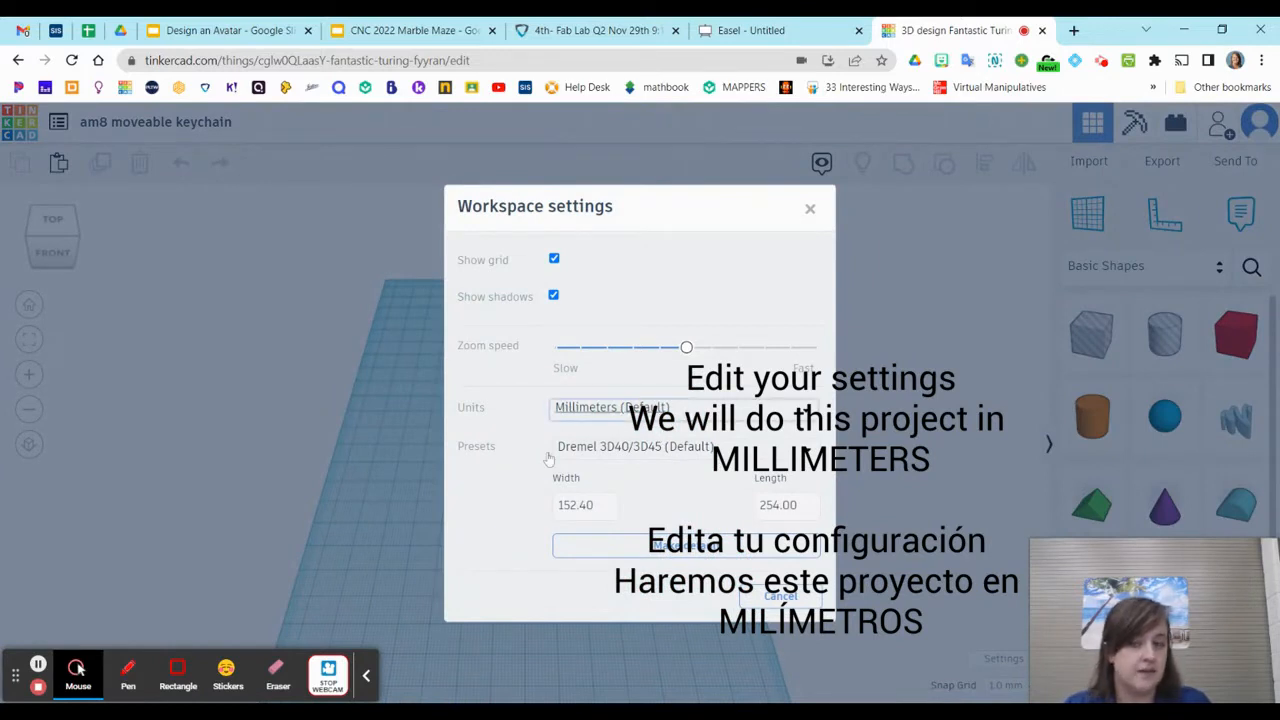
{"action": "left_click", "coordinate": [644, 451]}
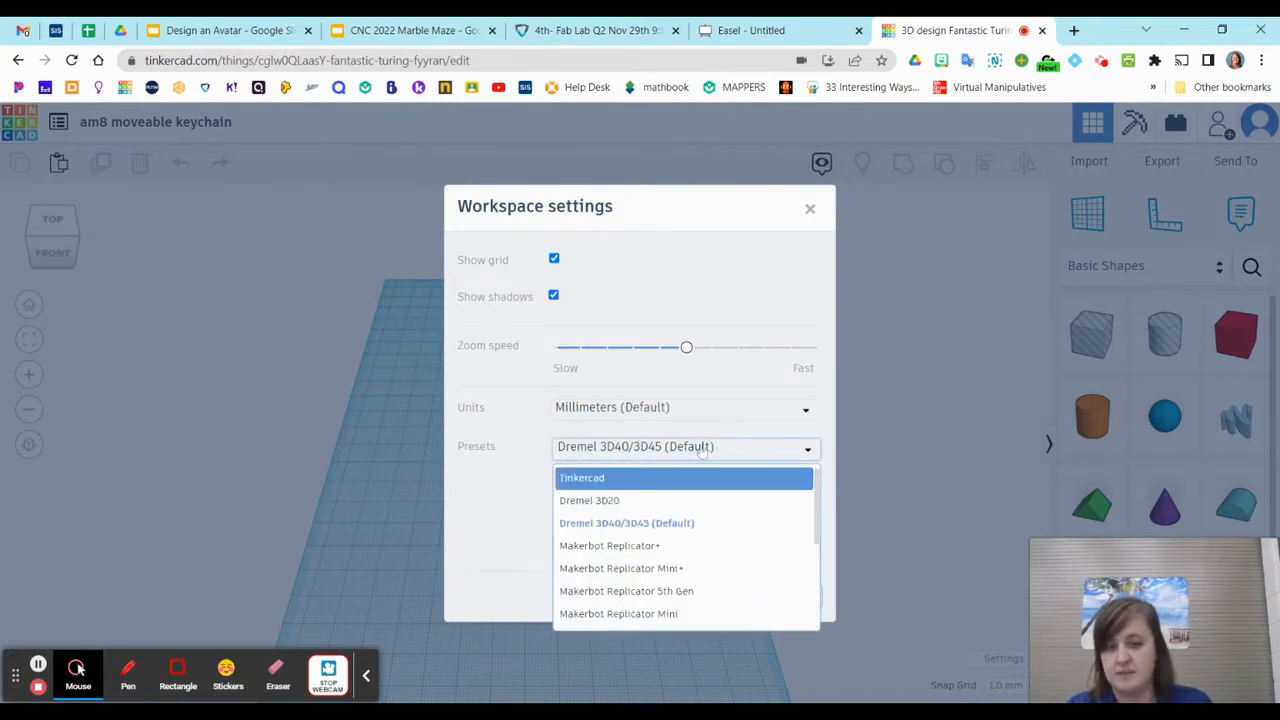
{"action": "left_click", "coordinate": [765, 375]}
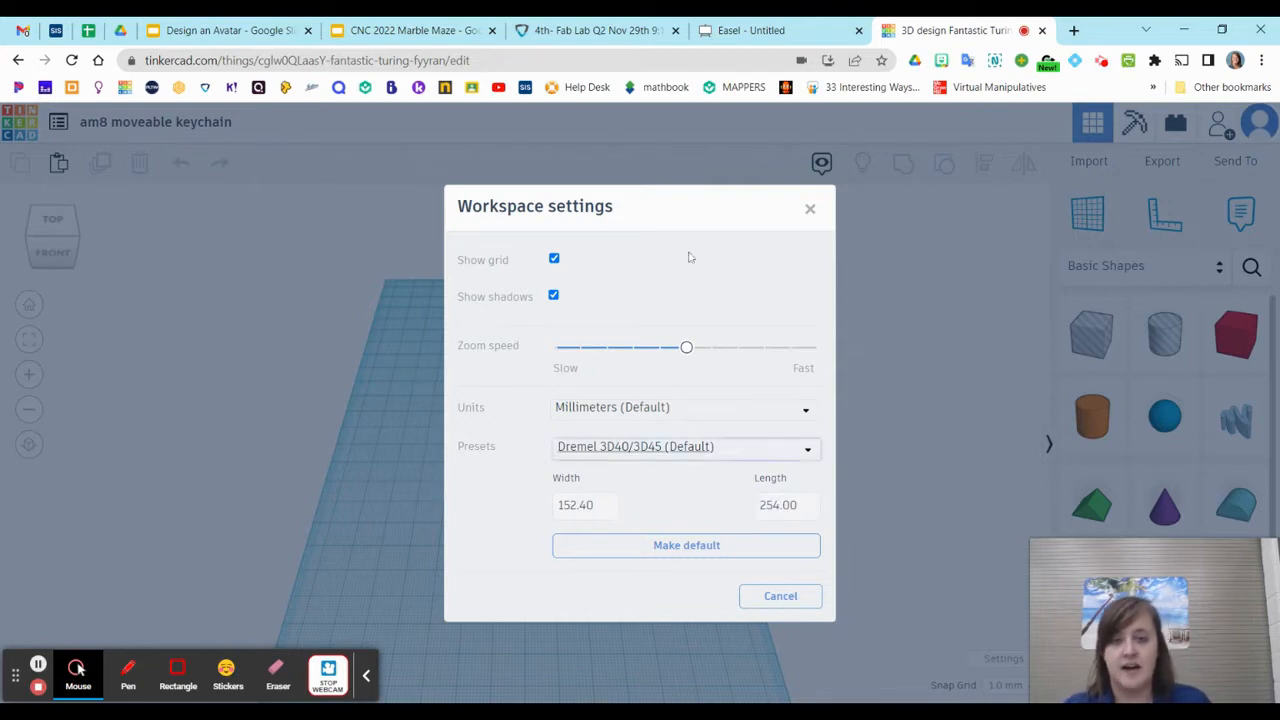
{"action": "left_click", "coordinate": [810, 210]}
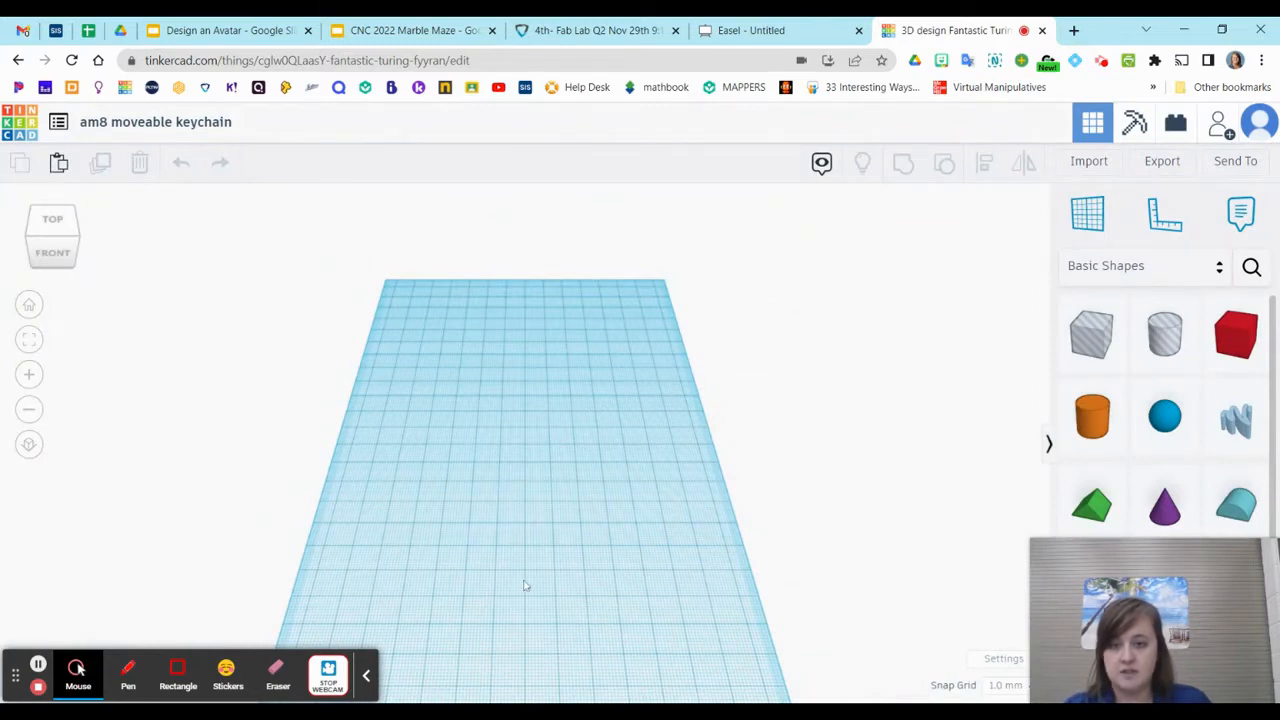
Place a solid orange cylinder on the workplane and set its number of sides to 64
{"action": "scroll", "coordinate": [520, 575], "scroll_direction": "up", "scroll_amount": 4}
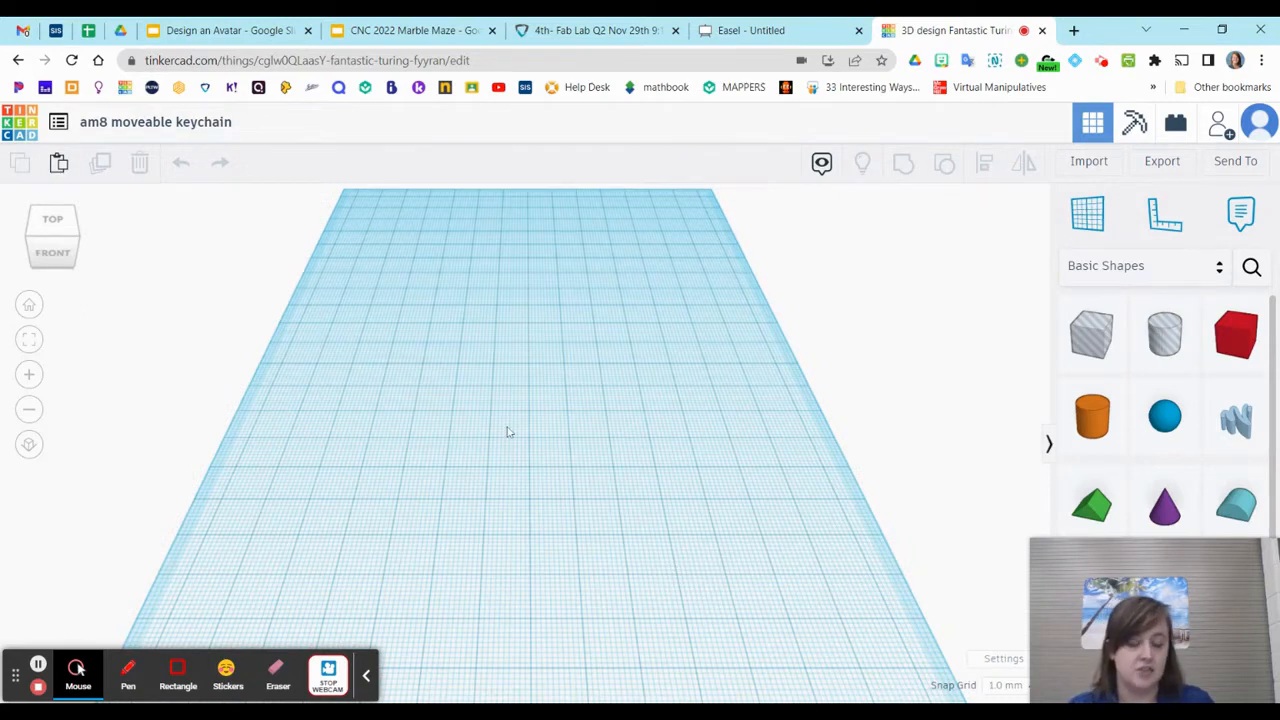
{"action": "scroll", "coordinate": [510, 432], "scroll_direction": "down", "scroll_amount": 1}
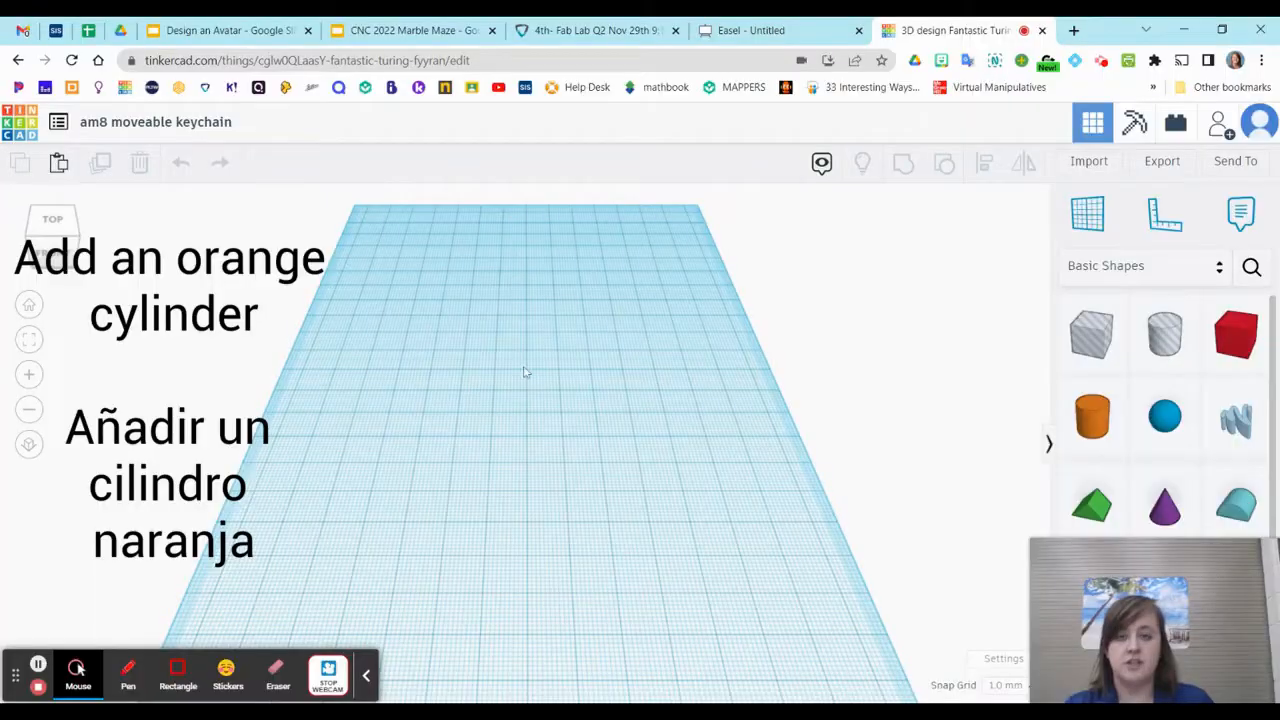
{"action": "left_click", "coordinate": [1092, 412]}
{"action": "left_click", "coordinate": [598, 366]}
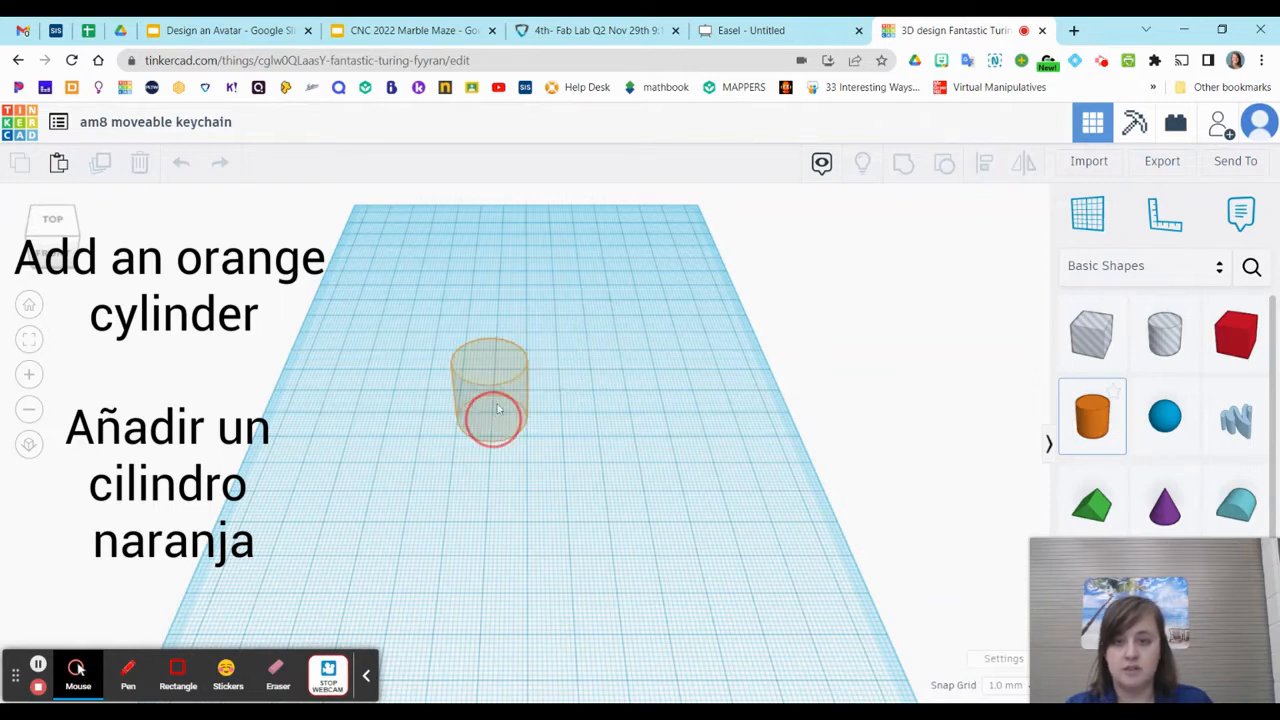
{"action": "left_click", "coordinate": [491, 420]}
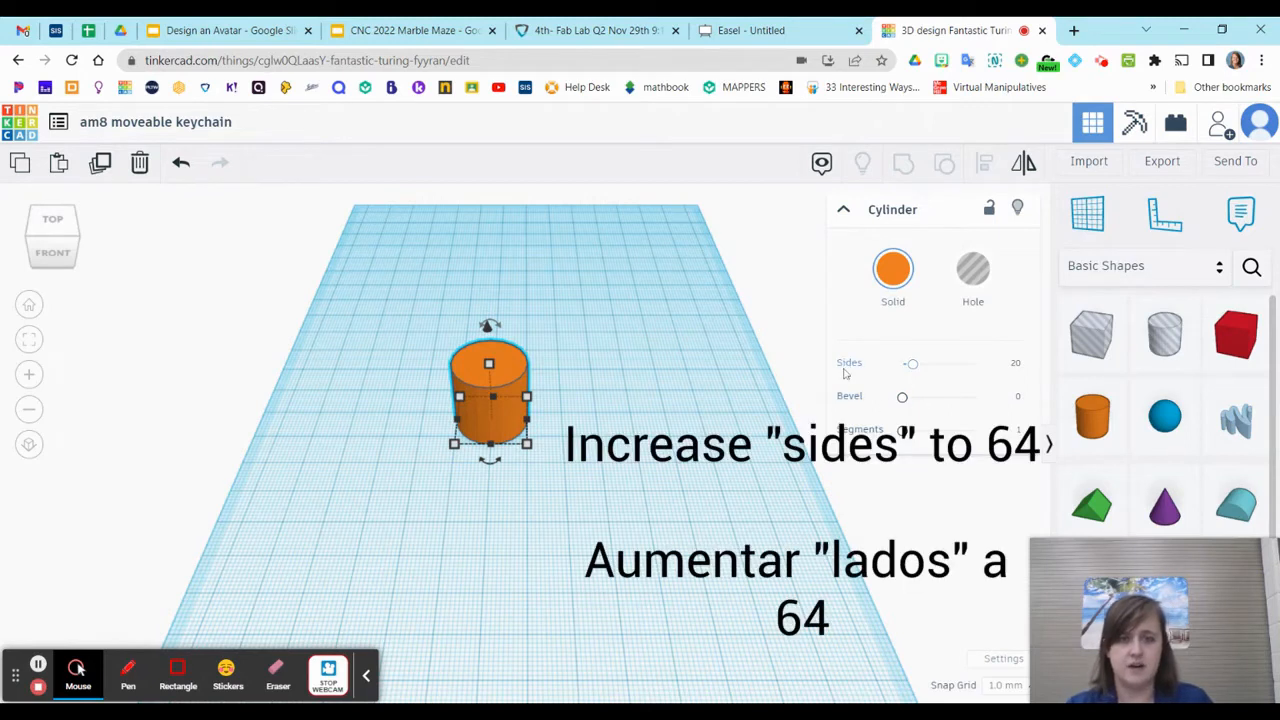
{"action": "left_click_drag", "start_coordinate": [911, 364], "coordinate": [1058, 369]}
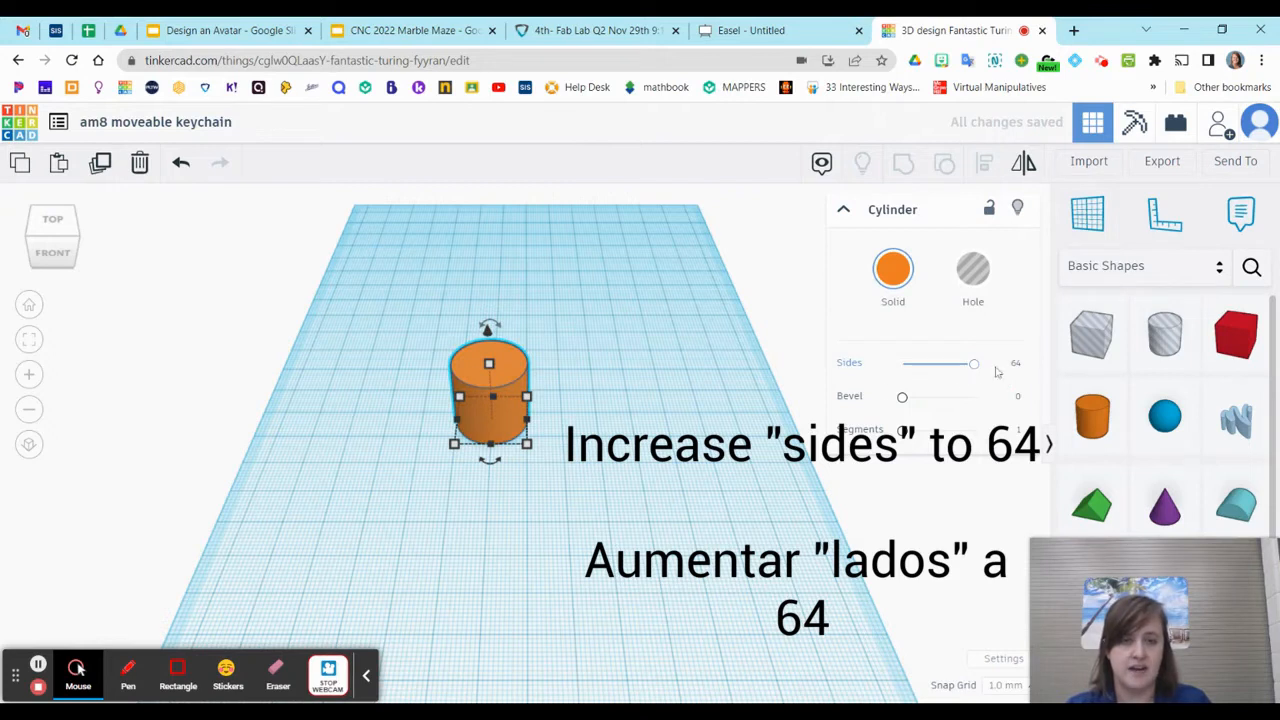
Try the cylinder with 15 sides for comparison and restore it to 64 sides
{"action": "scroll", "coordinate": [561, 393], "scroll_direction": "up", "scroll_amount": 3}
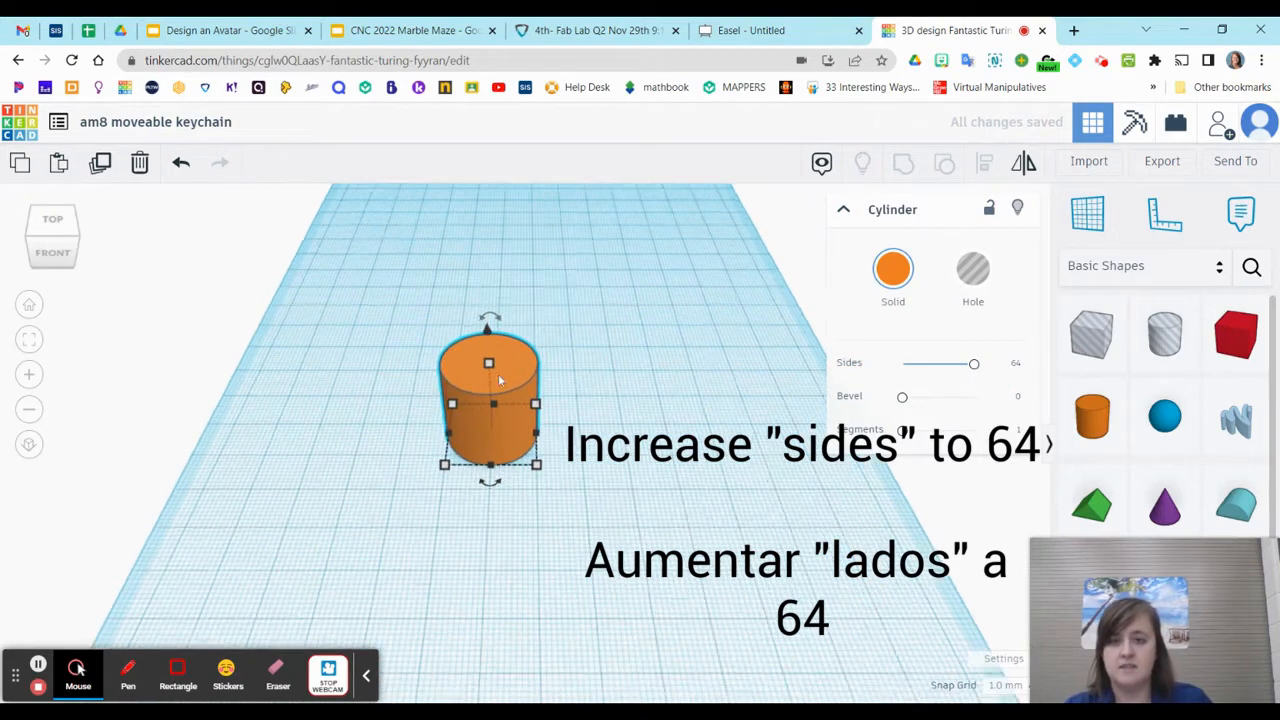
{"action": "left_click_drag", "start_coordinate": [972, 365], "coordinate": [911, 372]}
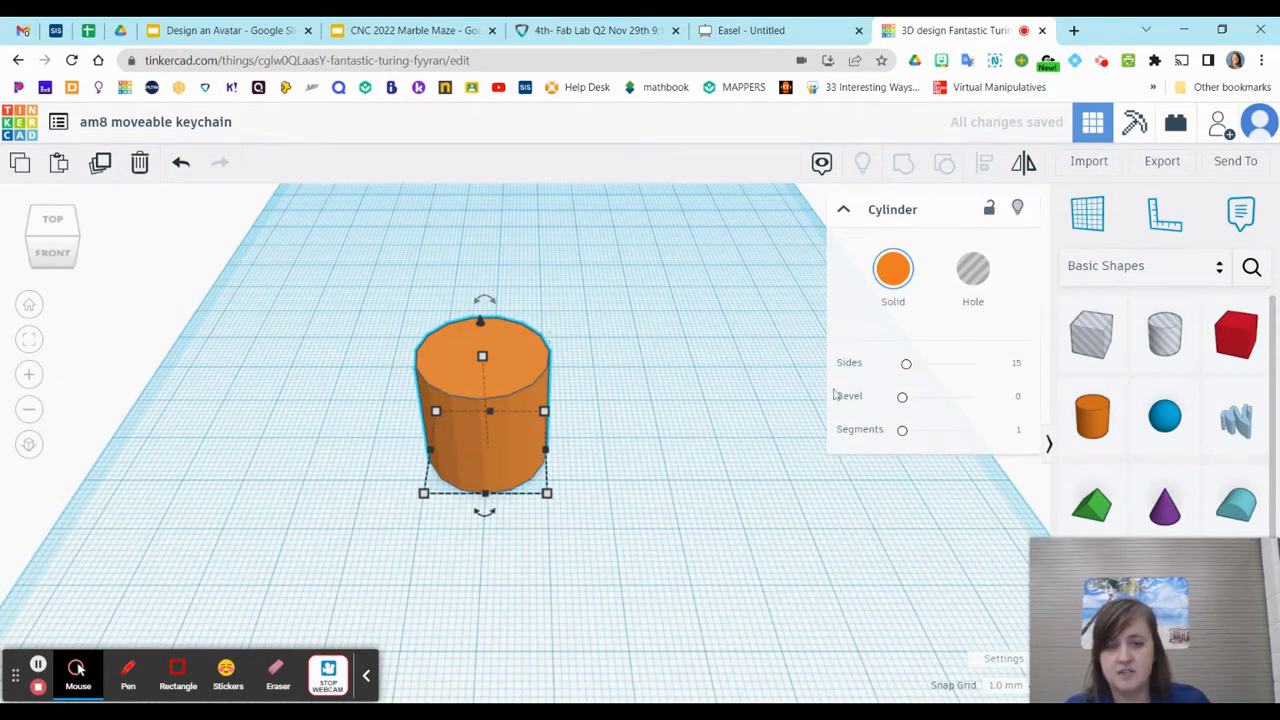
{"action": "left_click_drag", "start_coordinate": [907, 365], "coordinate": [1020, 381]}
{"action": "scroll", "coordinate": [469, 458], "scroll_direction": "up", "scroll_amount": 3}
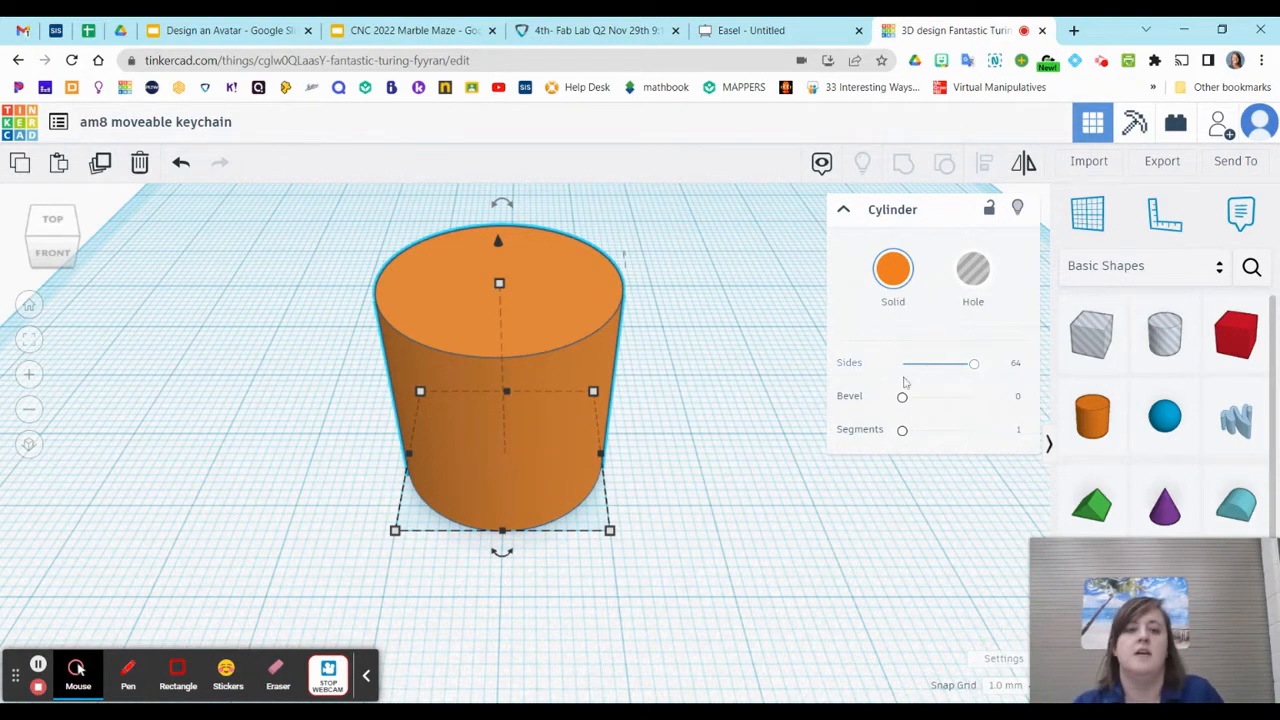
{"action": "scroll", "coordinate": [706, 388], "scroll_direction": "down", "scroll_amount": 3}
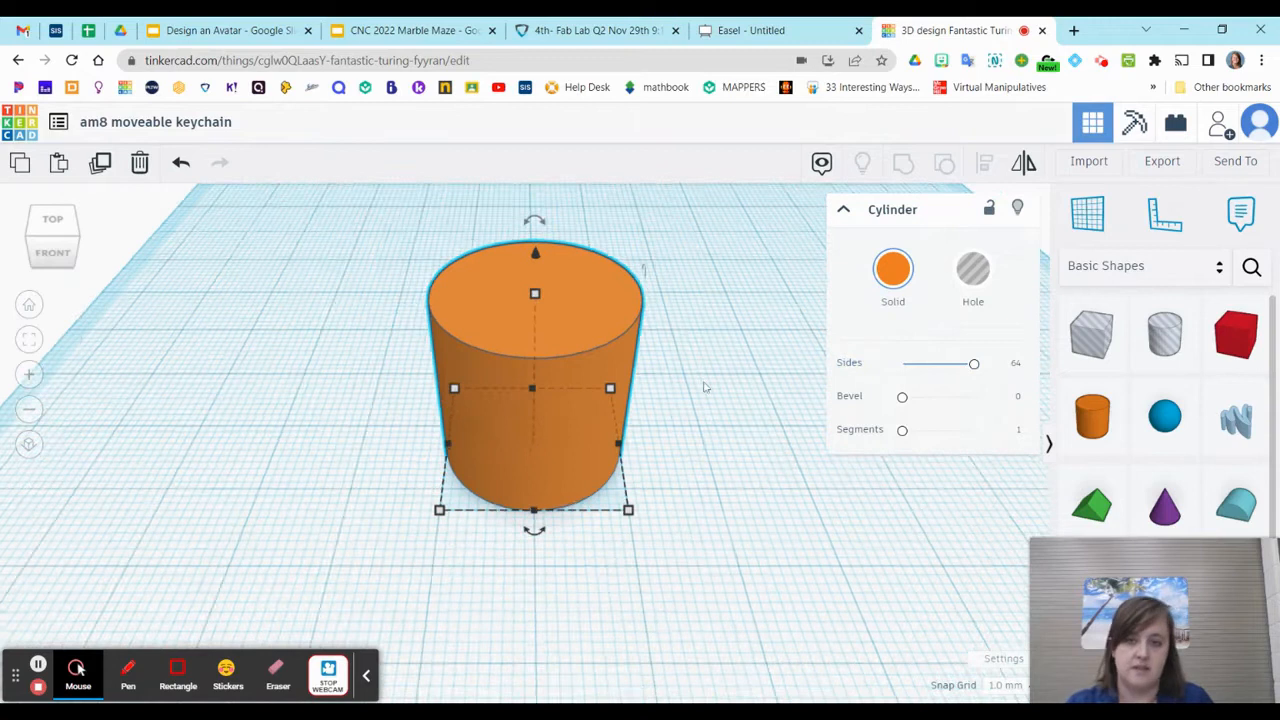
Reposition the cylinder on the workplane and set its width and length to 50 mm each
{"action": "left_click_drag", "start_coordinate": [563, 484], "coordinate": [419, 467]}
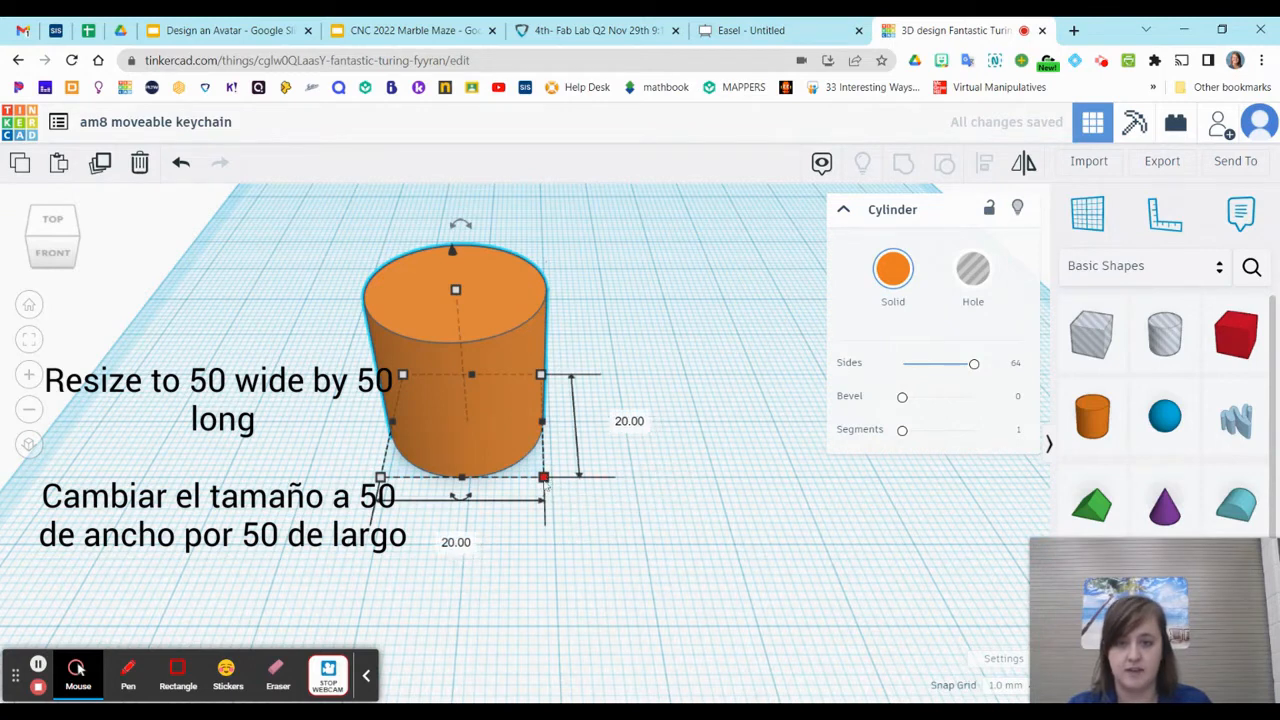
{"action": "left_click", "coordinate": [456, 542]}
{"action": "type", "text": "50"}
{"action": "key", "text": "Return"}
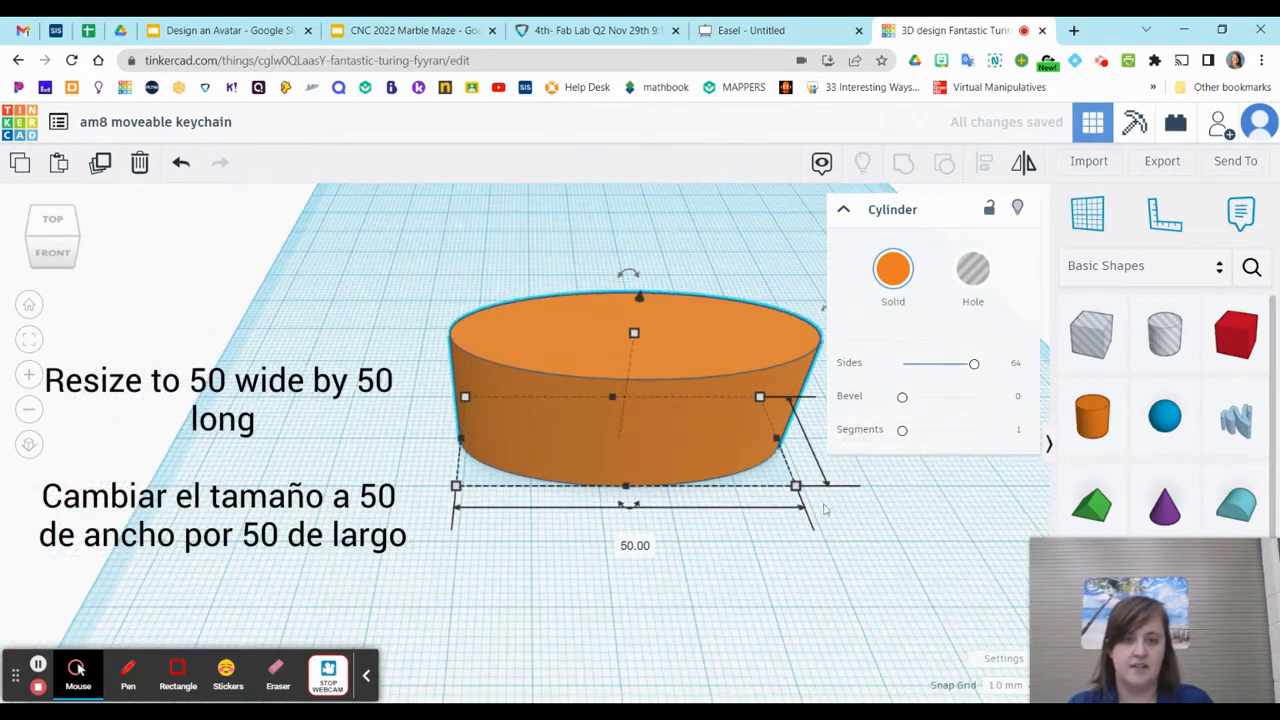
{"action": "left_click_drag", "start_coordinate": [583, 466], "coordinate": [397, 475]}
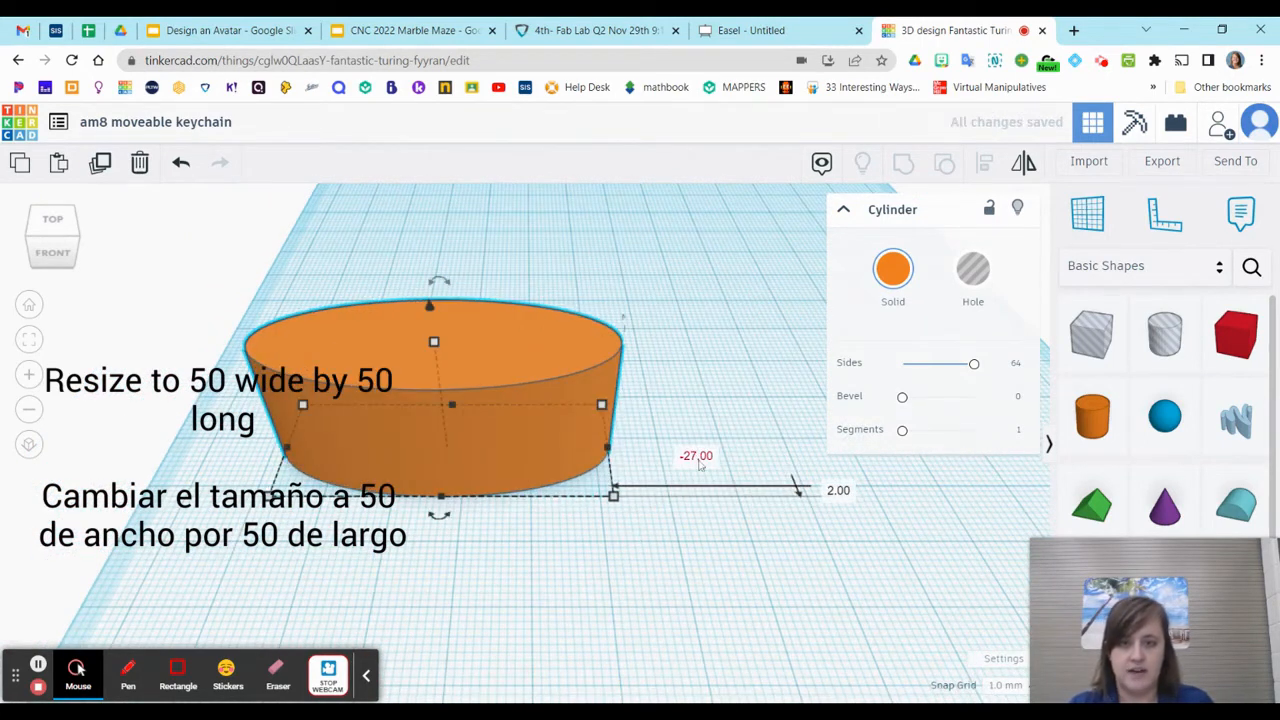
{"action": "left_click", "coordinate": [693, 446]}
{"action": "key", "text": "BackSpace"}
{"action": "type", "text": "50"}
{"action": "key", "text": "Return"}
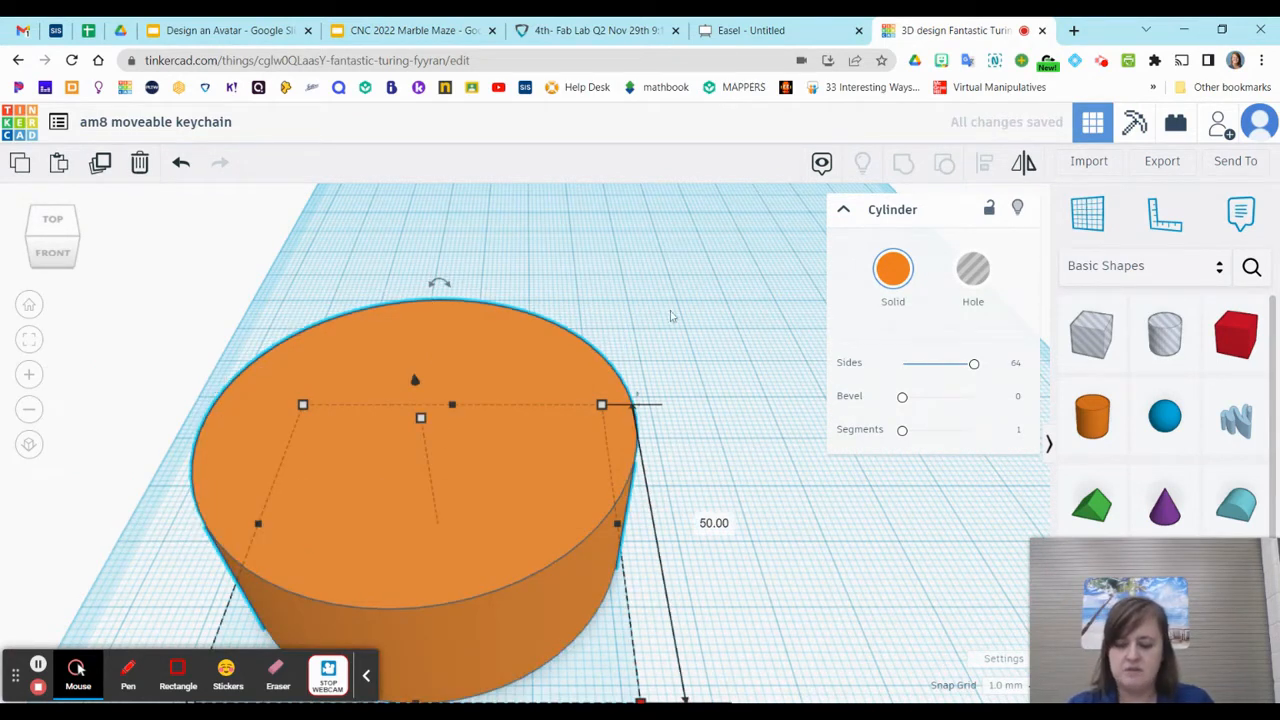
Shift the cylinder on the workplane and set its height to 5 mm to make a flat disc
{"action": "scroll", "coordinate": [670, 316], "scroll_direction": "down", "scroll_amount": 2}
{"action": "left_click_drag", "start_coordinate": [612, 396], "coordinate": [670, 373]}
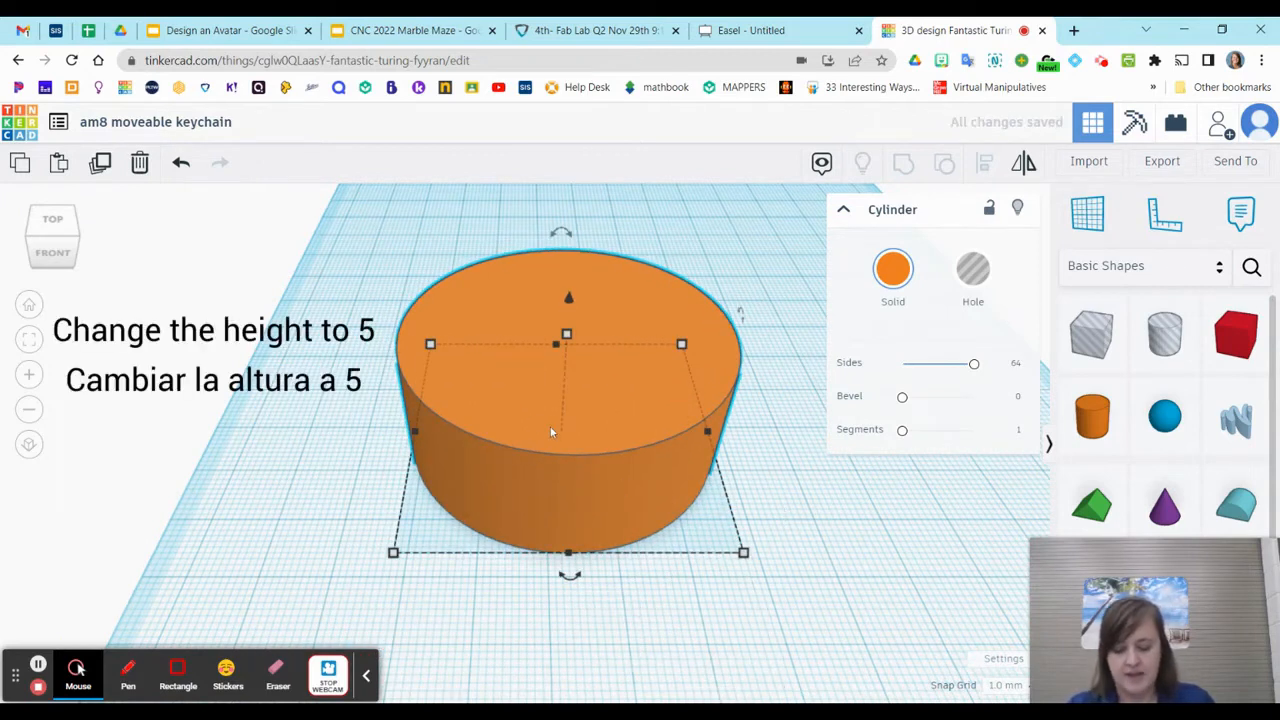
{"action": "left_click", "coordinate": [496, 411]}
{"action": "mouse_move", "coordinate": [568, 337]}
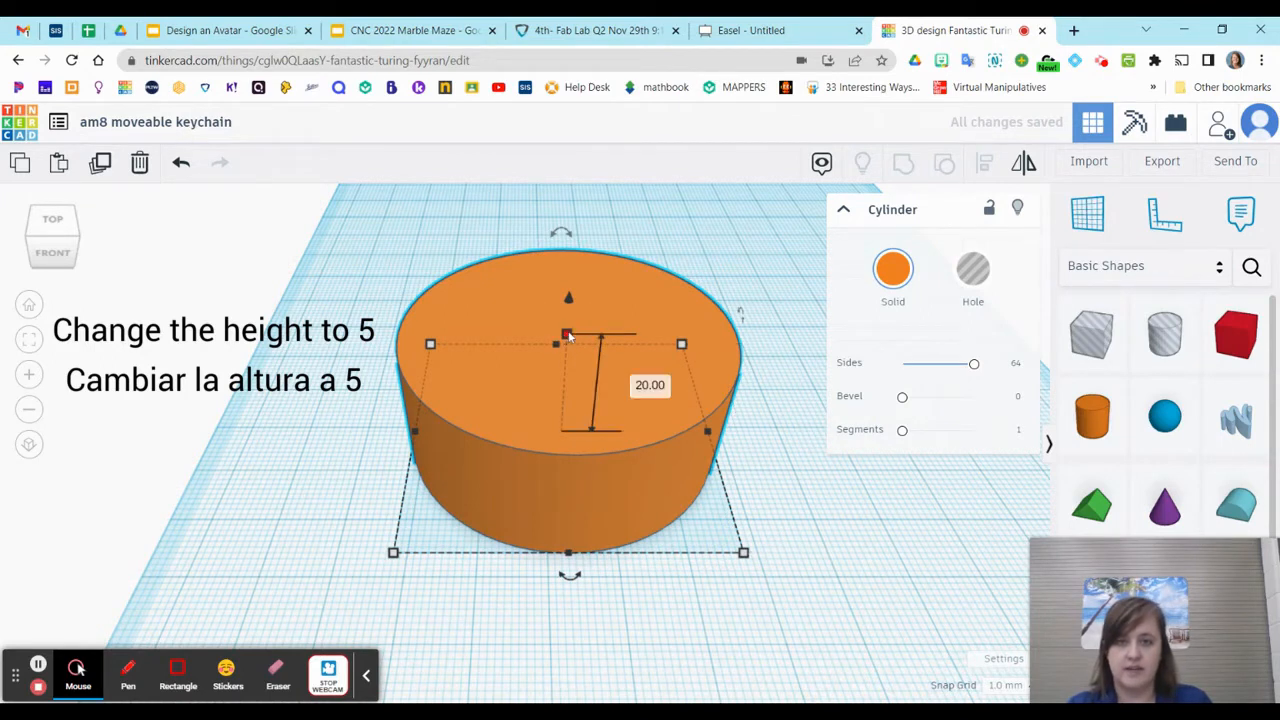
{"action": "left_click", "coordinate": [650, 390]}
{"action": "type", "text": "5"}
{"action": "key", "text": "Return"}
{"action": "left_click", "coordinate": [628, 599]}
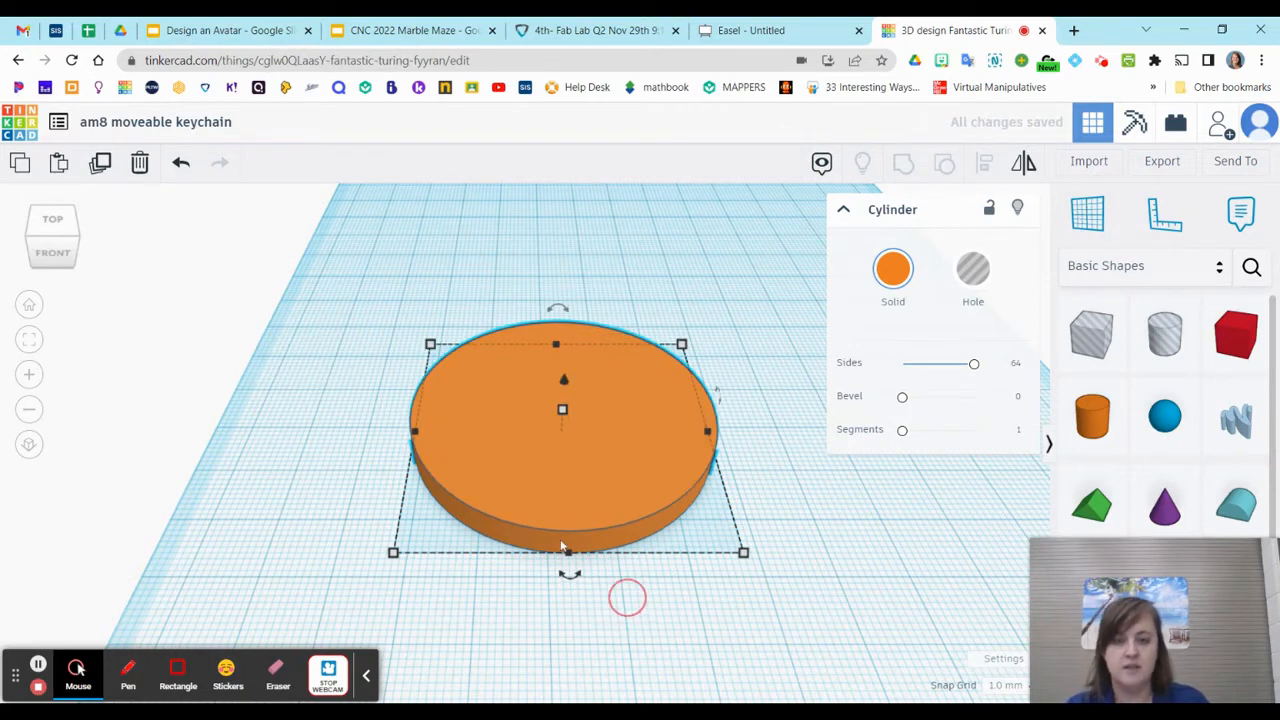
{"action": "mouse_move", "coordinate": [746, 553]}
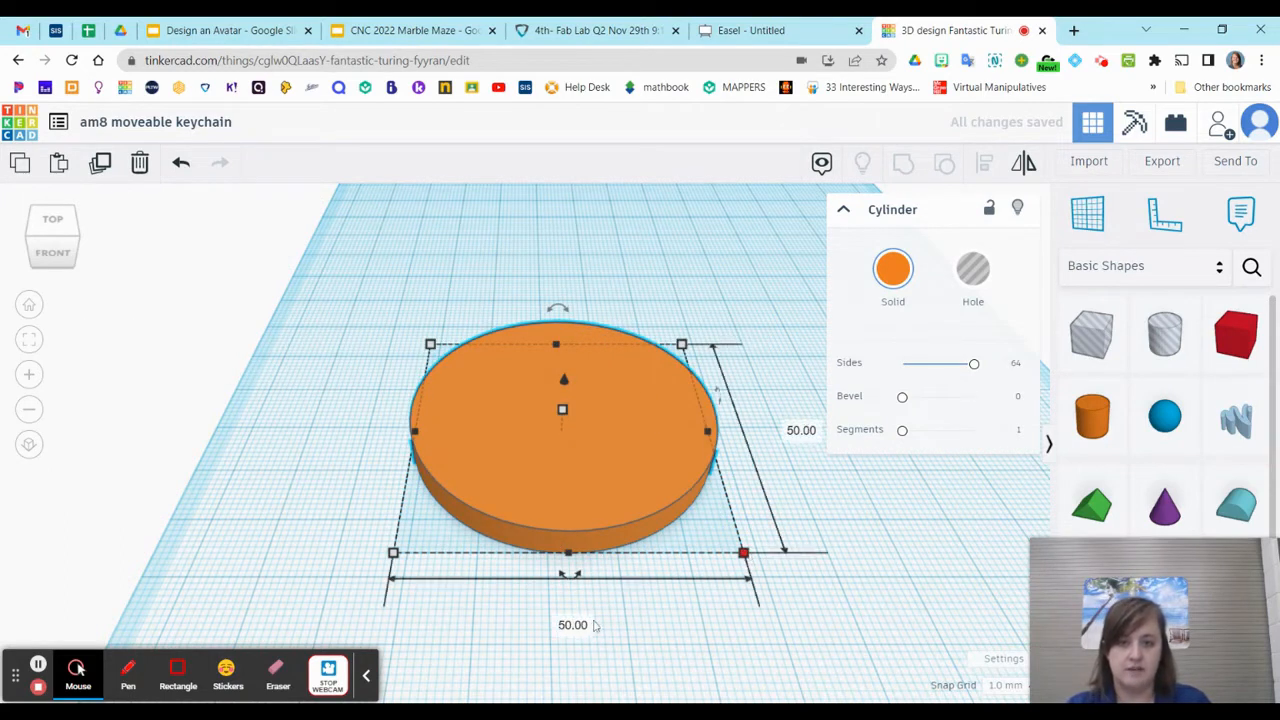
{"action": "mouse_move", "coordinate": [560, 406]}
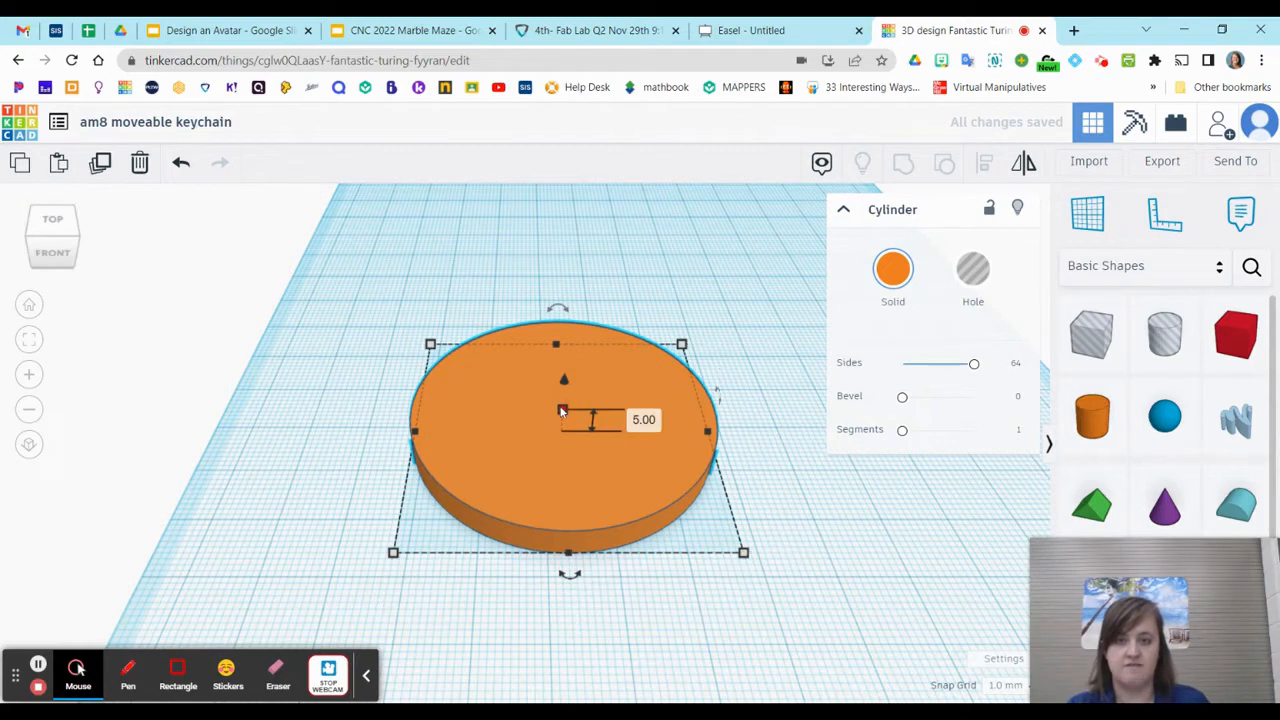
Move the orange disc toward the back left of the workplane to free space beside it
{"action": "scroll", "coordinate": [616, 457], "scroll_direction": "down", "scroll_amount": 1}
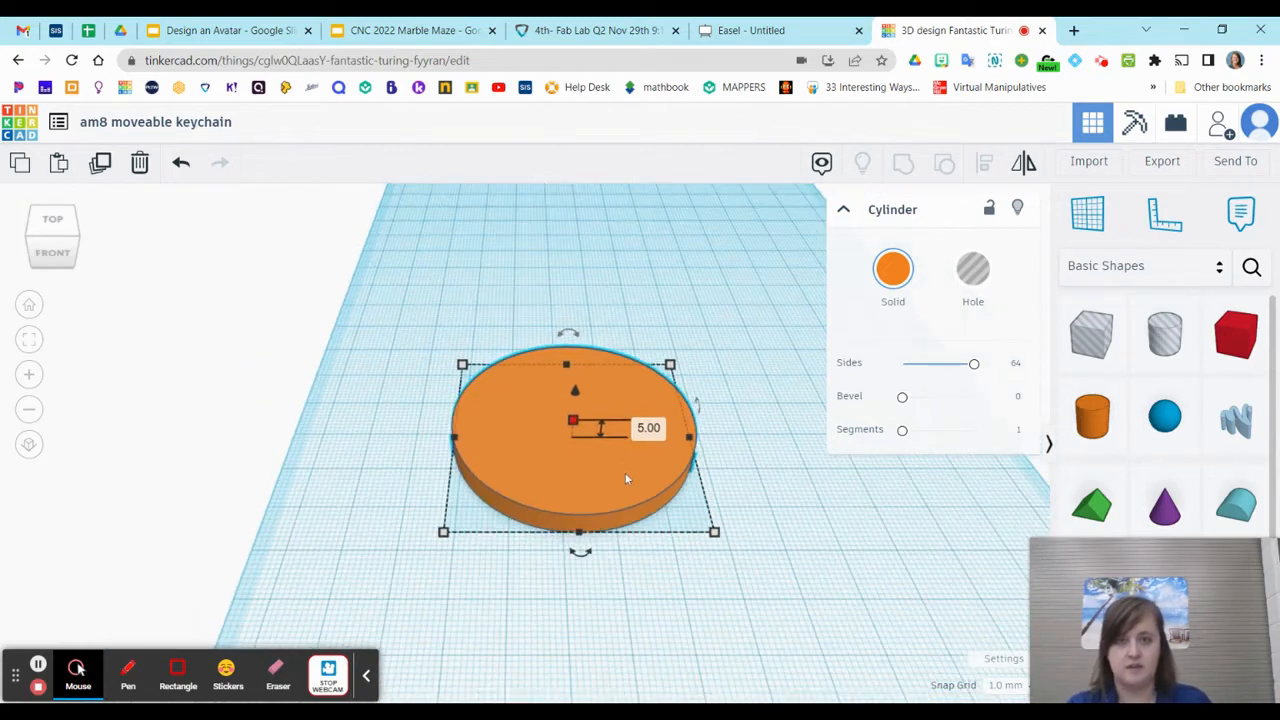
{"action": "left_click_drag", "start_coordinate": [645, 467], "coordinate": [546, 281]}
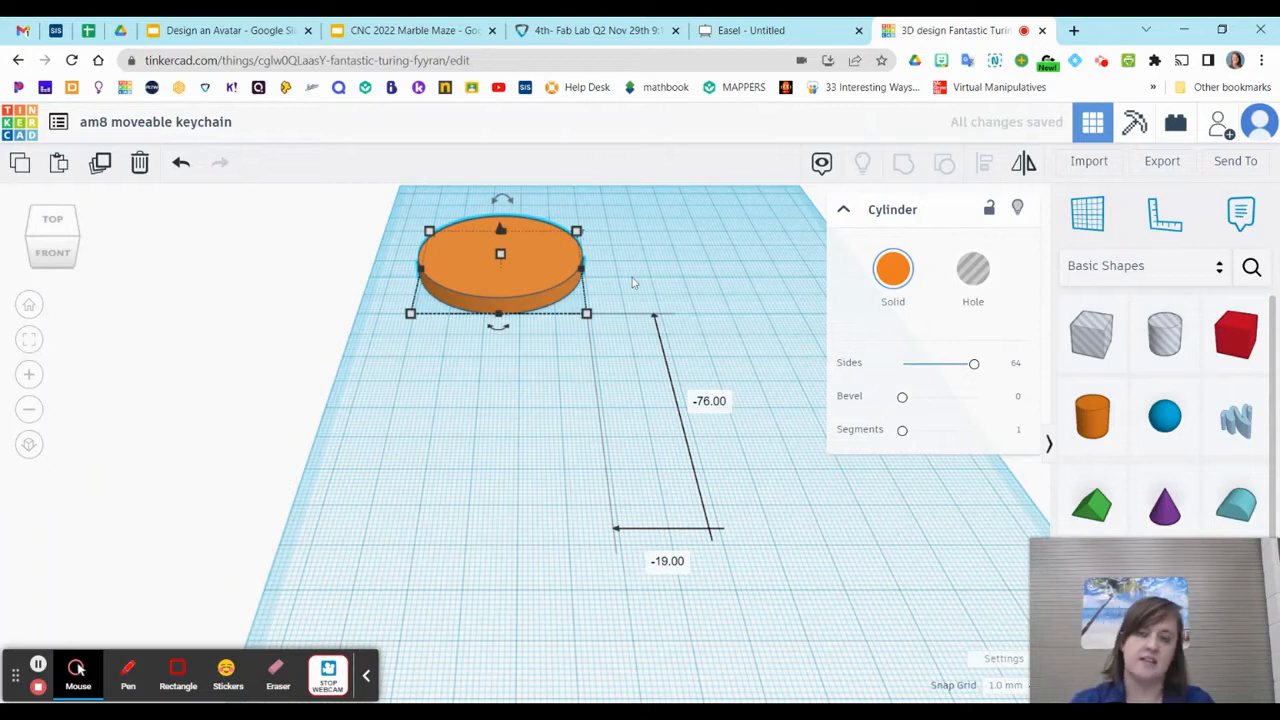
{"action": "key", "text": "f"}
{"action": "left_click_drag", "start_coordinate": [571, 498], "coordinate": [561, 479]}
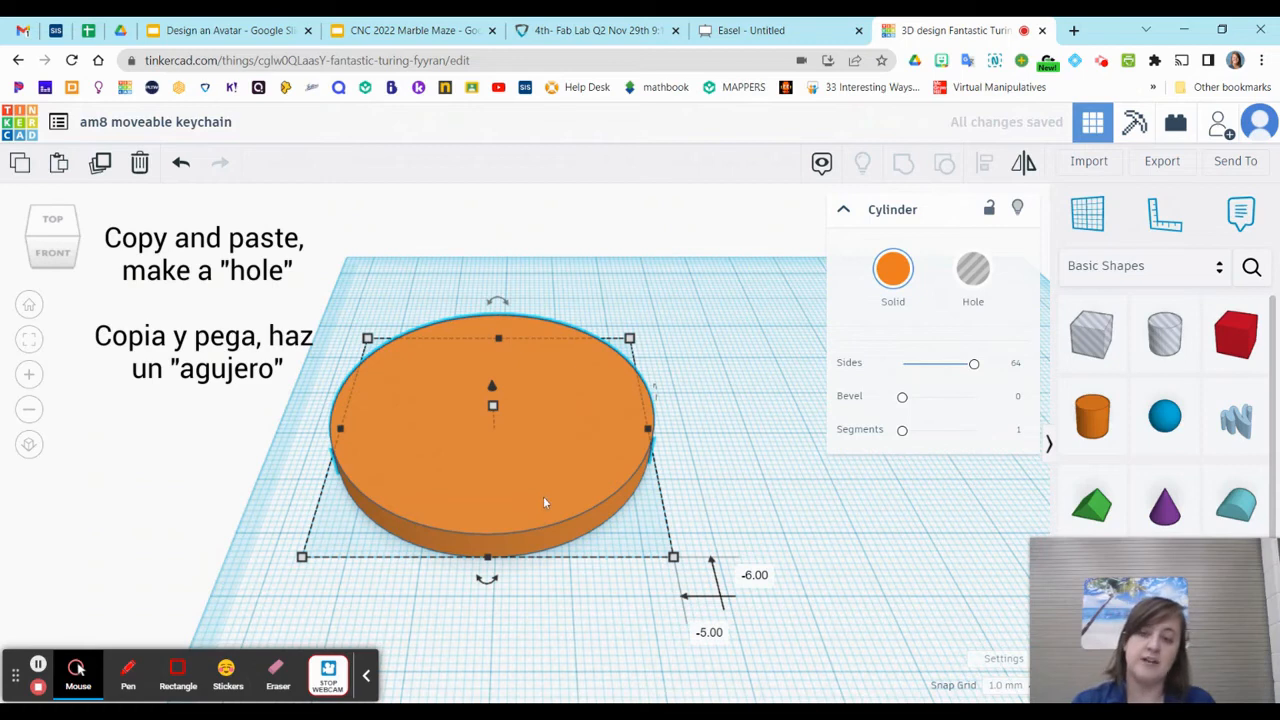
Duplicate the orange disc, place the copy to the right of the original, and turn the copy into a hole
{"action": "key", "text": "ctrl+c"}
{"action": "key", "text": "ctrl+v"}
{"action": "left_click_drag", "start_coordinate": [666, 498], "coordinate": [862, 488]}
{"action": "key", "text": "f"}
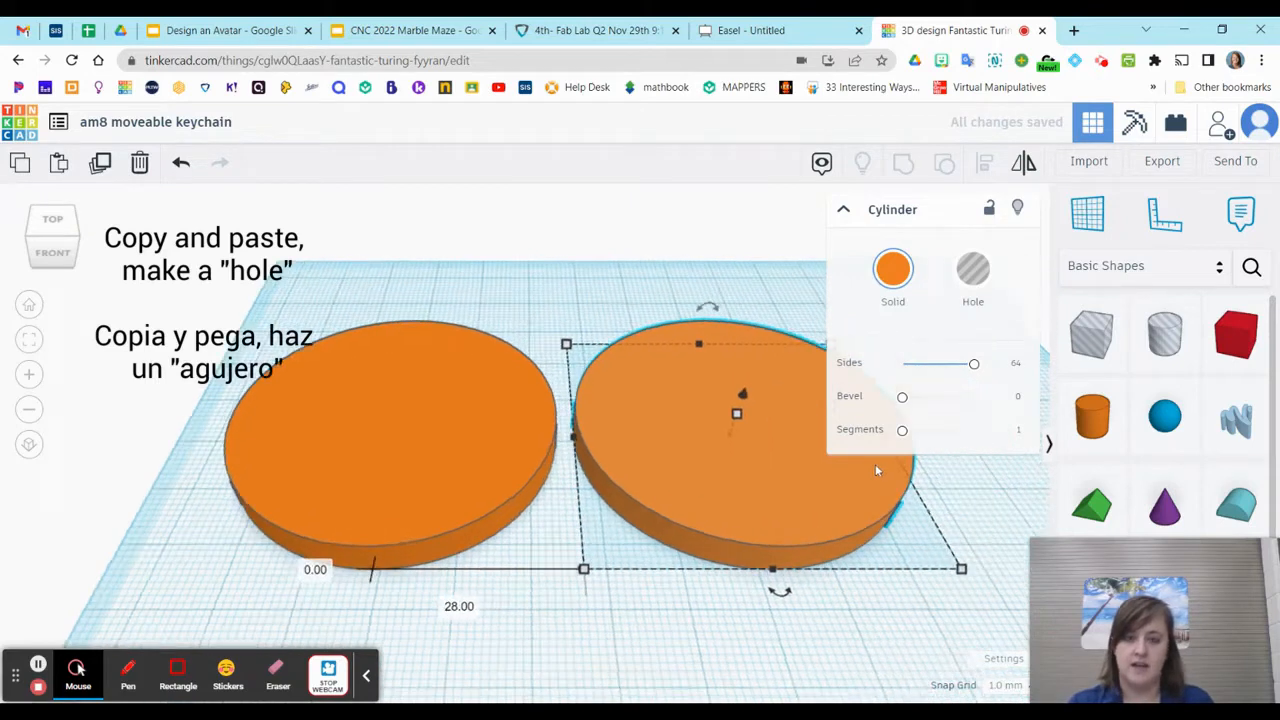
{"action": "left_click", "coordinate": [973, 272]}
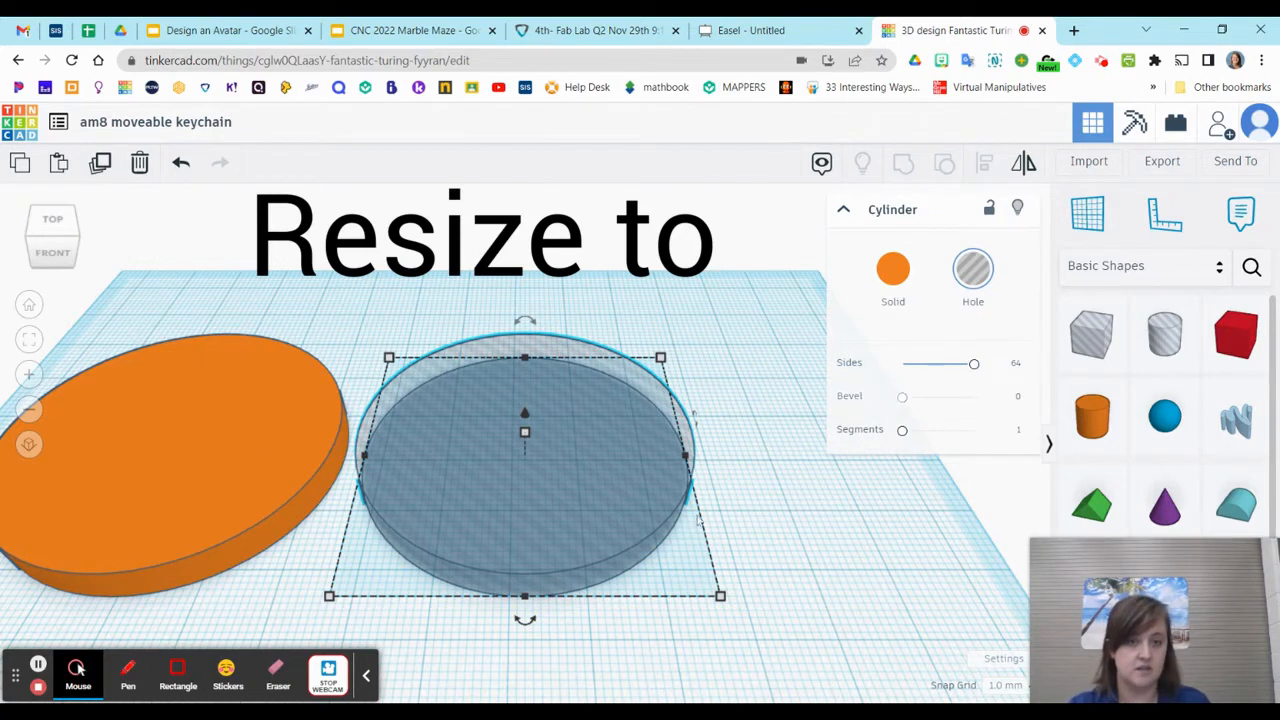
Set the width and length of the hole cylinder to 45 mm each
{"action": "mouse_move", "coordinate": [528, 438]}
{"action": "mouse_move", "coordinate": [720, 597]}
{"action": "left_click", "coordinate": [525, 674]}
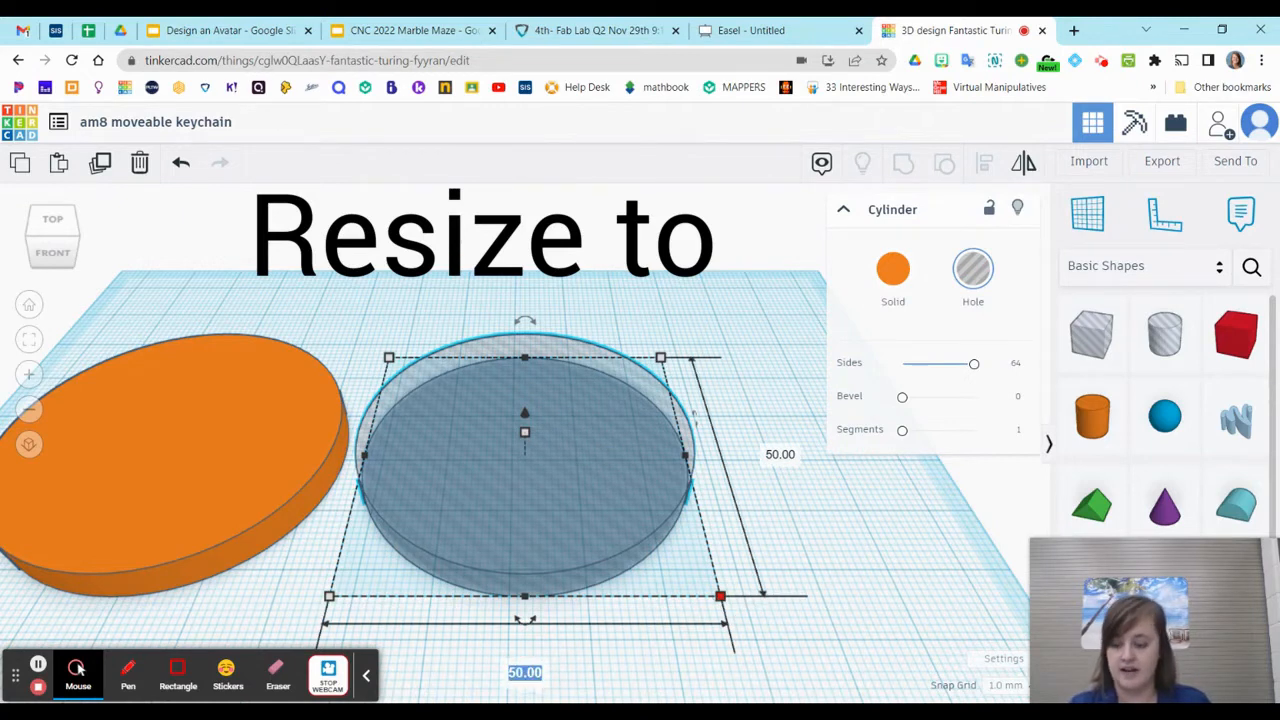
{"action": "left_click", "coordinate": [509, 673]}
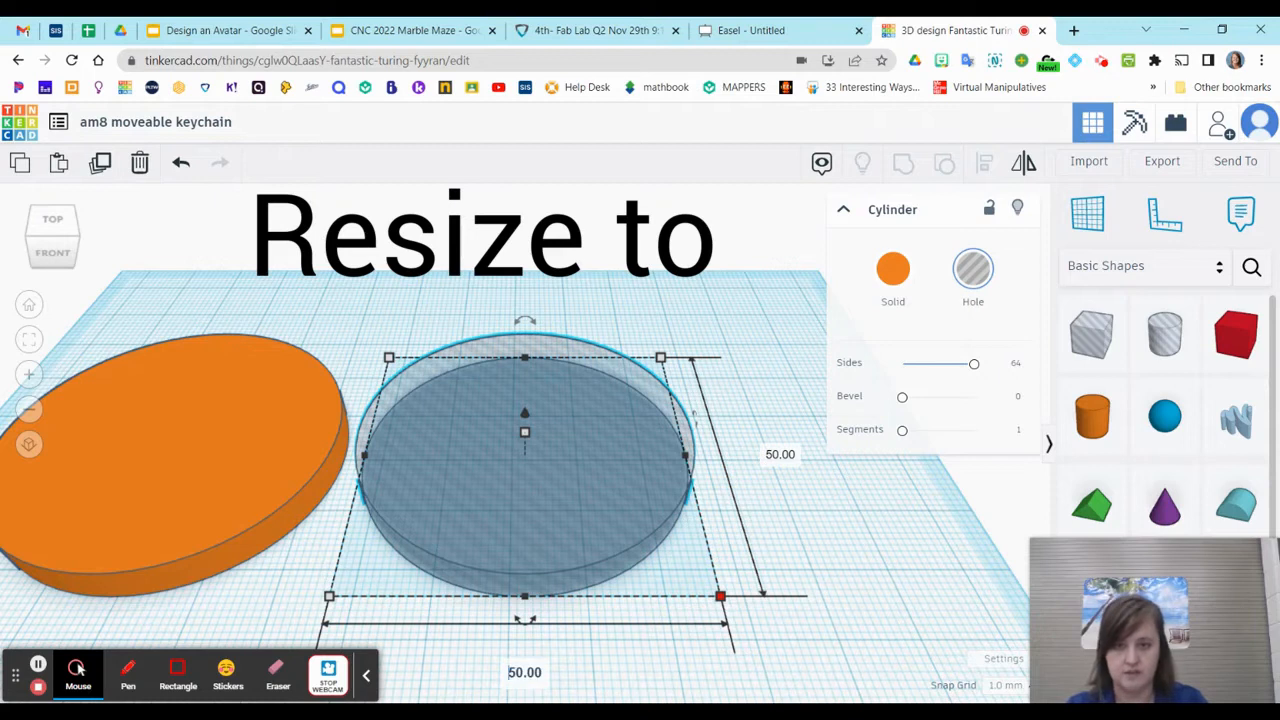
{"action": "key", "text": "Delete"}
{"action": "key", "text": "Delete"}
{"action": "key", "text": "Delete"}
{"action": "key", "text": "Delete"}
{"action": "key", "text": "Delete"}
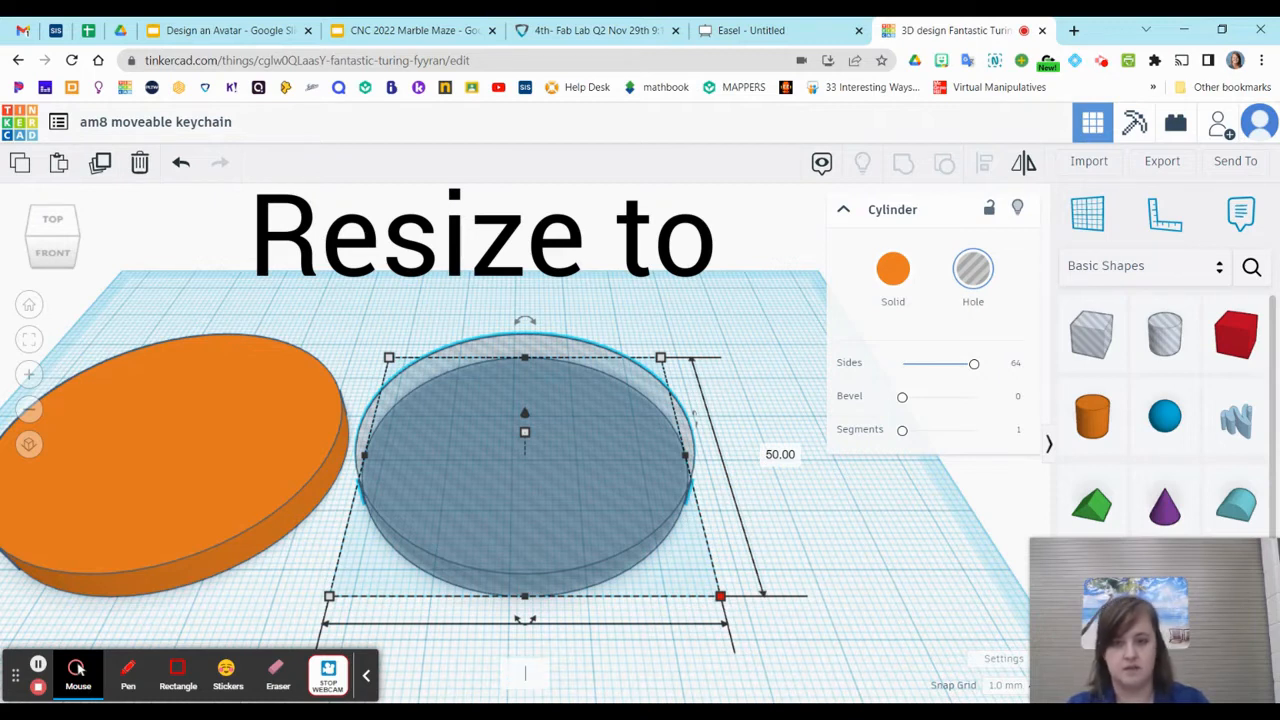
{"action": "type", "text": "45"}
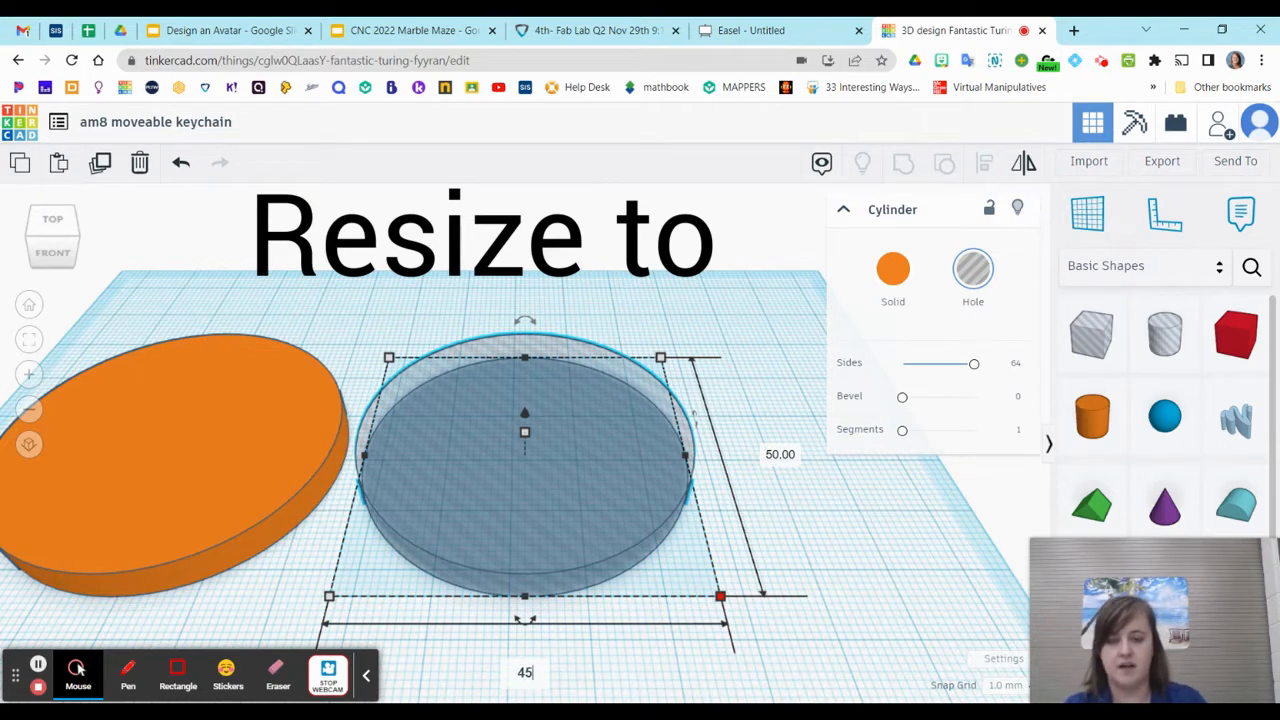
{"action": "key", "text": "Return"}
{"action": "left_click", "coordinate": [752, 453]}
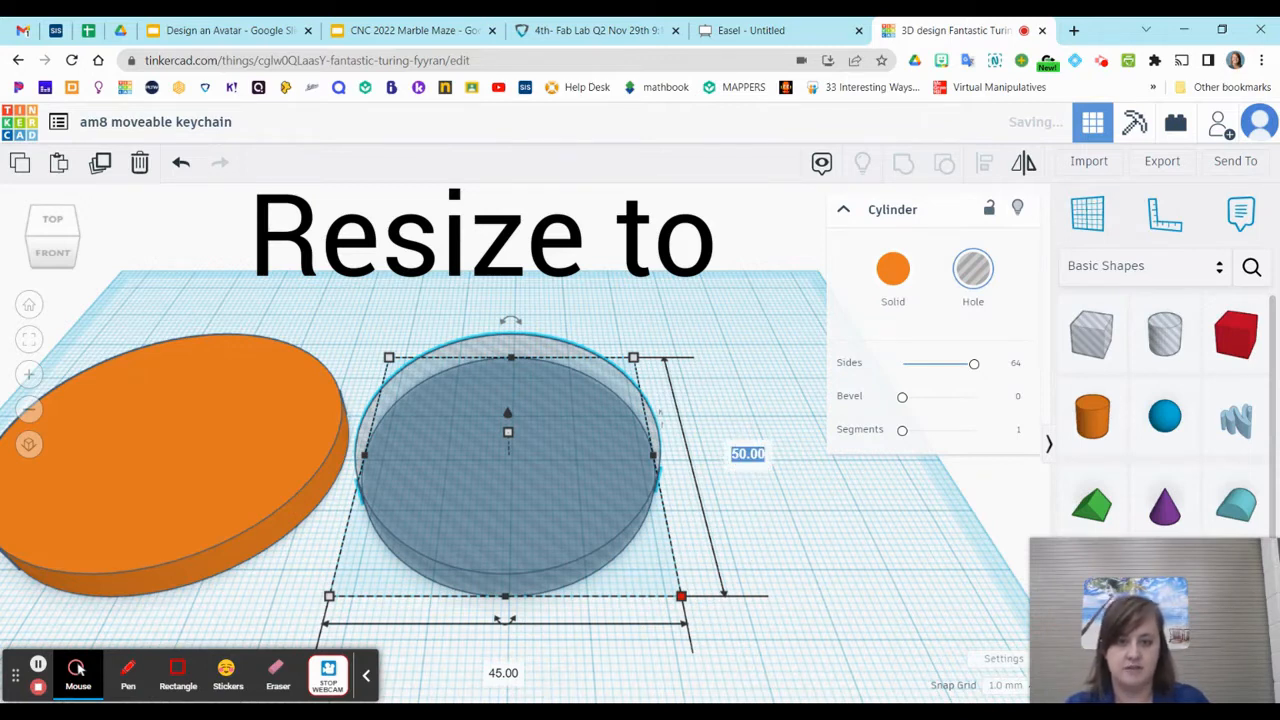
{"action": "type", "text": "45"}
{"action": "key", "text": "Return"}
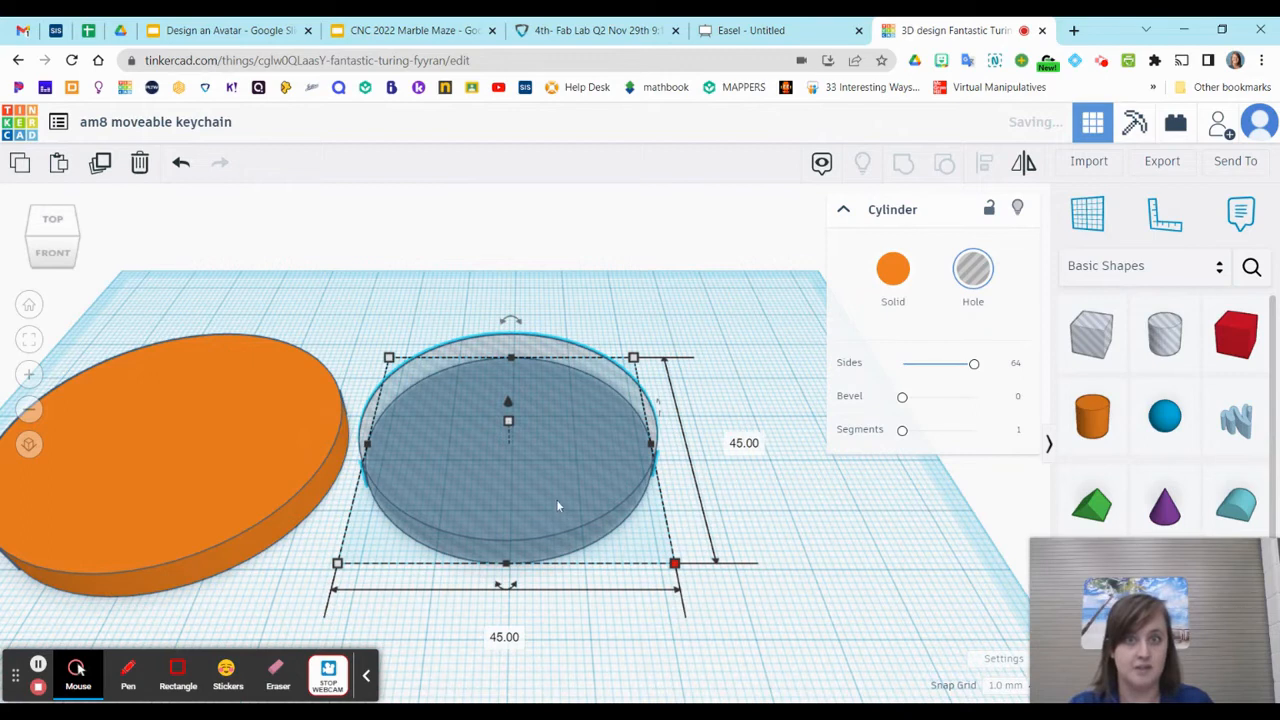
Reposition the hole cylinder on the workplane, slightly farther from the orange disc
{"action": "left_click_drag", "start_coordinate": [558, 499], "coordinate": [593, 499]}
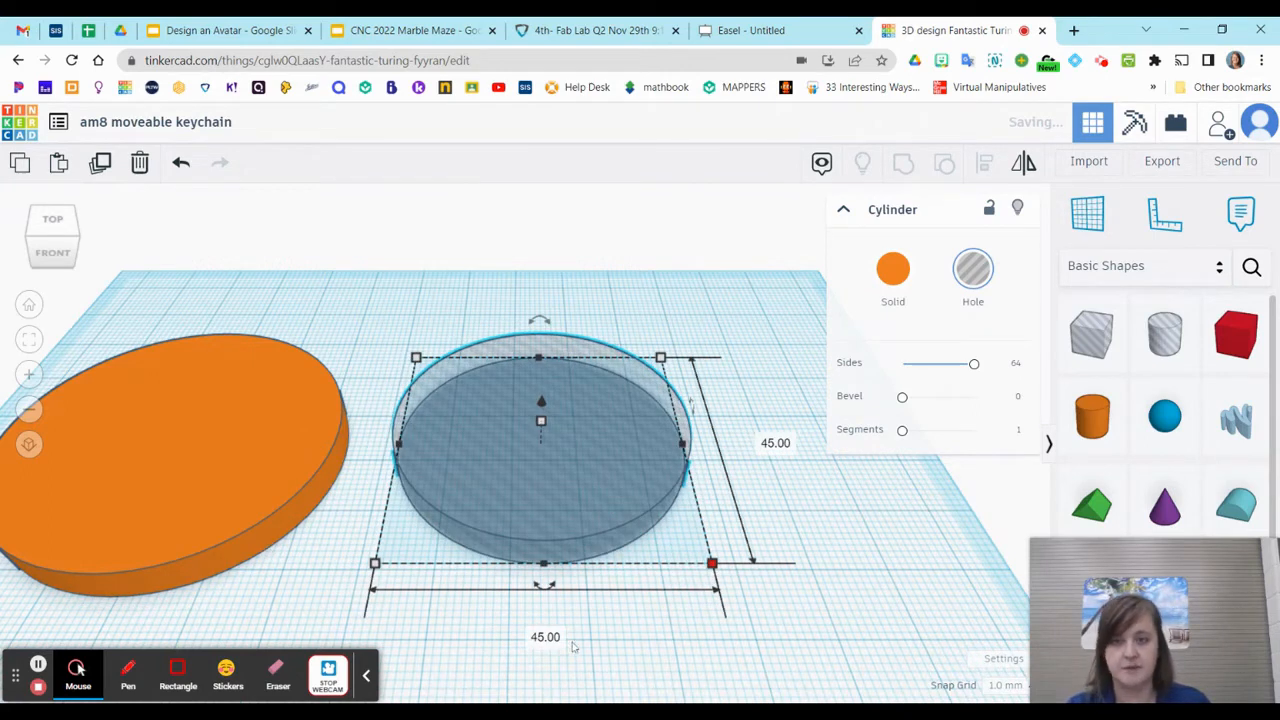
{"action": "left_click_drag", "start_coordinate": [651, 519], "coordinate": [709, 489]}
{"action": "left_click_drag", "start_coordinate": [612, 512], "coordinate": [548, 552]}
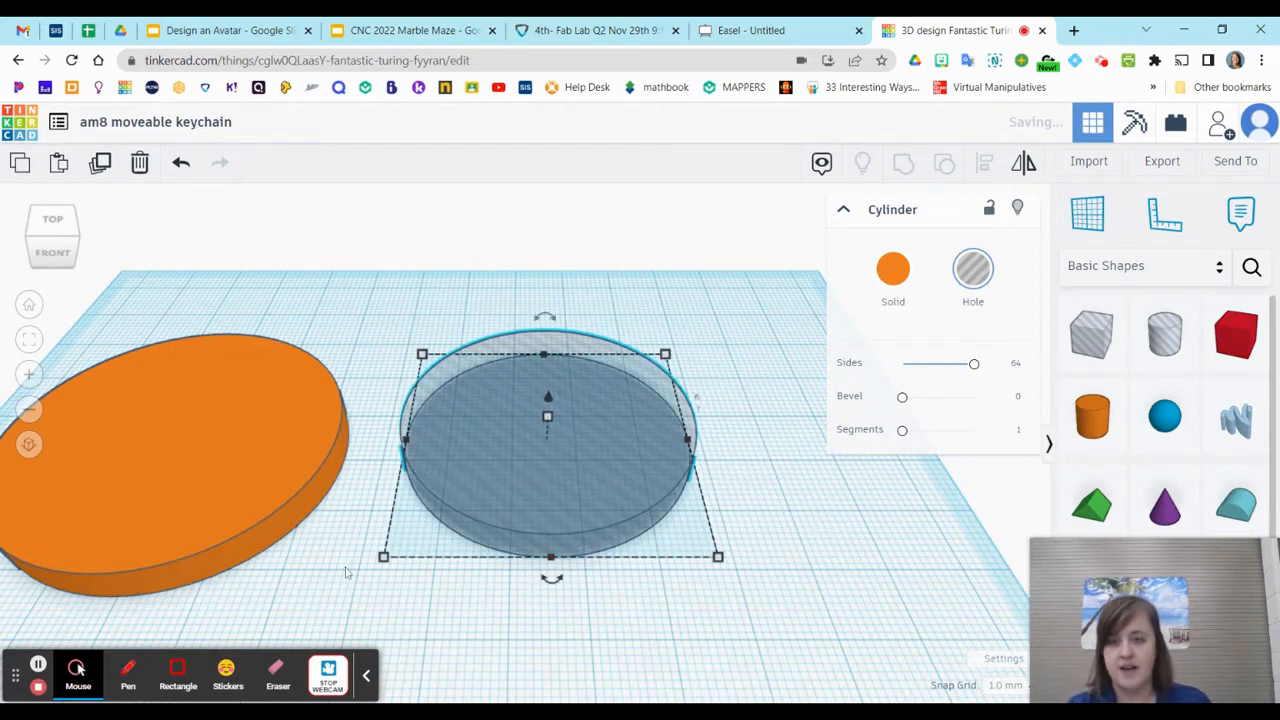
Duplicate the orange disc and the hole cylinder together and place the copied pair in front of the originals
{"action": "scroll", "coordinate": [345, 577], "scroll_direction": "down", "scroll_amount": 2}
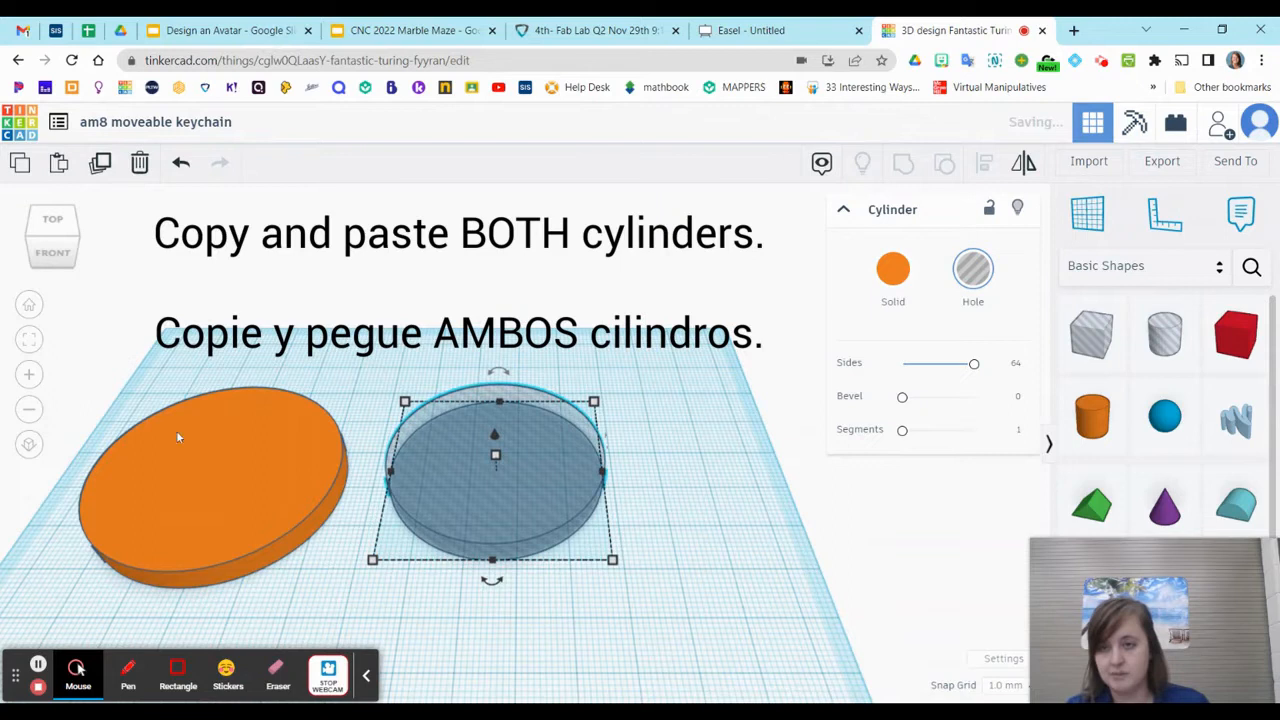
{"action": "left_click_drag", "start_coordinate": [83, 372], "coordinate": [668, 628]}
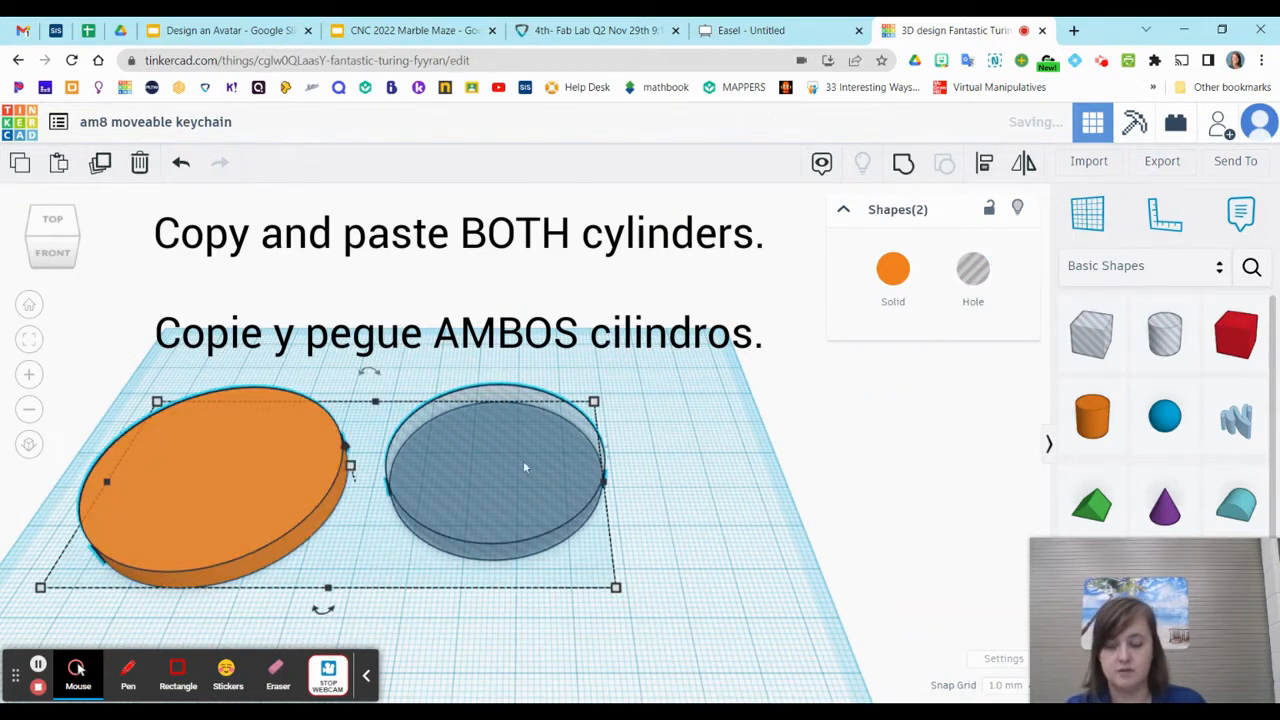
{"action": "key", "text": "ctrl+c"}
{"action": "key", "text": "ctrl+v"}
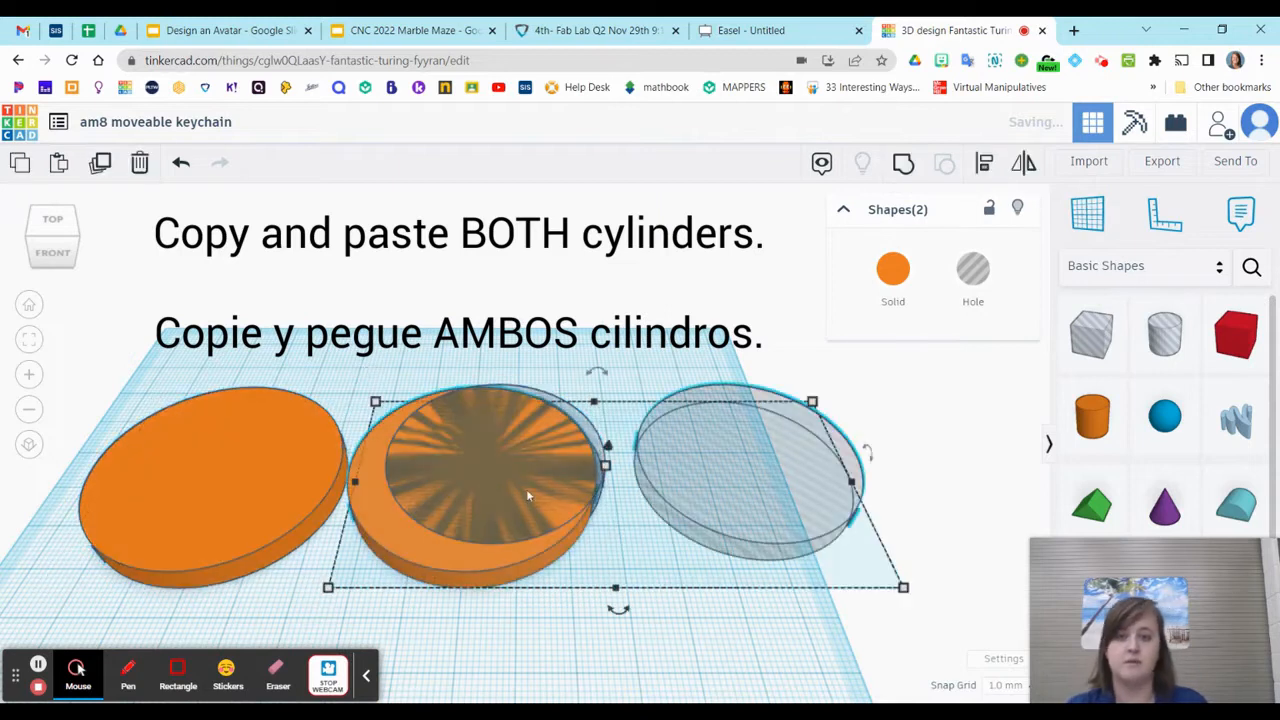
{"action": "scroll", "coordinate": [635, 490], "scroll_direction": "down", "scroll_amount": 2}
{"action": "left_click_drag", "start_coordinate": [643, 494], "coordinate": [500, 672]}
Move the original pair 20 mm toward the back of the workplane and shift the copied pair back behind it
{"action": "left_click_drag", "start_coordinate": [258, 416], "coordinate": [600, 528]}
{"action": "left_click_drag", "start_coordinate": [529, 486], "coordinate": [528, 440]}
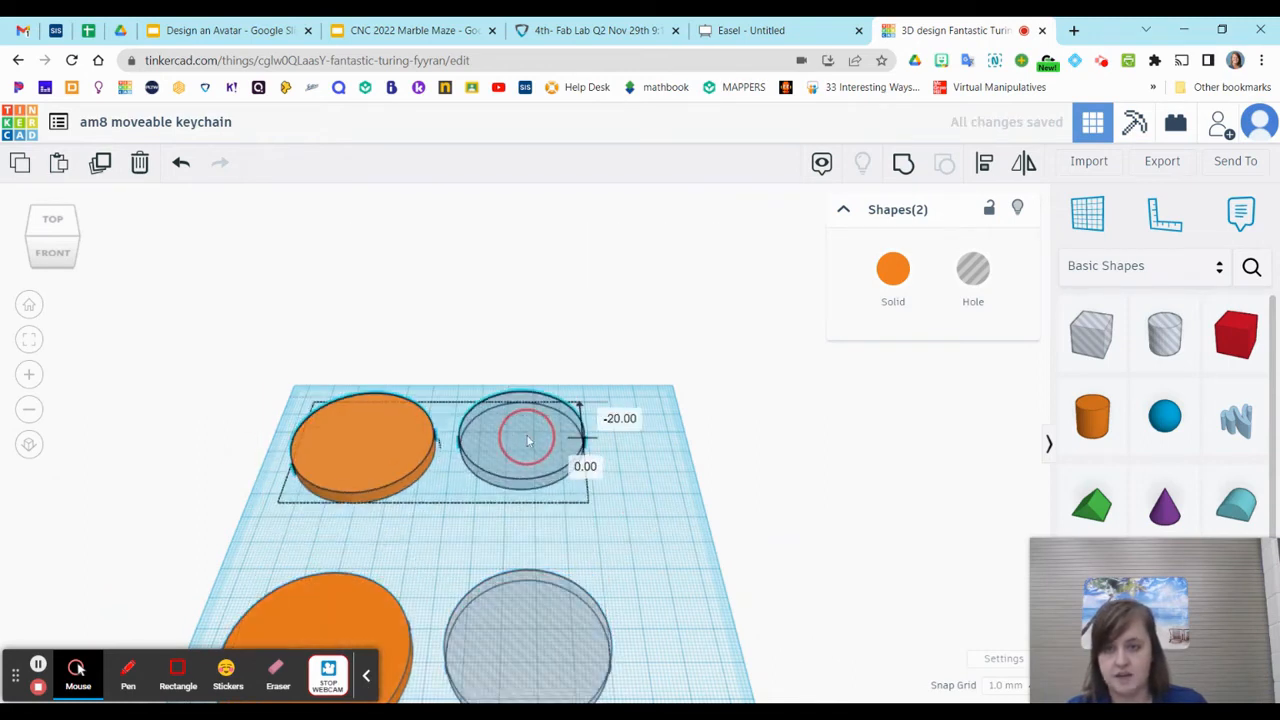
{"action": "left_click_drag", "start_coordinate": [245, 562], "coordinate": [586, 700]}
{"action": "left_click_drag", "start_coordinate": [520, 643], "coordinate": [520, 610]}
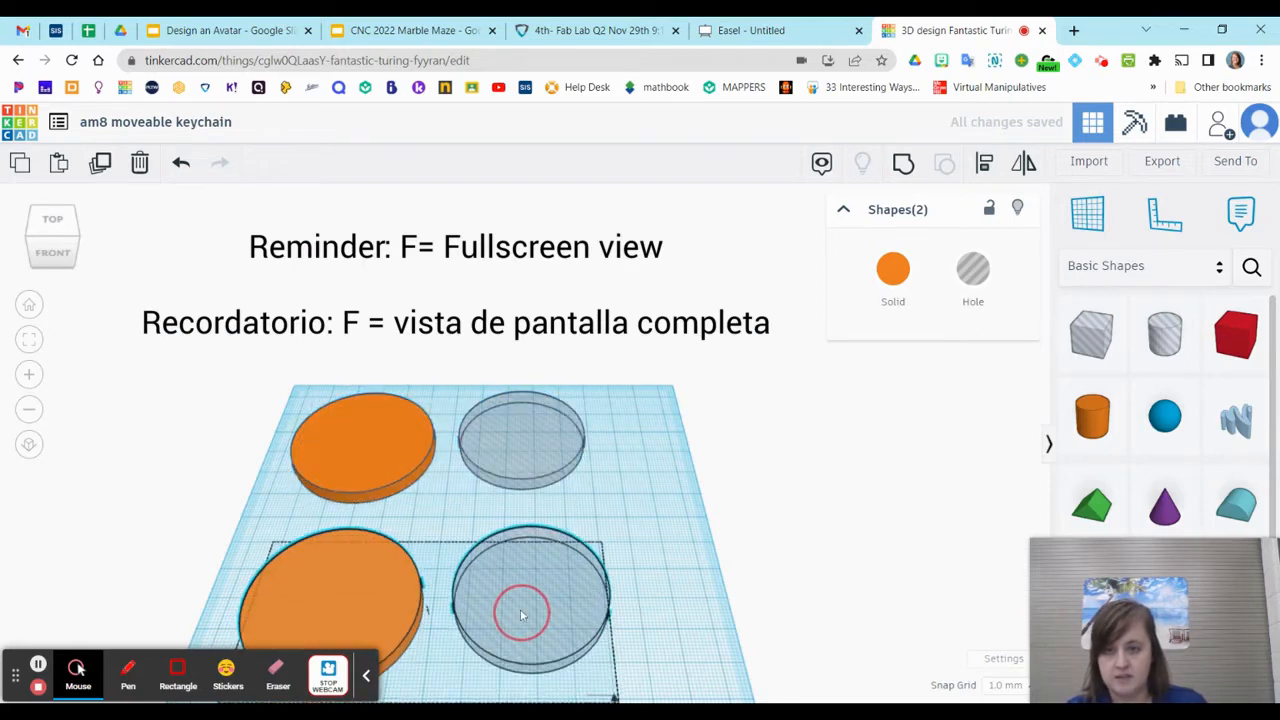
{"action": "key", "text": "f"}
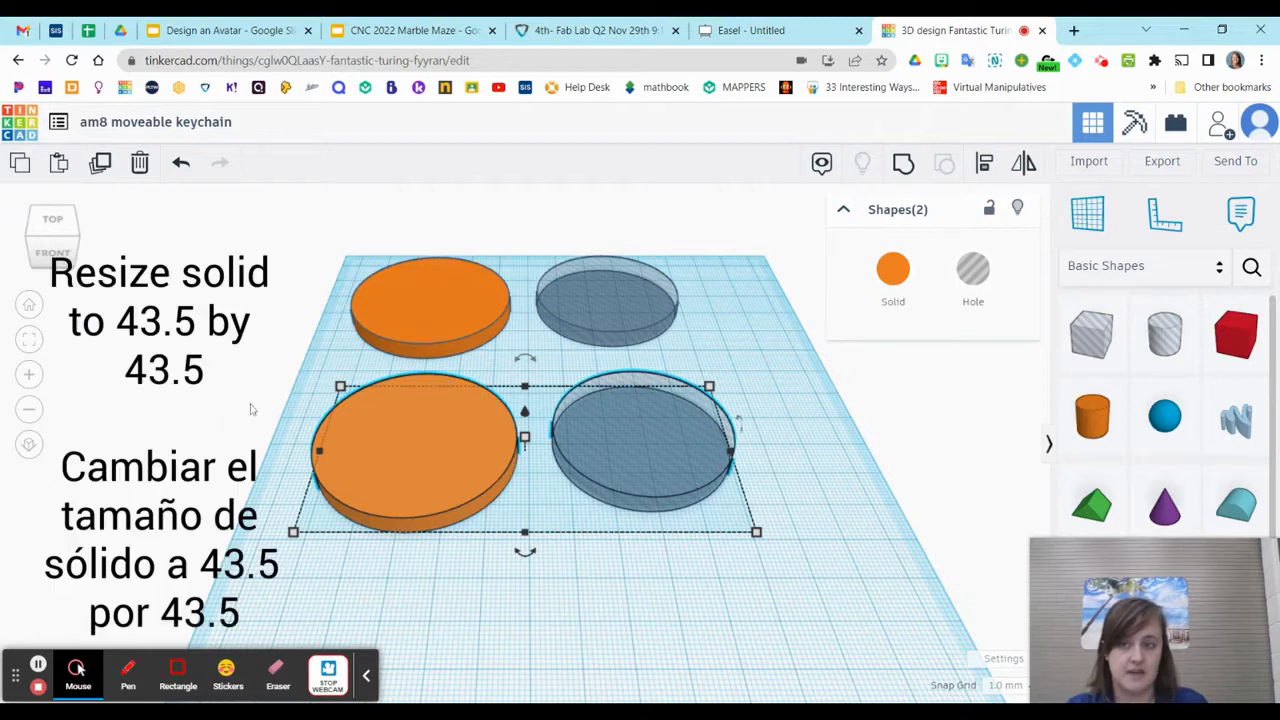
Set the width and length of the front orange disc to 43.5 mm each
{"action": "left_click", "coordinate": [286, 423]}
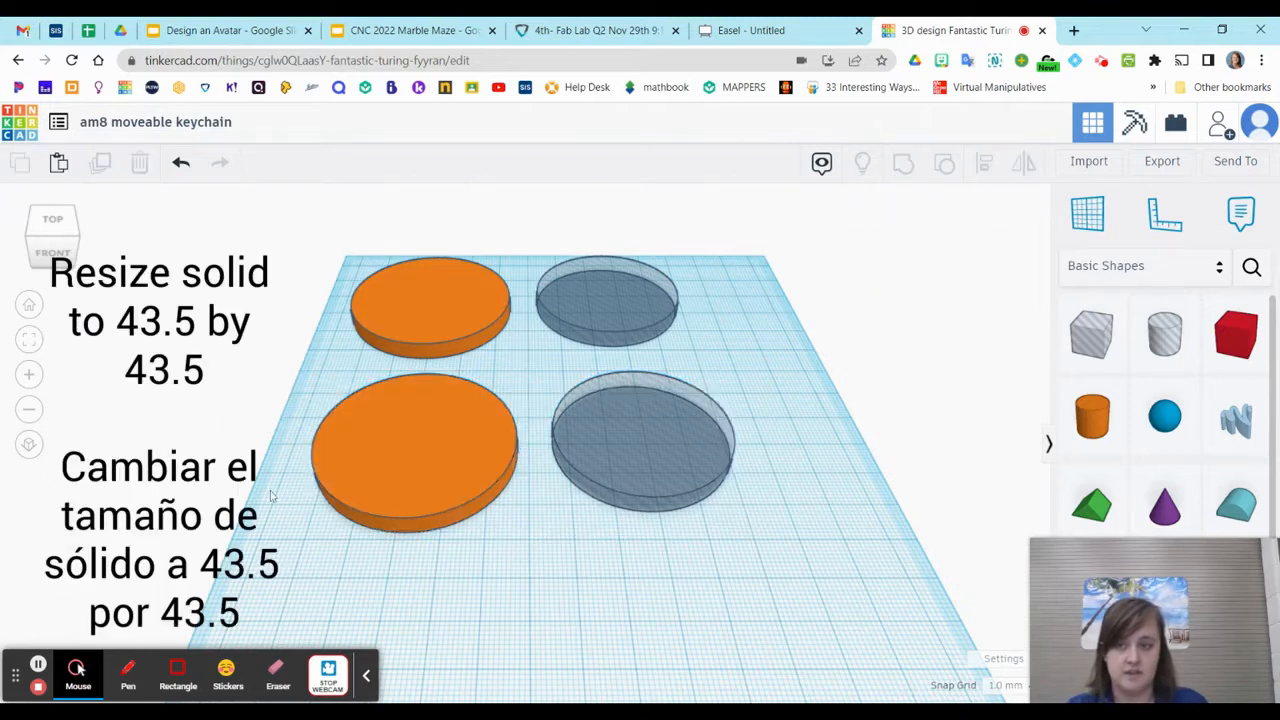
{"action": "left_click", "coordinate": [457, 437]}
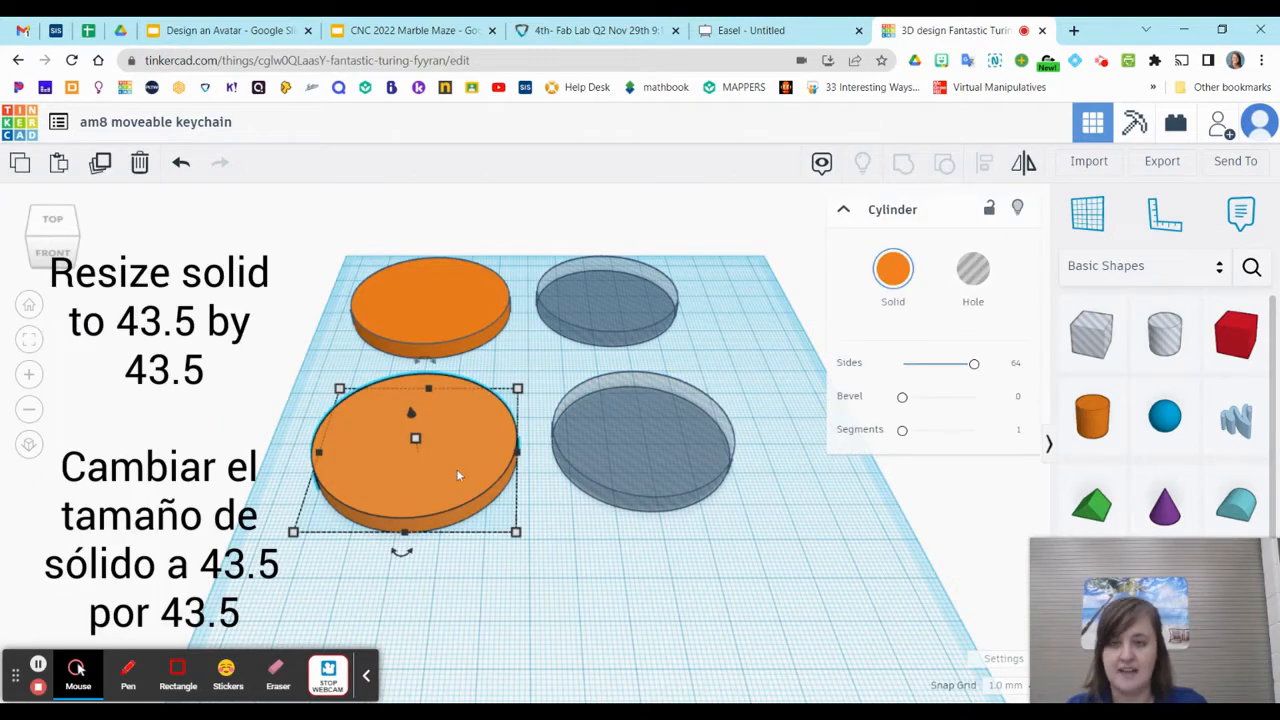
{"action": "mouse_move", "coordinate": [517, 535]}
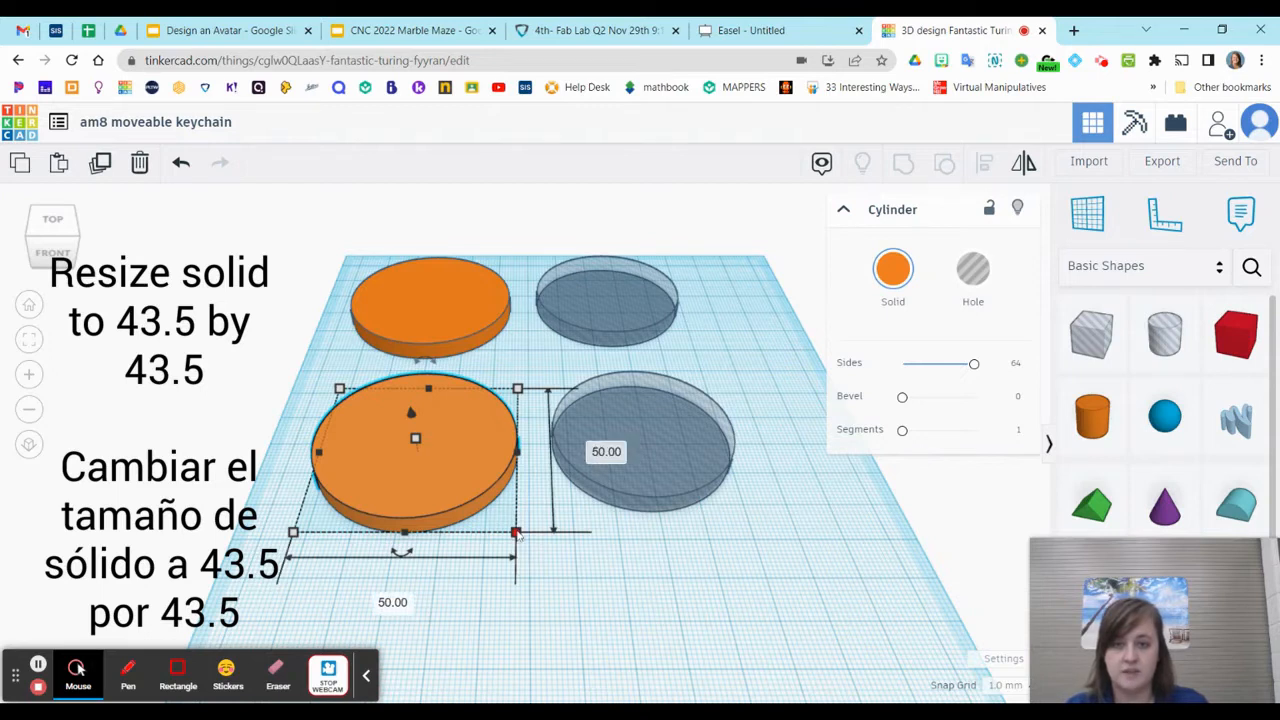
{"action": "left_click", "coordinate": [393, 603]}
{"action": "type", "text": "43.5"}
{"action": "key", "text": "Return"}
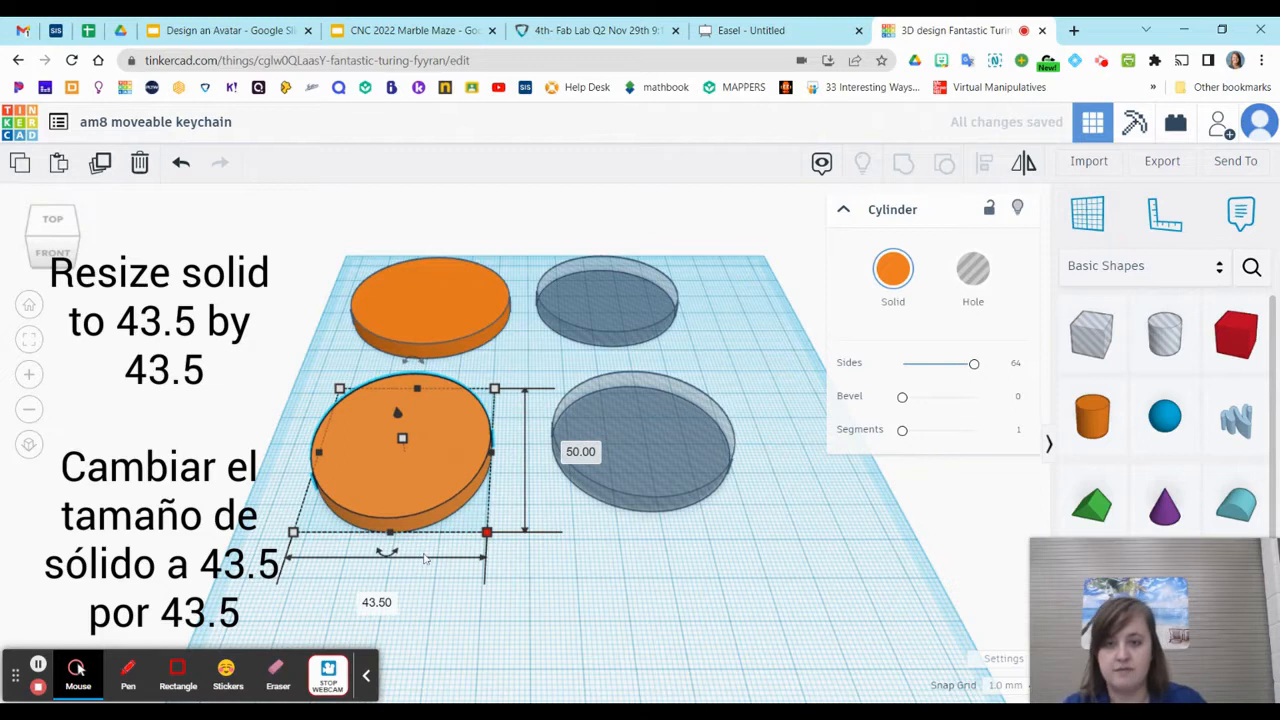
{"action": "left_click", "coordinate": [580, 451]}
{"action": "type", "text": "4"}
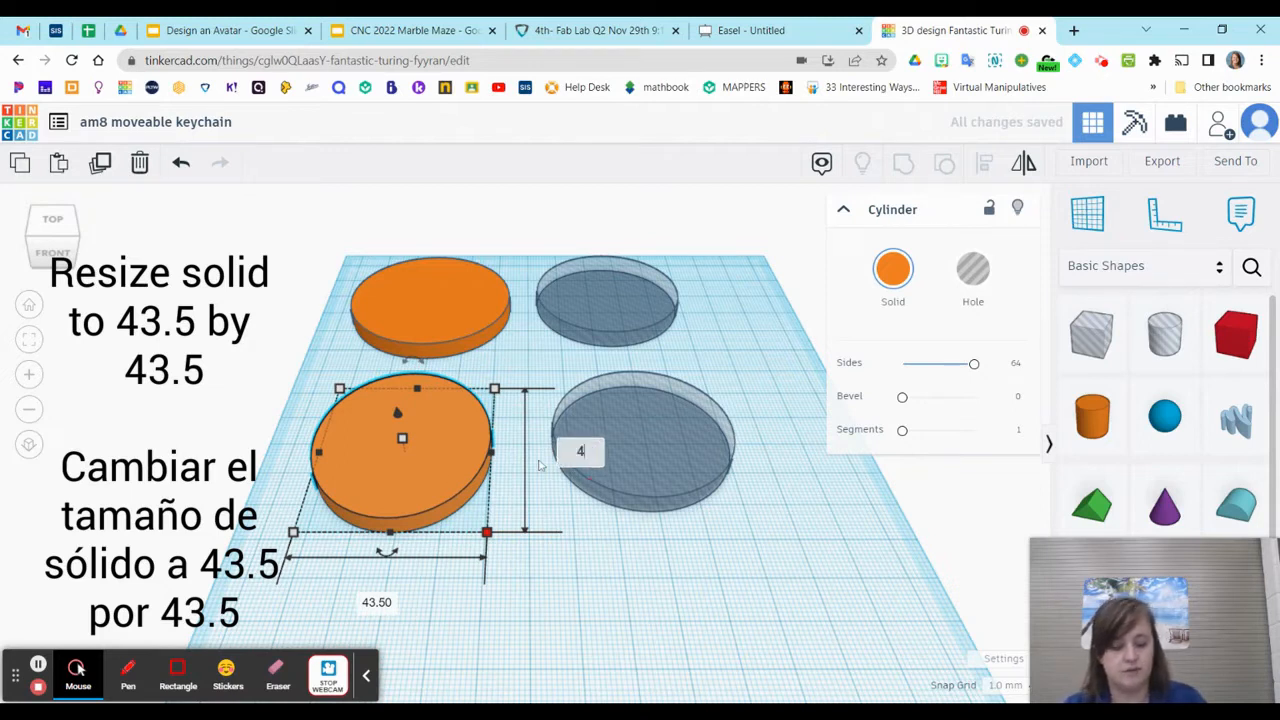
{"action": "type", "text": "3.5"}
{"action": "key", "text": "Return"}
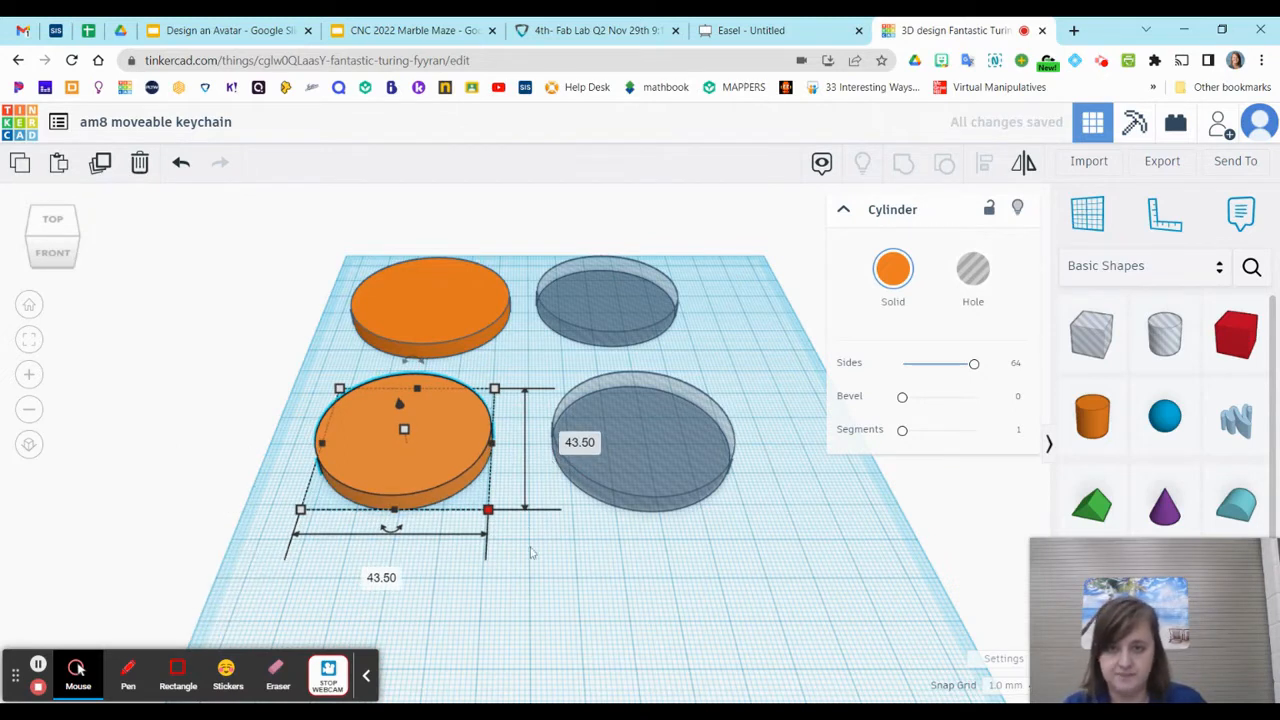
{"action": "mouse_move", "coordinate": [488, 511]}
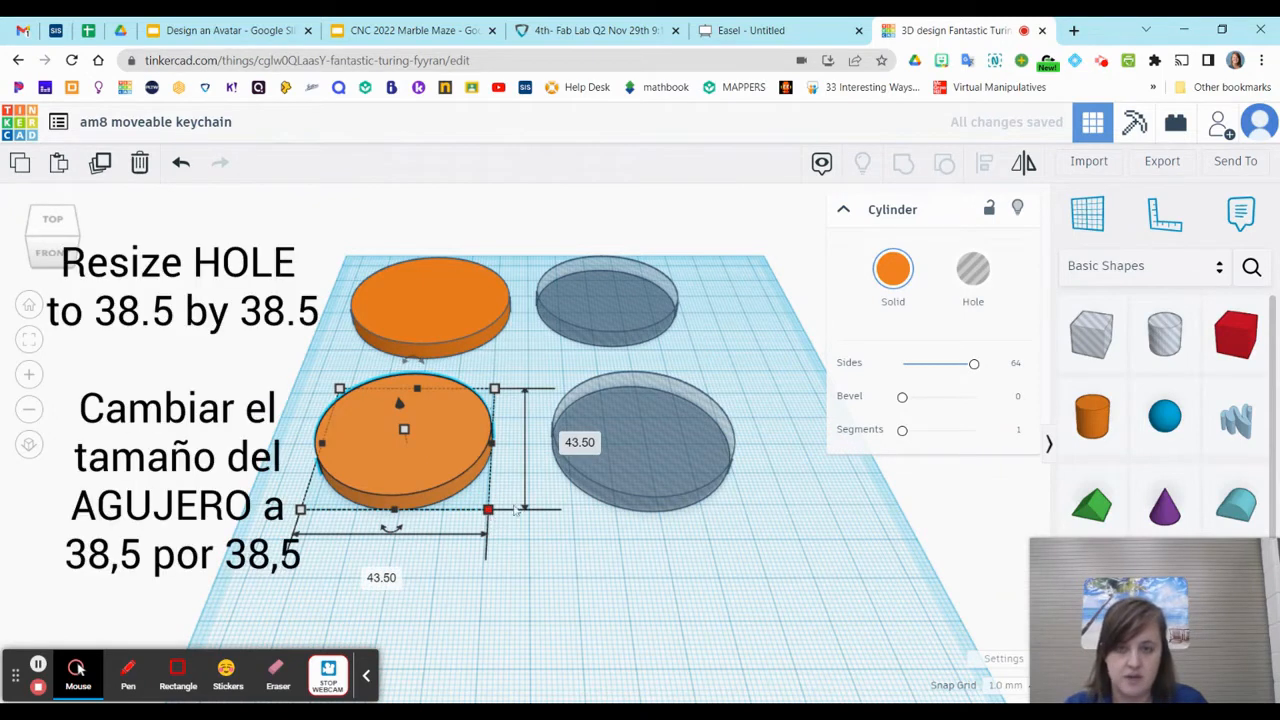
Set the width and length of the front hole cylinder to 38.5 mm each
{"action": "left_click", "coordinate": [651, 466]}
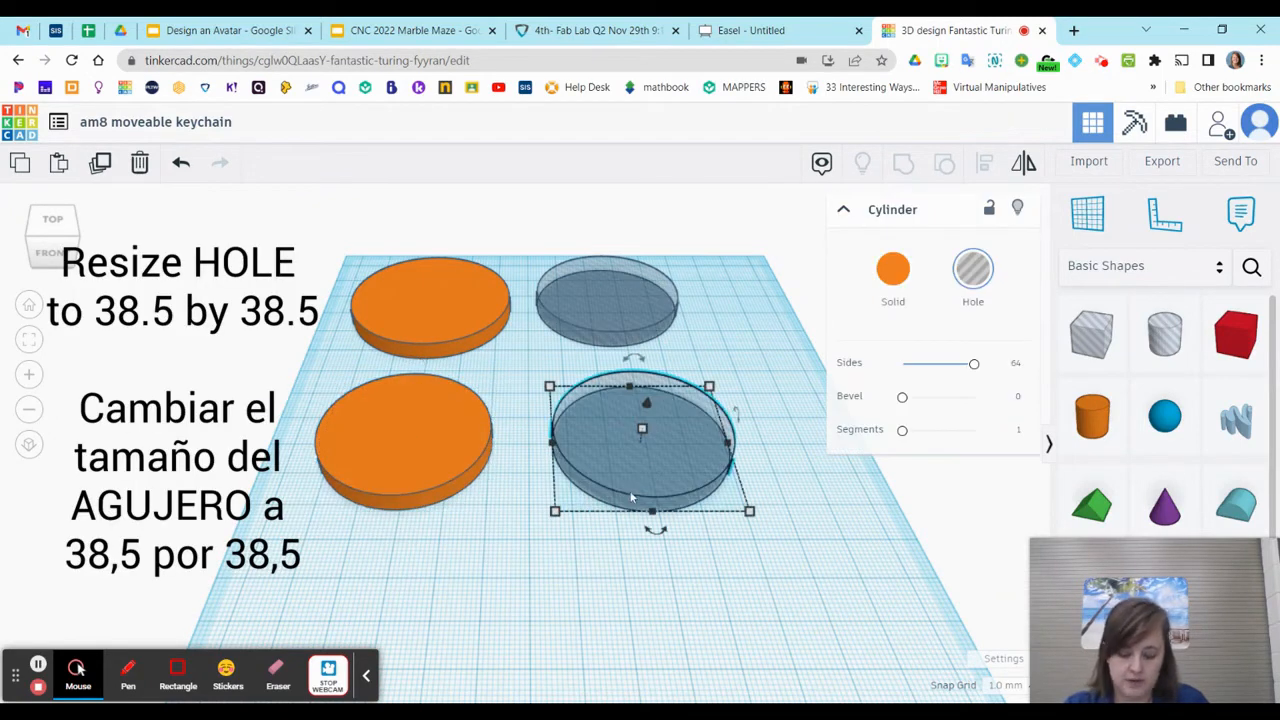
{"action": "mouse_move", "coordinate": [749, 512]}
{"action": "left_click", "coordinate": [665, 580]}
{"action": "type", "text": "38.5"}
{"action": "key", "text": "Return"}
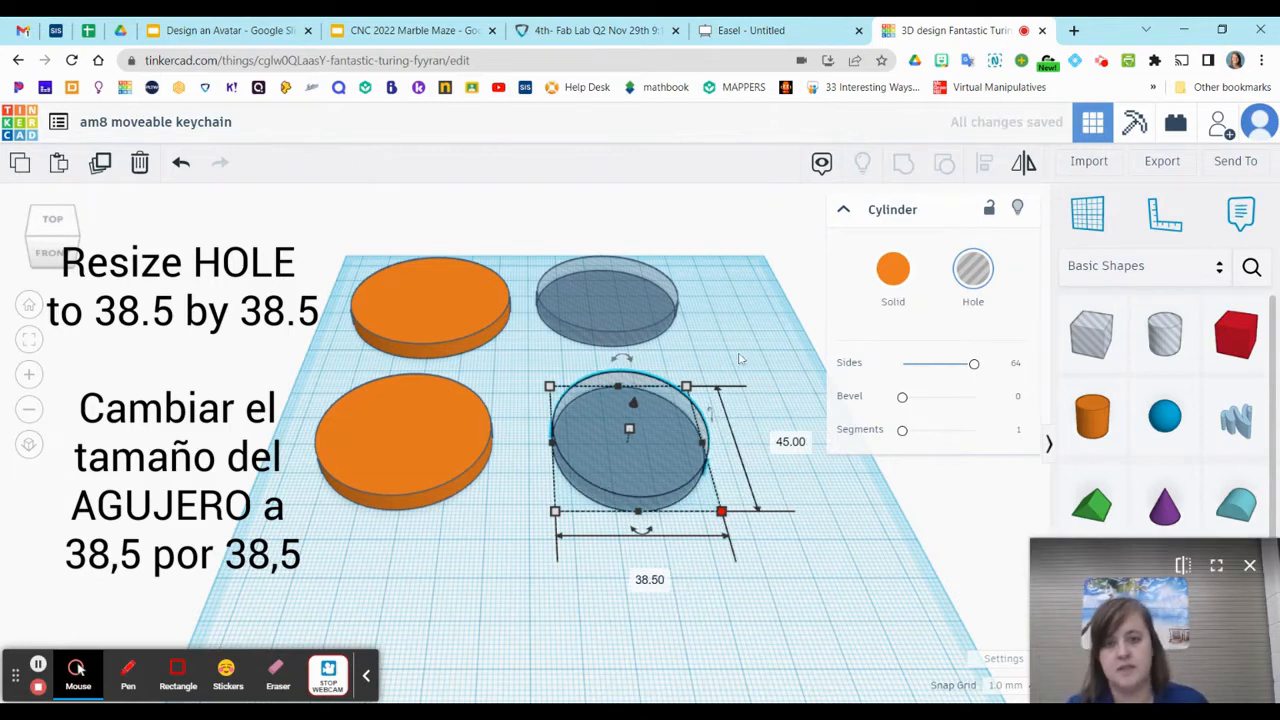
{"action": "left_click", "coordinate": [784, 442]}
{"action": "type", "text": "38.5"}
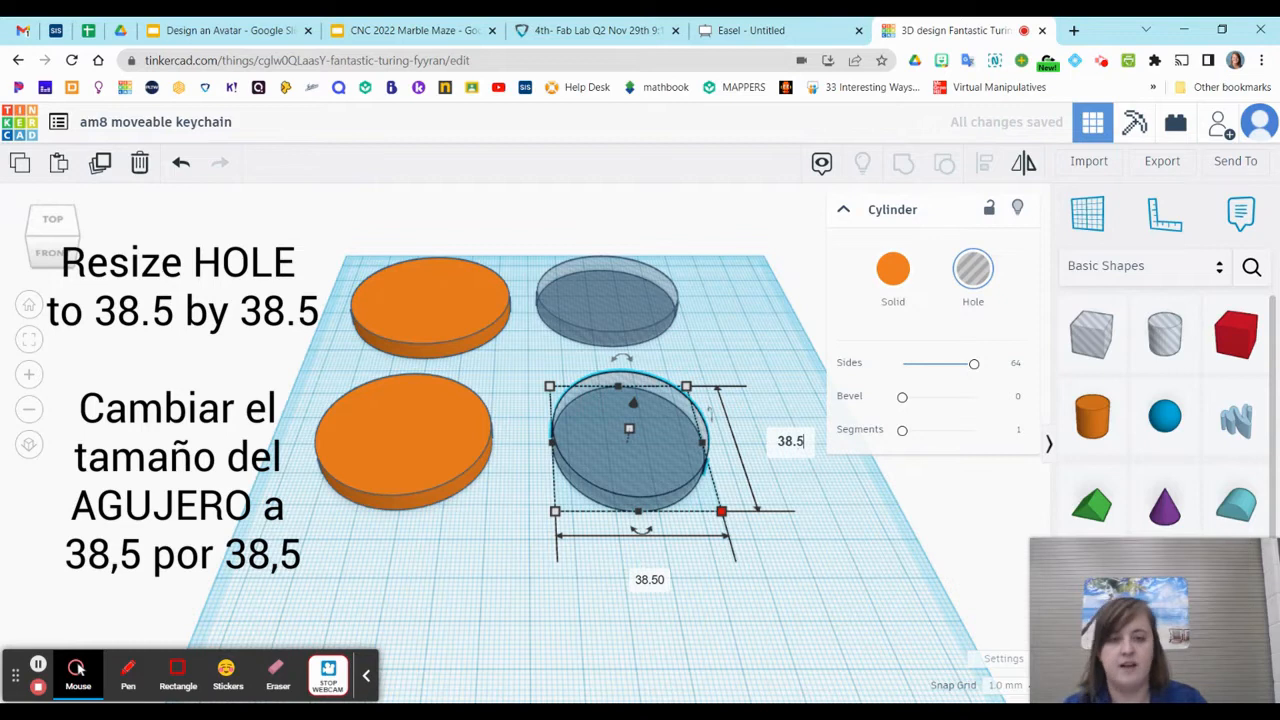
{"action": "key", "text": "Return"}
{"action": "left_click", "coordinate": [688, 632]}
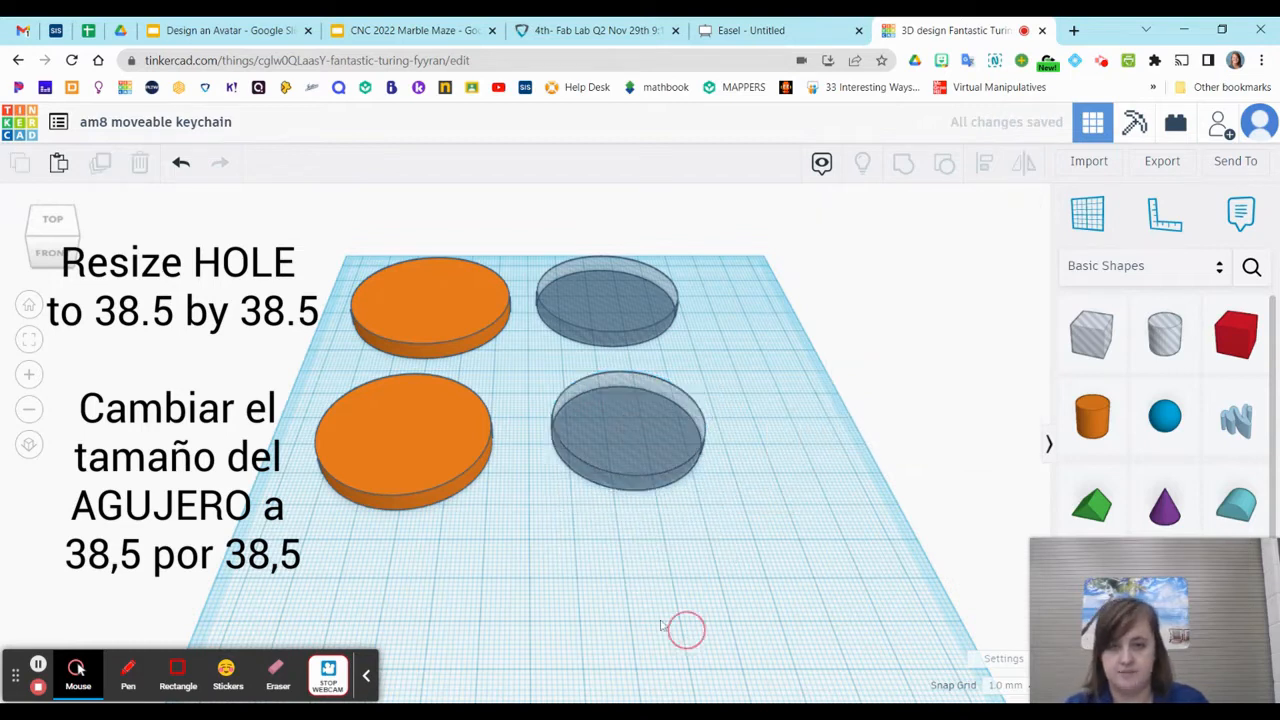
Duplicate the front disc and hole cylinder together and place the copies in front as a third row
{"action": "left_click_drag", "start_coordinate": [293, 365], "coordinate": [778, 522]}
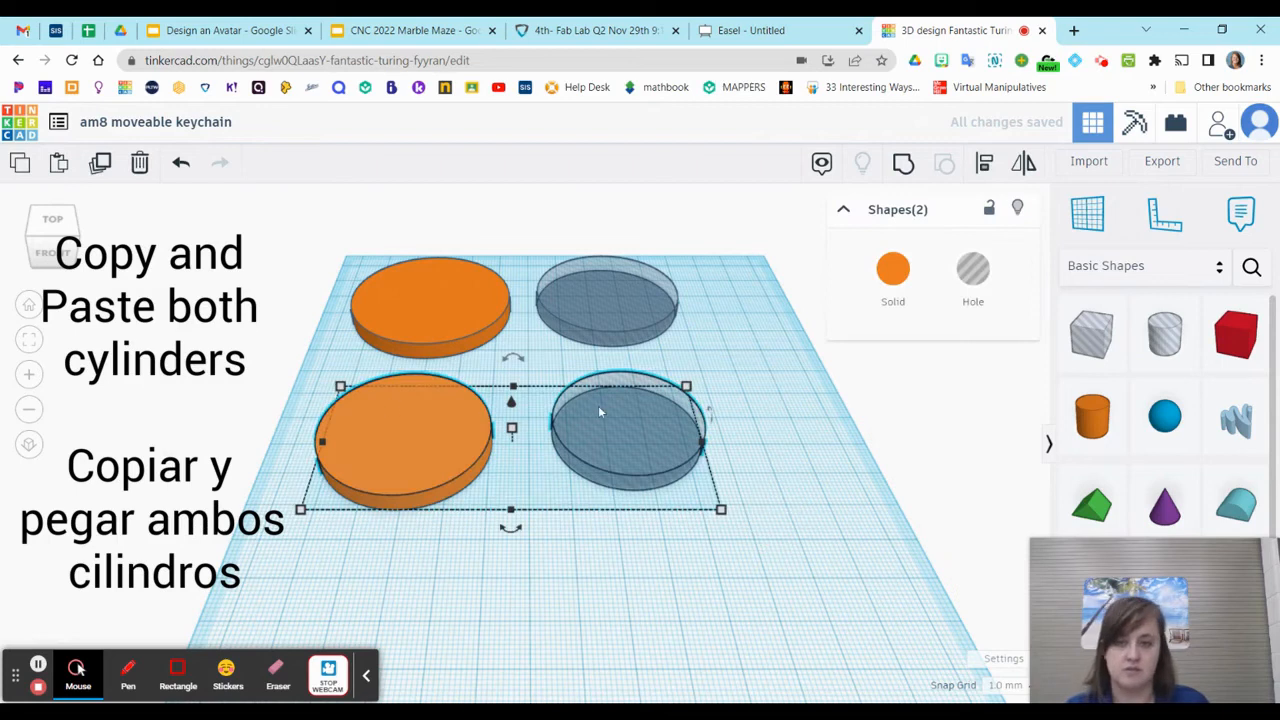
{"action": "key", "text": "ctrl+c"}
{"action": "key", "text": "ctrl+v"}
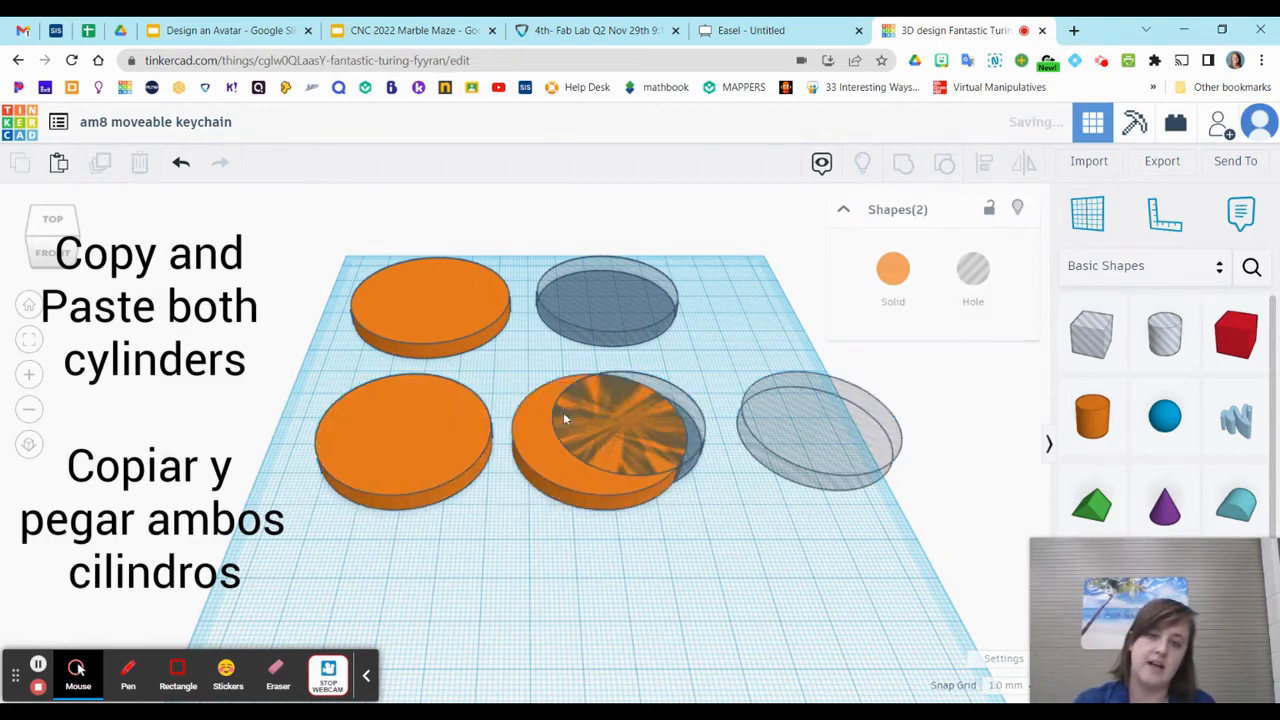
{"action": "left_click_drag", "start_coordinate": [763, 419], "coordinate": [583, 585]}
{"action": "scroll", "coordinate": [583, 584], "scroll_direction": "down", "scroll_amount": 3}
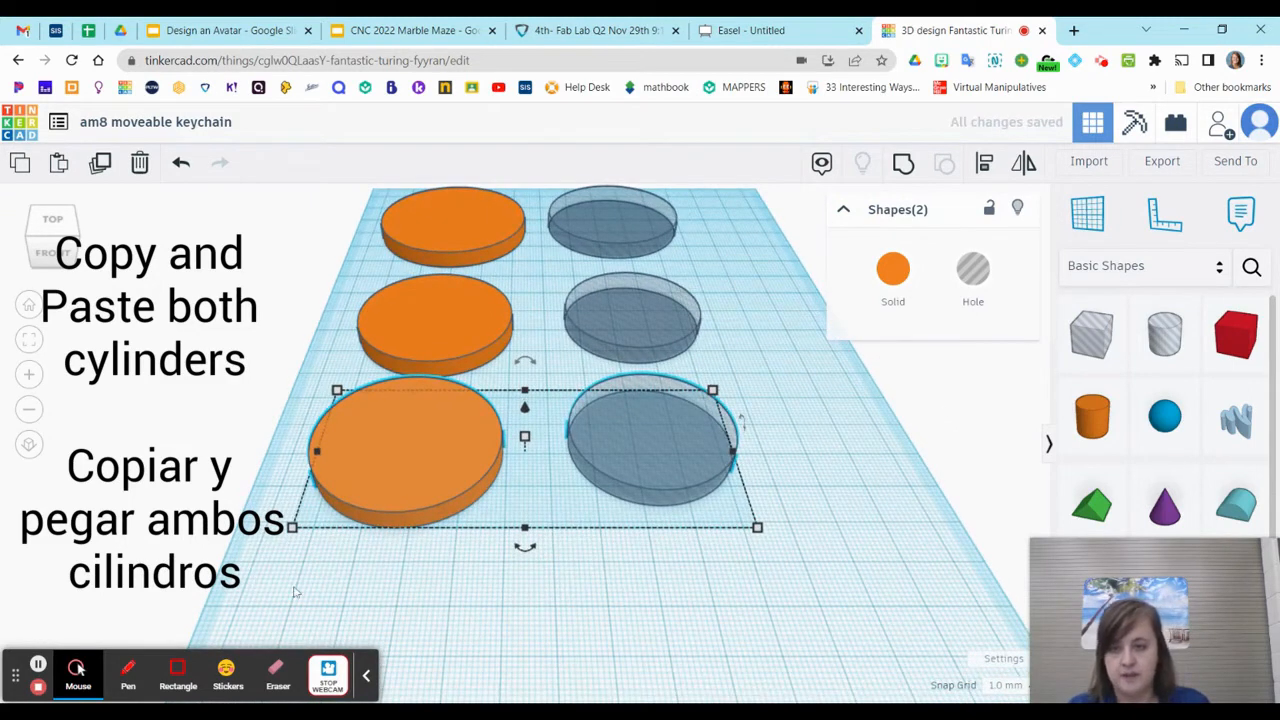
Set the width and length of the third-row orange disc to 37 mm each
{"action": "left_click", "coordinate": [294, 589]}
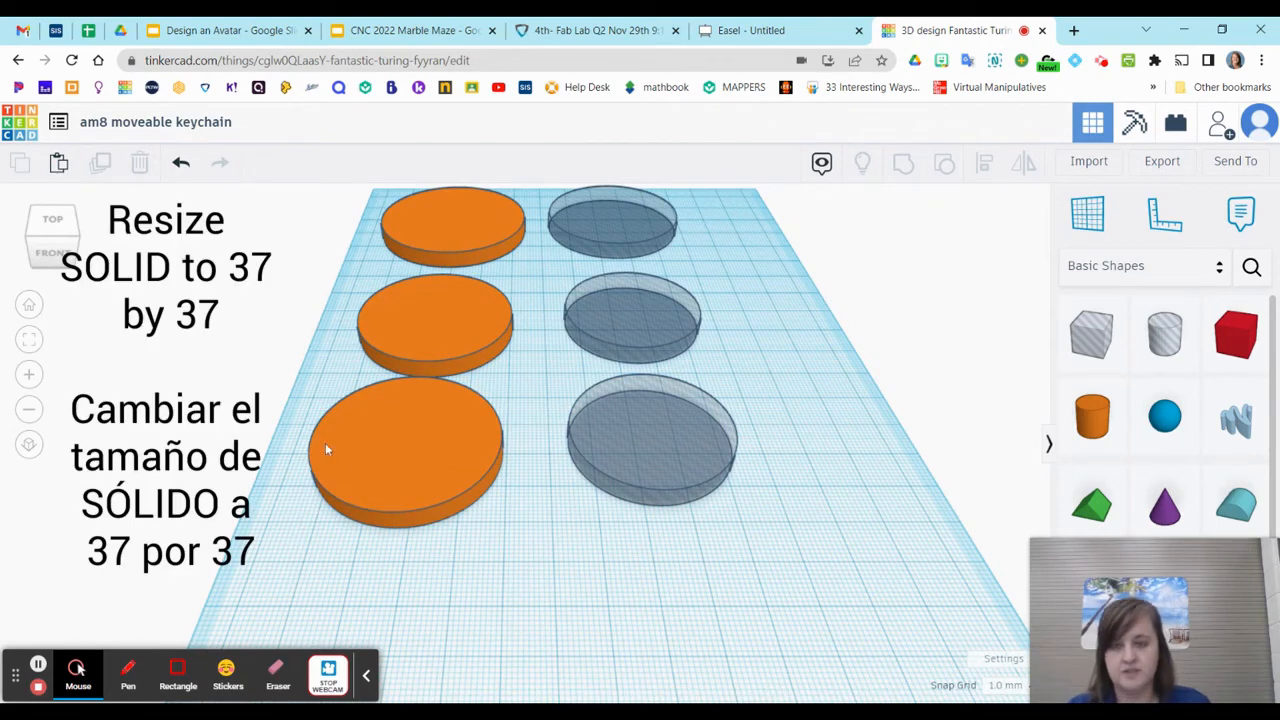
{"action": "left_click", "coordinate": [356, 466]}
{"action": "left_click", "coordinate": [500, 527]}
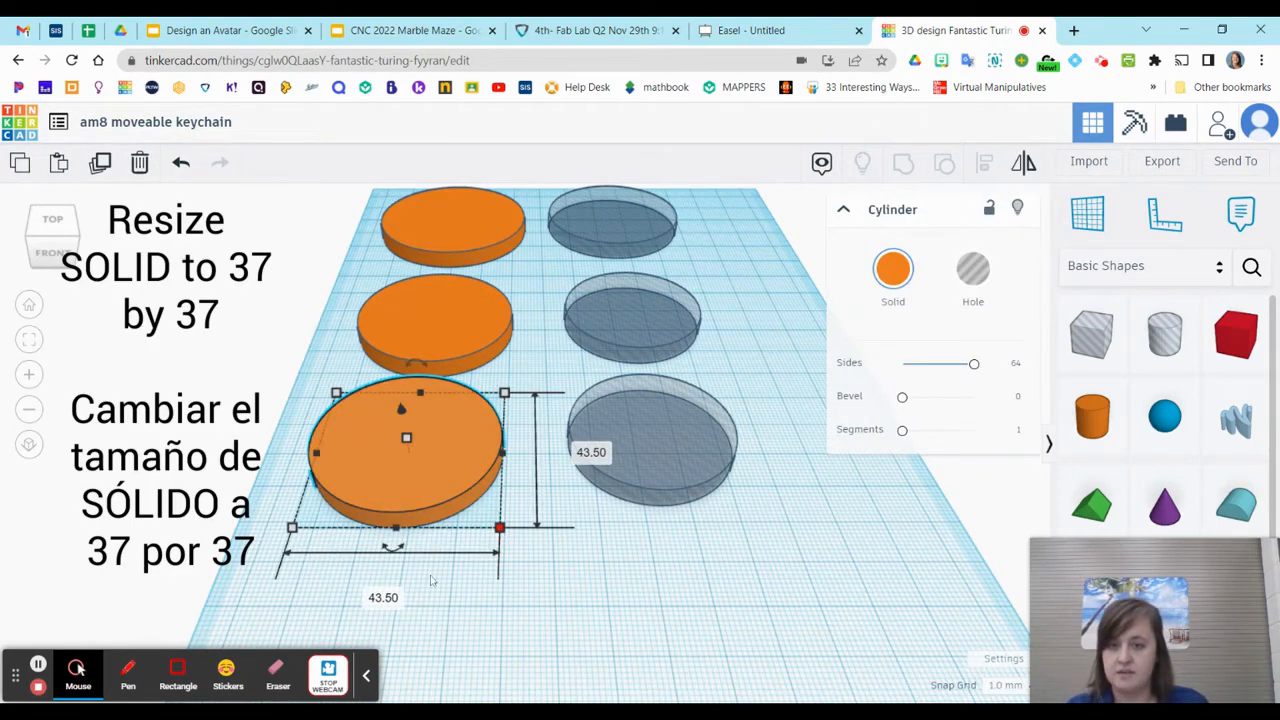
{"action": "left_click", "coordinate": [383, 597]}
{"action": "type", "text": "37"}
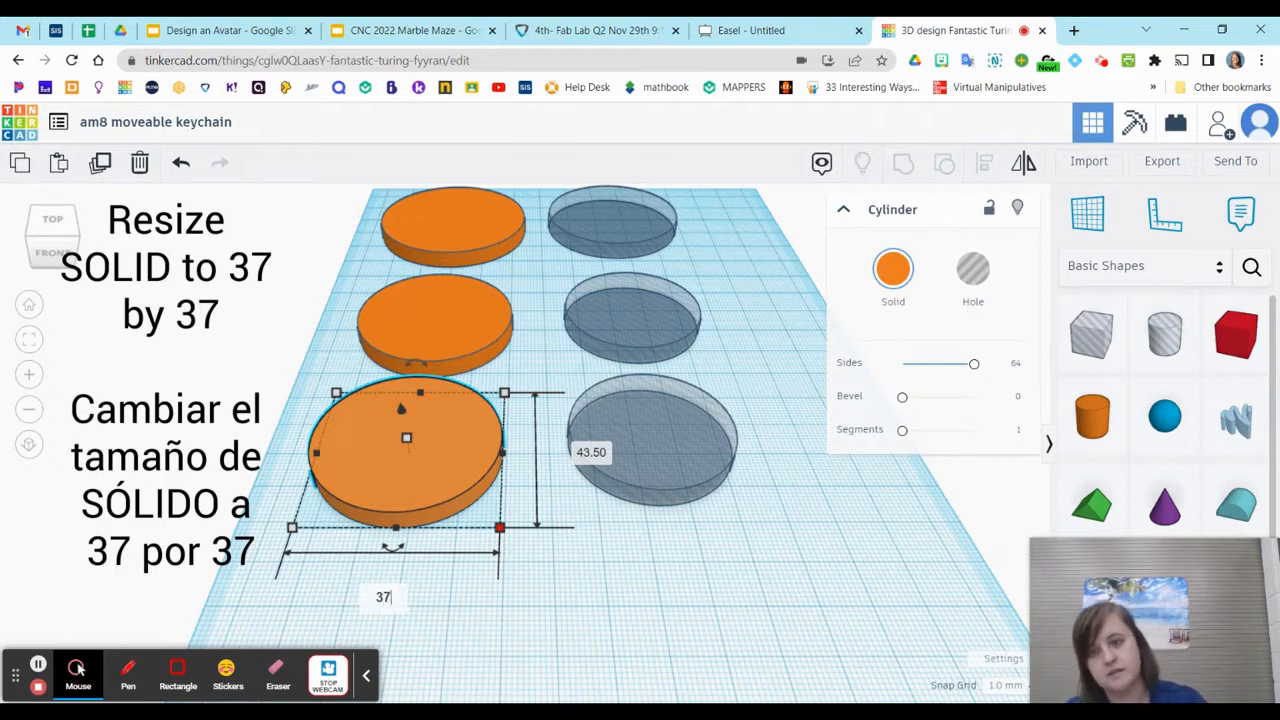
{"action": "key", "text": "Return"}
{"action": "left_click", "coordinate": [563, 452]}
{"action": "type", "text": "37"}
{"action": "key", "text": "Return"}
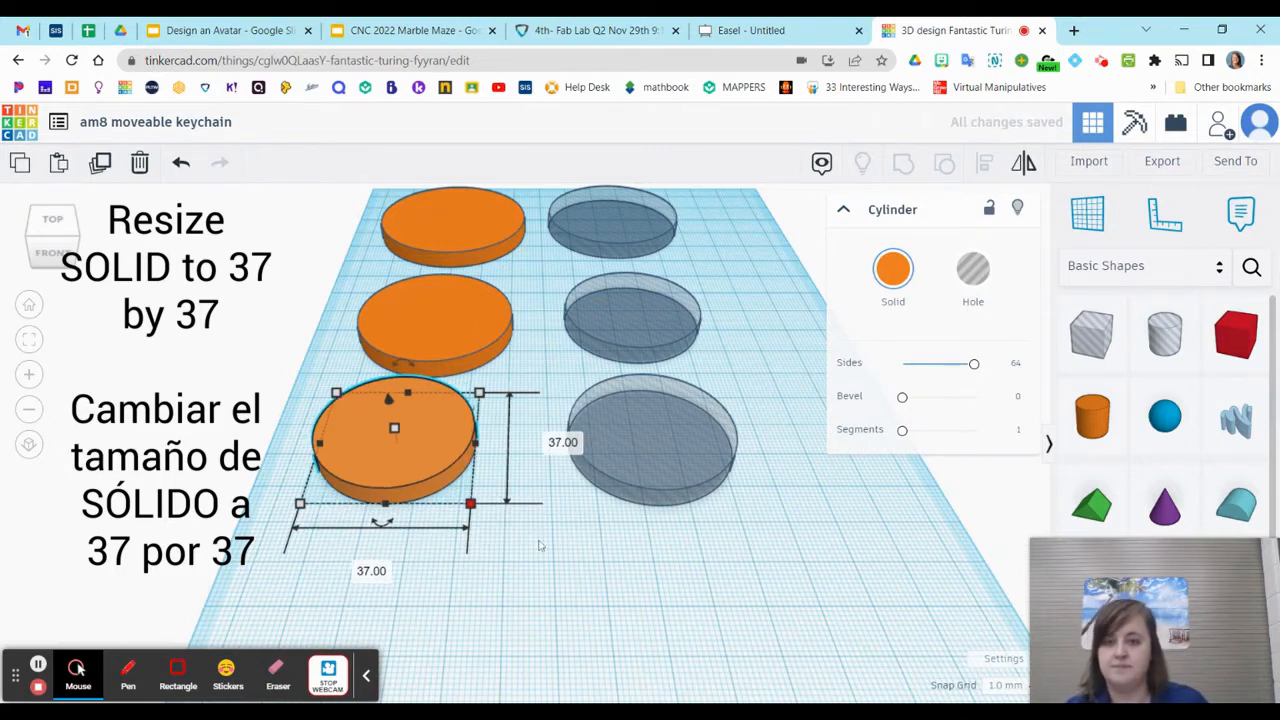
Set the width and length of the third-row hole cylinder to 32 mm each
{"action": "left_click", "coordinate": [633, 432]}
{"action": "mouse_move", "coordinate": [749, 504]}
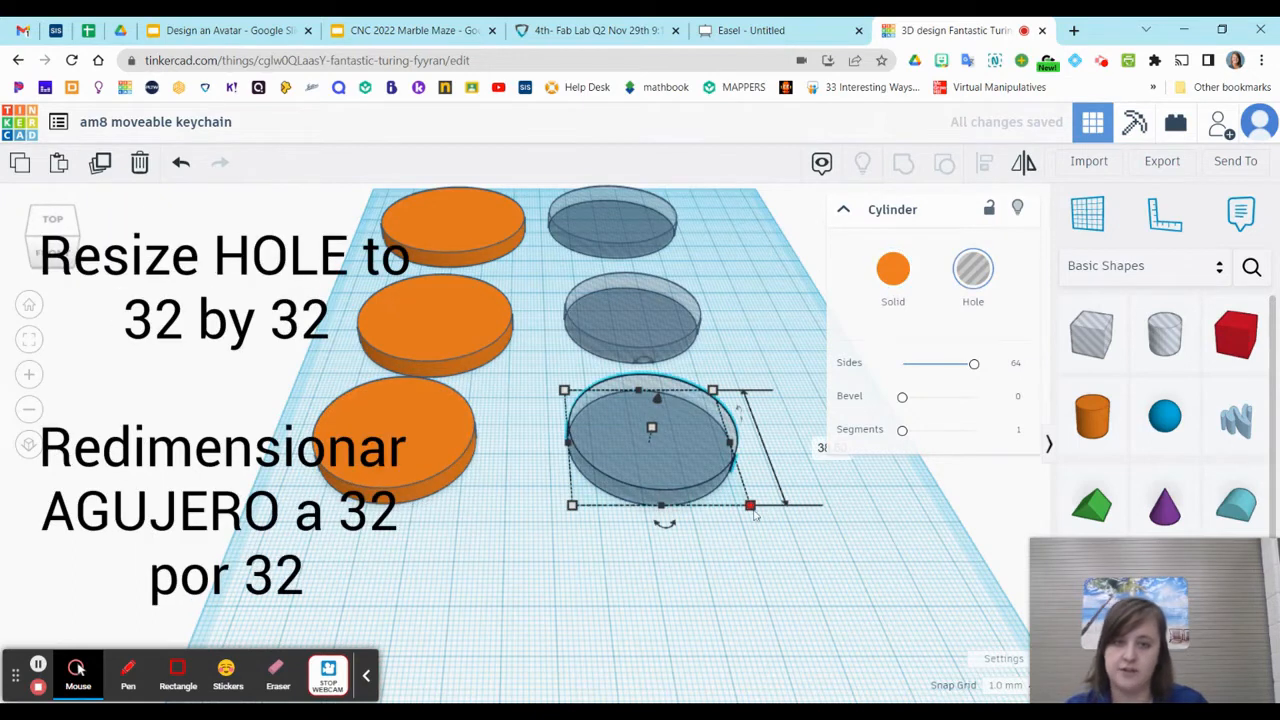
{"action": "left_click", "coordinate": [674, 572]}
{"action": "type", "text": "32"}
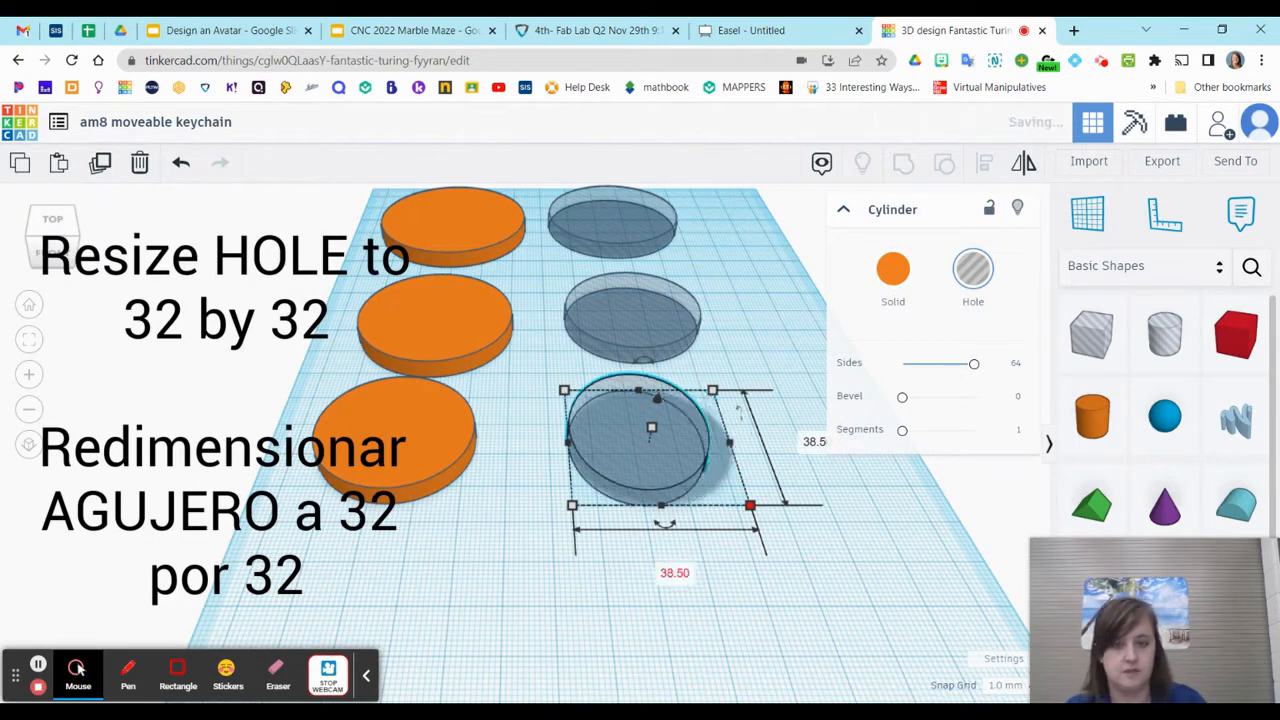
{"action": "key", "text": "Return"}
{"action": "left_click", "coordinate": [790, 441]}
{"action": "type", "text": "32"}
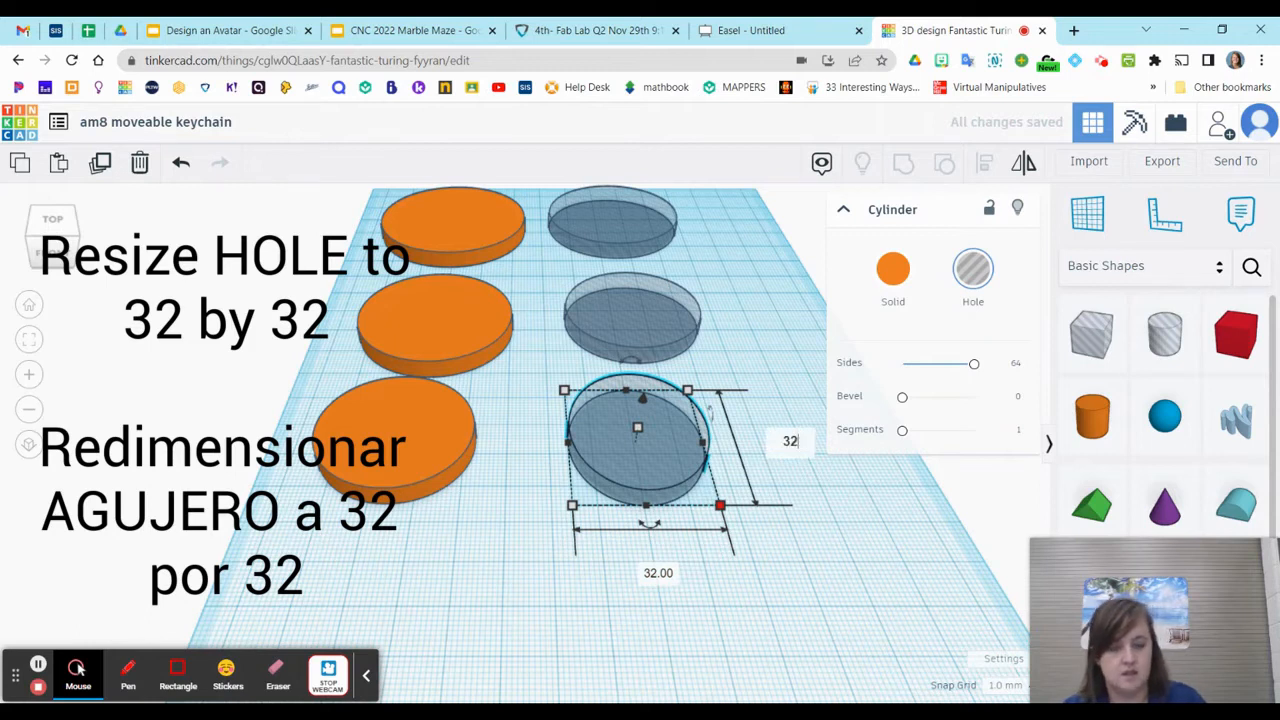
{"action": "key", "text": "Return"}
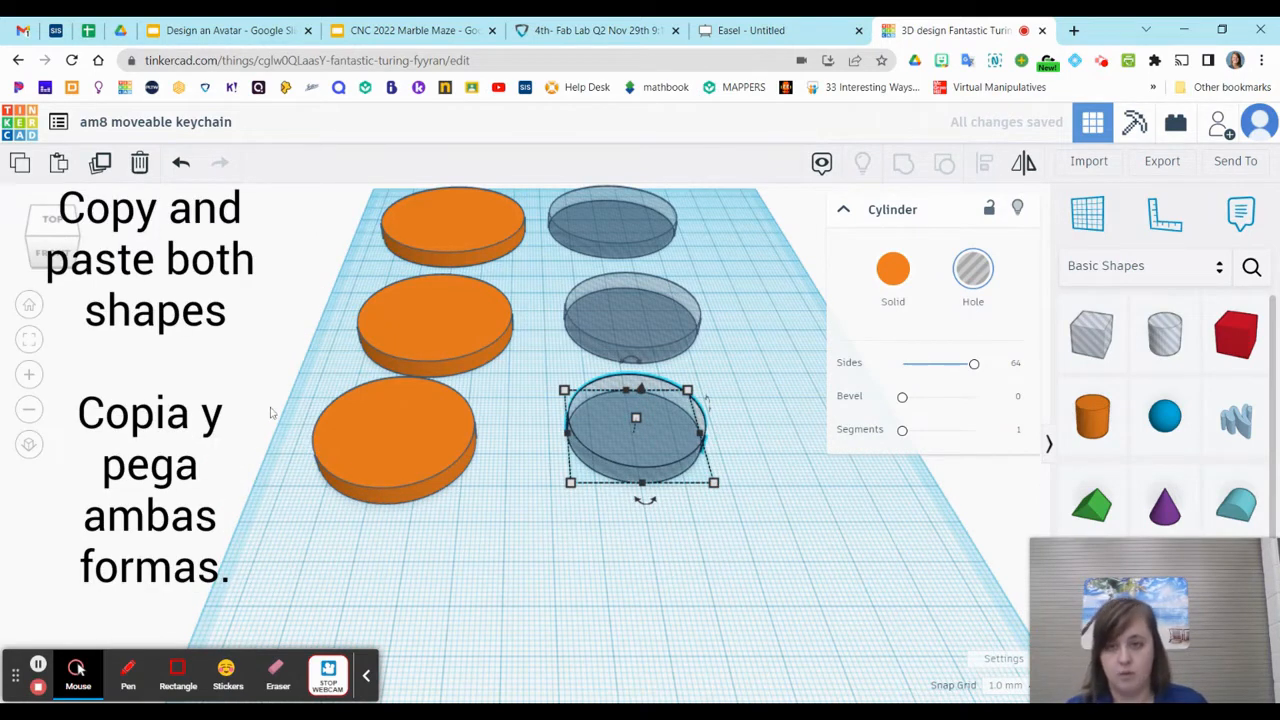
Duplicate the third-row disc and hole cylinder together and place the copies in front as a fourth row
{"action": "right_click_drag", "start_coordinate": [300, 397], "coordinate": [310, 518]}
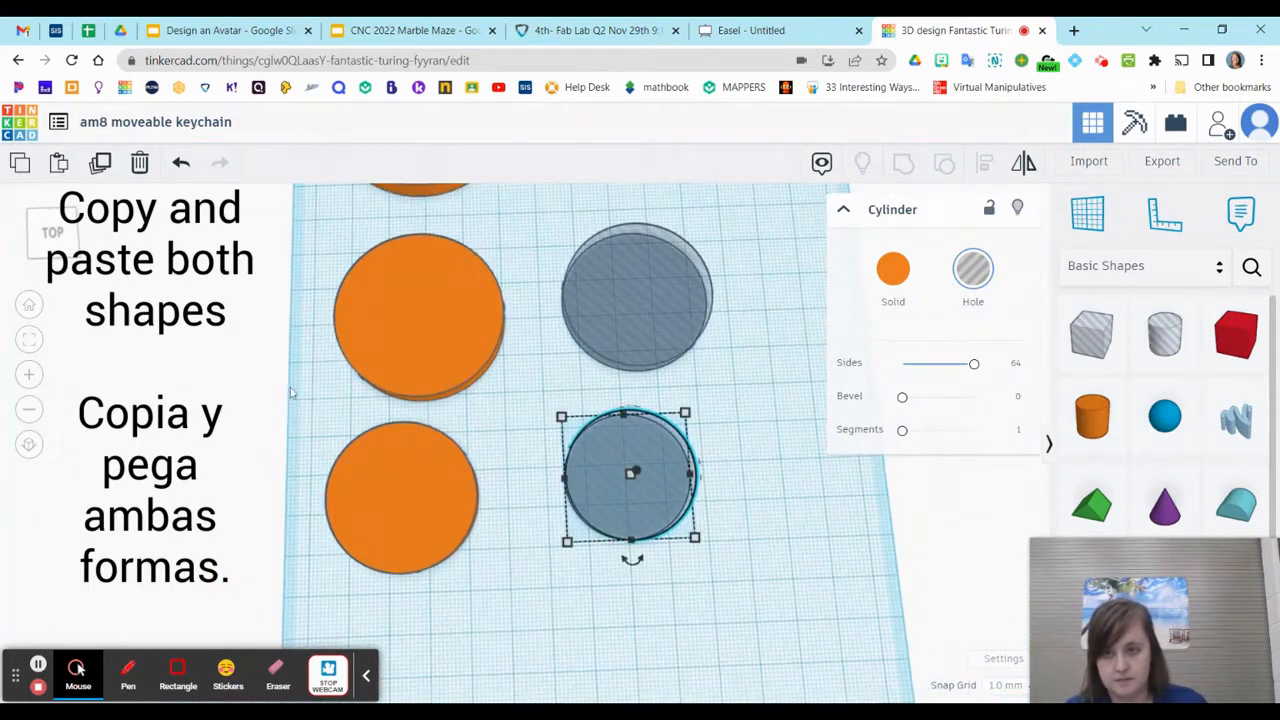
{"action": "left_click_drag", "start_coordinate": [491, 534], "coordinate": [737, 645]}
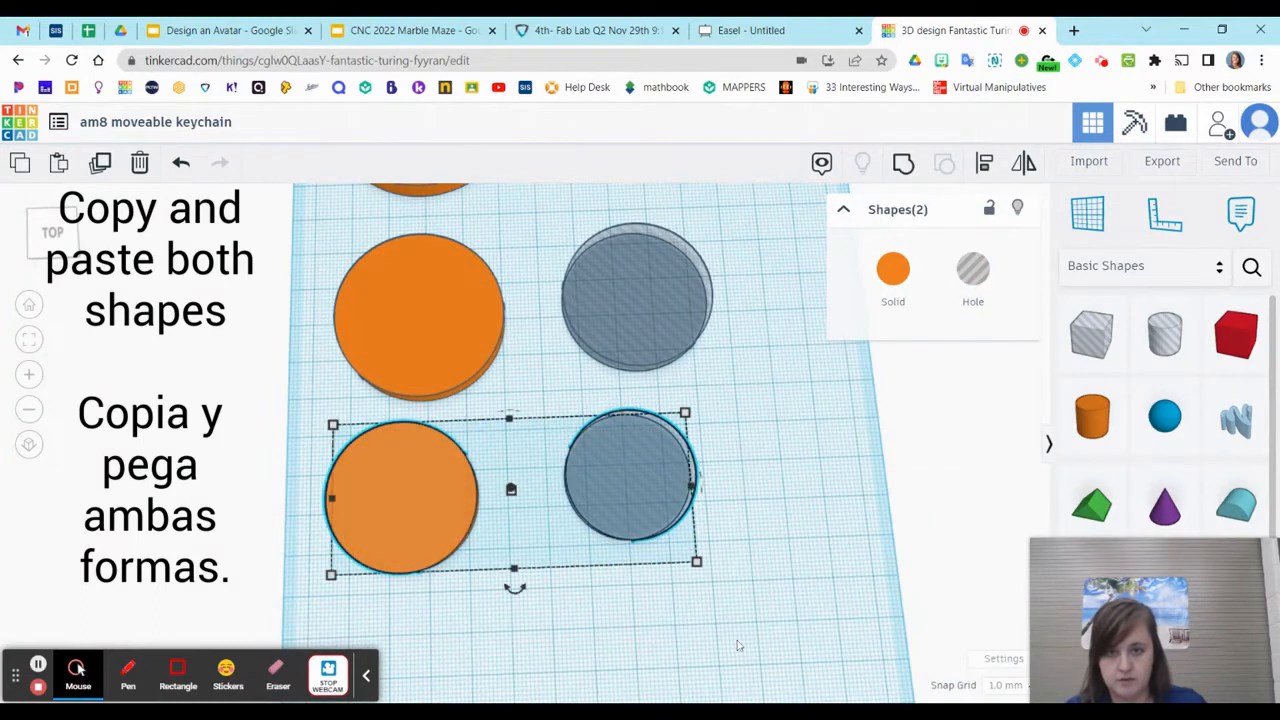
{"action": "key", "text": "ctrl+c"}
{"action": "key", "text": "ctrl+v"}
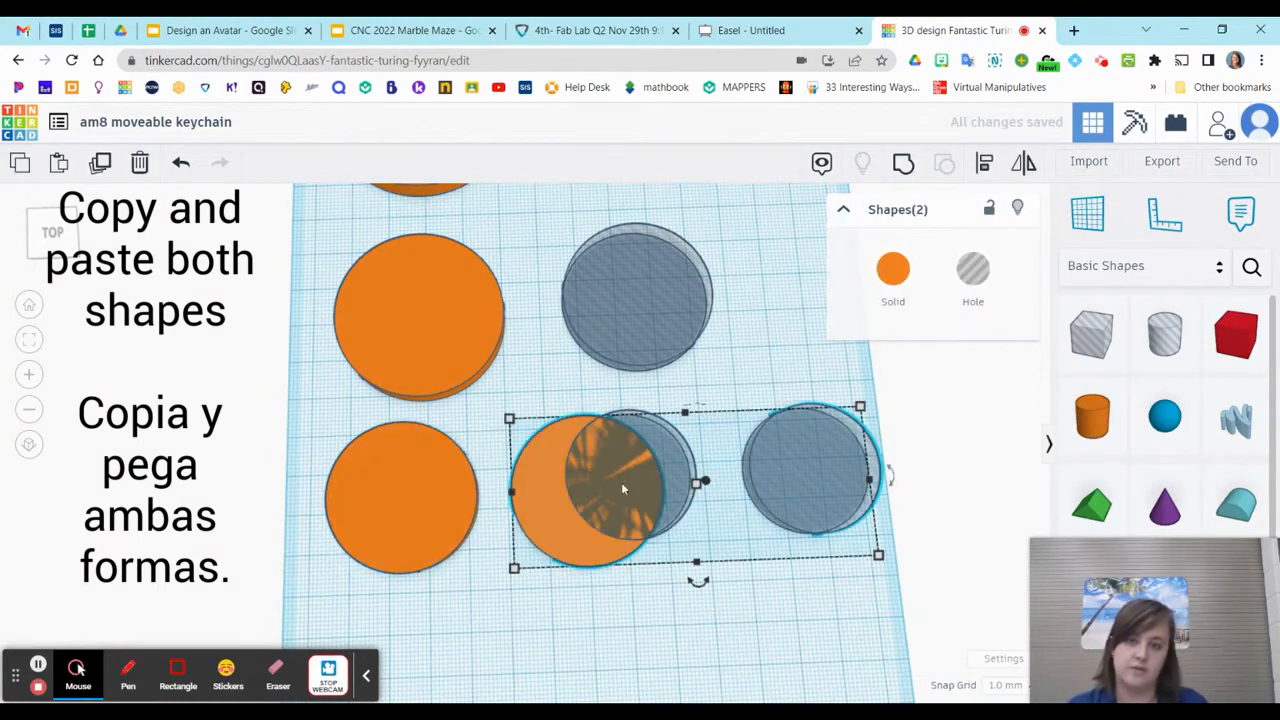
{"action": "left_click_drag", "start_coordinate": [563, 514], "coordinate": [370, 697]}
{"action": "middle_click_drag", "start_coordinate": [402, 680], "coordinate": [422, 510]}
{"action": "left_click_drag", "start_coordinate": [422, 512], "coordinate": [440, 519]}
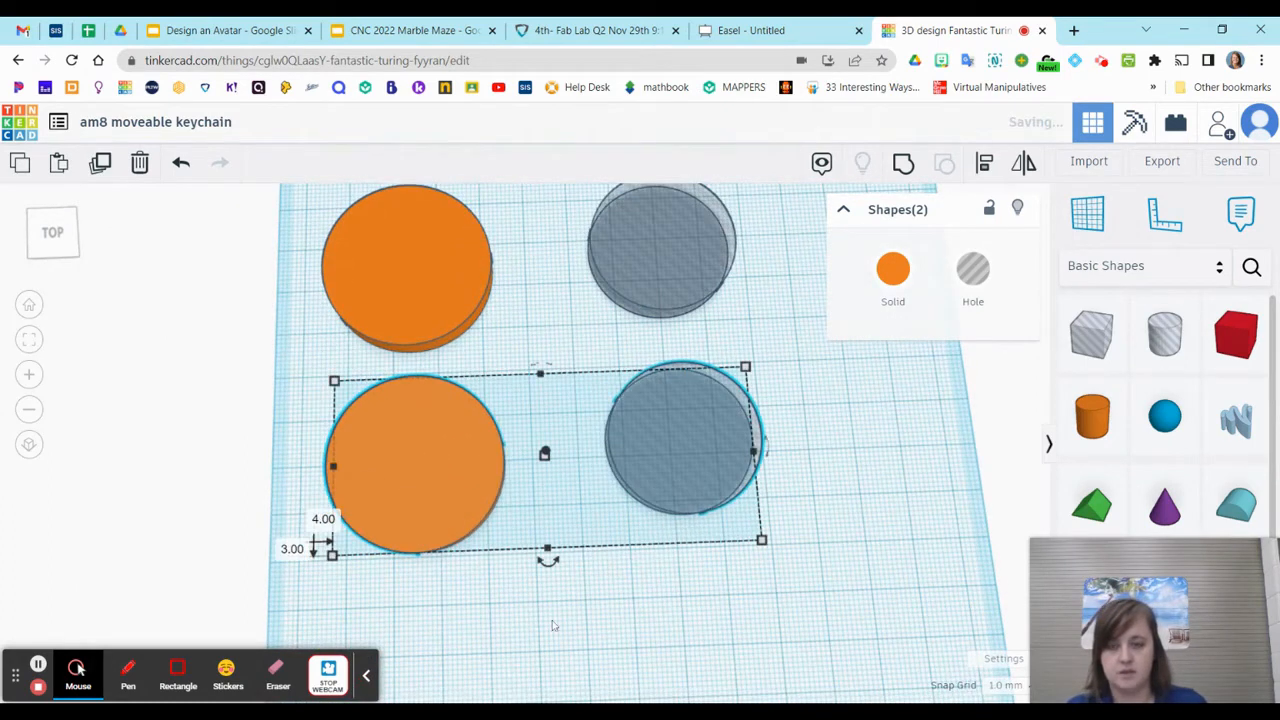
{"action": "left_click", "coordinate": [590, 660]}
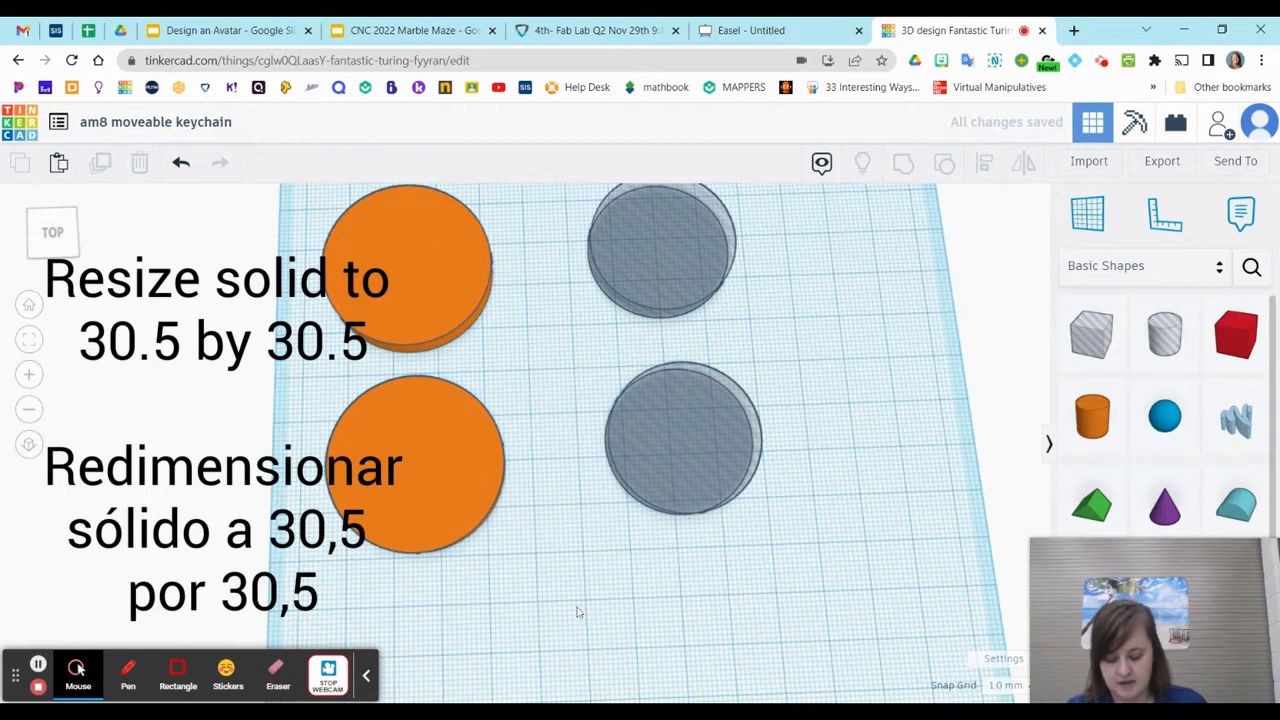
Set the width and length of the fourth-row orange disc to 30.5 mm each
{"action": "left_click", "coordinate": [438, 434]}
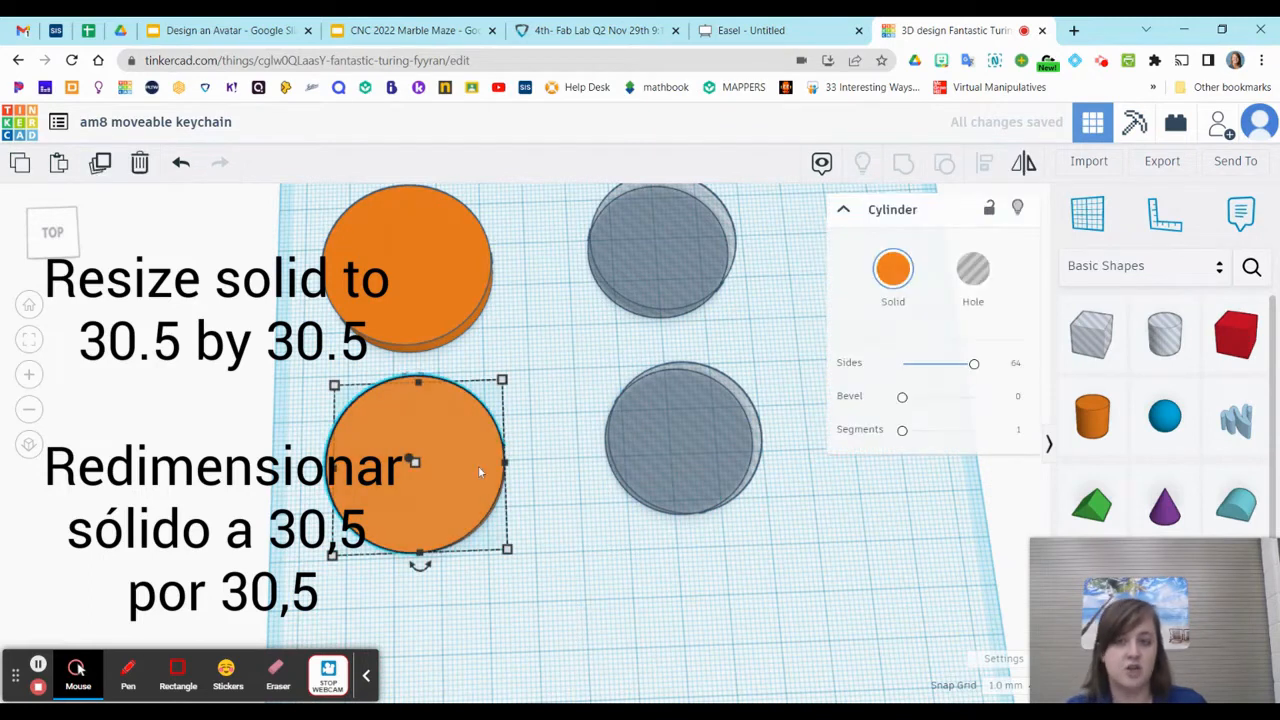
{"action": "mouse_move", "coordinate": [506, 549]}
{"action": "left_click", "coordinate": [421, 596]}
{"action": "type", "text": "30.5"}
{"action": "key", "text": "Return"}
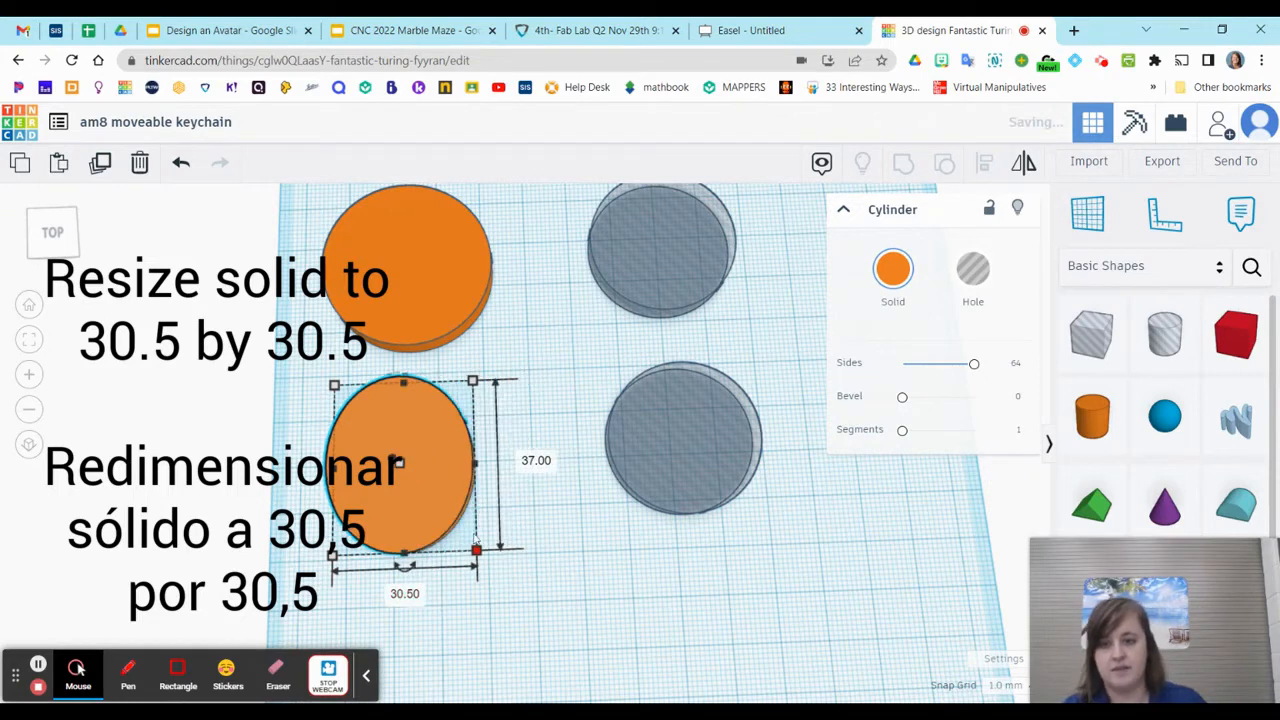
{"action": "left_click", "coordinate": [535, 461]}
{"action": "type", "text": "30.5"}
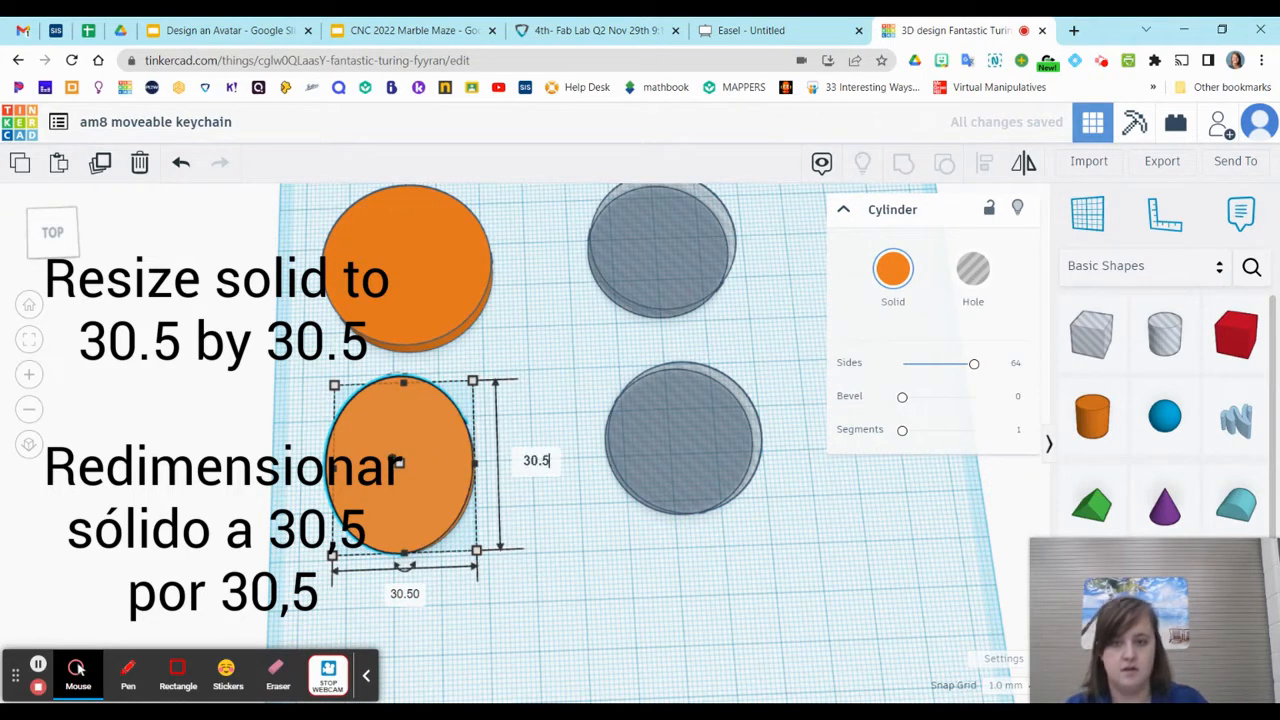
{"action": "key", "text": "Return"}
Set the width and length of the fourth-row hole cylinder to 25.5 mm each
{"action": "left_click", "coordinate": [655, 441]}
{"action": "mouse_move", "coordinate": [758, 513]}
{"action": "left_click", "coordinate": [690, 560]}
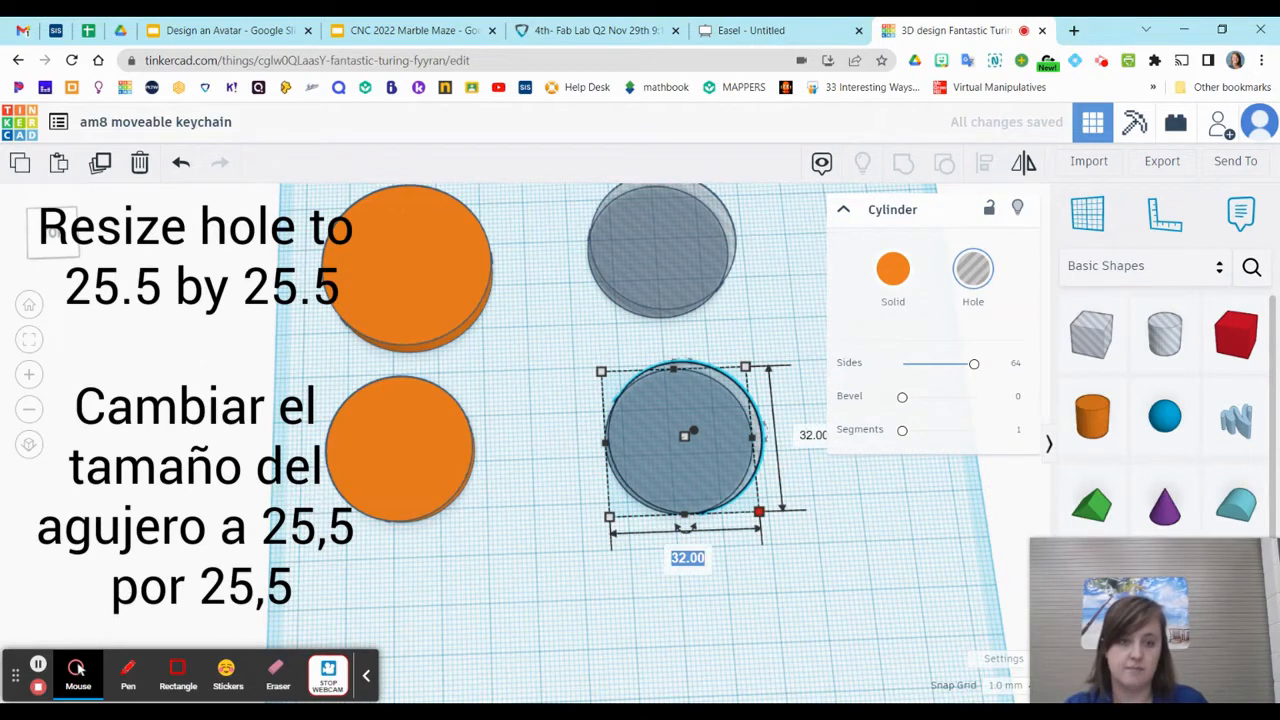
{"action": "type", "text": "25.5"}
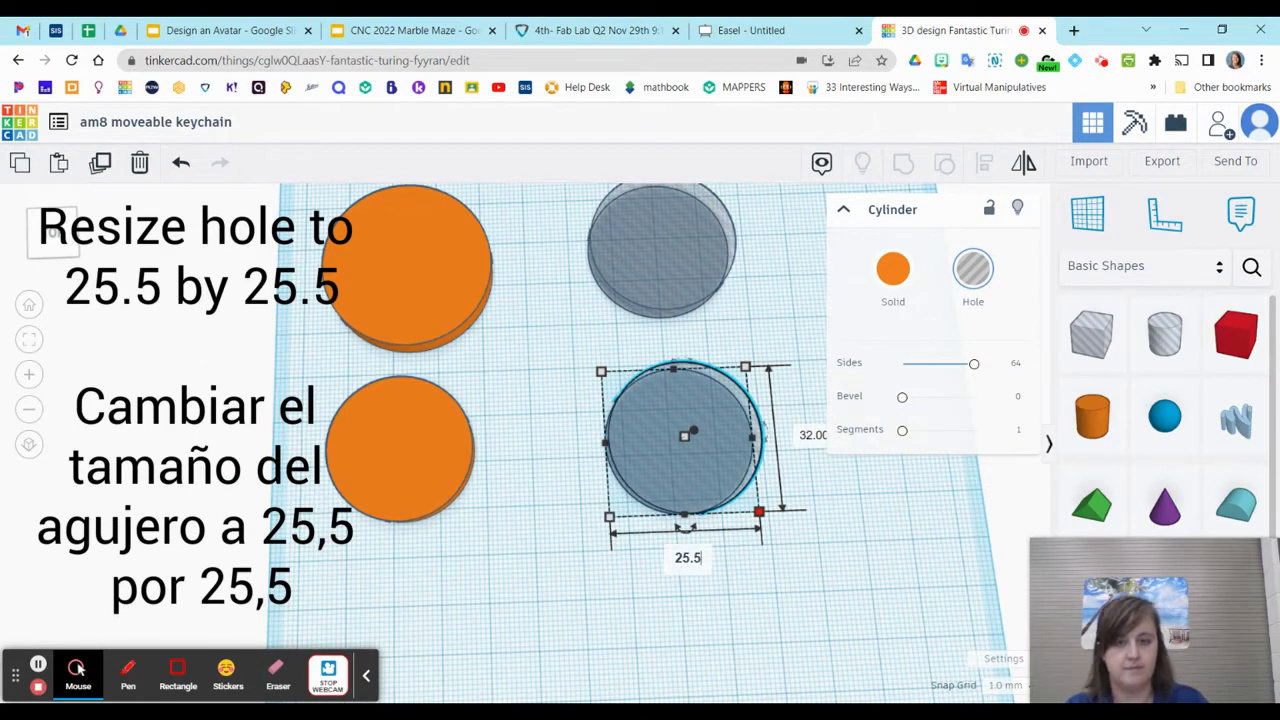
{"action": "key", "text": "Return"}
{"action": "type", "text": "25.5"}
{"action": "key", "text": "Return"}
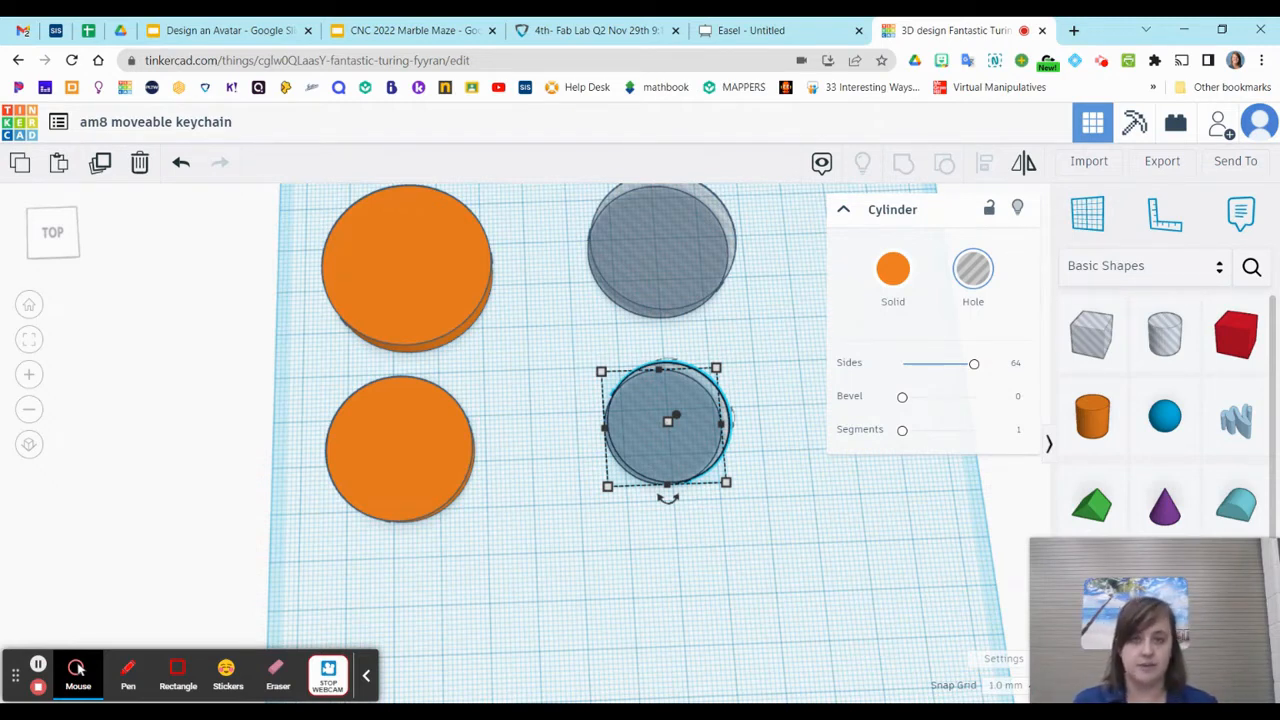
Align the back-row disc and hole cylinder by their middles in X and Y, and group them into a ring
{"action": "scroll", "coordinate": [489, 500], "scroll_direction": "down", "scroll_amount": 2}
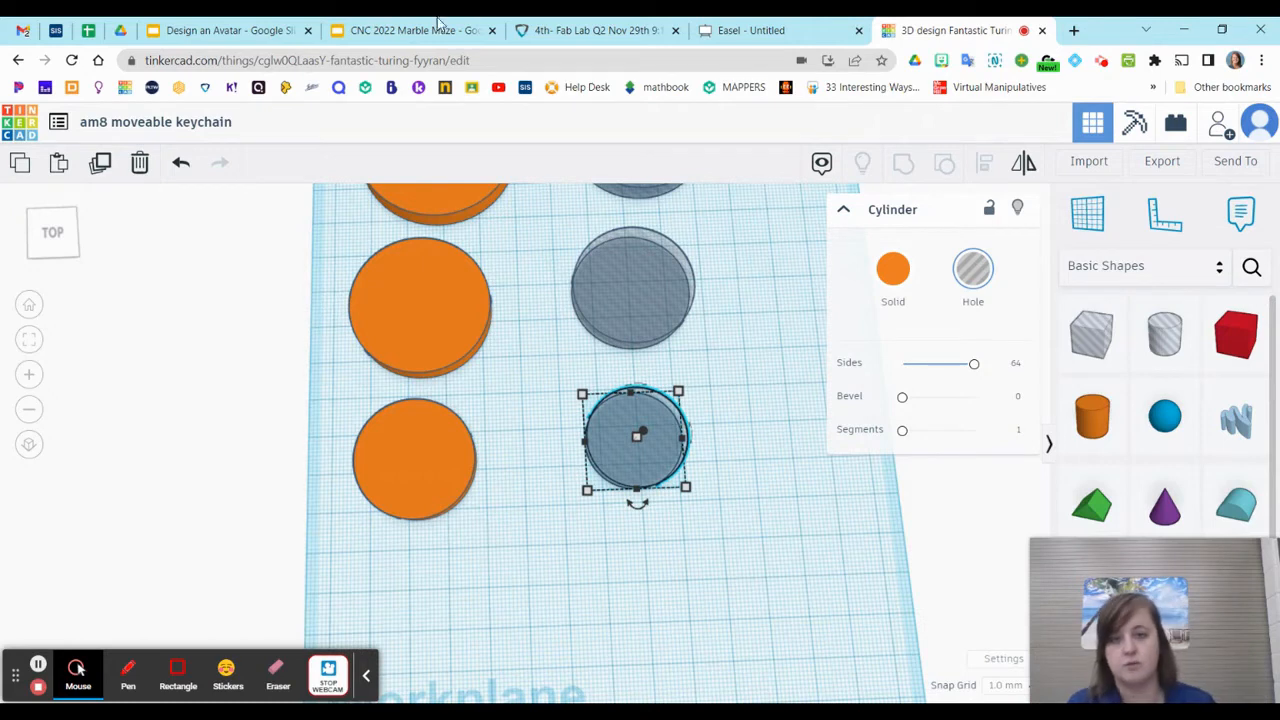
{"action": "middle_click_drag", "start_coordinate": [551, 231], "coordinate": [633, 445]}
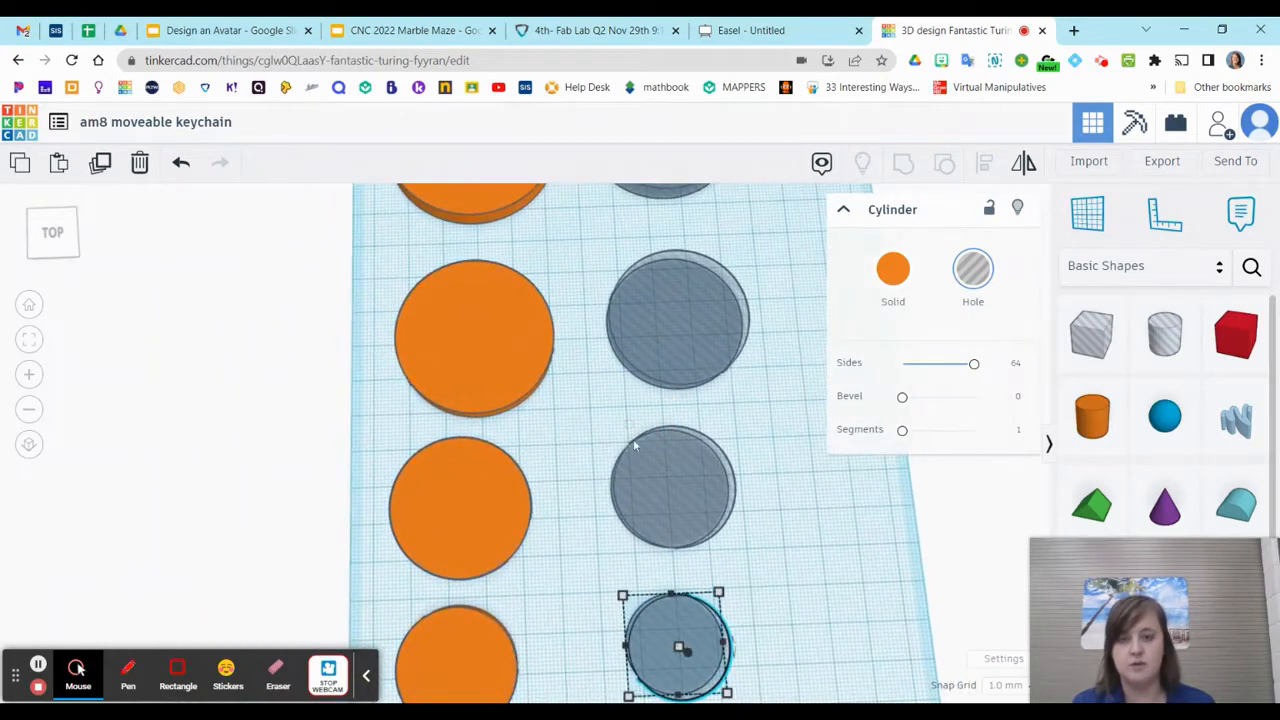
{"action": "mouse_move", "coordinate": [754, 551]}
{"action": "right_mouse_down"}
{"action": "mouse_move", "coordinate": [771, 420]}
{"action": "mouse_move", "coordinate": [766, 260]}
{"action": "mouse_move", "coordinate": [776, 497]}
{"action": "mouse_move", "coordinate": [740, 557]}
{"action": "right_mouse_up"}
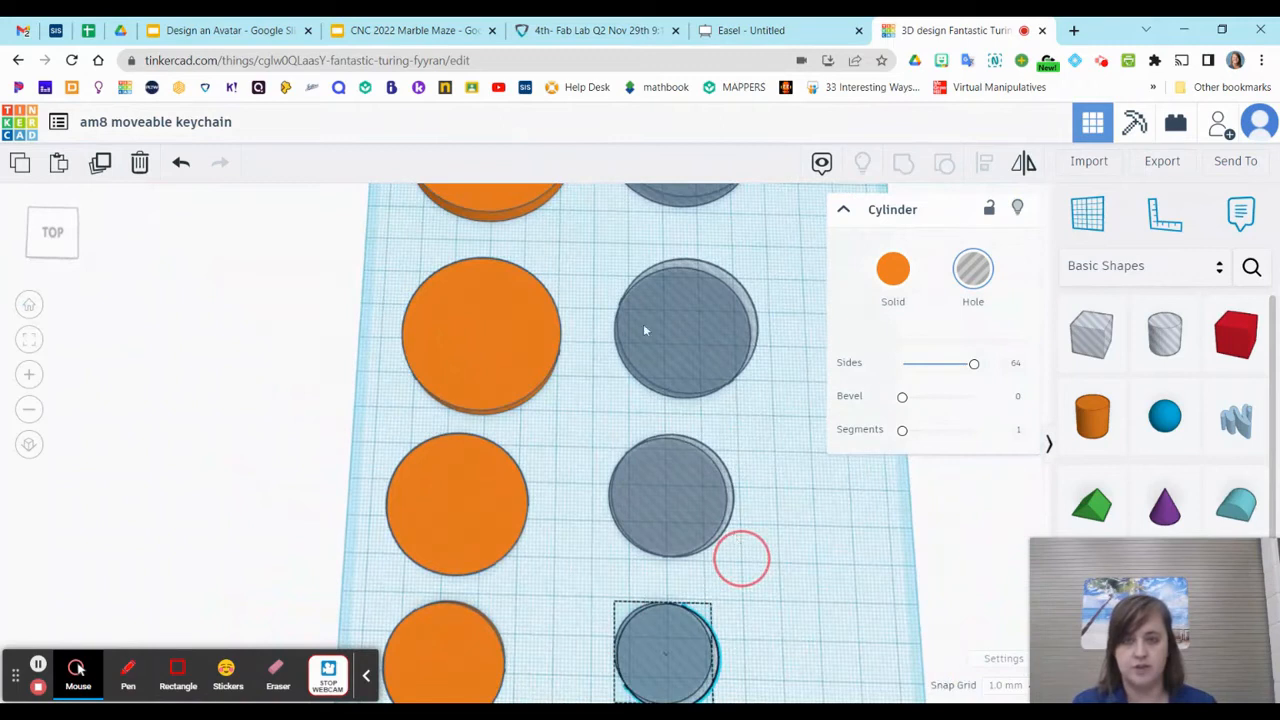
{"action": "middle_click_drag", "start_coordinate": [600, 224], "coordinate": [603, 535]}
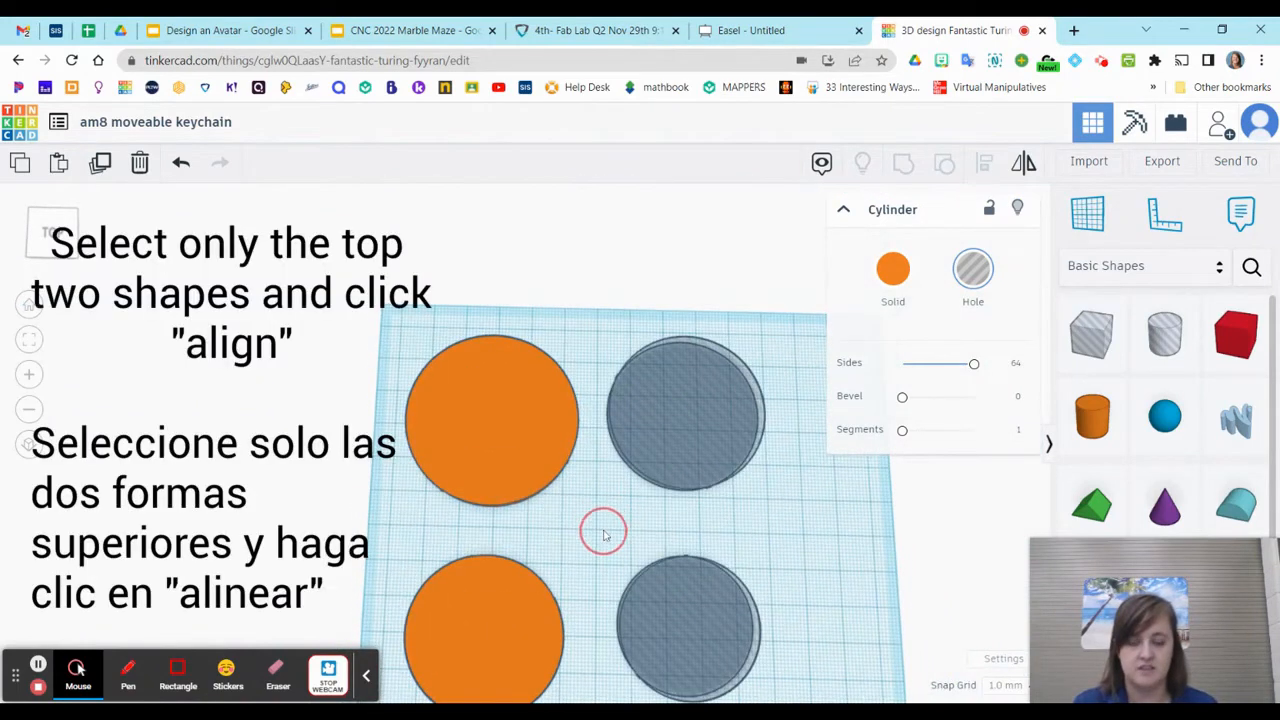
{"action": "left_click_drag", "start_coordinate": [362, 284], "coordinate": [781, 517]}
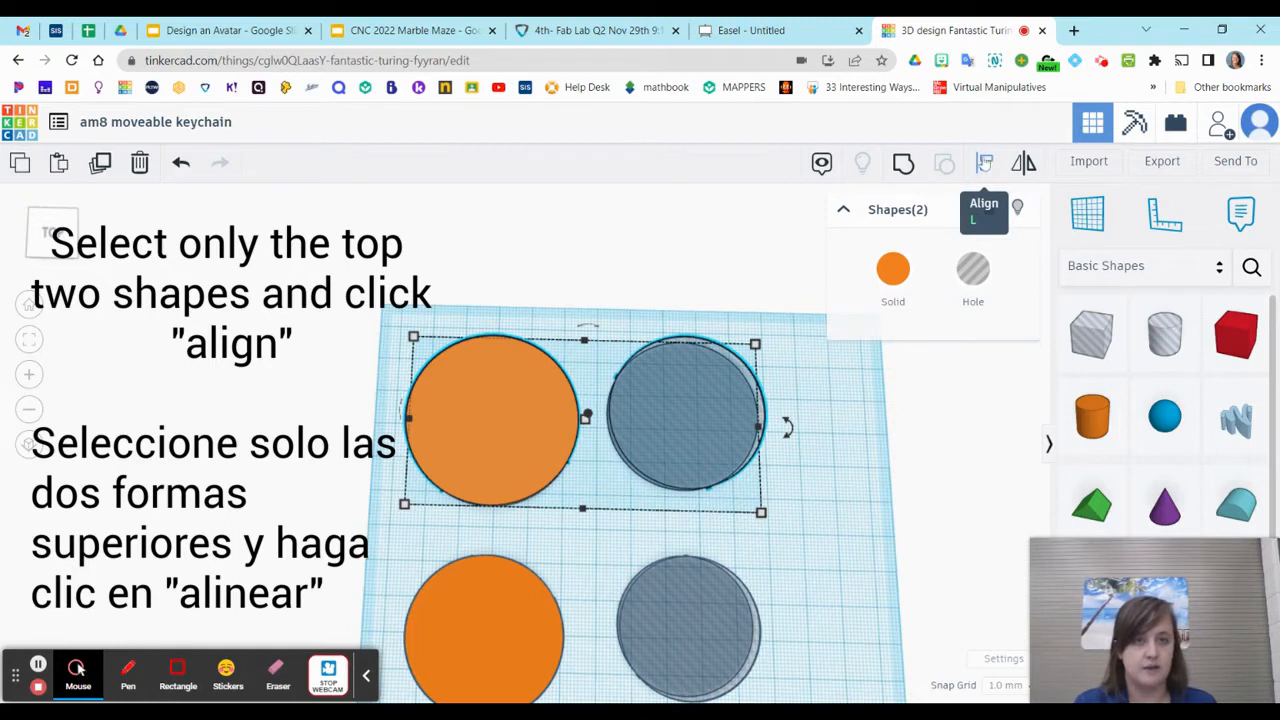
{"action": "left_click", "coordinate": [984, 163]}
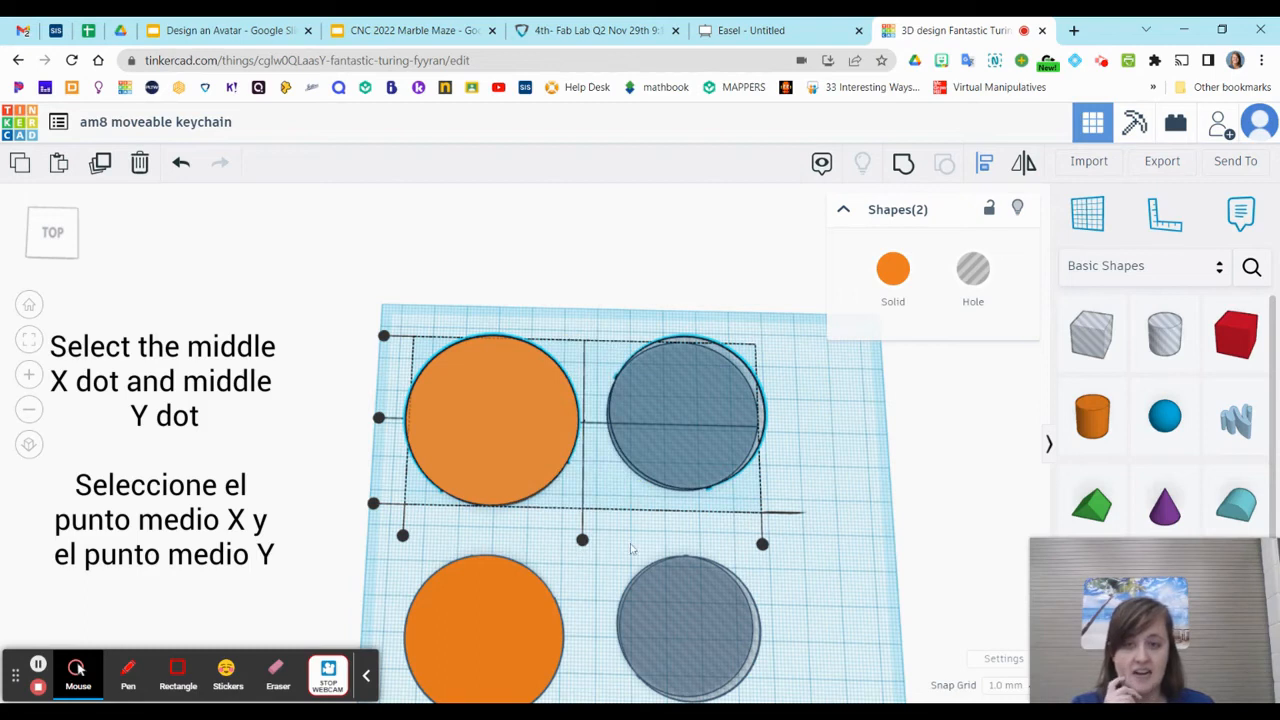
{"action": "left_click", "coordinate": [582, 541]}
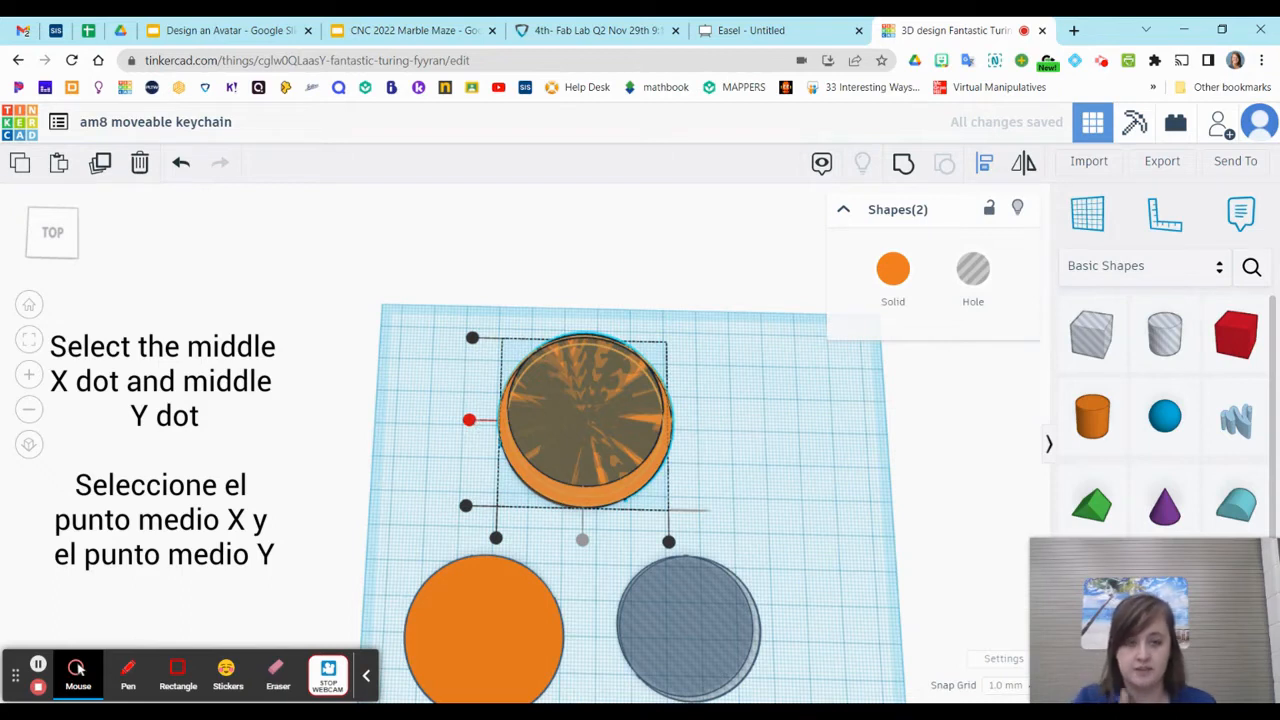
{"action": "left_click", "coordinate": [472, 422]}
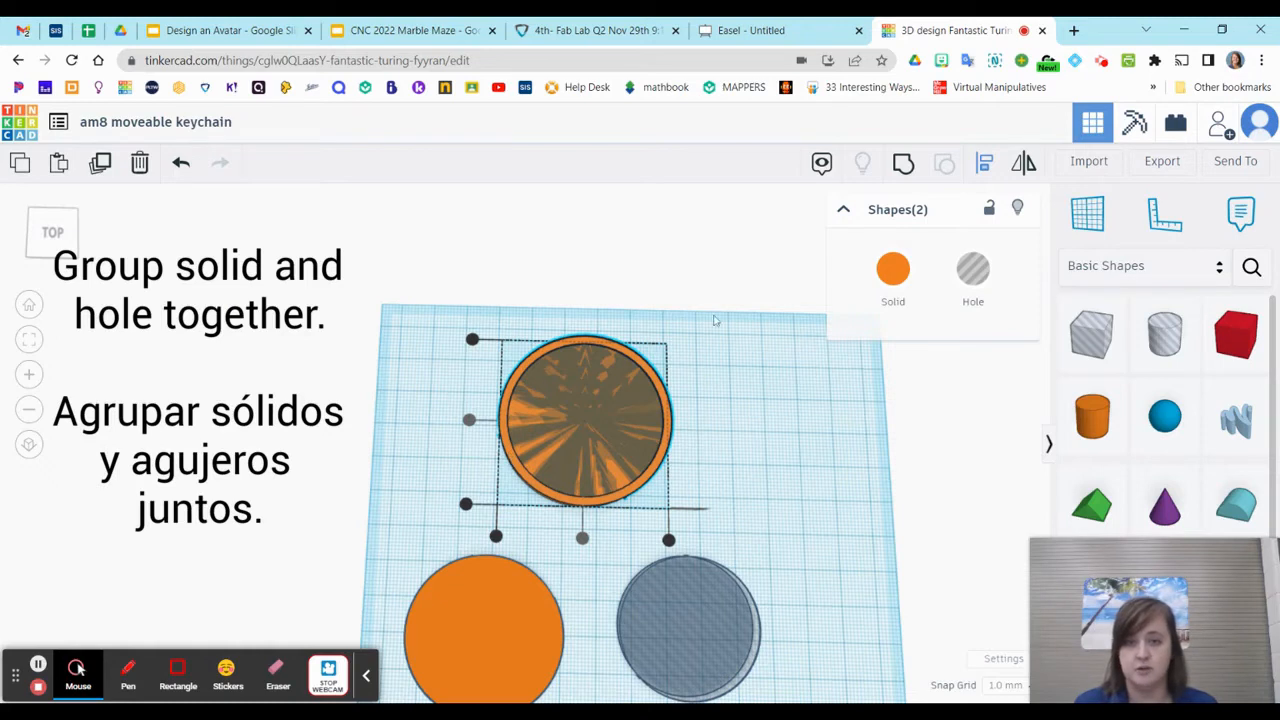
{"action": "left_click", "coordinate": [903, 165]}
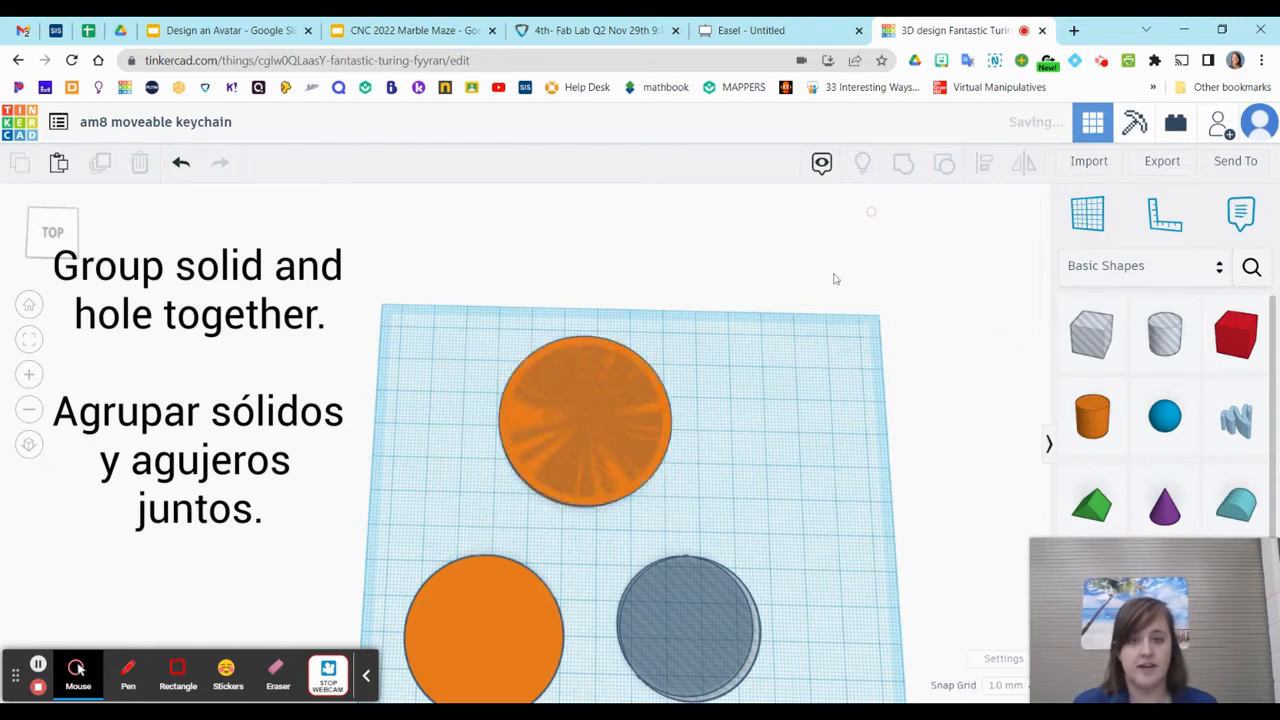
{"action": "left_click", "coordinate": [803, 438]}
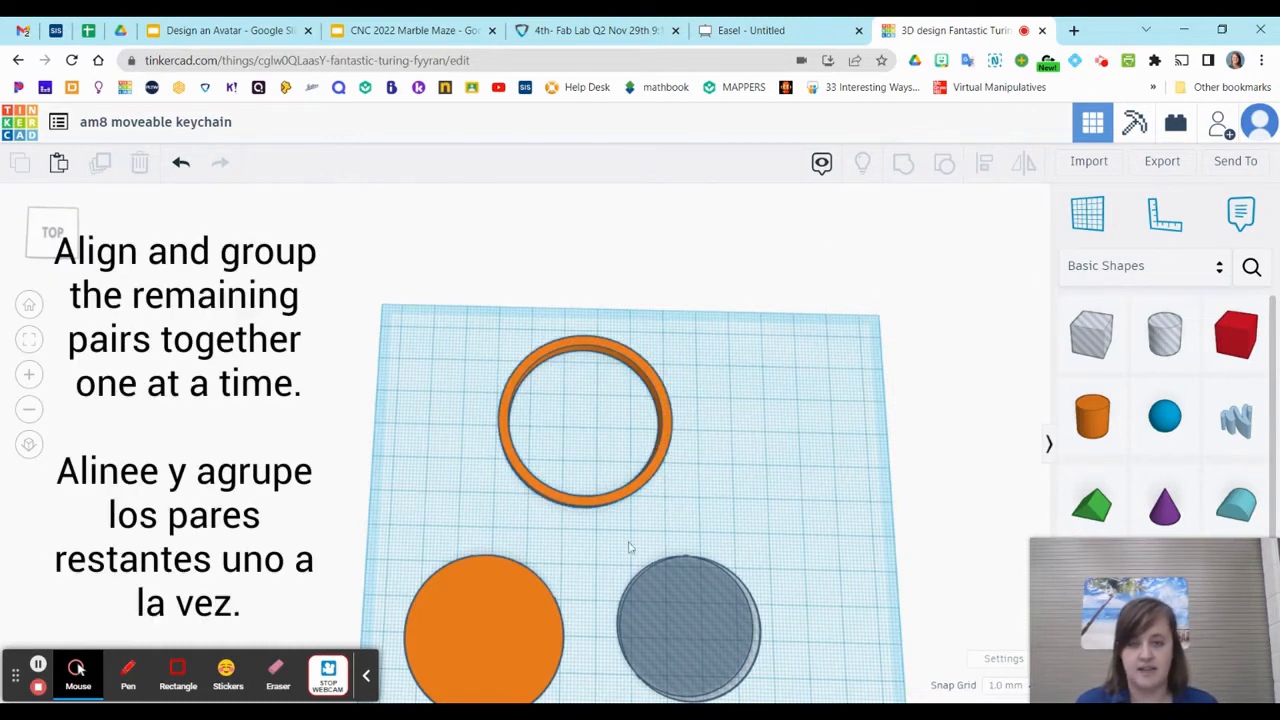
Align the second-row disc and hole cylinder by their middles in X and Y, and group them into a ring
{"action": "middle_click_drag", "start_coordinate": [600, 612], "coordinate": [612, 342]}
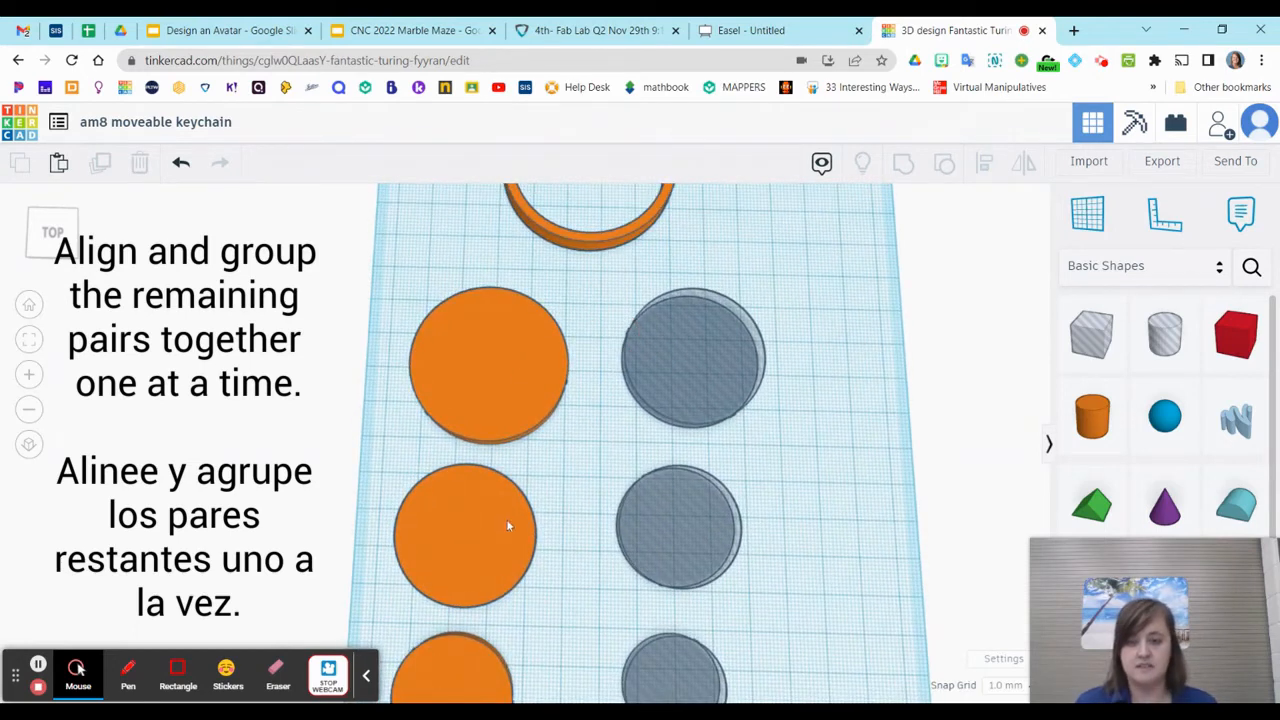
{"action": "left_click_drag", "start_coordinate": [389, 274], "coordinate": [800, 428]}
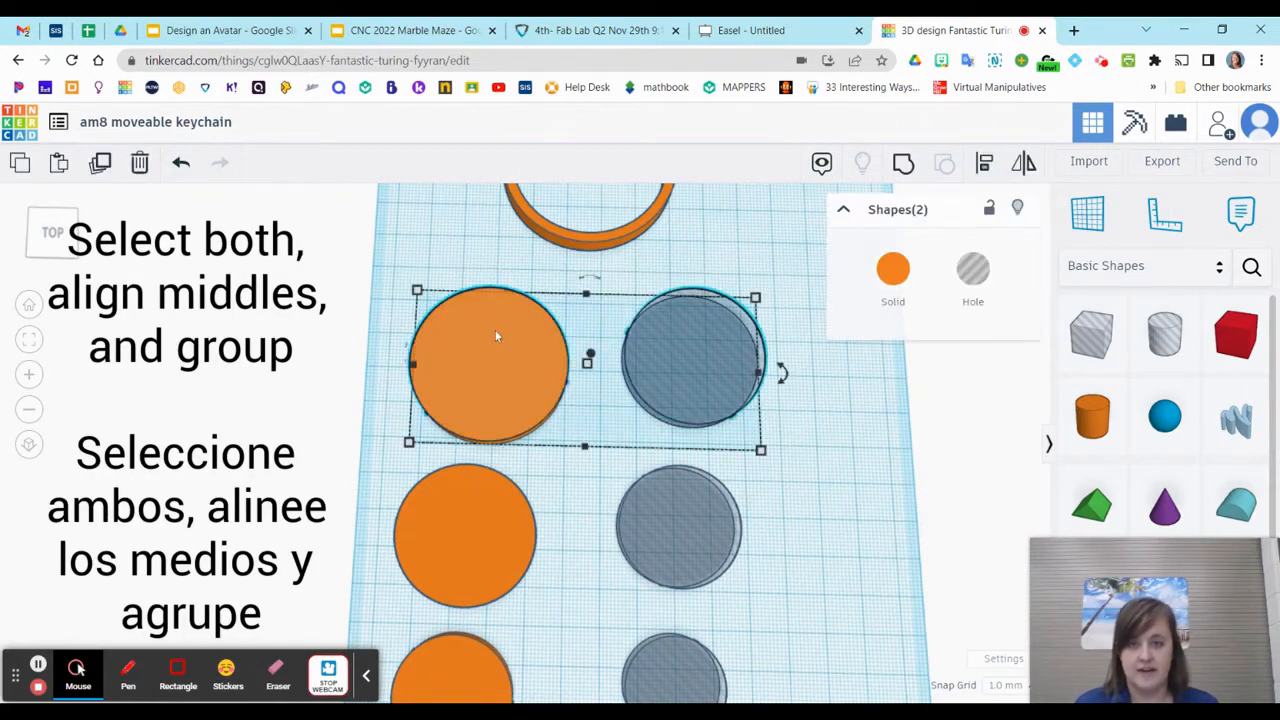
{"action": "left_click", "coordinate": [985, 163]}
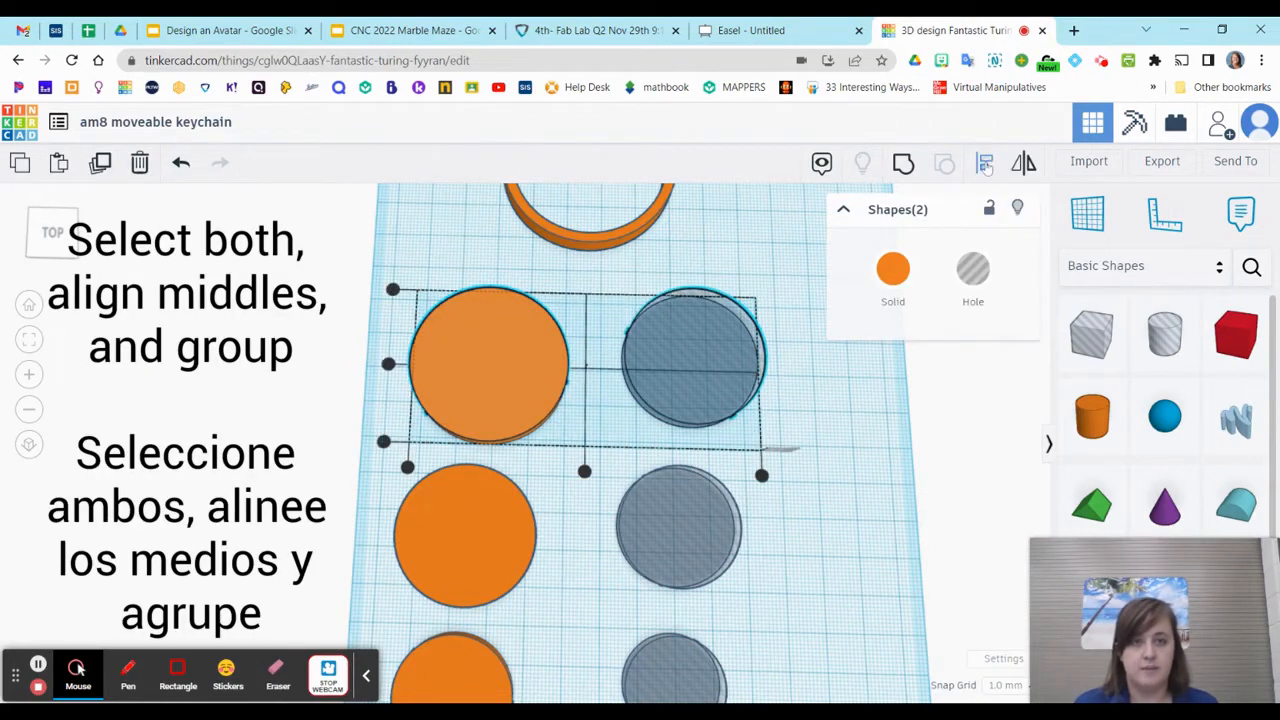
{"action": "left_click", "coordinate": [585, 472]}
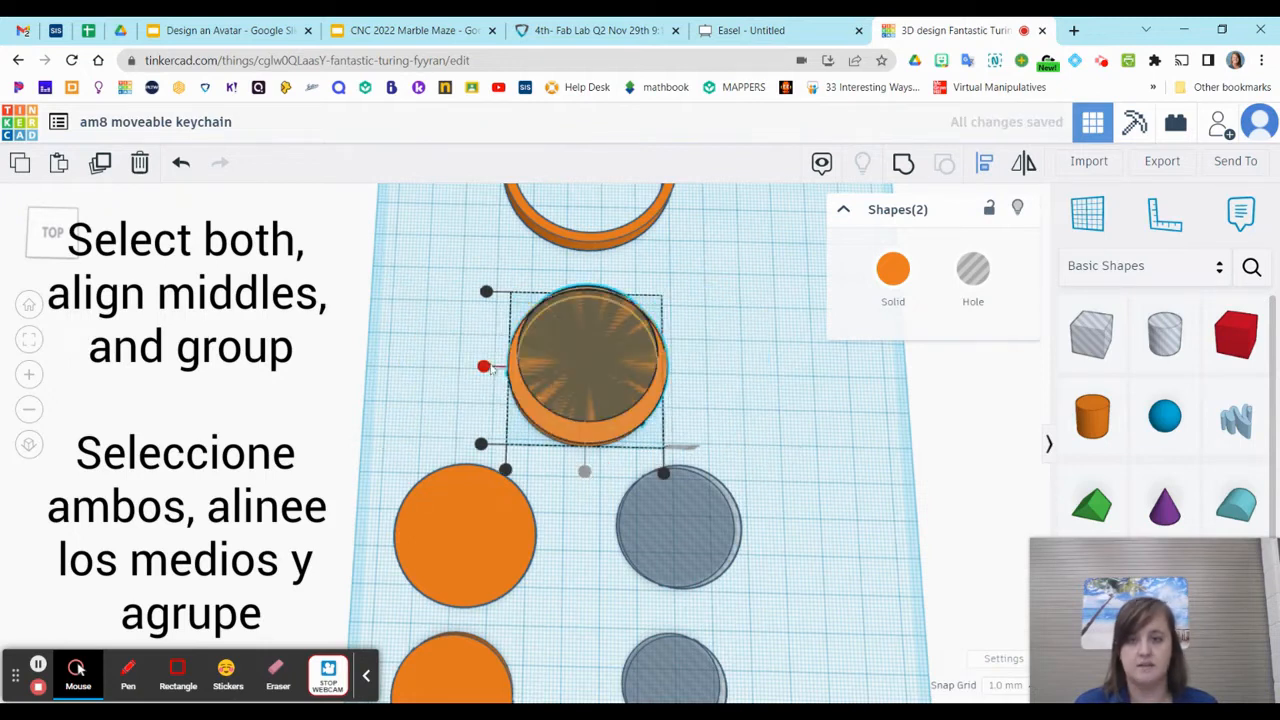
{"action": "left_click", "coordinate": [484, 367]}
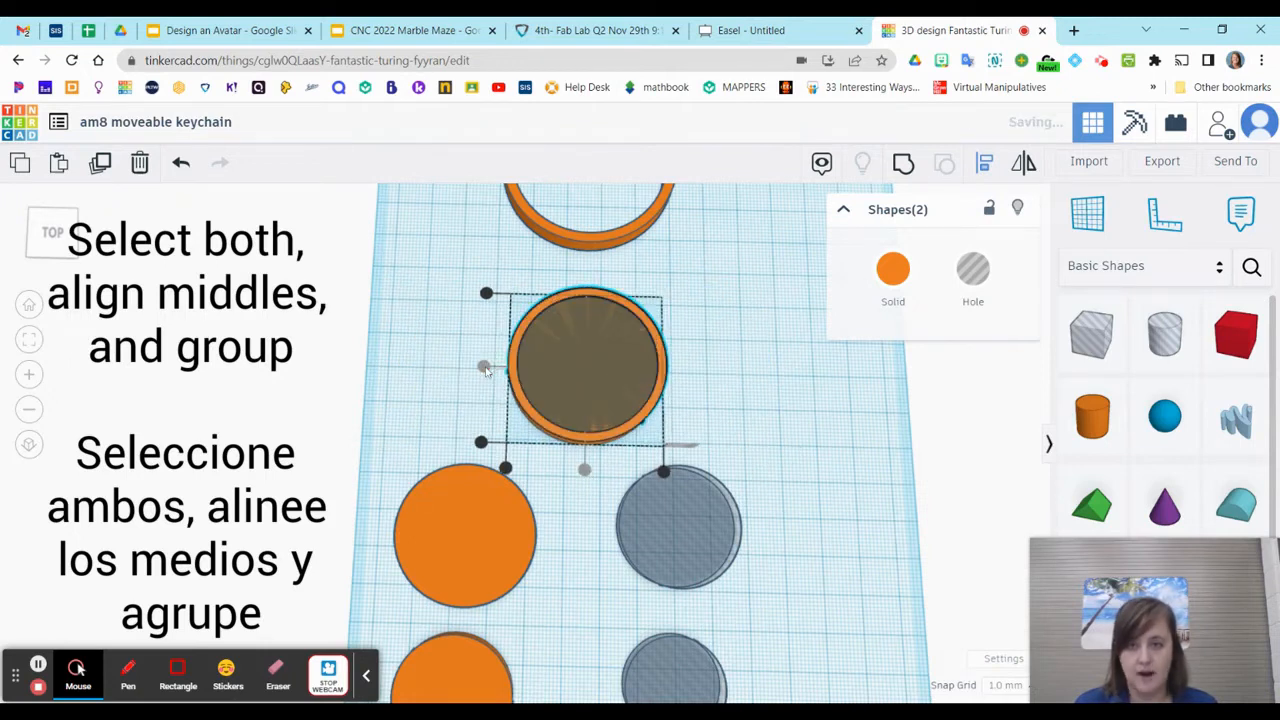
{"action": "left_click", "coordinate": [905, 164]}
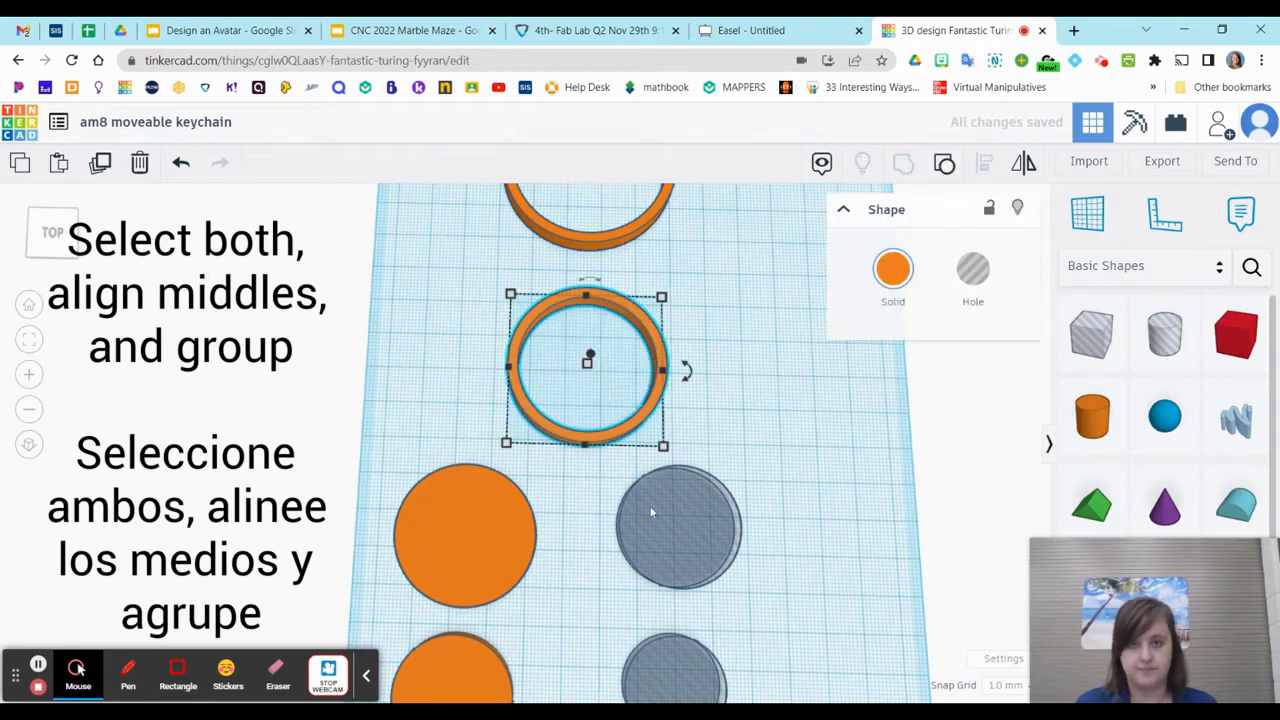
Align the third-row disc and hole cylinder by their middles in X and Y, and group them into a ring
{"action": "middle_click_drag", "start_coordinate": [553, 606], "coordinate": [594, 400]}
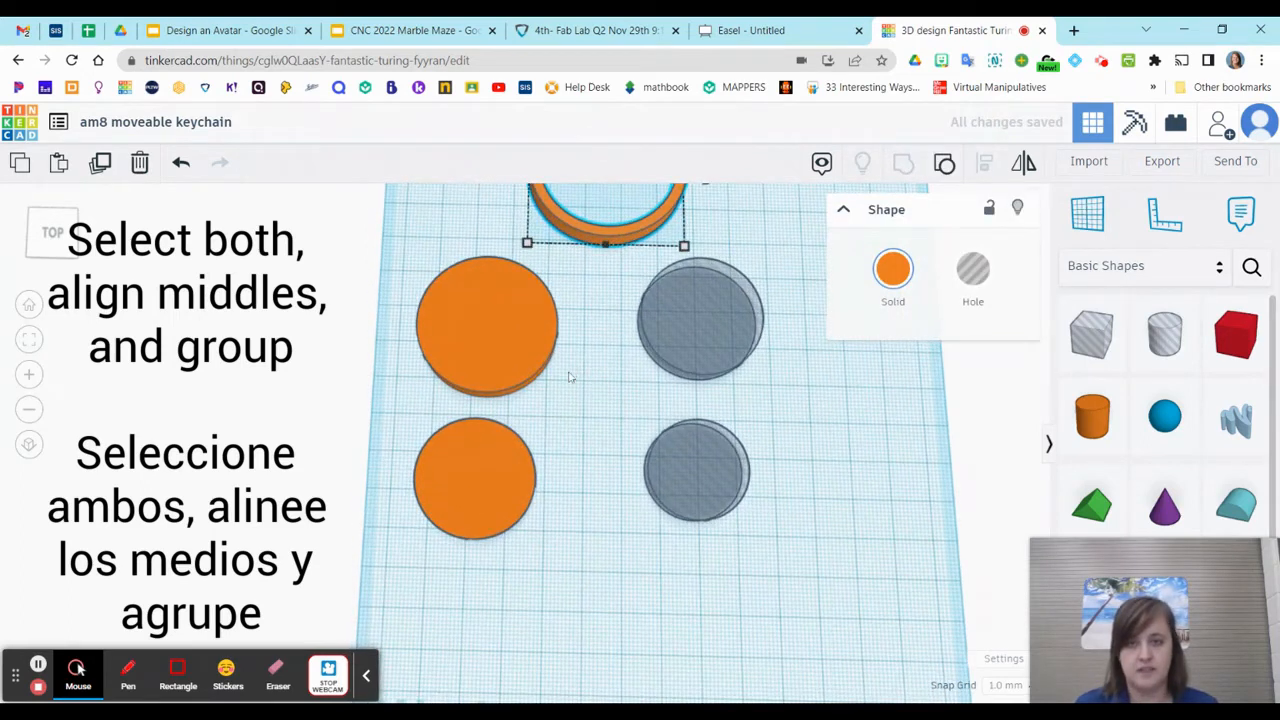
{"action": "left_click_drag", "start_coordinate": [410, 282], "coordinate": [738, 388]}
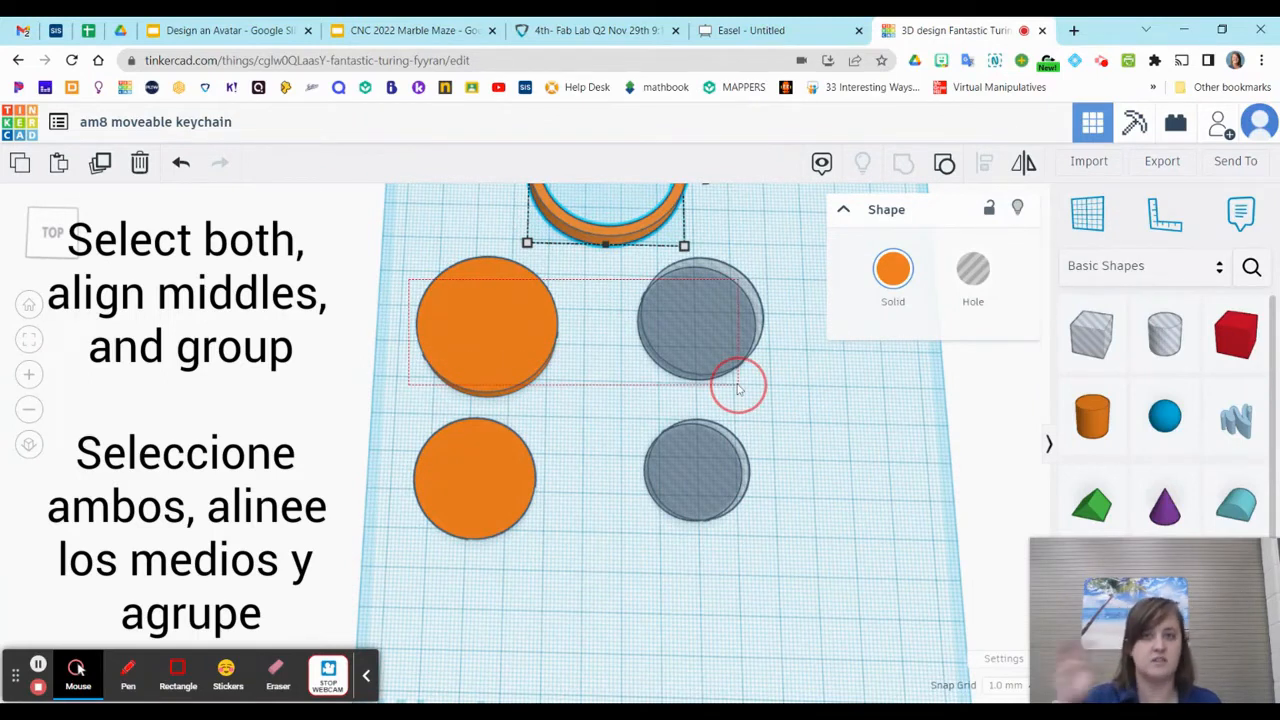
{"action": "left_click_drag", "start_coordinate": [738, 388], "coordinate": [739, 390]}
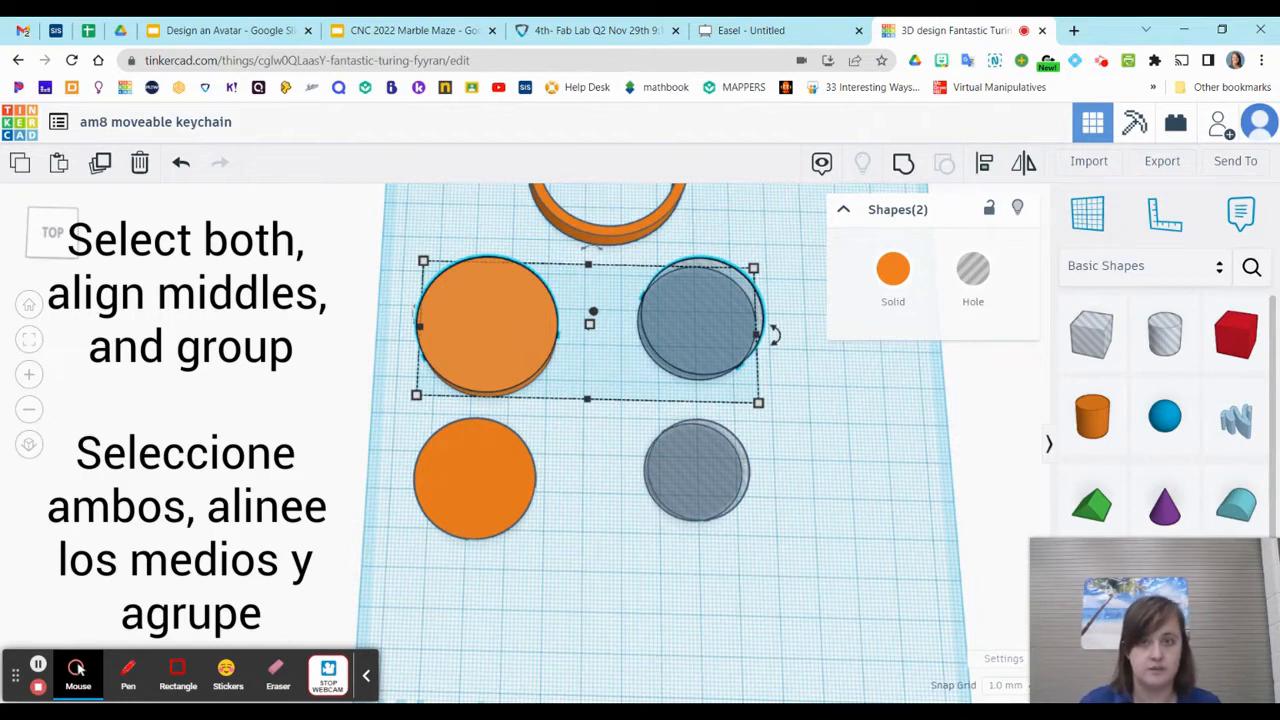
{"action": "left_click", "coordinate": [984, 163]}
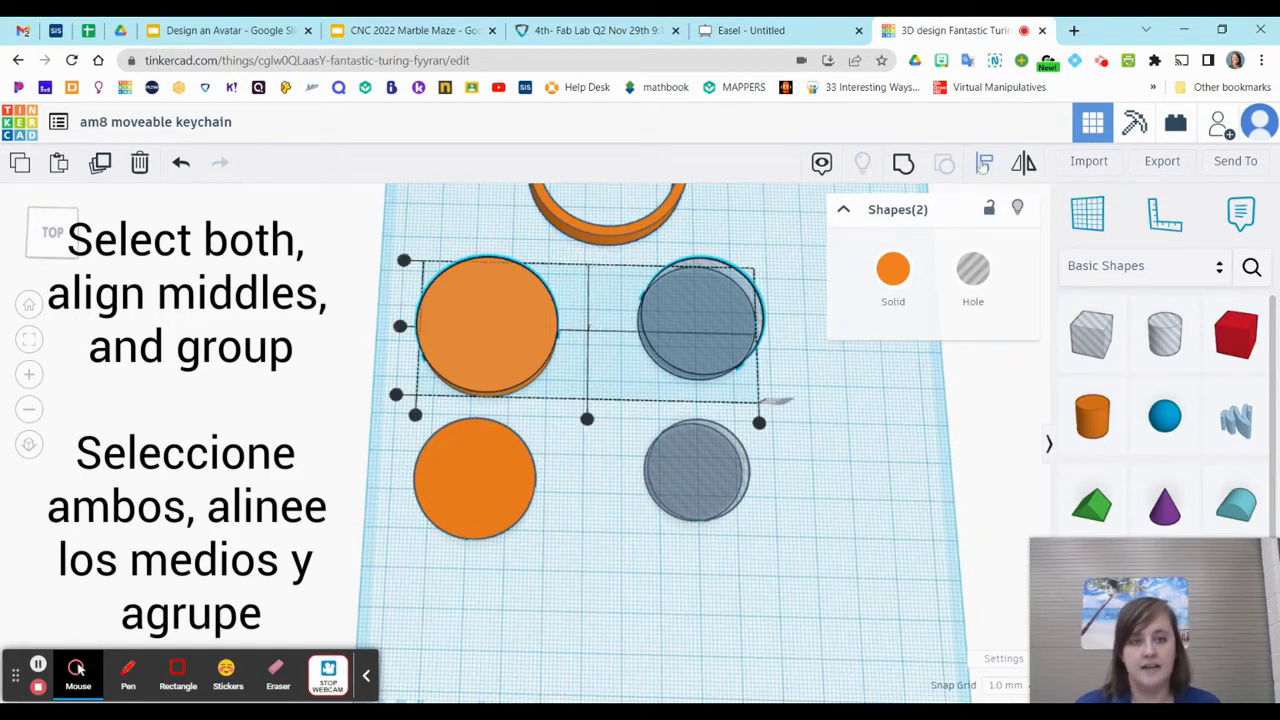
{"action": "left_click", "coordinate": [588, 420]}
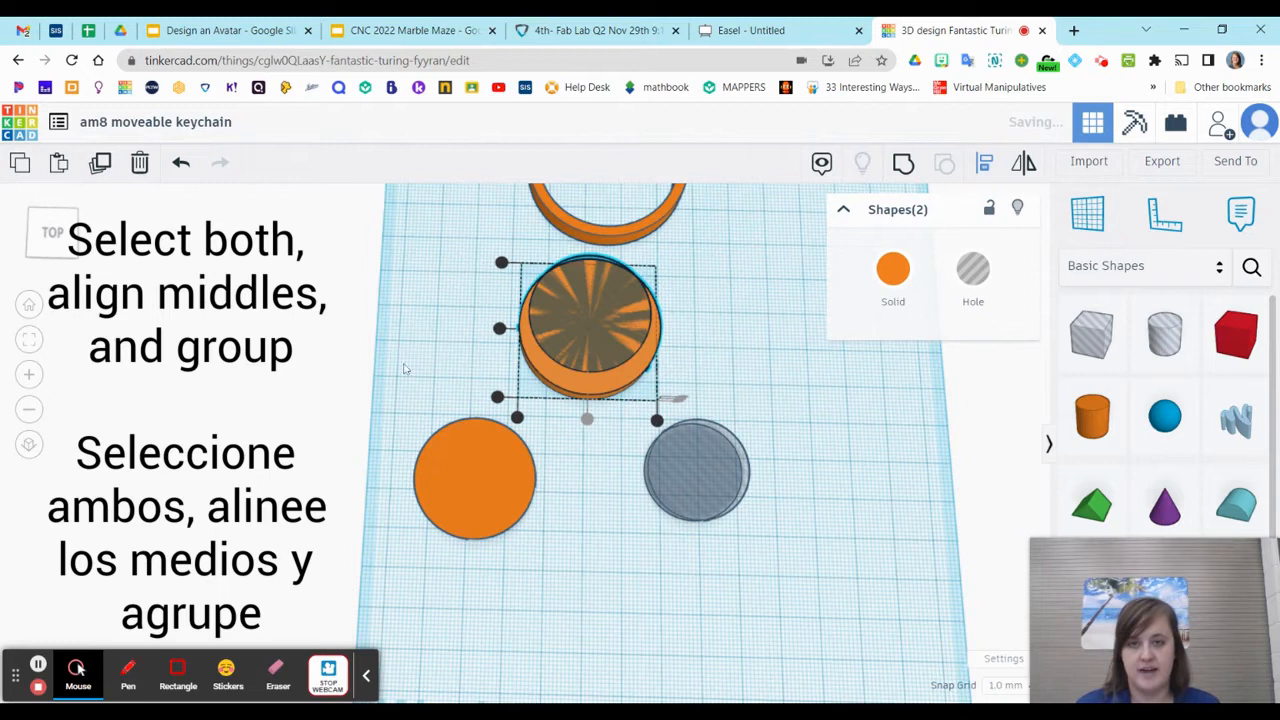
{"action": "left_click", "coordinate": [499, 328]}
{"action": "left_click", "coordinate": [904, 164]}
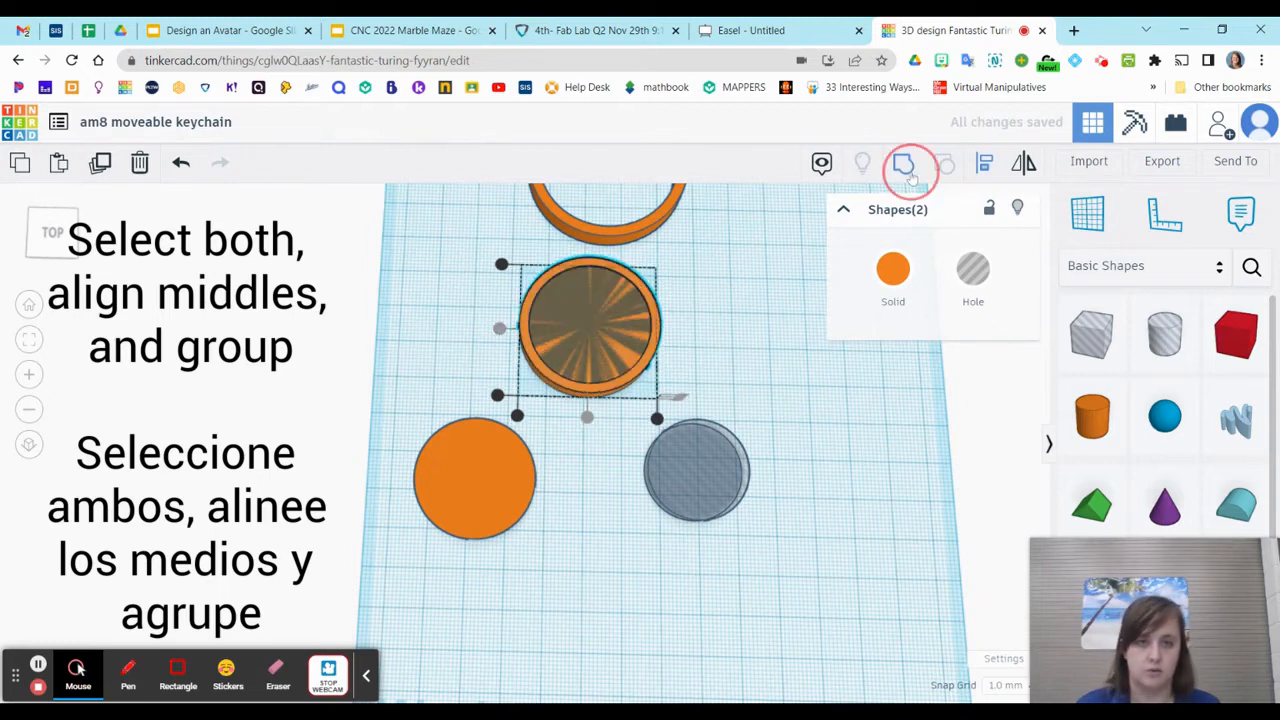
Align the fourth-row disc and hole cylinder by their middles in X and Y, and group them into a ring
{"action": "left_click_drag", "start_coordinate": [407, 433], "coordinate": [780, 554]}
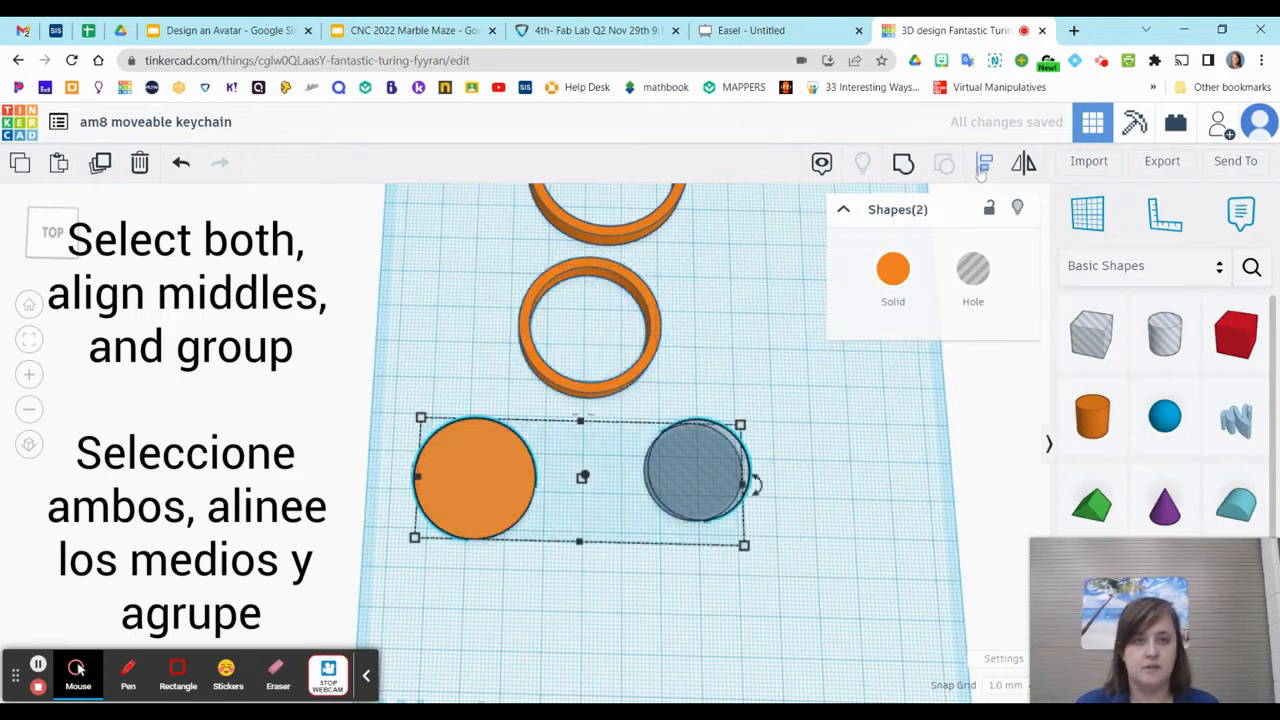
{"action": "left_click", "coordinate": [985, 163]}
{"action": "left_click", "coordinate": [580, 553]}
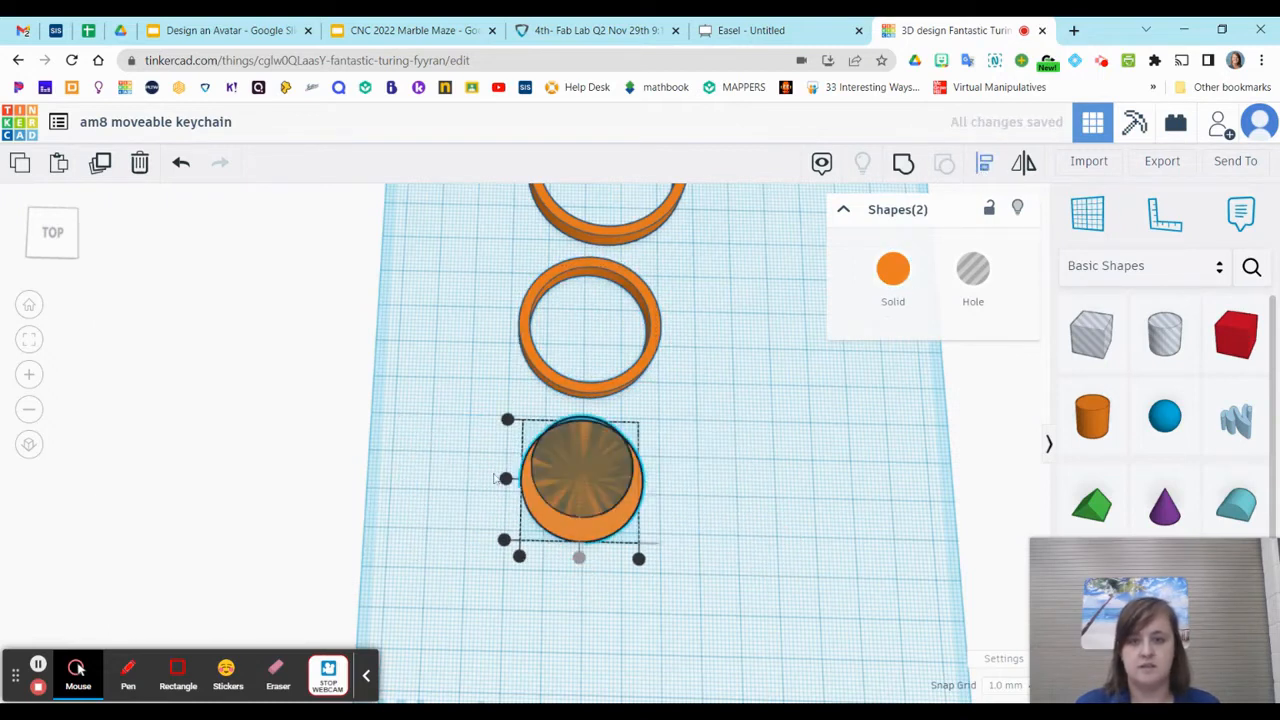
{"action": "left_click", "coordinate": [505, 478]}
{"action": "left_click", "coordinate": [901, 165]}
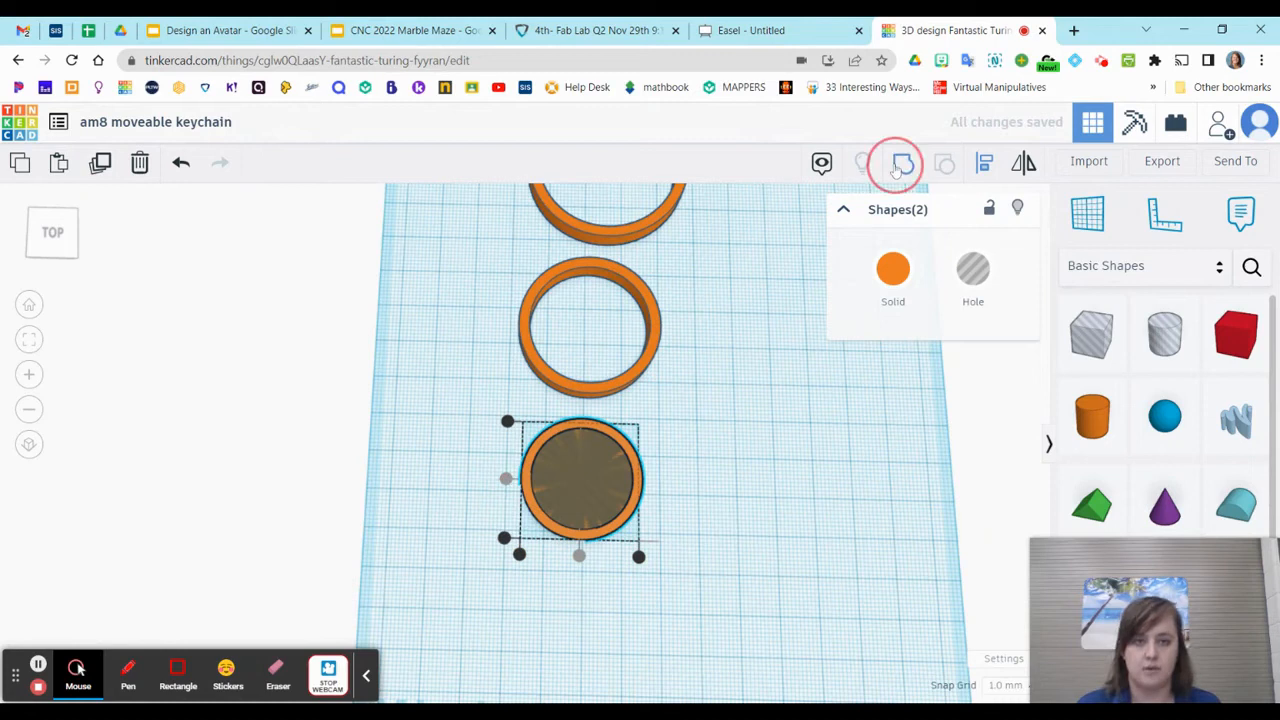
Align all four rings to their shared X and Y middles so they nest concentrically
{"action": "scroll", "coordinate": [737, 457], "scroll_direction": "down", "scroll_amount": 2}
{"action": "right_click_drag", "start_coordinate": [734, 531], "coordinate": [749, 468]}
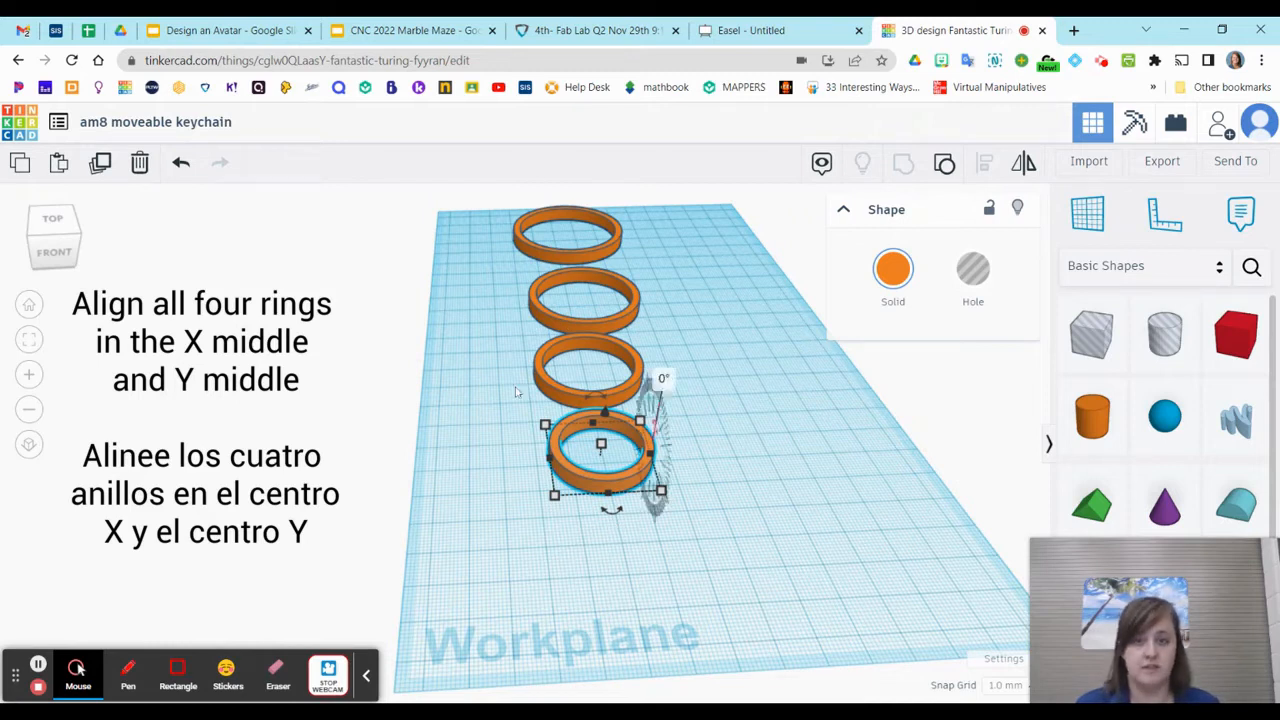
{"action": "left_click_drag", "start_coordinate": [490, 210], "coordinate": [743, 571]}
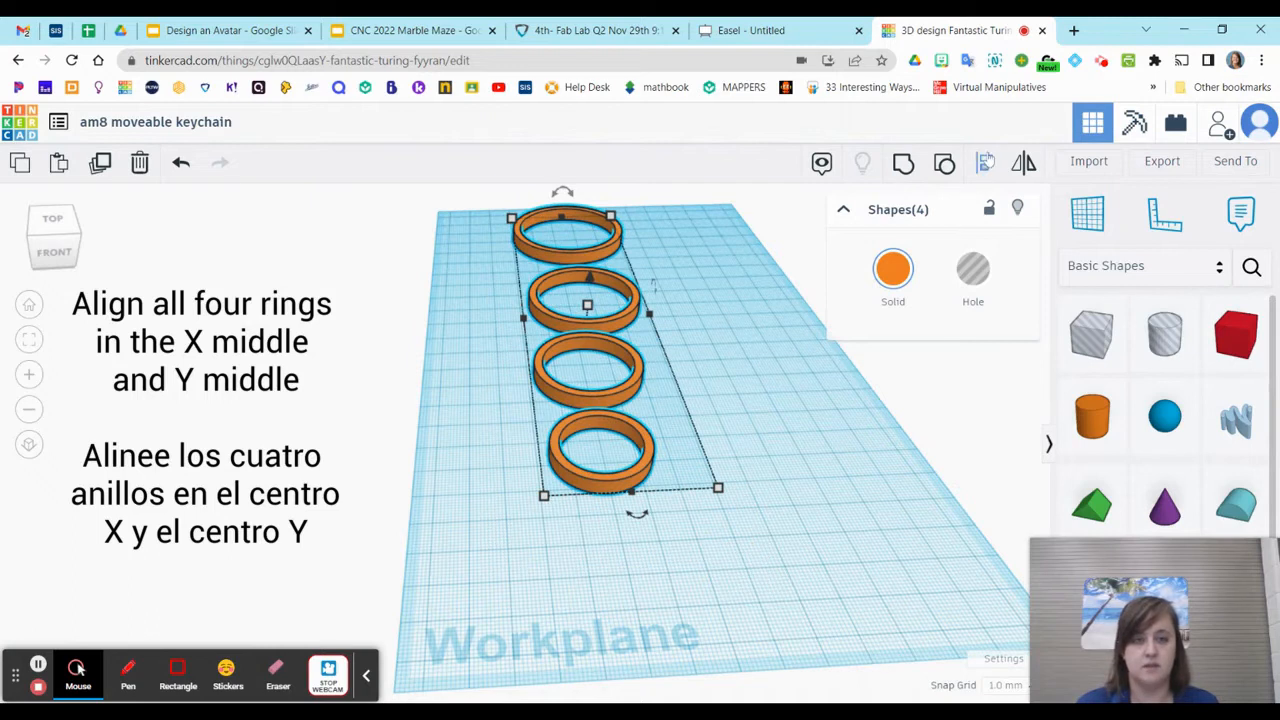
{"action": "left_click", "coordinate": [985, 165]}
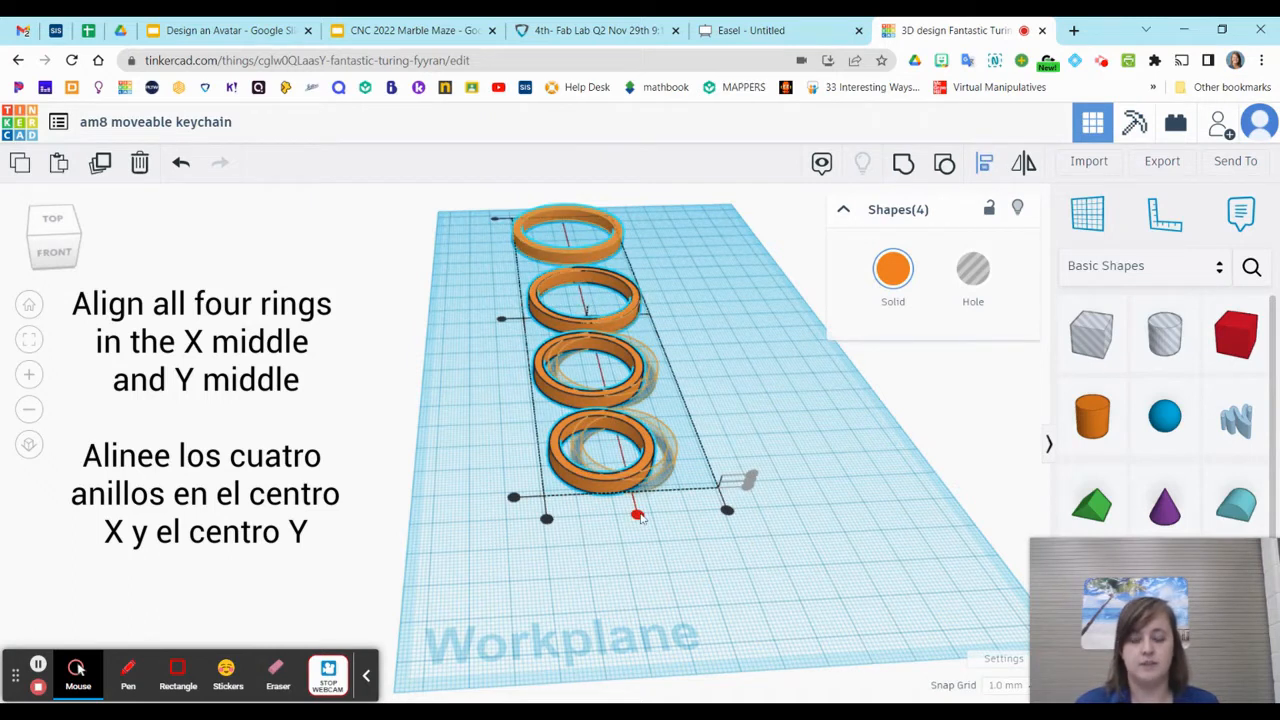
{"action": "left_click", "coordinate": [638, 515]}
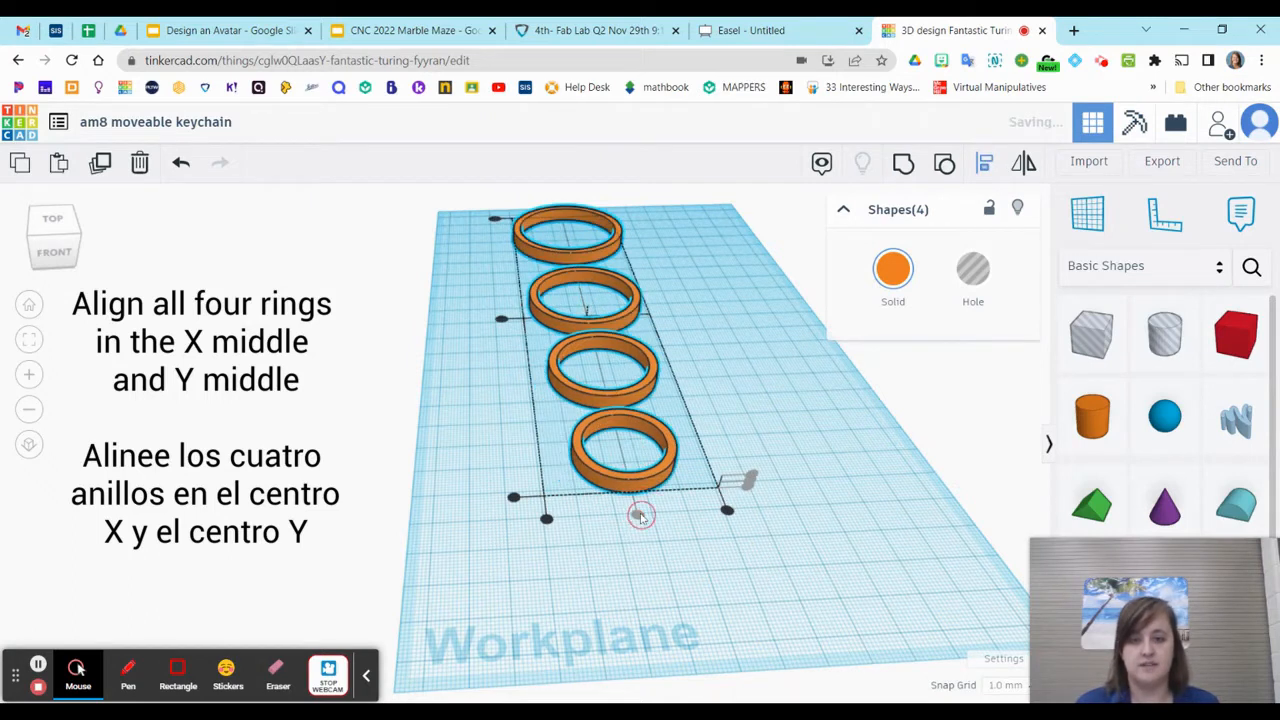
{"action": "left_click", "coordinate": [501, 318]}
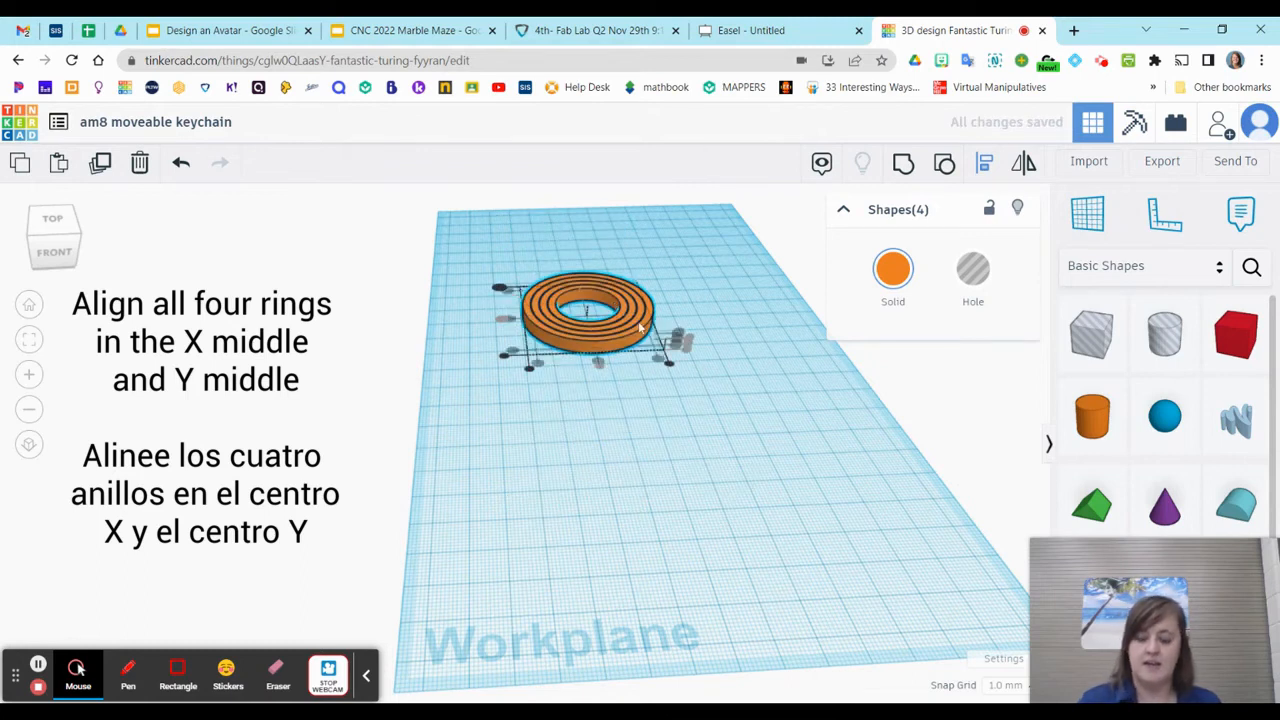
{"action": "left_click", "coordinate": [730, 305]}
{"action": "left_click", "coordinate": [757, 383]}
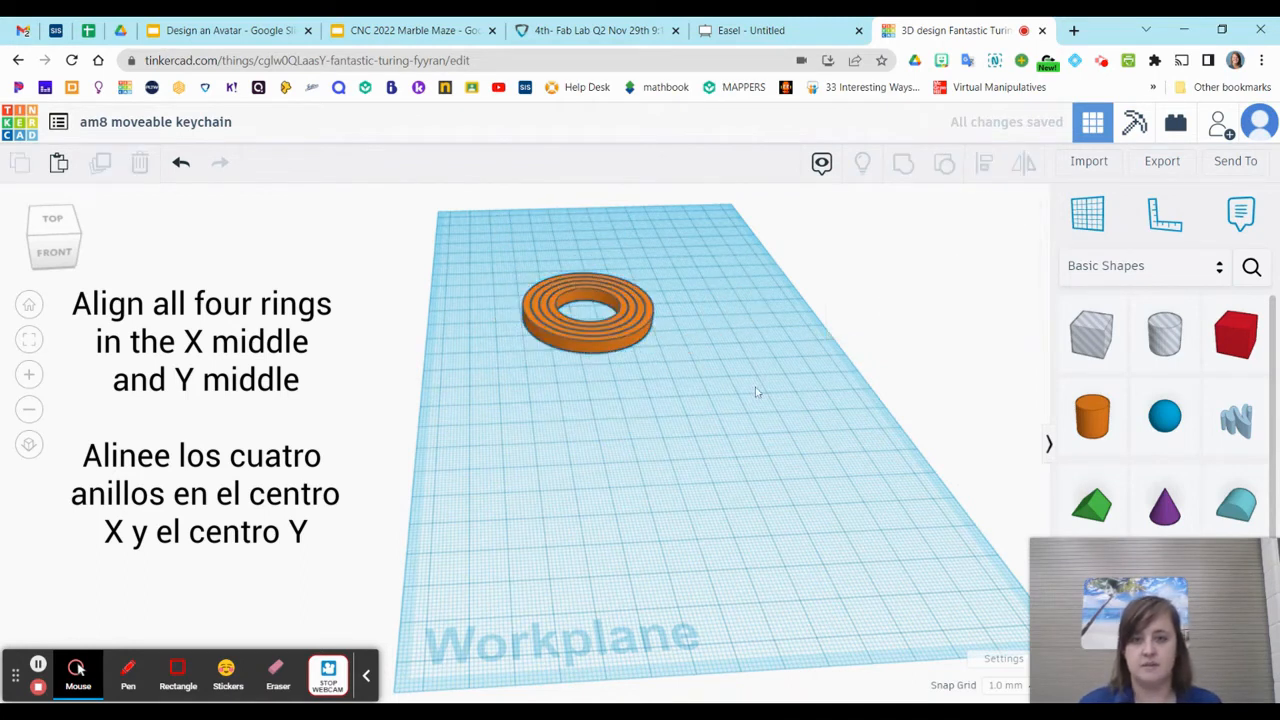
Examine the gaps between the four nested rings from above and close up at an angle
{"action": "left_click", "coordinate": [564, 345]}
{"action": "scroll", "coordinate": [564, 345], "scroll_direction": "up", "scroll_amount": 1}
{"action": "scroll", "coordinate": [566, 345], "scroll_direction": "up", "scroll_amount": 3}
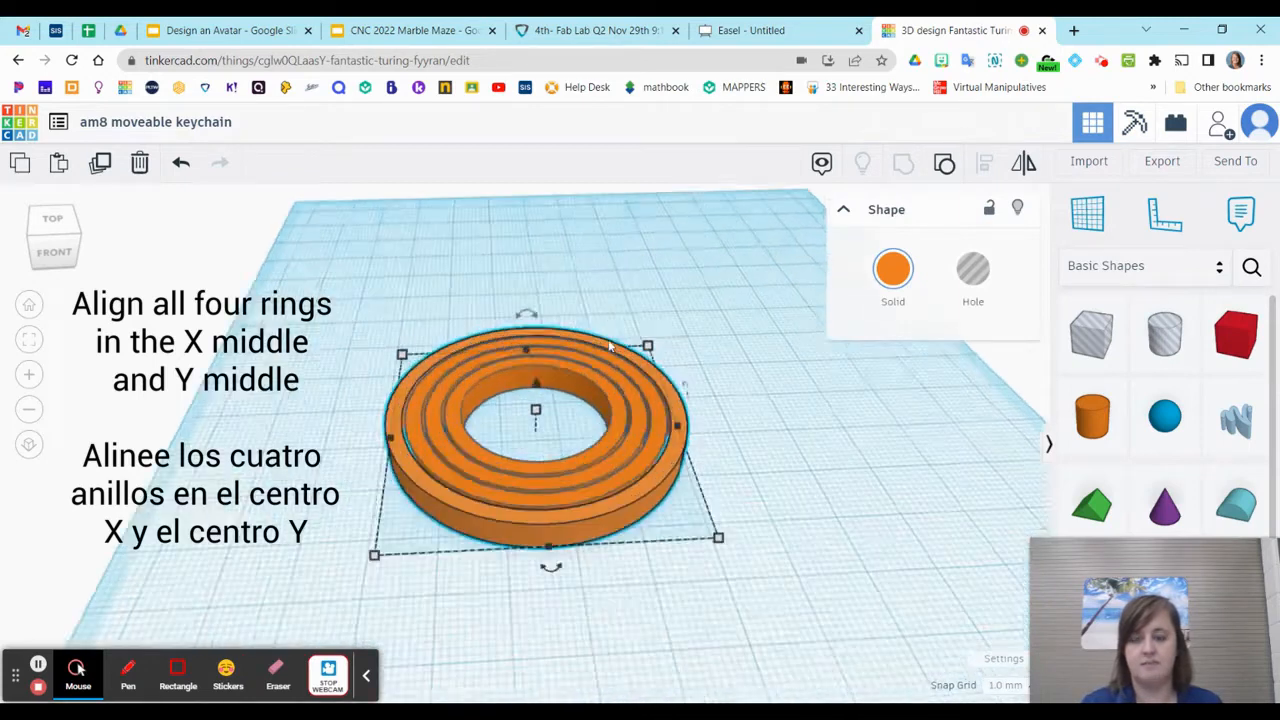
{"action": "right_click_drag", "start_coordinate": [748, 477], "coordinate": [734, 623]}
{"action": "left_click", "coordinate": [645, 566]}
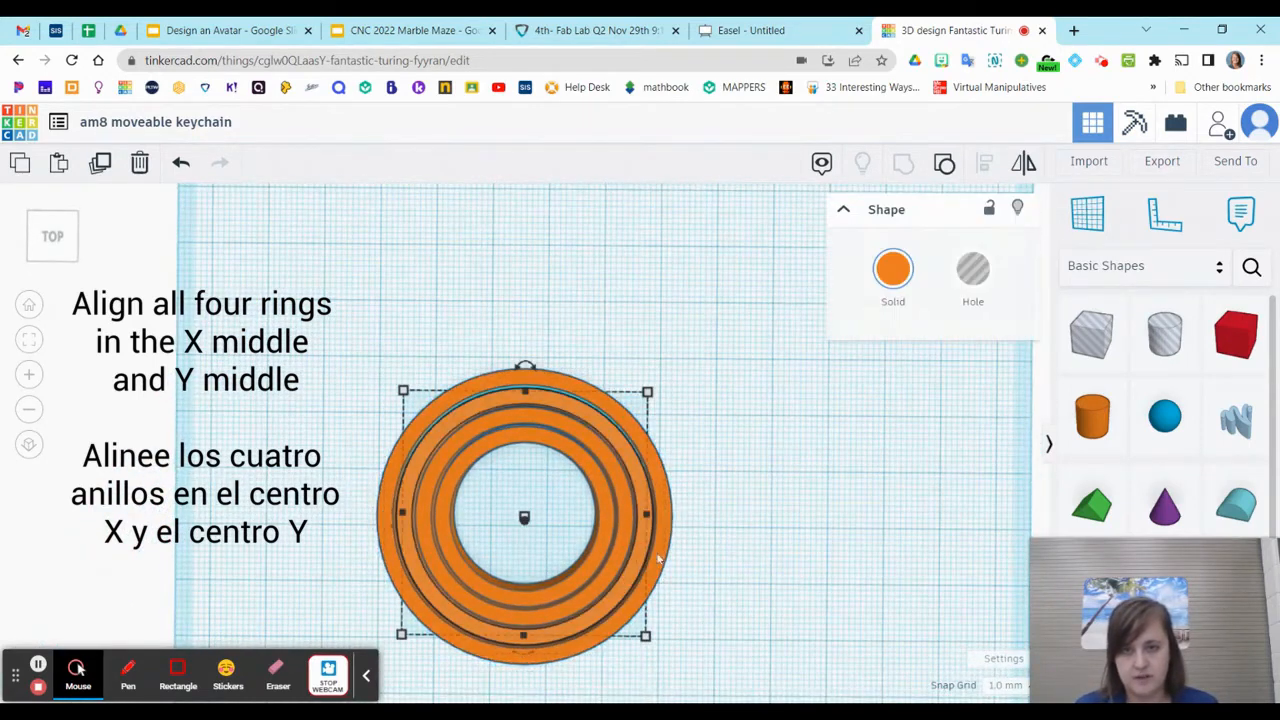
{"action": "left_click_drag", "start_coordinate": [638, 565], "coordinate": [664, 452]}
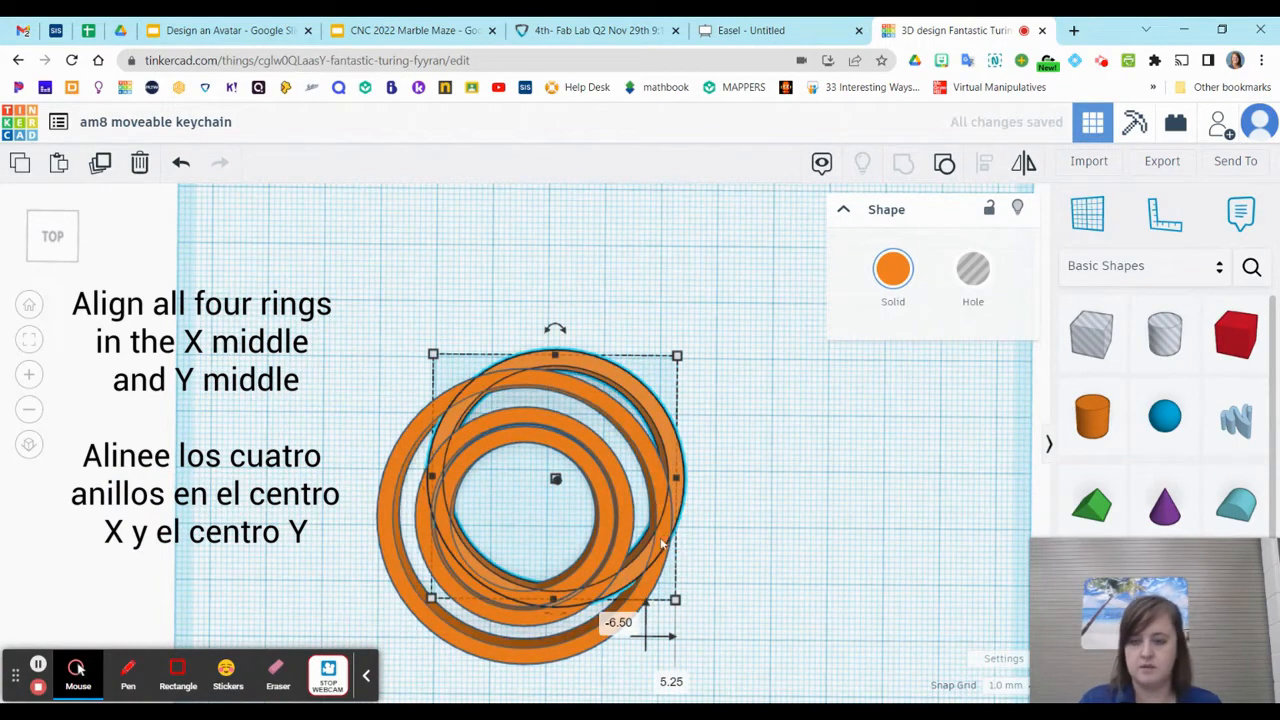
{"action": "key", "text": "ctrl+z"}
{"action": "left_click_drag", "start_coordinate": [286, 326], "coordinate": [651, 531]}
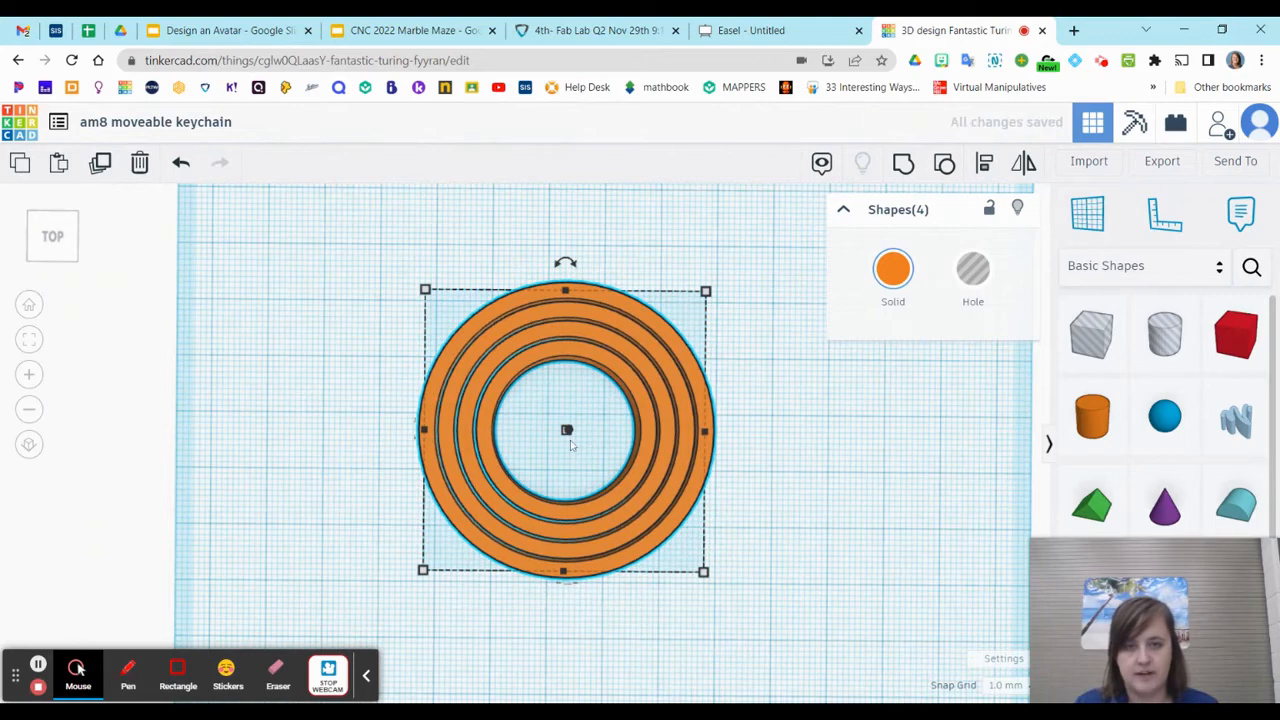
{"action": "scroll", "coordinate": [570, 440], "scroll_direction": "up", "scroll_amount": 5}
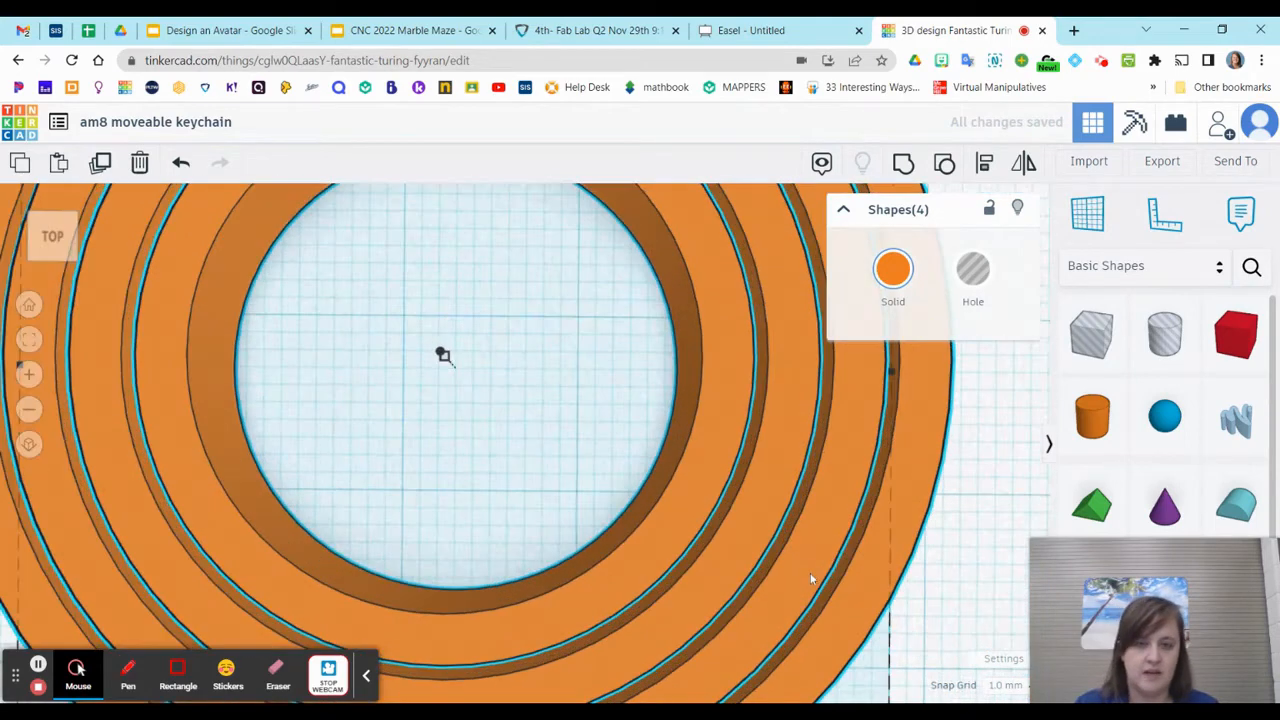
{"action": "right_click_drag", "start_coordinate": [810, 570], "coordinate": [557, 497]}
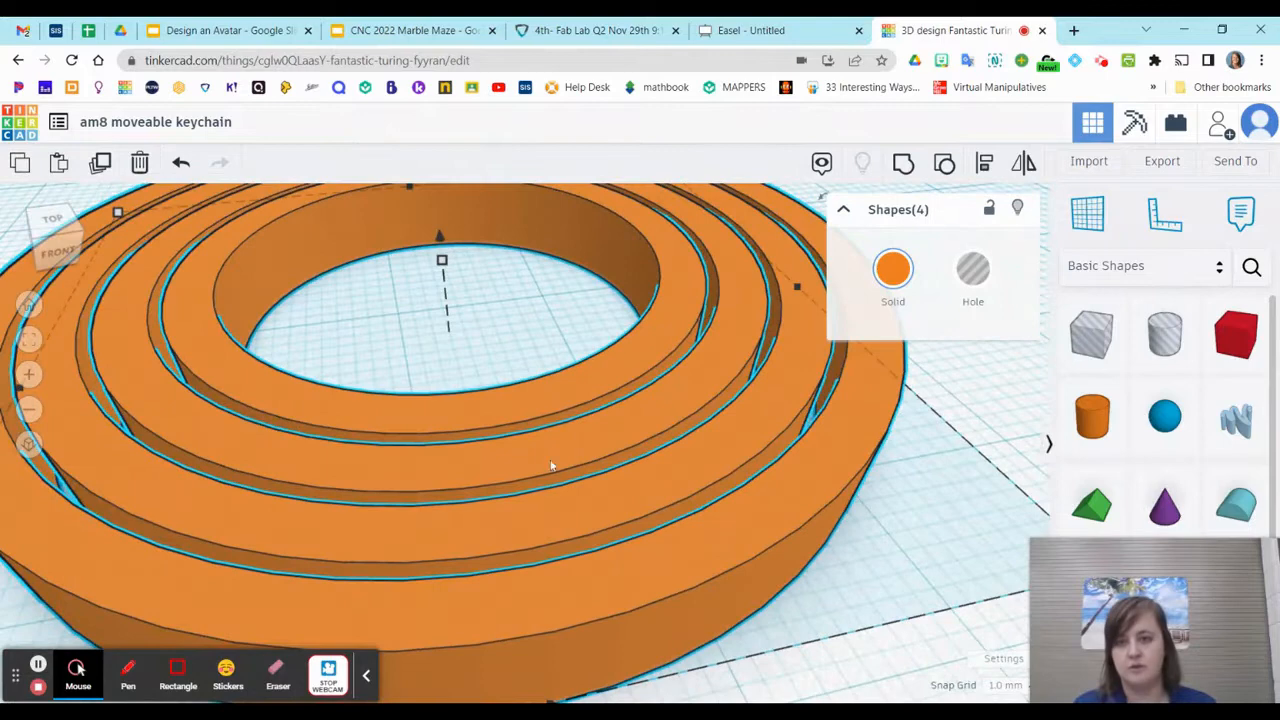
{"action": "scroll", "coordinate": [600, 470], "scroll_direction": "down", "scroll_amount": 5}
{"action": "mouse_move", "coordinate": [637, 453]}
{"action": "right_mouse_down"}
{"action": "mouse_move", "coordinate": [632, 477]}
{"action": "mouse_move", "coordinate": [623, 446]}
{"action": "right_mouse_up"}
{"action": "scroll", "coordinate": [623, 446], "scroll_direction": "down", "scroll_amount": 4}
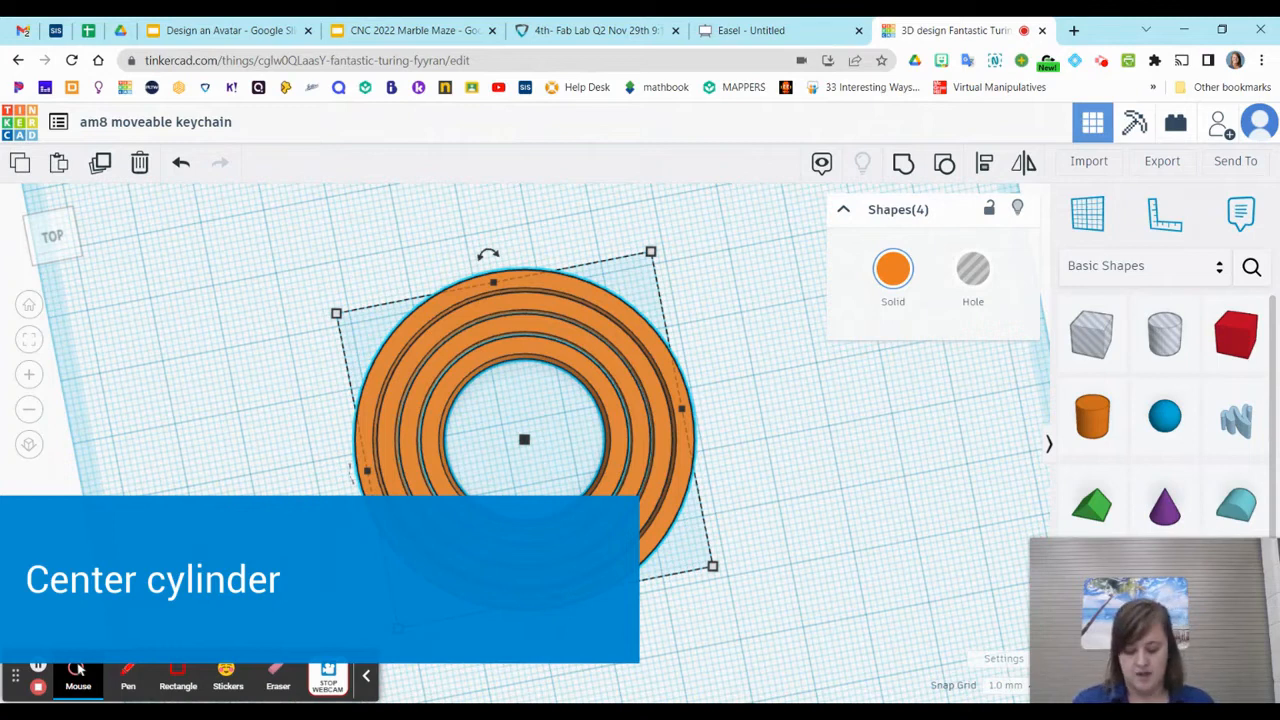
Place a cylinder beside the nested rings, set its sides to 64, and make it a hole
{"action": "middle_click_drag", "start_coordinate": [774, 600], "coordinate": [680, 526]}
{"action": "right_click_drag", "start_coordinate": [861, 566], "coordinate": [669, 541]}
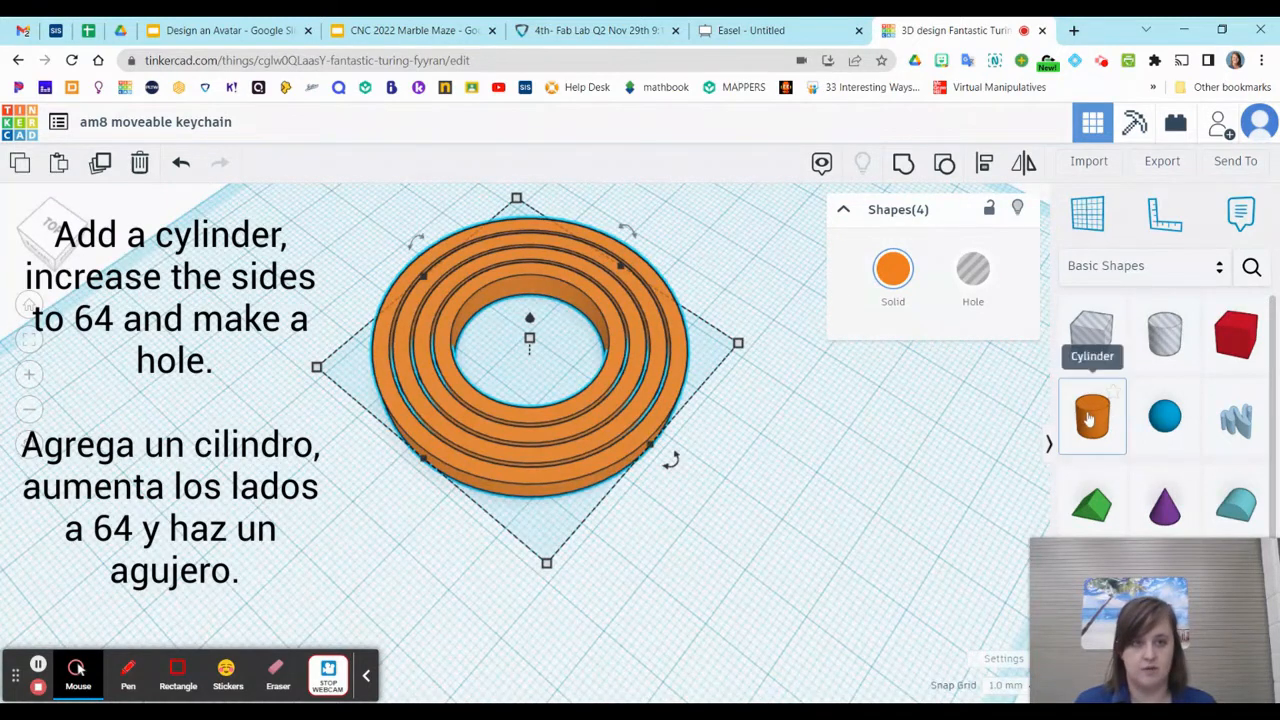
{"action": "left_click_drag", "start_coordinate": [1092, 415], "coordinate": [799, 507]}
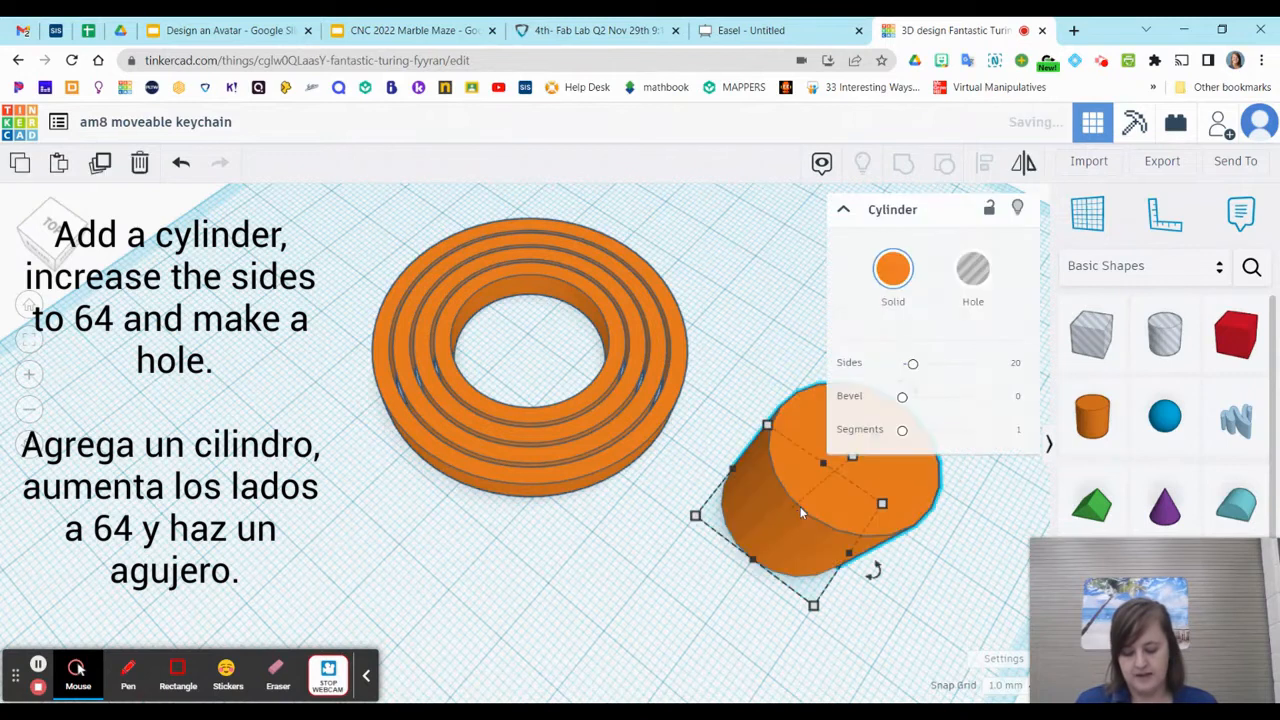
{"action": "left_click_drag", "start_coordinate": [912, 364], "coordinate": [1040, 378]}
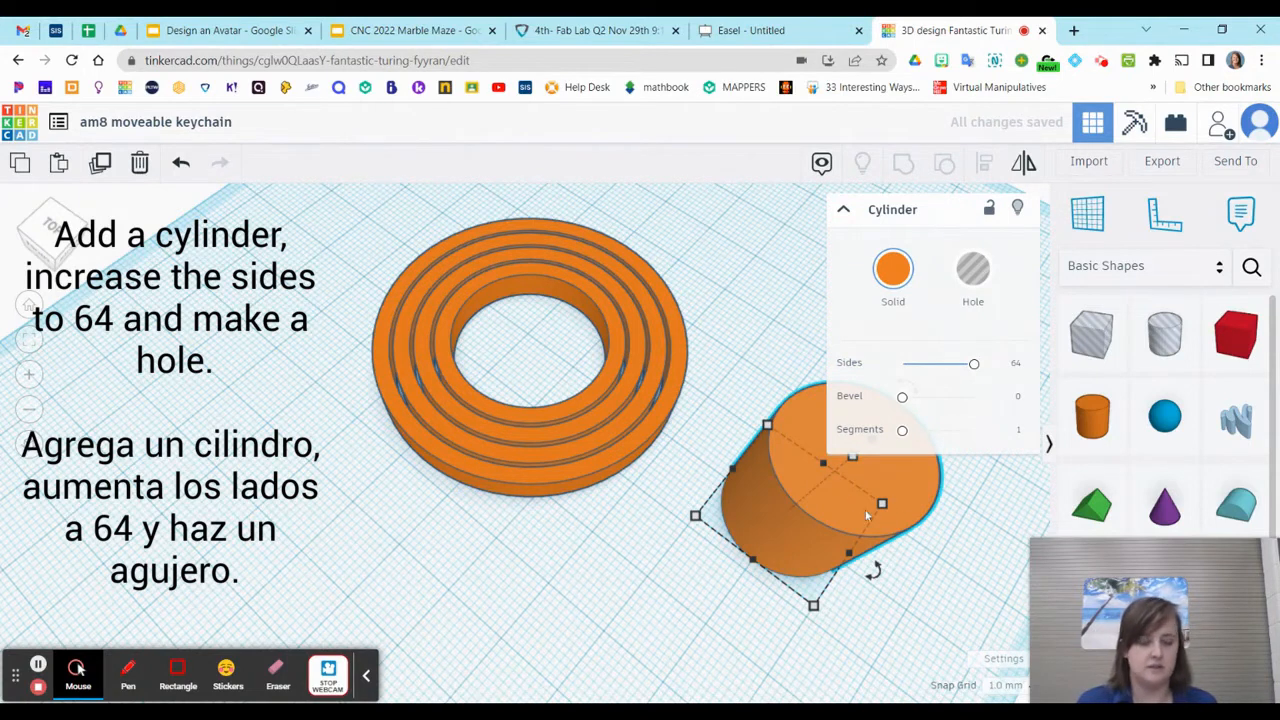
{"action": "right_click_drag", "start_coordinate": [949, 611], "coordinate": [958, 562]}
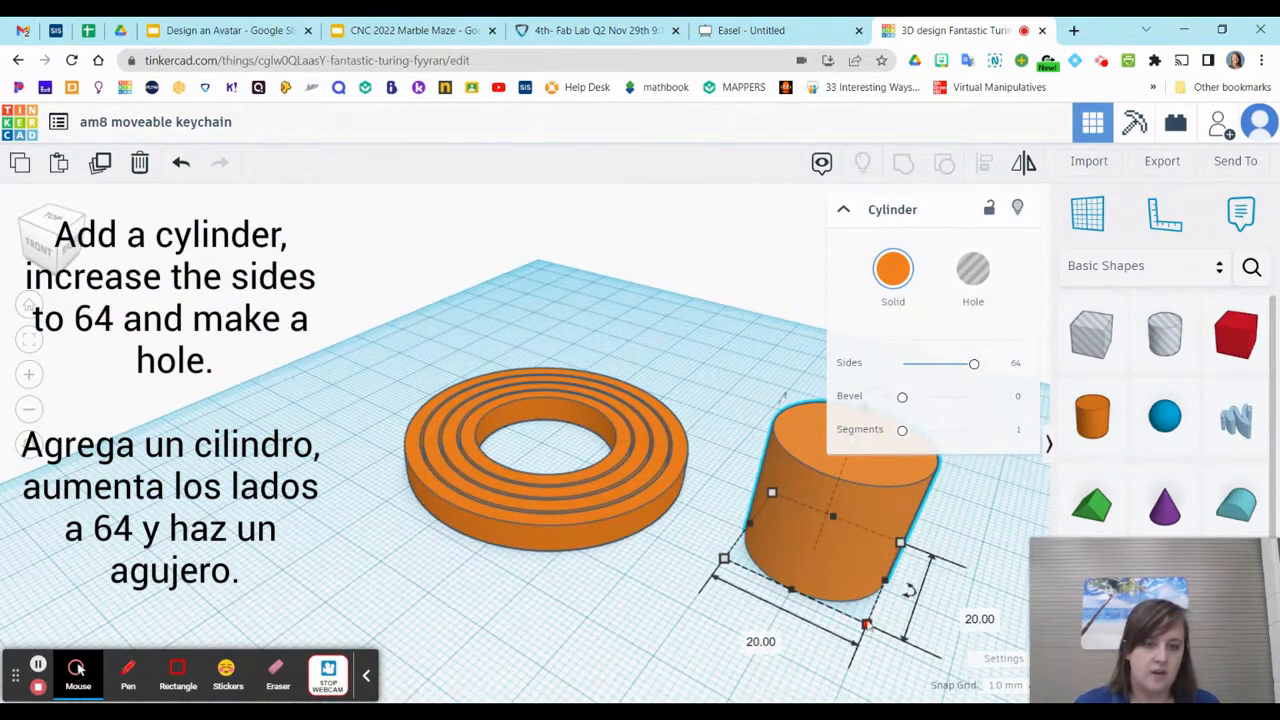
{"action": "left_click", "coordinate": [981, 277]}
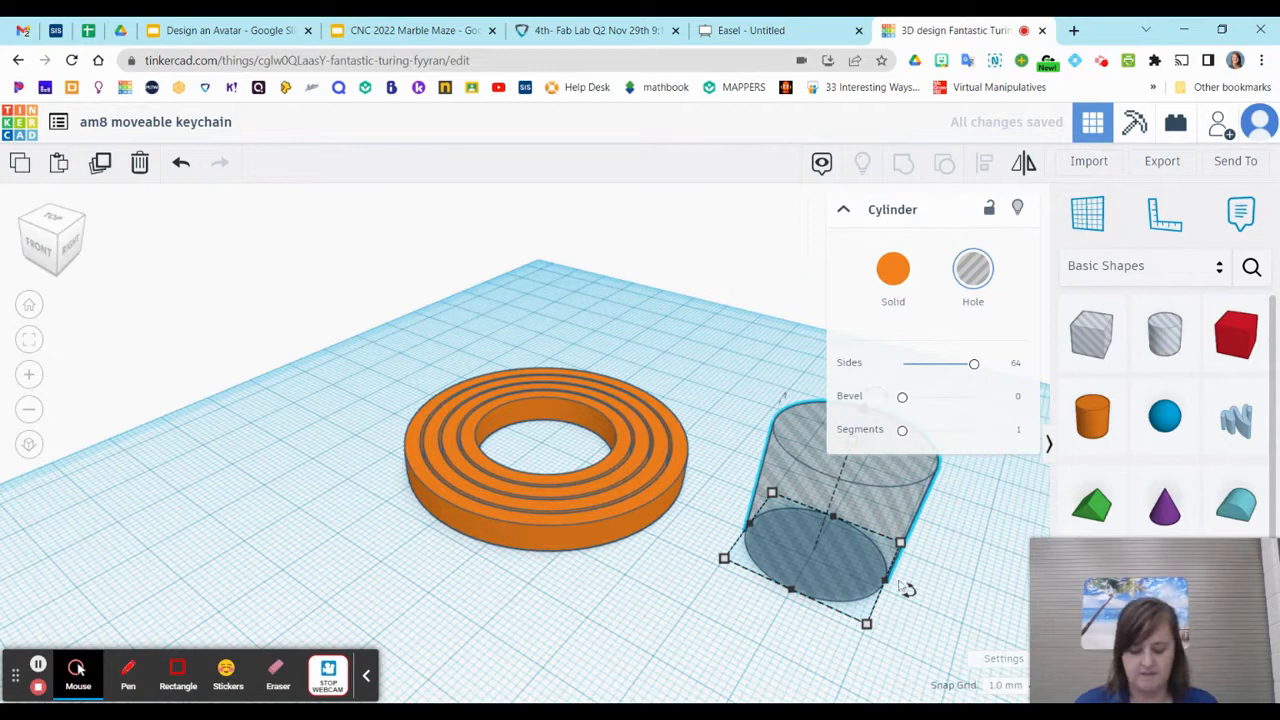
Set the hole cylinder's width and length to 4 mm each
{"action": "left_click", "coordinate": [762, 640]}
{"action": "left_click", "coordinate": [976, 619]}
{"action": "left_click", "coordinate": [753, 643]}
{"action": "type", "text": "4"}
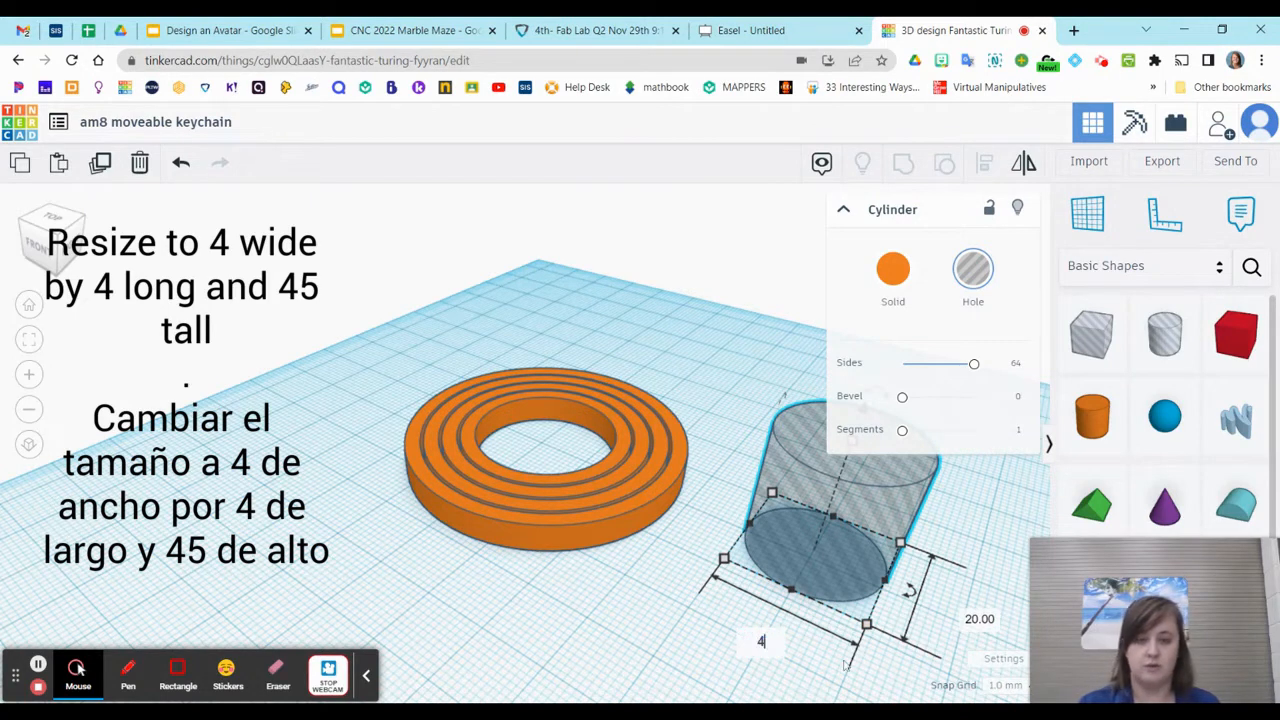
{"action": "key", "text": "Return"}
{"action": "left_click", "coordinate": [864, 571]}
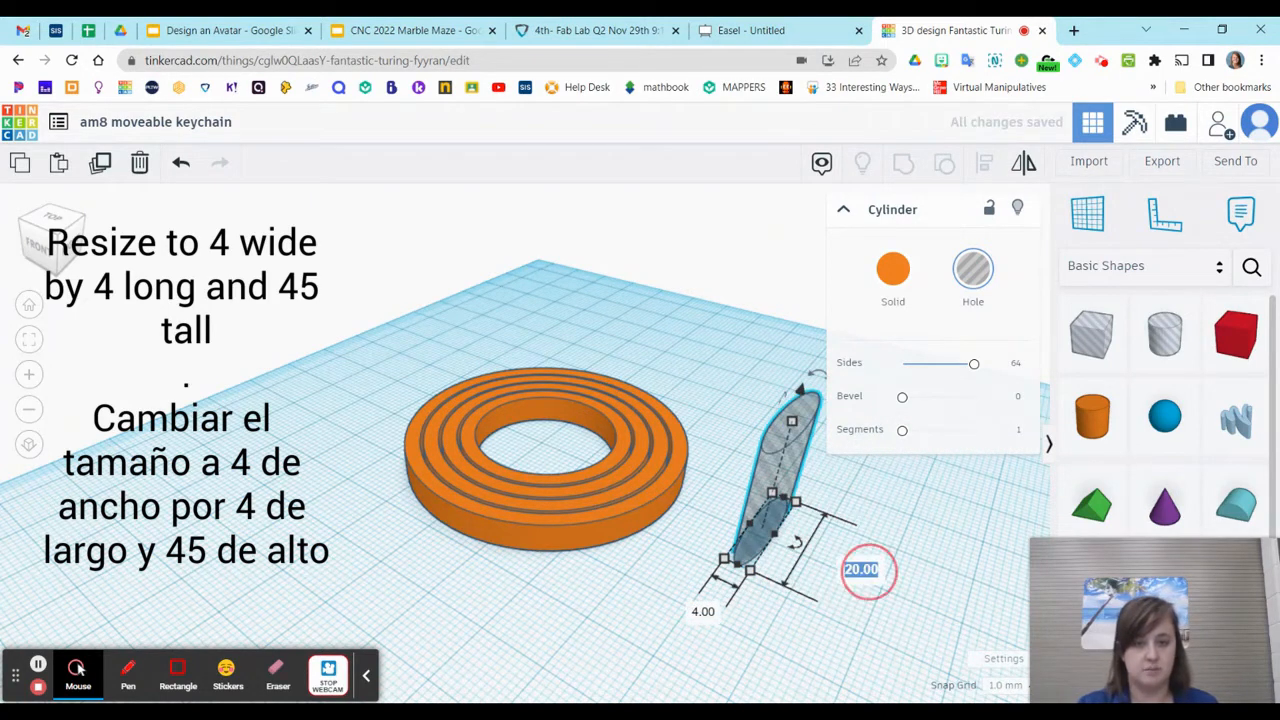
{"action": "type", "text": "4"}
{"action": "key", "text": "Return"}
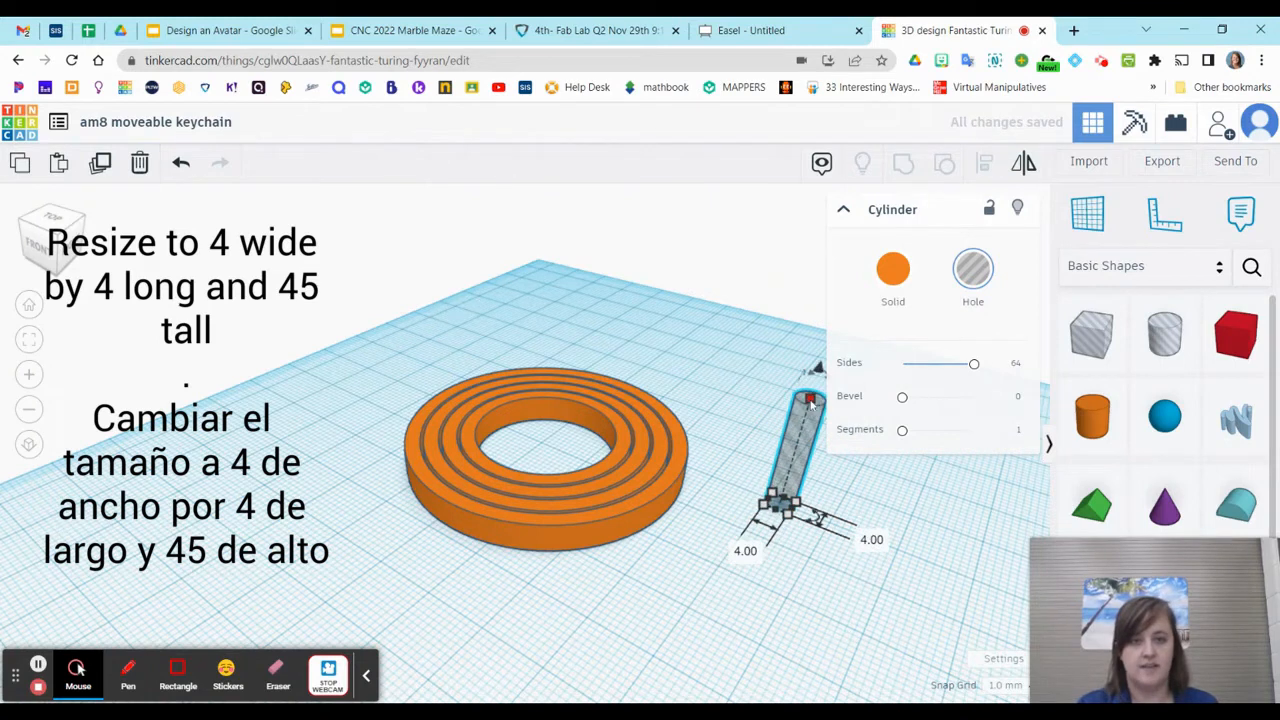
Set the hole cylinder's height to 45 mm and move it in front of the nested rings
{"action": "left_click", "coordinate": [811, 402]}
{"action": "left_click", "coordinate": [876, 455]}
{"action": "type", "text": "45"}
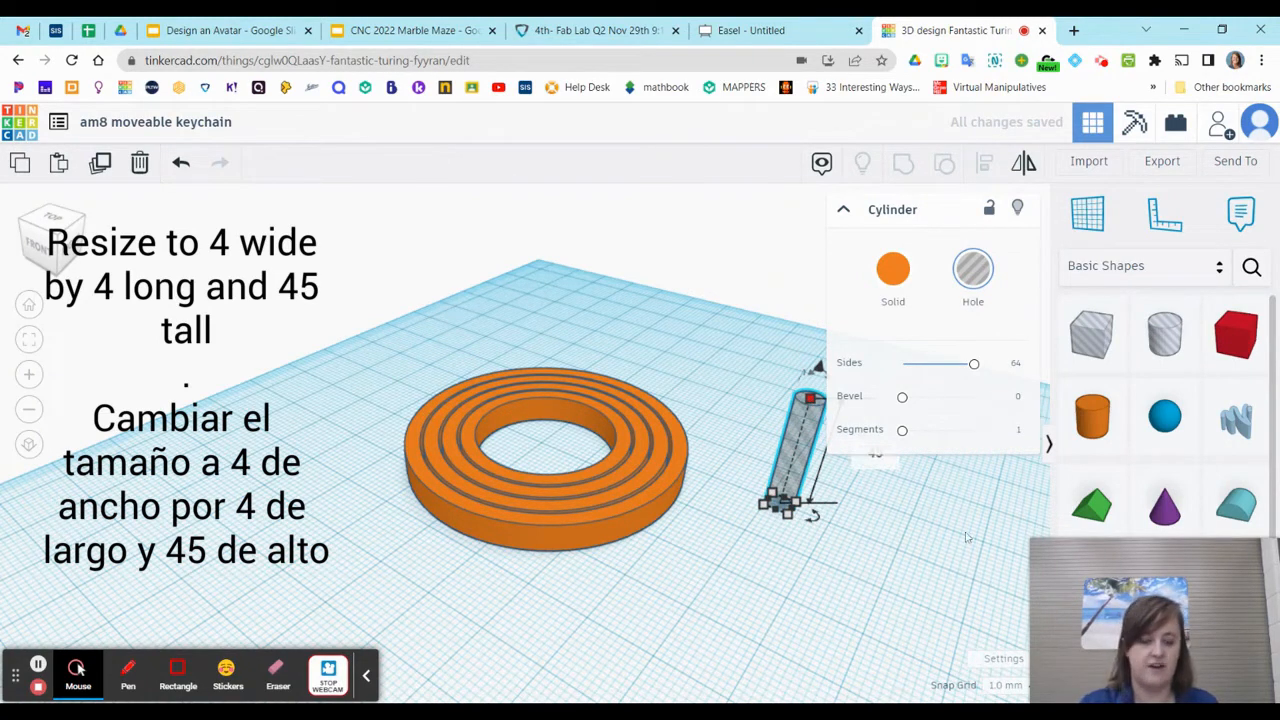
{"action": "key", "text": "Return"}
{"action": "left_click_drag", "start_coordinate": [778, 474], "coordinate": [643, 609]}
{"action": "right_click_drag", "start_coordinate": [876, 621], "coordinate": [837, 591]}
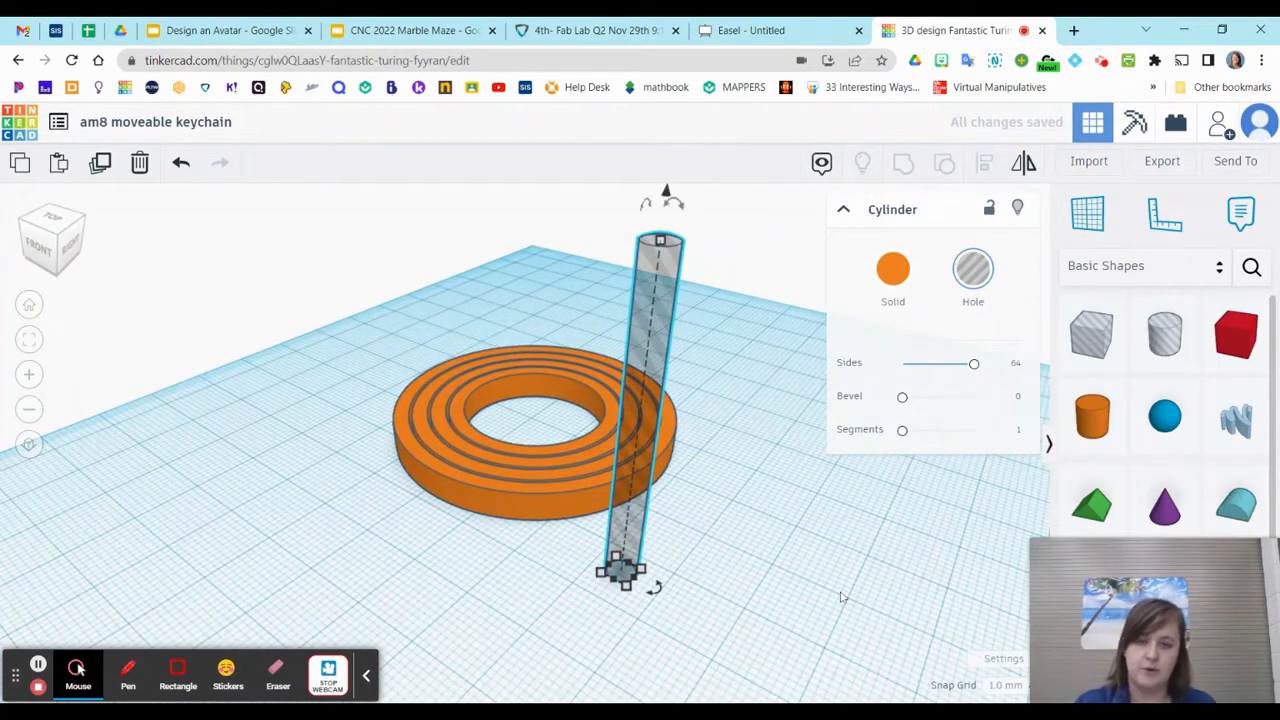
Paste a copy of the tall hole cylinder, position it beside the original, and make the copy solid
{"action": "key", "text": "ctrl+c"}
{"action": "key", "text": "ctrl+v"}
{"action": "left_click_drag", "start_coordinate": [667, 546], "coordinate": [724, 567]}
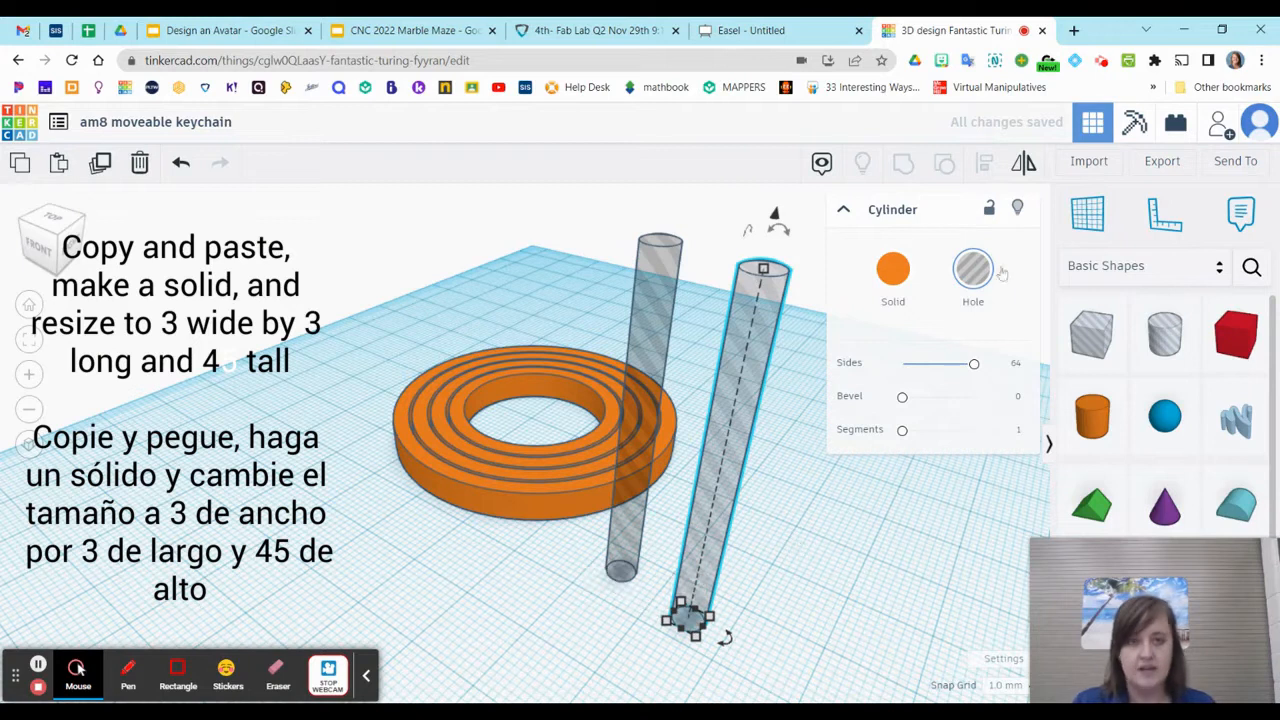
{"action": "left_click", "coordinate": [894, 271]}
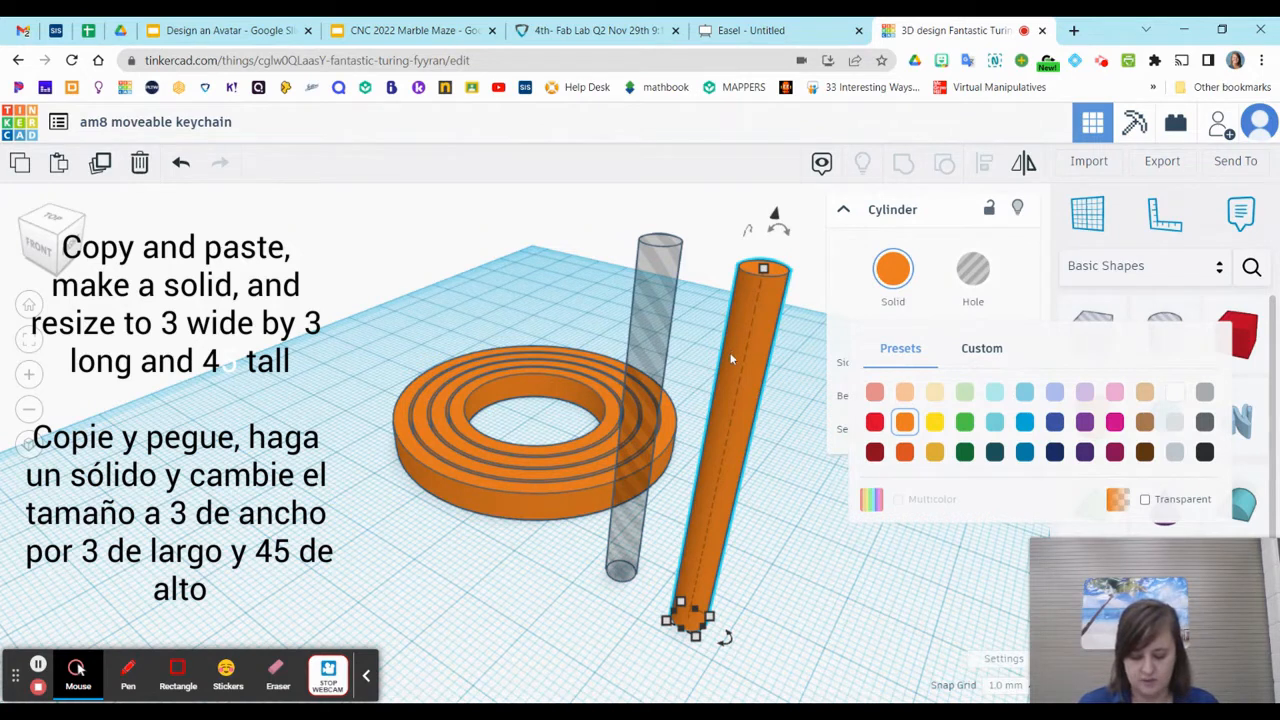
Set the solid cylinder's width and length to 3 mm each
{"action": "mouse_move", "coordinate": [695, 638]}
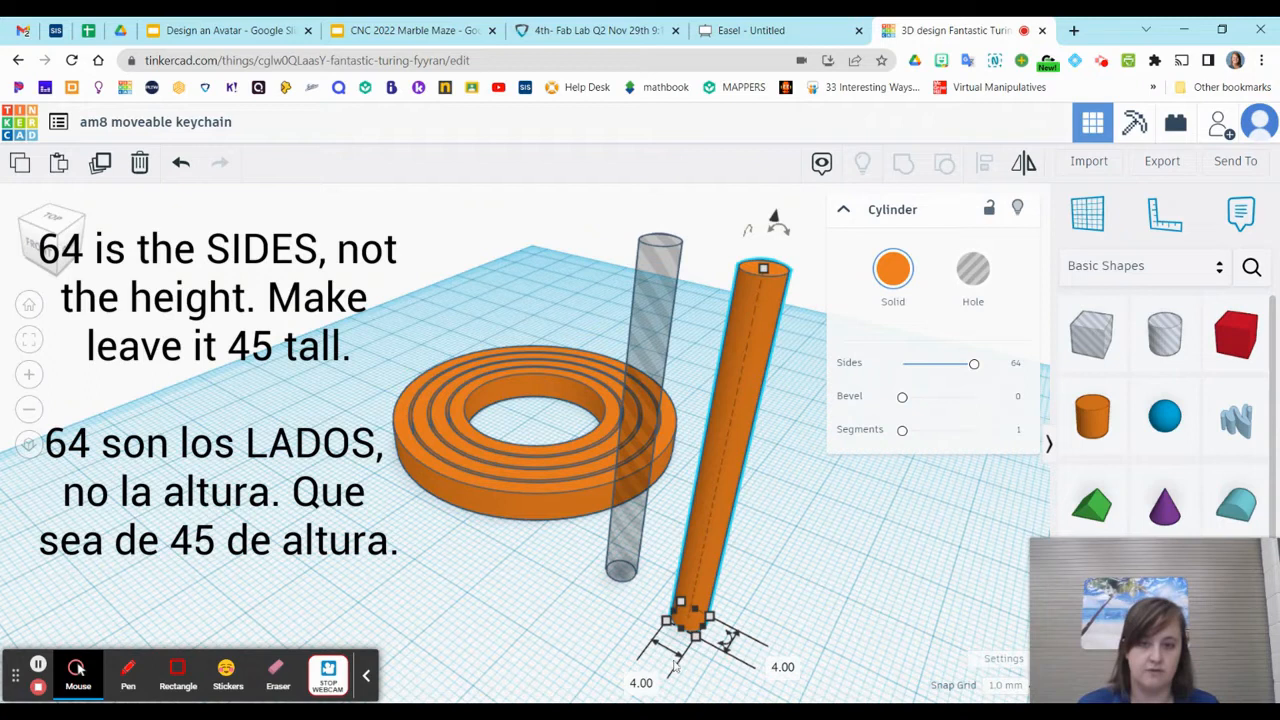
{"action": "left_click", "coordinate": [641, 682]}
{"action": "type", "text": "3"}
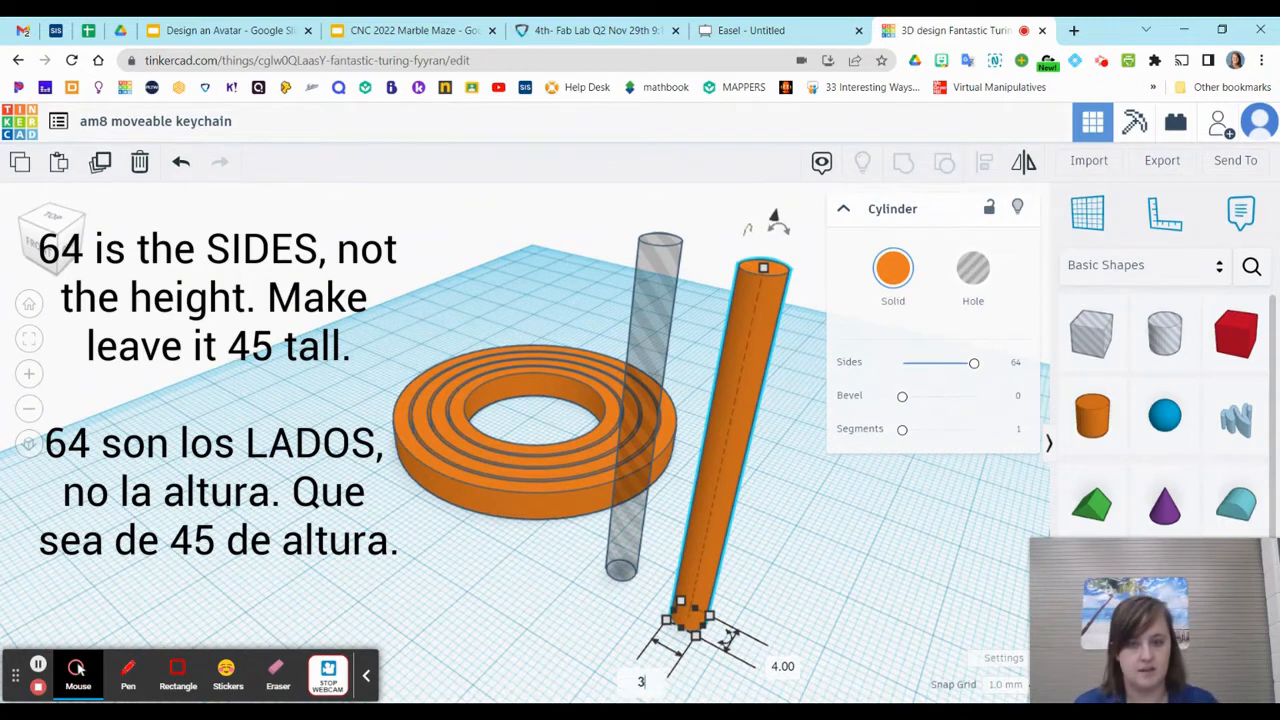
{"action": "key", "text": "Tab"}
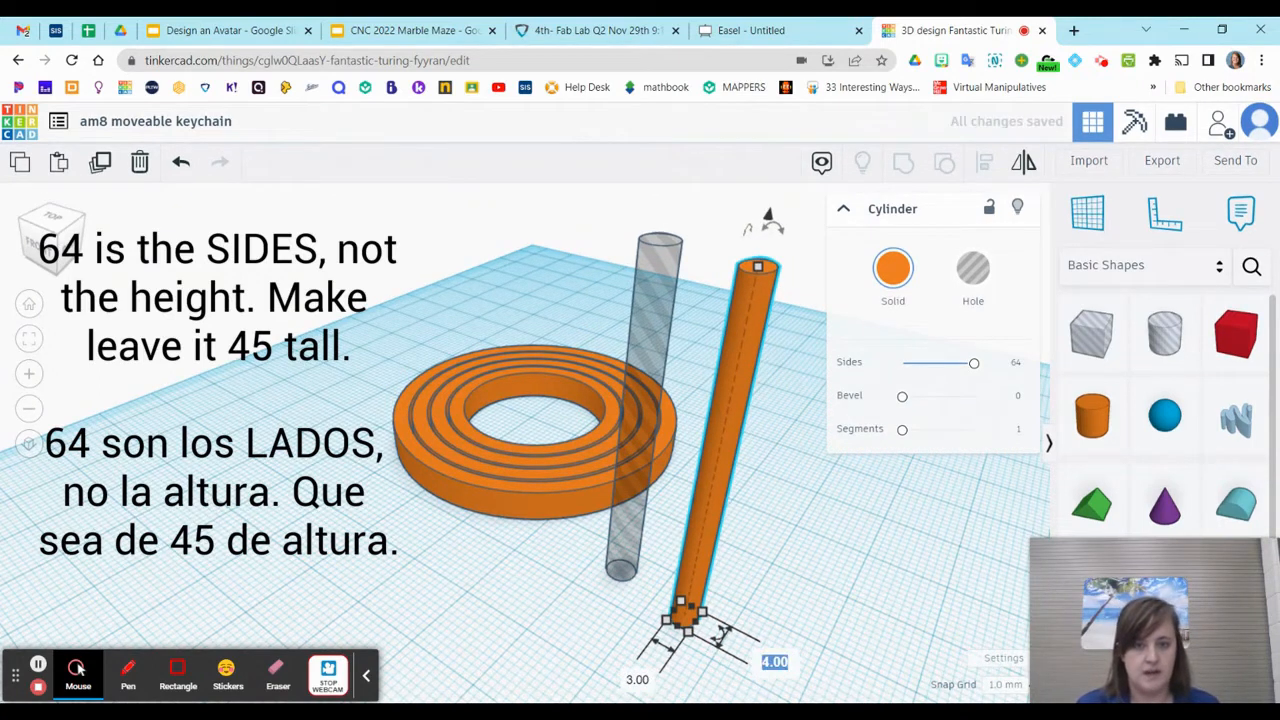
{"action": "type", "text": "3"}
{"action": "key", "text": "Return"}
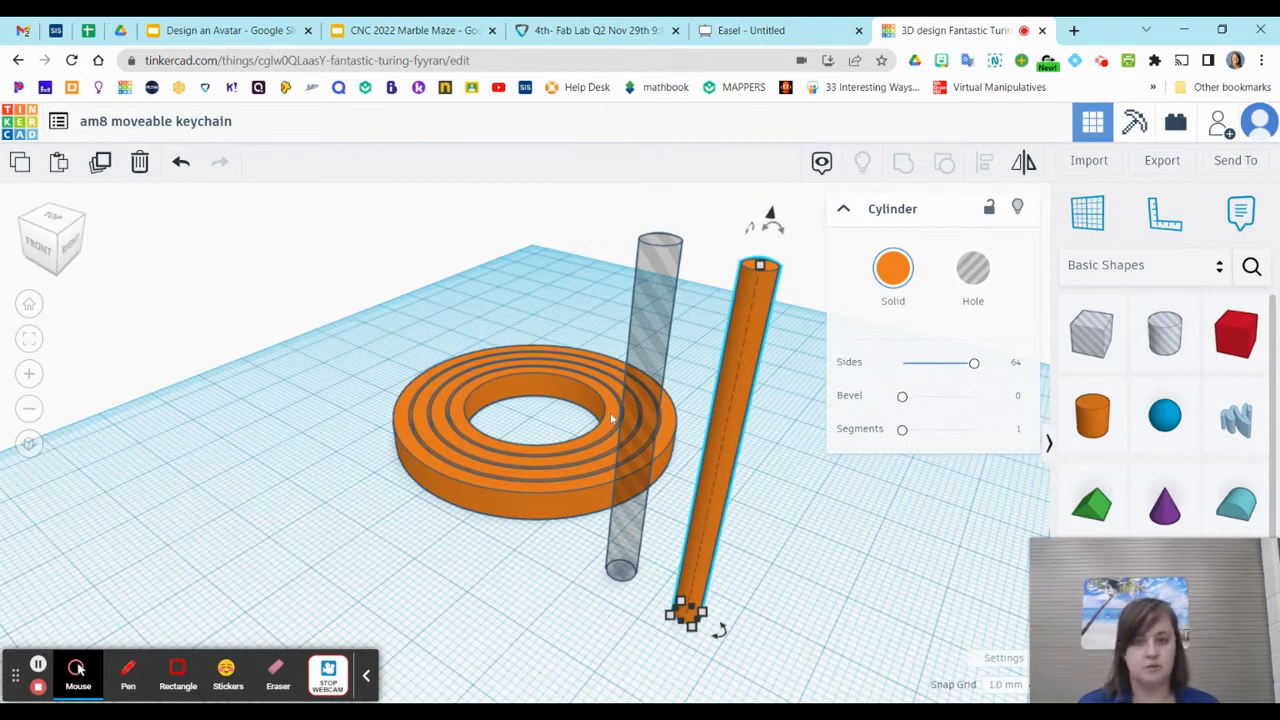
Select the upright hole cylinder and the upright solid cylinder together, leaving the nested rings out of the selection
{"action": "scroll", "coordinate": [587, 580], "scroll_direction": "down", "scroll_amount": 3}
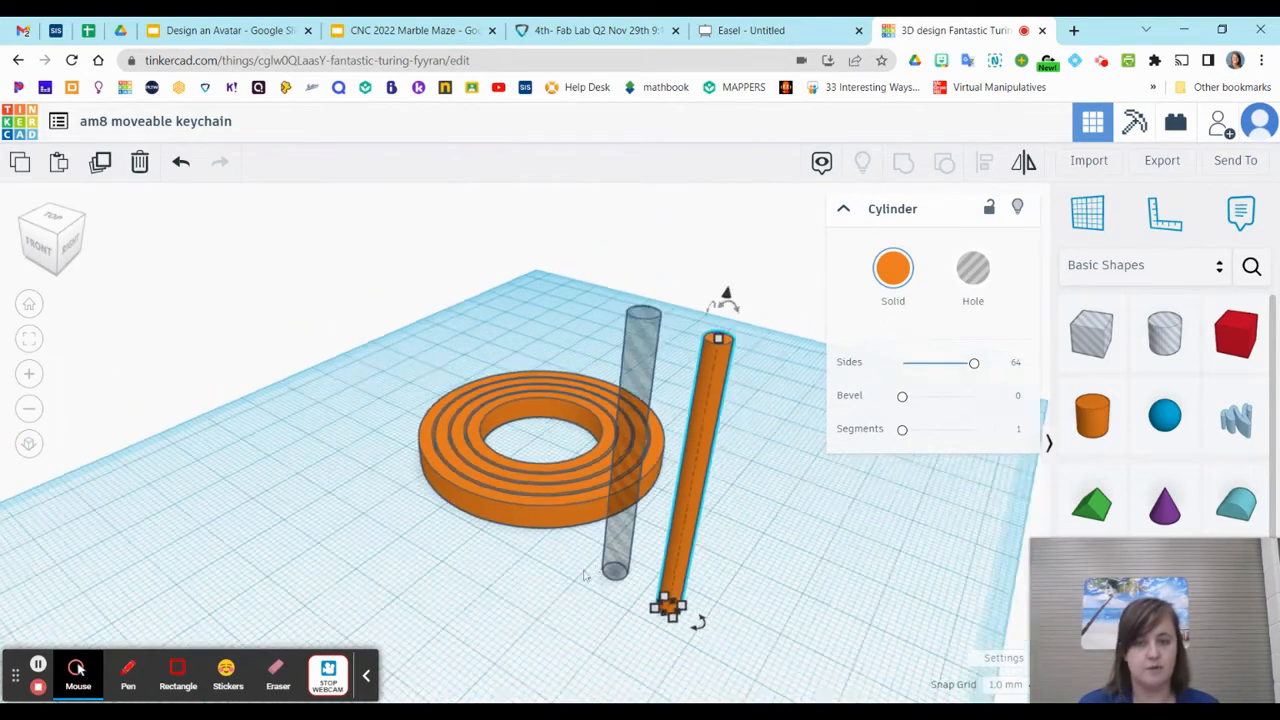
{"action": "right_click_drag", "start_coordinate": [531, 583], "coordinate": [667, 606]}
{"action": "left_click_drag", "start_coordinate": [624, 301], "coordinate": [728, 576]}
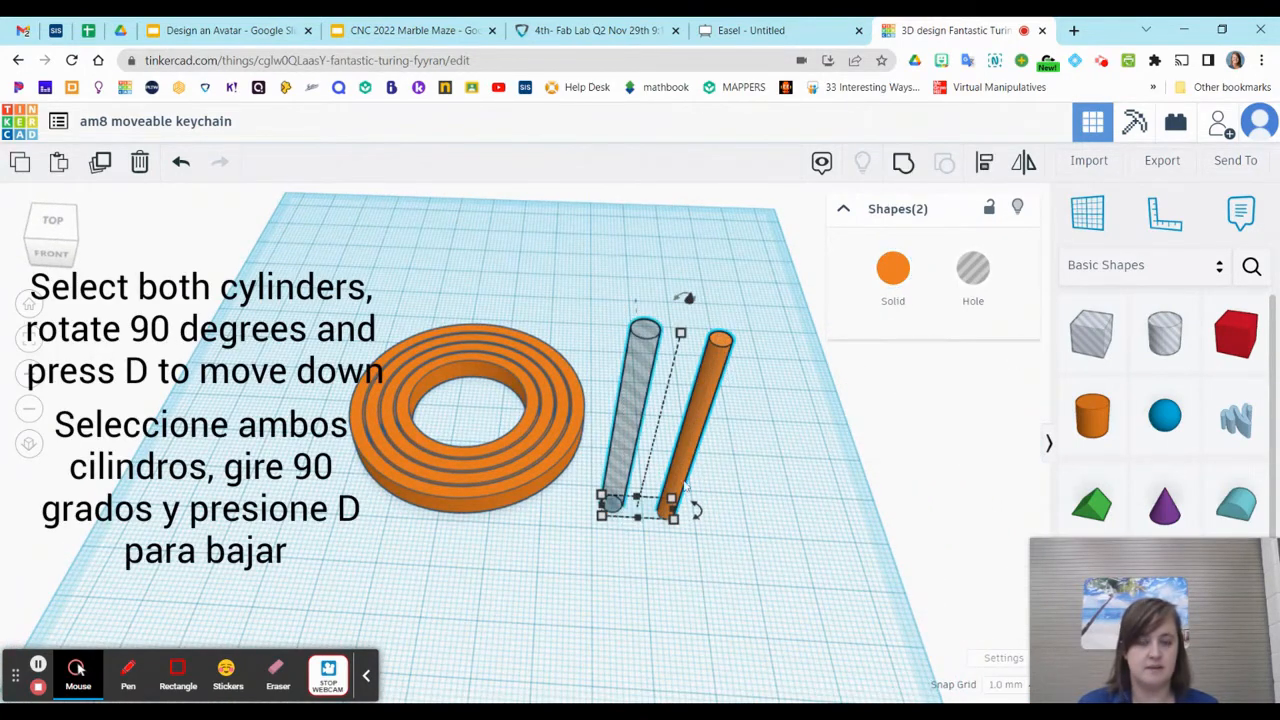
{"action": "right_click_drag", "start_coordinate": [787, 550], "coordinate": [640, 500]}
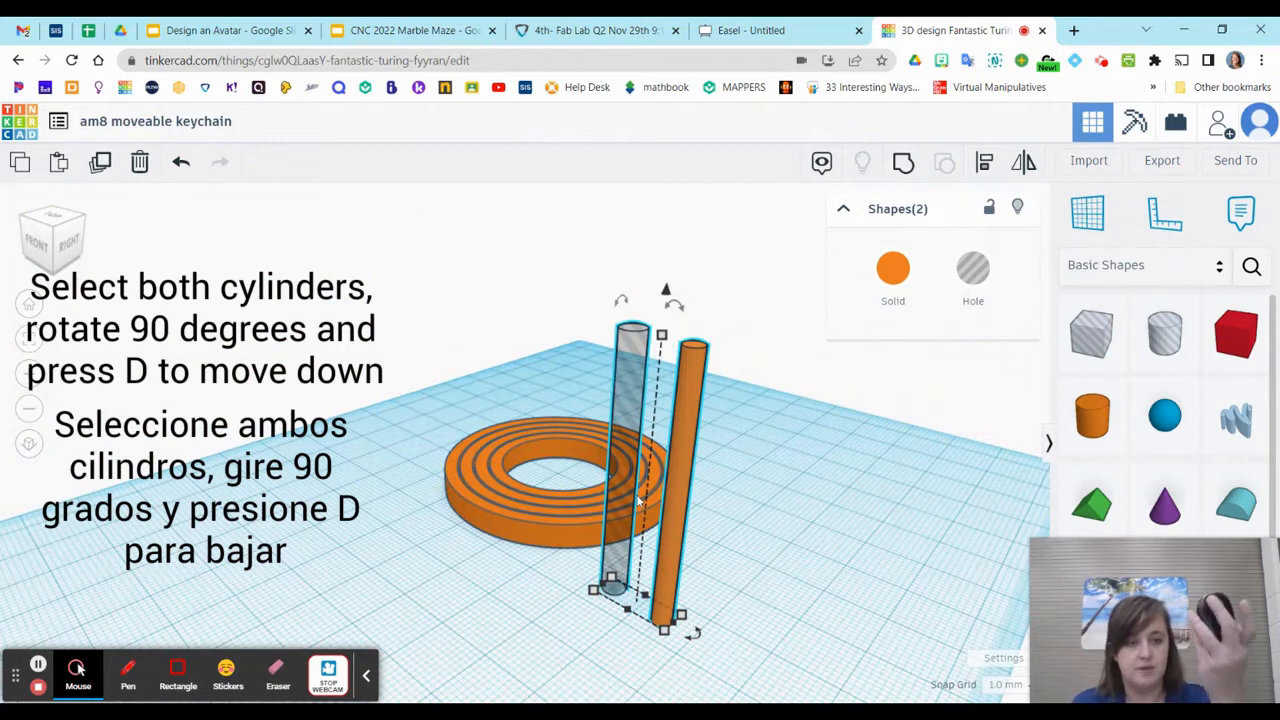
{"action": "mouse_move", "coordinate": [571, 623]}
{"action": "right_mouse_down"}
{"action": "mouse_move", "coordinate": [626, 623]}
{"action": "mouse_move", "coordinate": [569, 637]}
{"action": "right_mouse_up"}
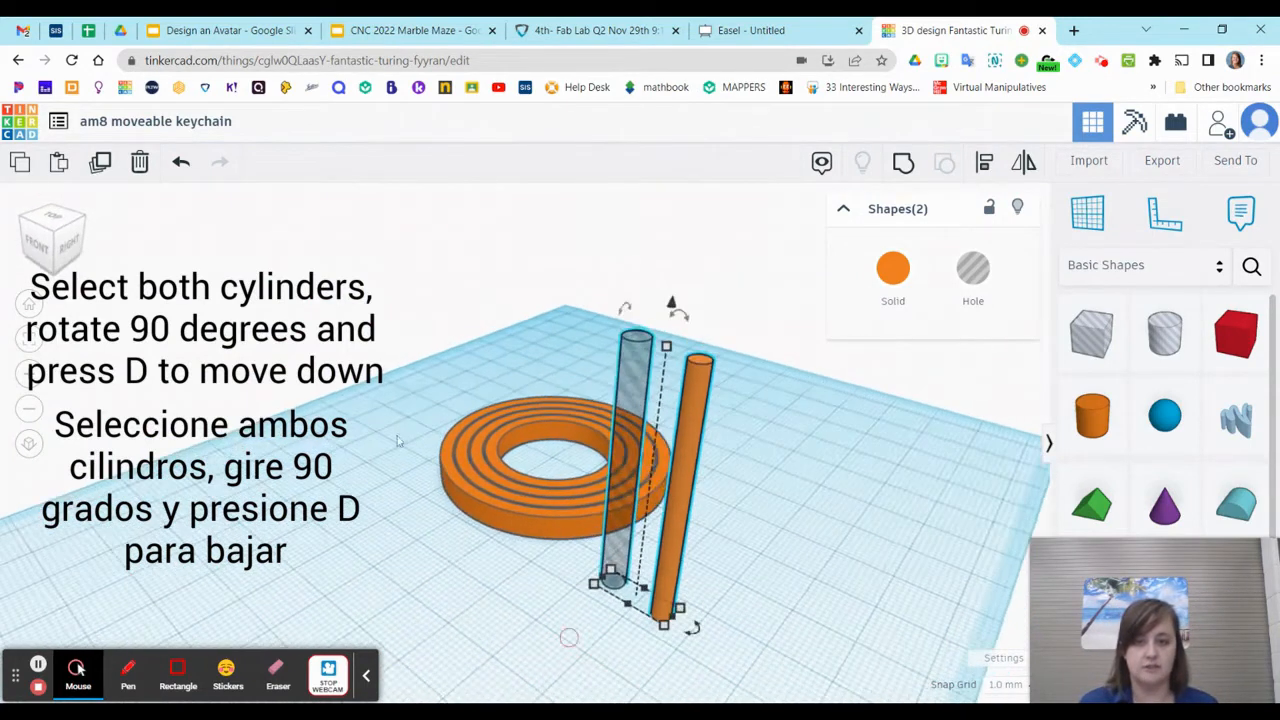
{"action": "left_click", "coordinate": [48, 240]}
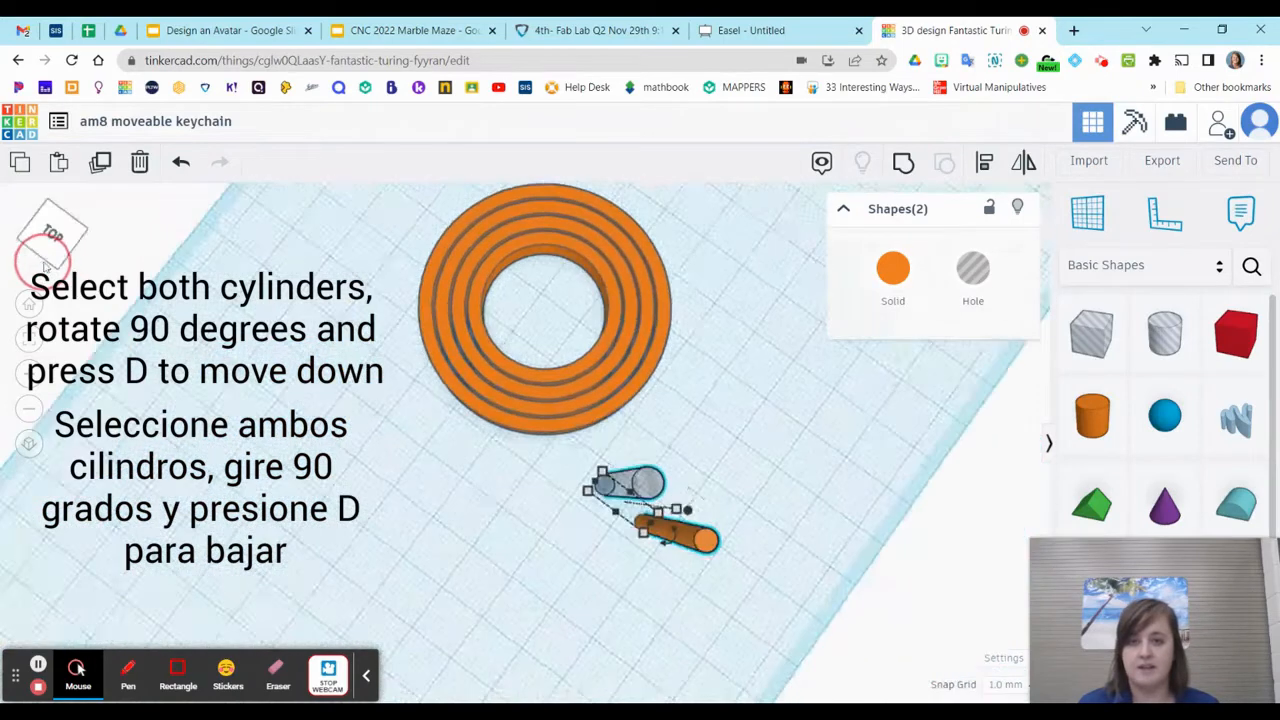
{"action": "left_click", "coordinate": [45, 263]}
{"action": "left_click", "coordinate": [45, 258]}
{"action": "left_click", "coordinate": [44, 252]}
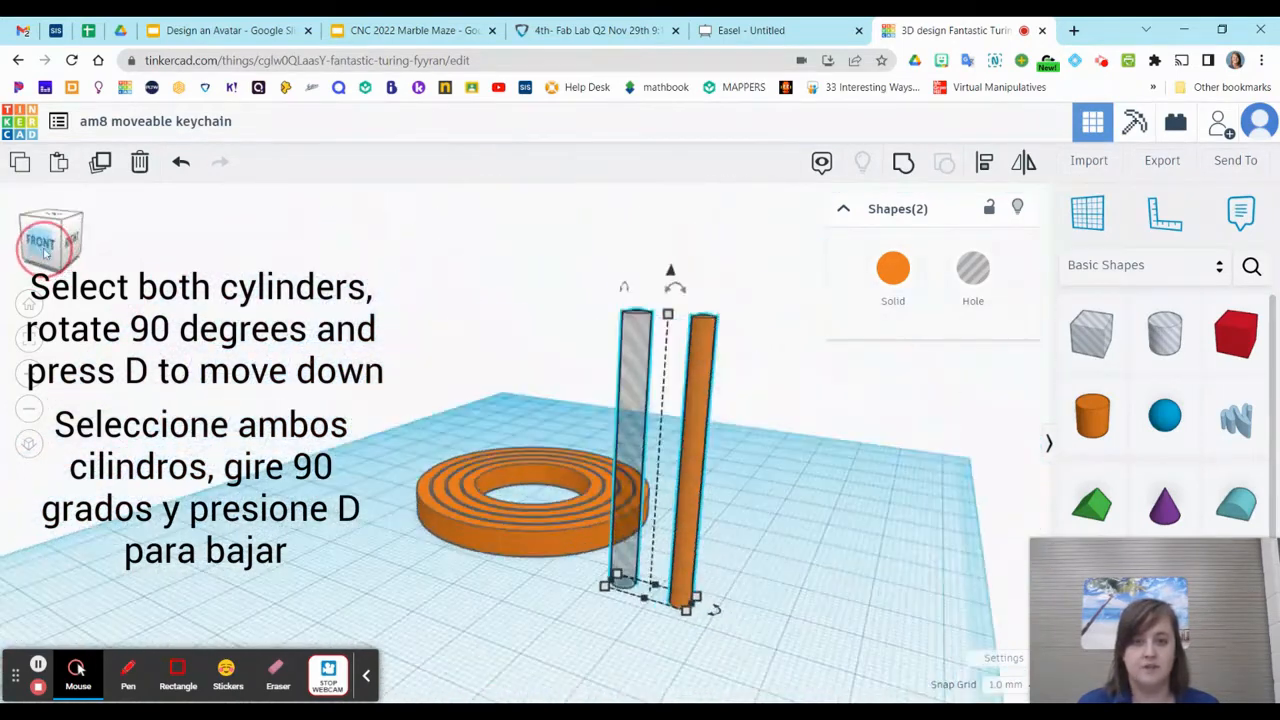
{"action": "left_click", "coordinate": [40, 255]}
{"action": "left_click", "coordinate": [40, 255]}
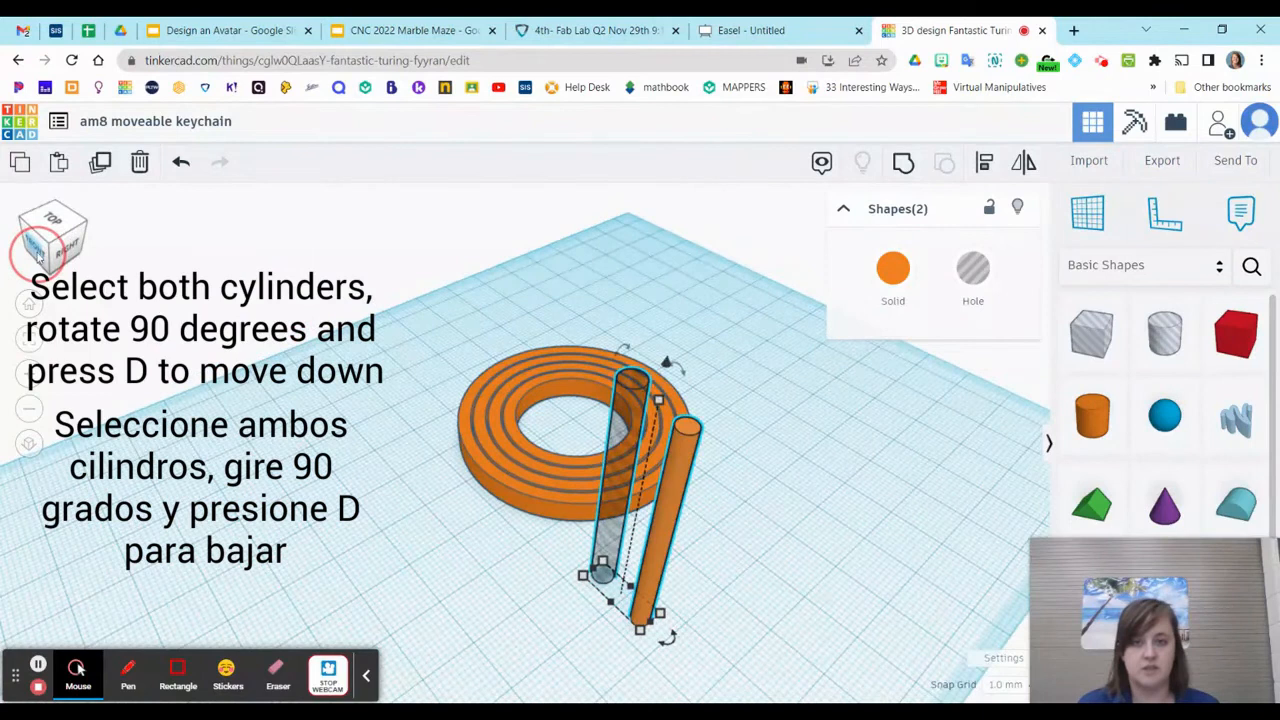
Try to rotate the two selected cylinders by -90° so they lie flat, and undo the rotation
{"action": "mouse_move", "coordinate": [620, 325]}
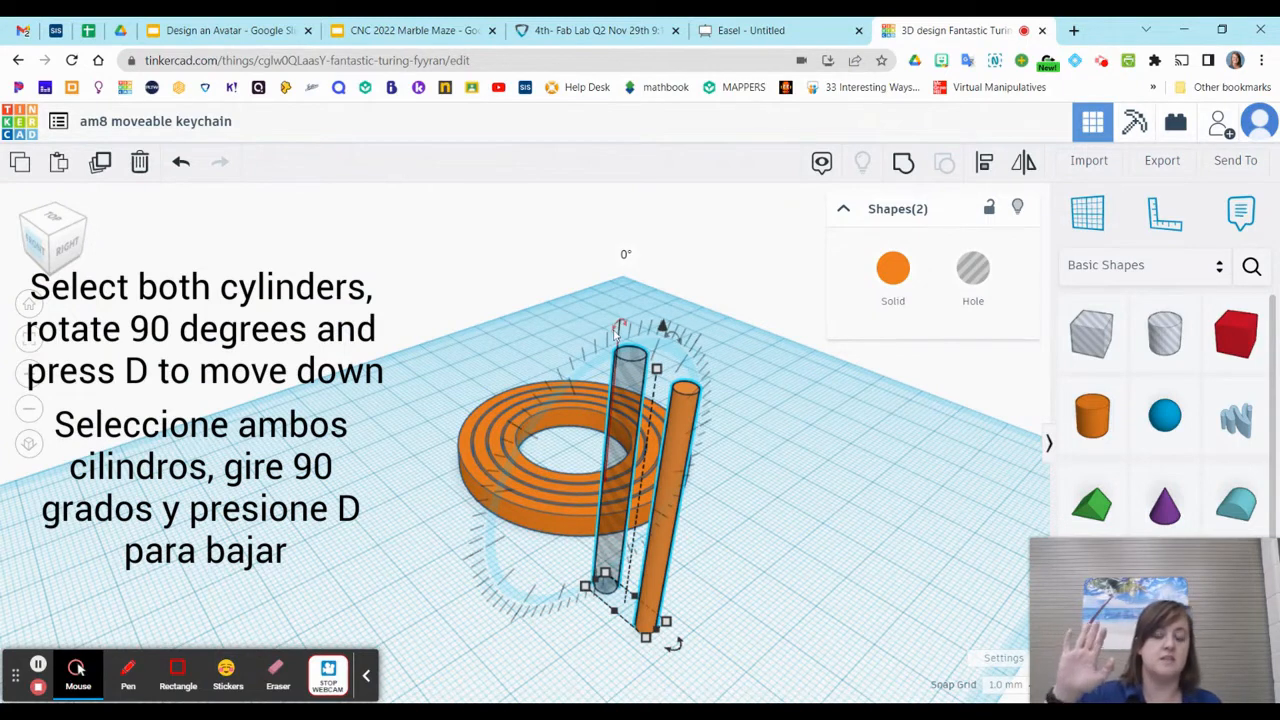
{"action": "left_click", "coordinate": [620, 327]}
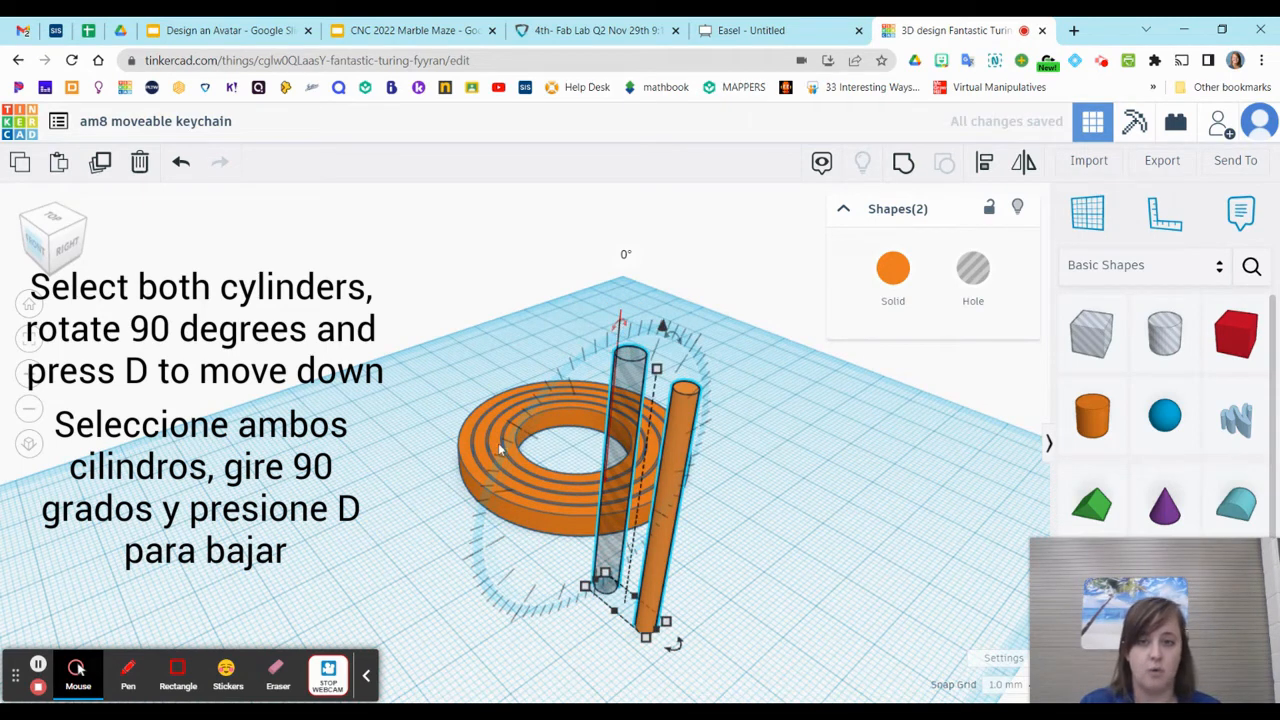
{"action": "left_click_drag", "start_coordinate": [620, 323], "coordinate": [752, 400]}
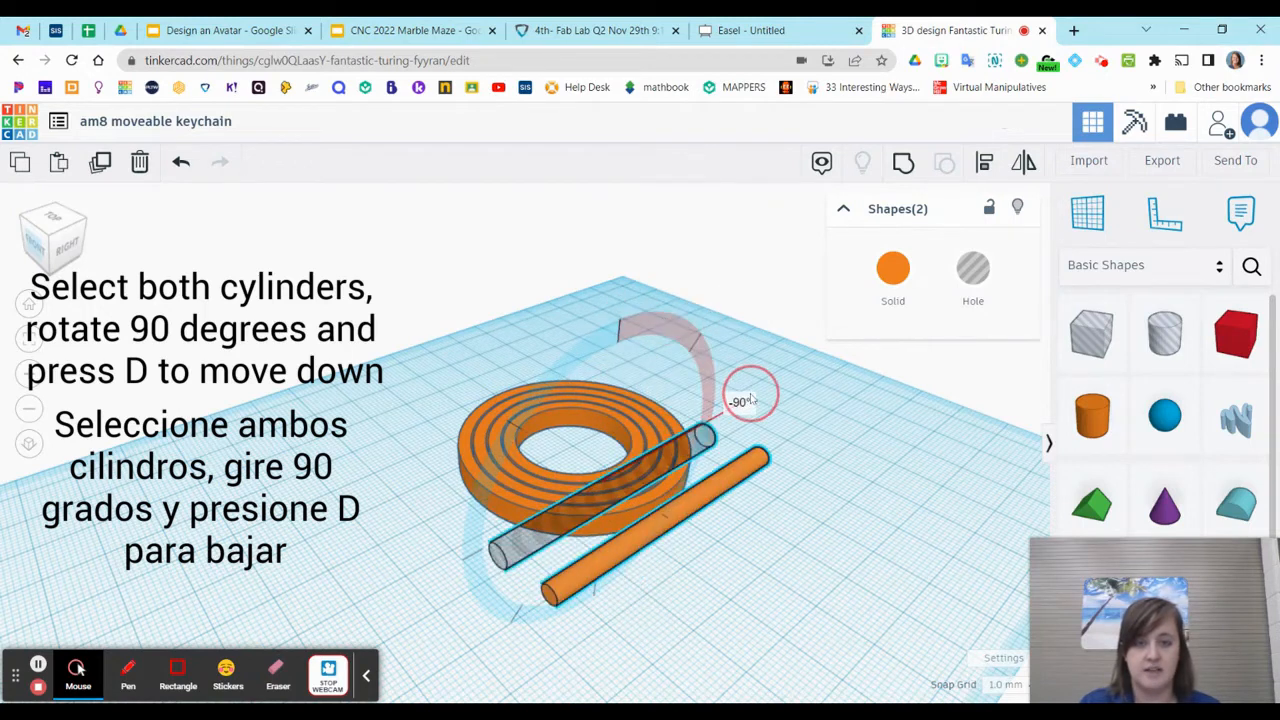
{"action": "left_click_drag", "start_coordinate": [680, 348], "coordinate": [750, 413]}
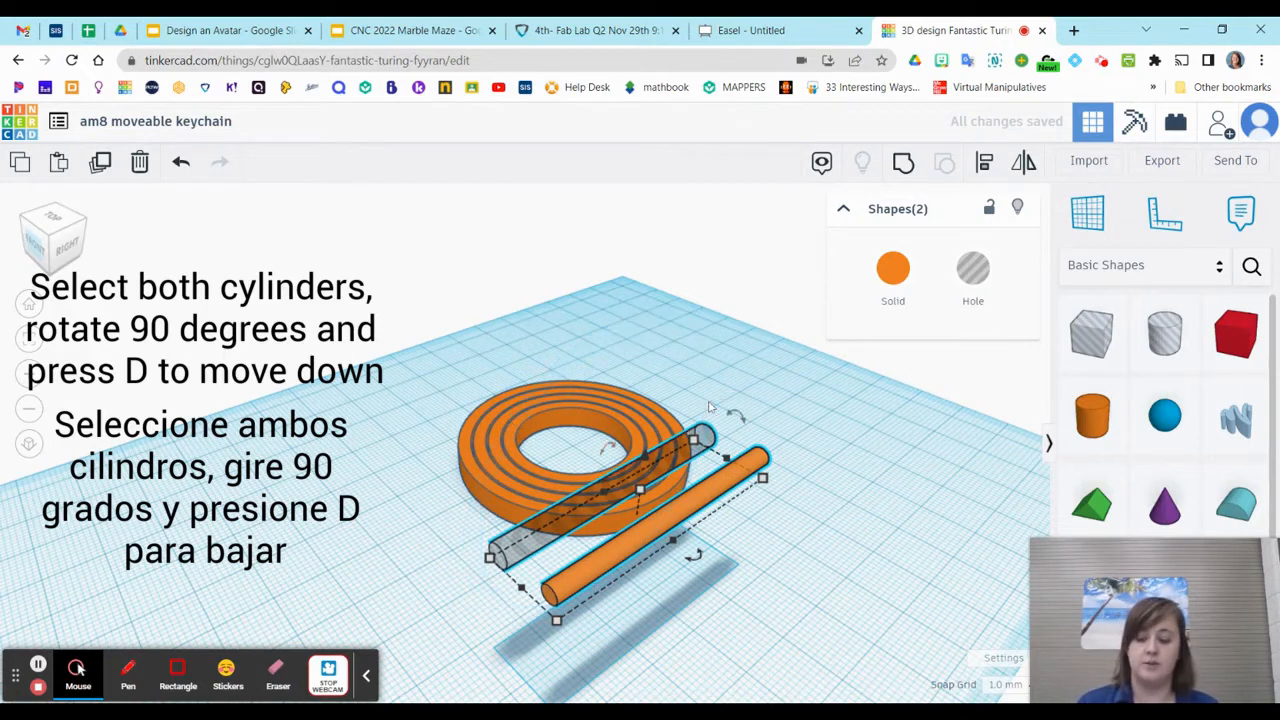
{"action": "key", "text": "ctrl+z"}
{"action": "left_click_drag", "start_coordinate": [622, 320], "coordinate": [727, 420]}
{"action": "right_click_drag", "start_coordinate": [755, 620], "coordinate": [766, 590]}
{"action": "key", "text": "ctrl+z"}
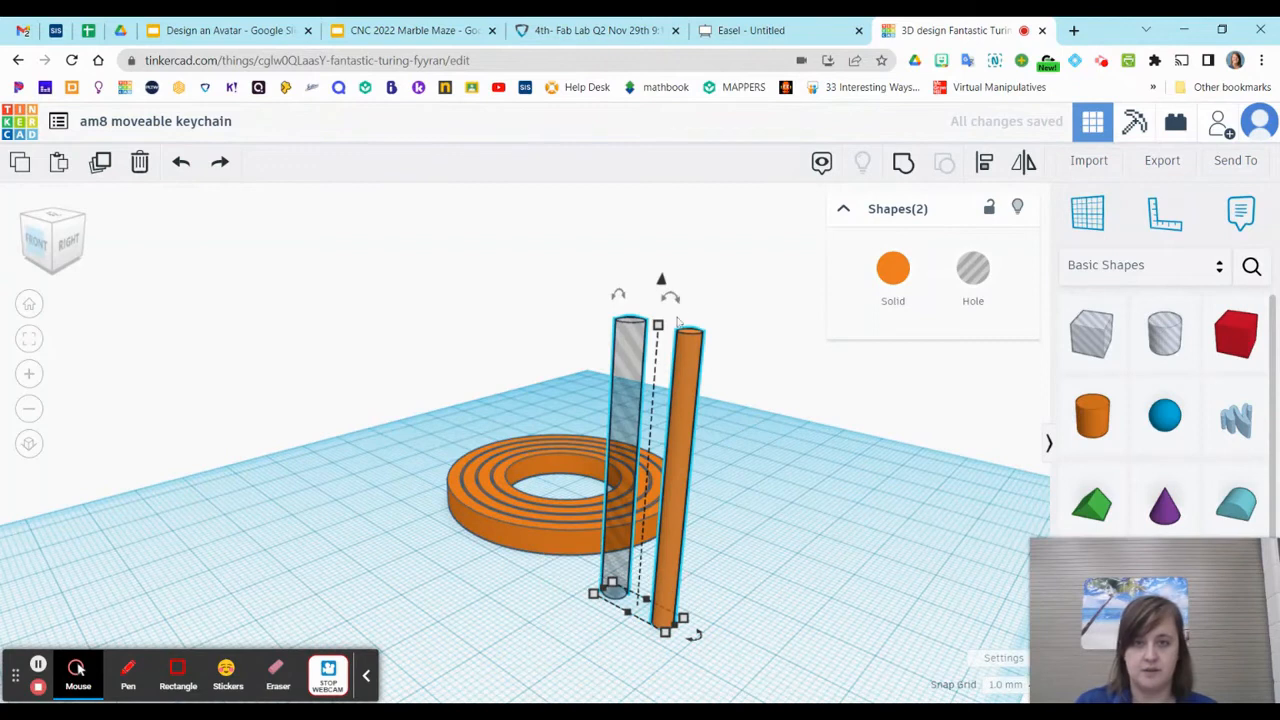
Rotate both selected cylinders by -90° so they lie flat, and drop them onto the workplane
{"action": "left_click_drag", "start_coordinate": [618, 294], "coordinate": [762, 435]}
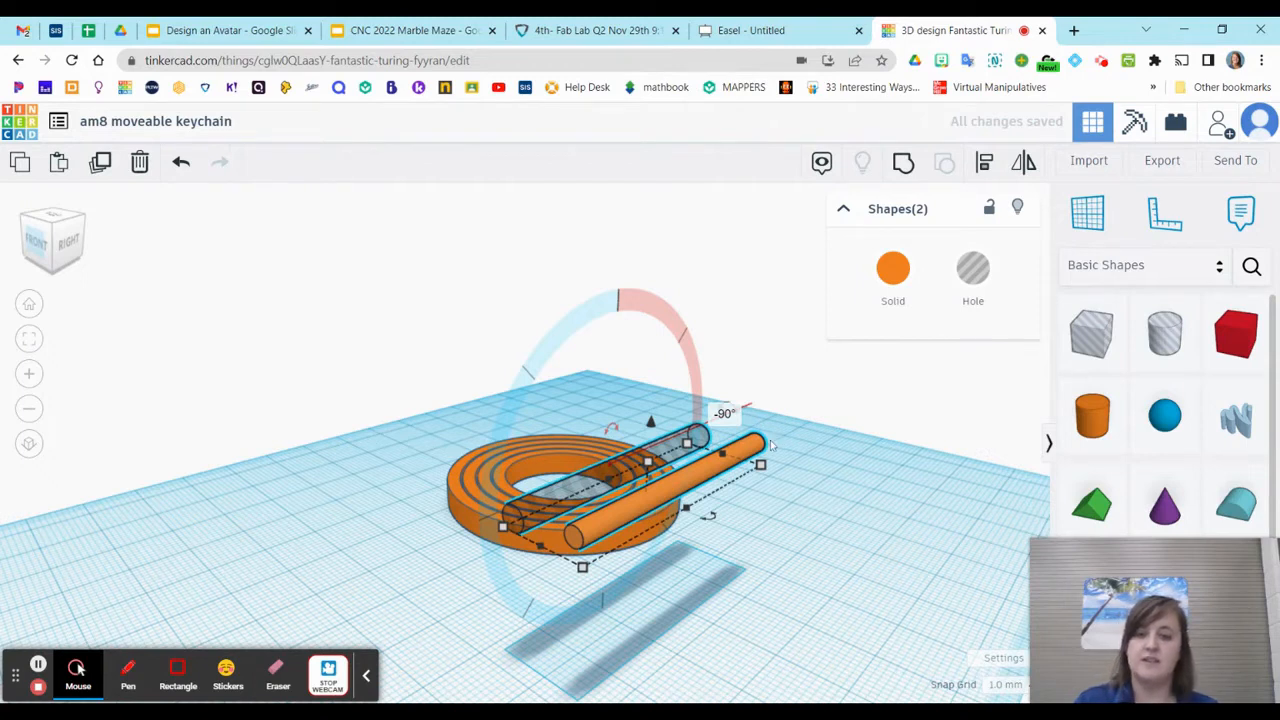
{"action": "key", "text": "d"}
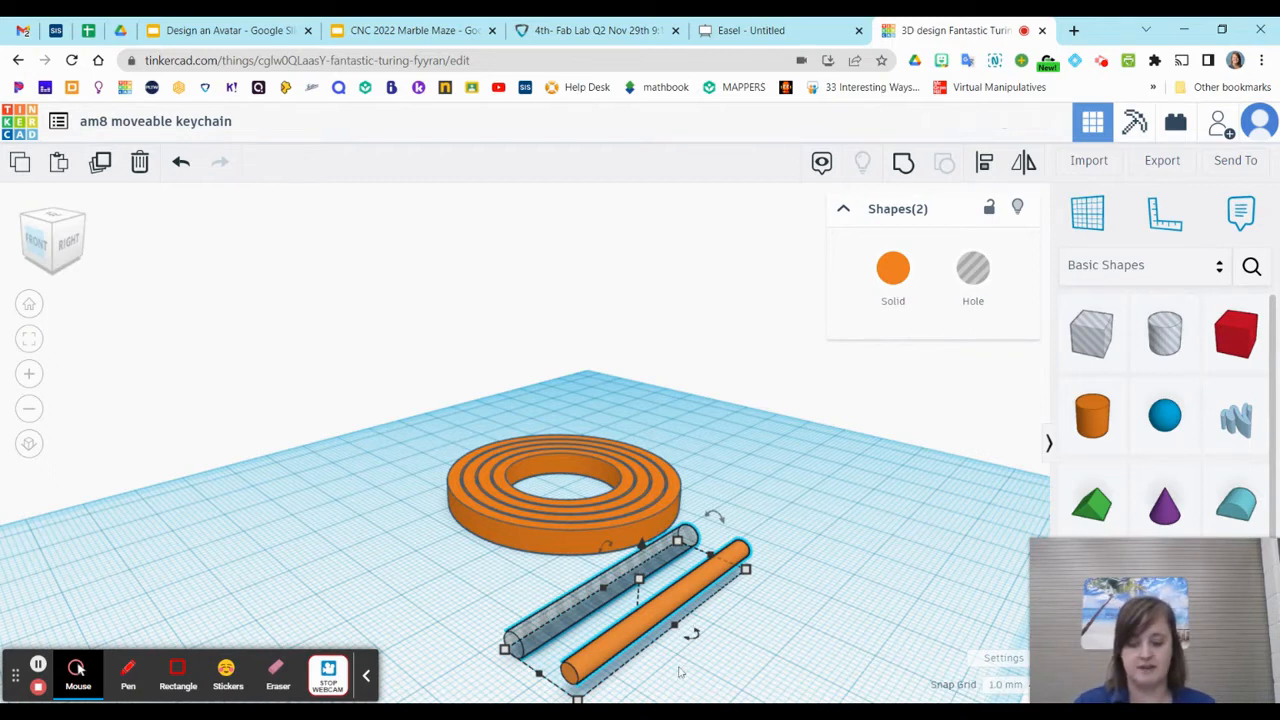
{"action": "left_click", "coordinate": [860, 601]}
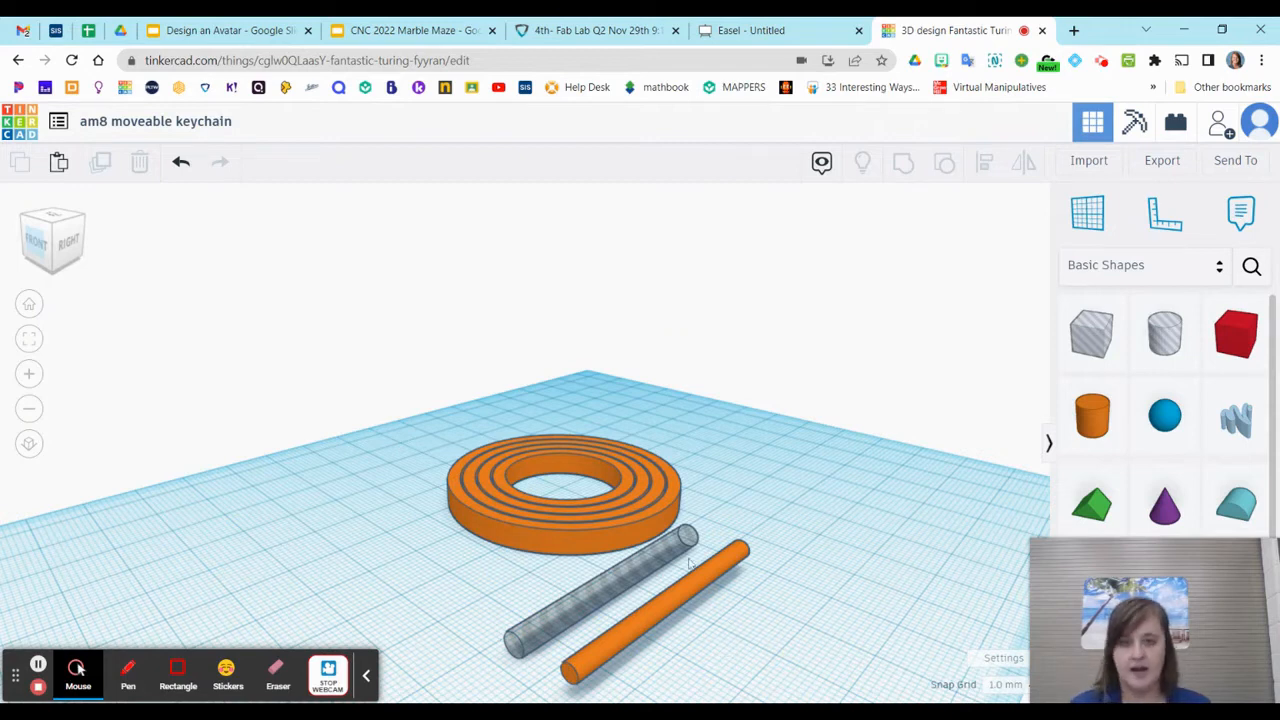
Select all four nested rings without the two cylinders and group them into one shape
{"action": "right_click_drag", "start_coordinate": [418, 551], "coordinate": [562, 624]}
{"action": "left_click_drag", "start_coordinate": [291, 205], "coordinate": [570, 495]}
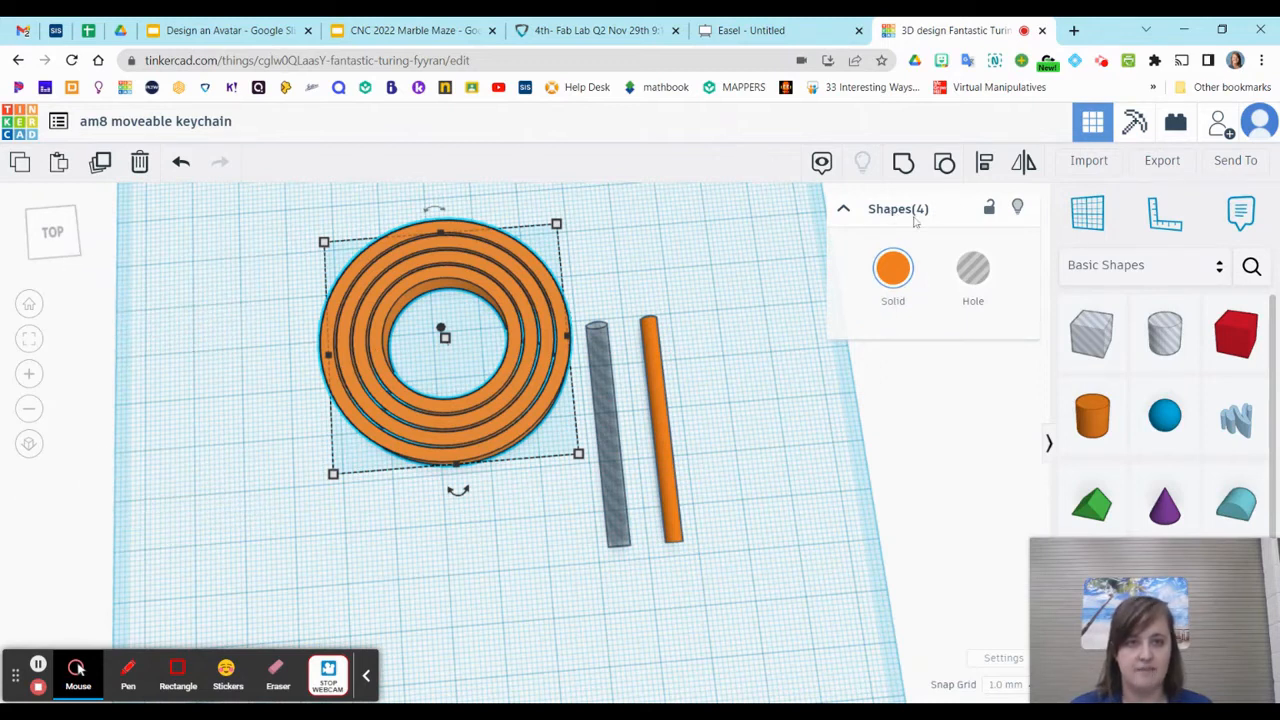
{"action": "left_click", "coordinate": [903, 162]}
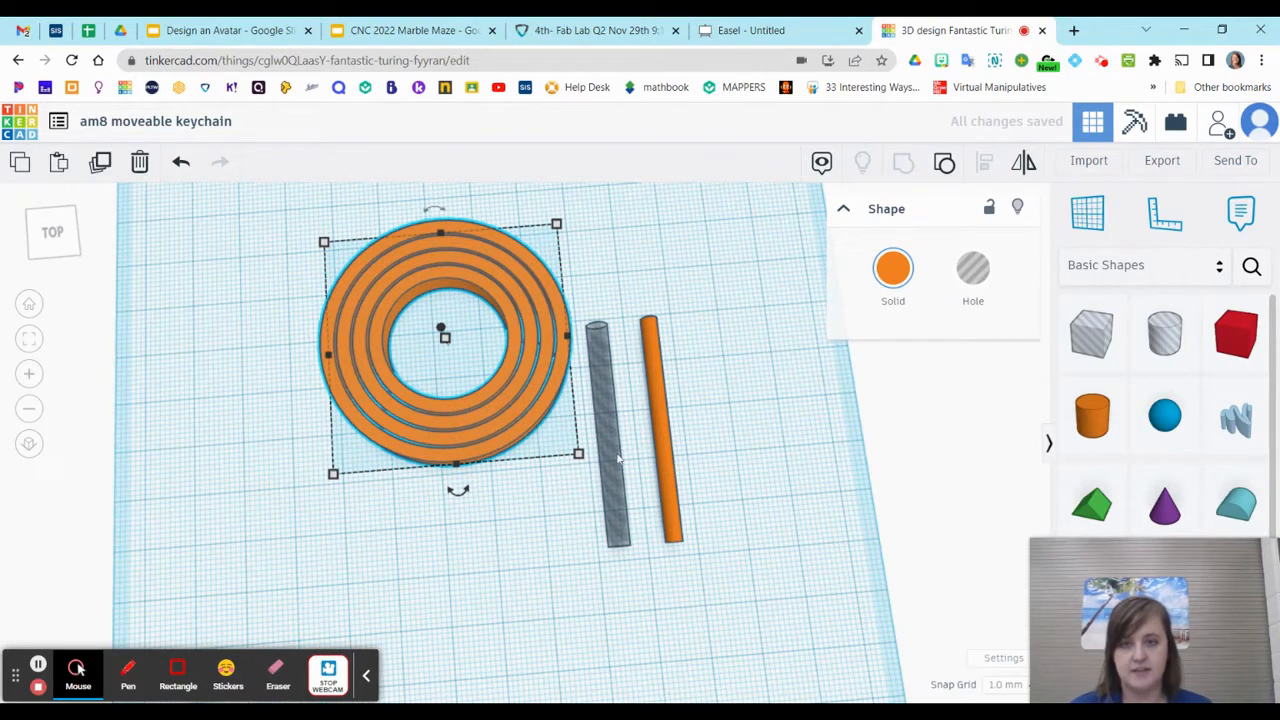
{"action": "left_click", "coordinate": [557, 503]}
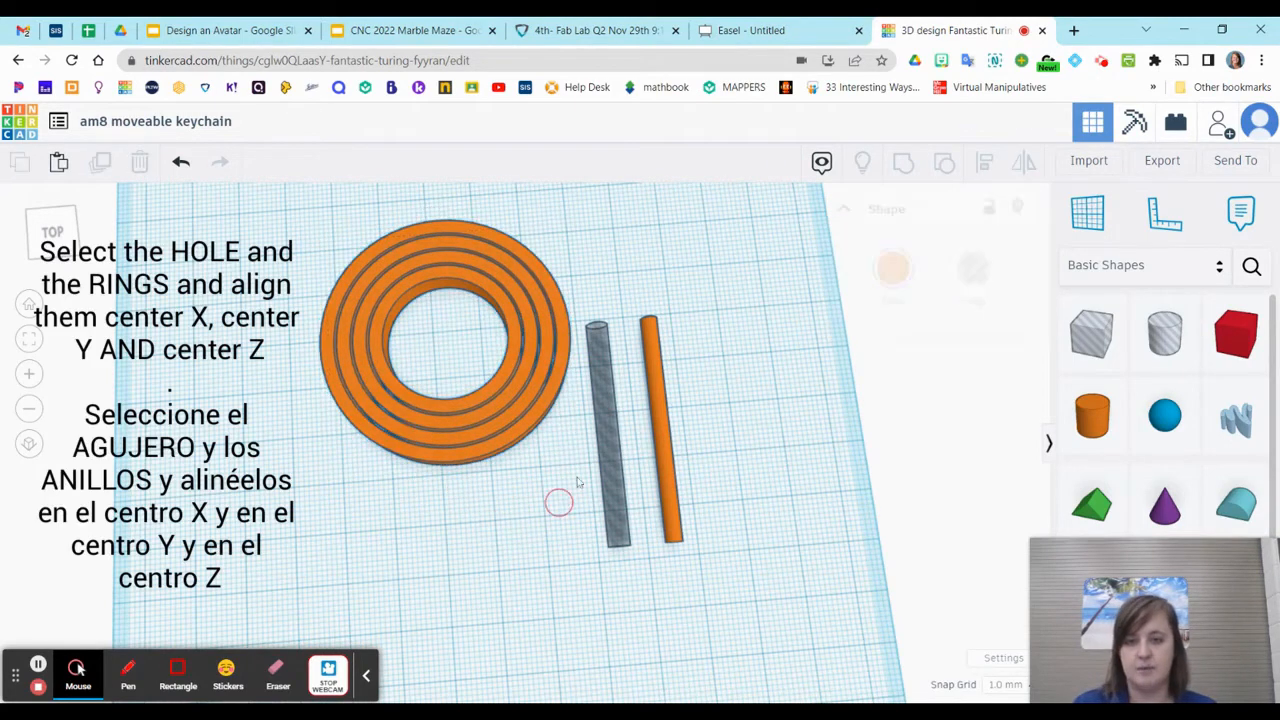
Align the hole cylinder and the grouped rings on their centres along both horizontal axes
{"action": "left_click", "coordinate": [608, 401]}
{"action": "left_click", "coordinate": [524, 396], "text": "shift"}
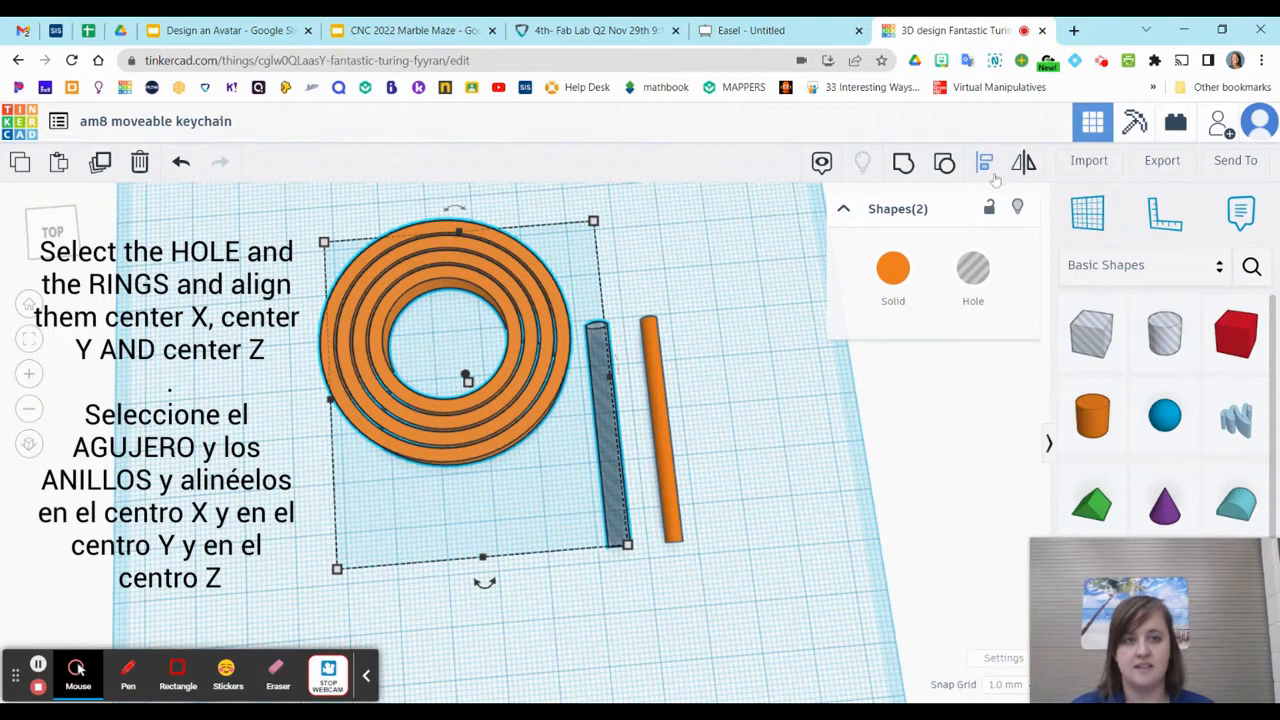
{"action": "left_click", "coordinate": [985, 163]}
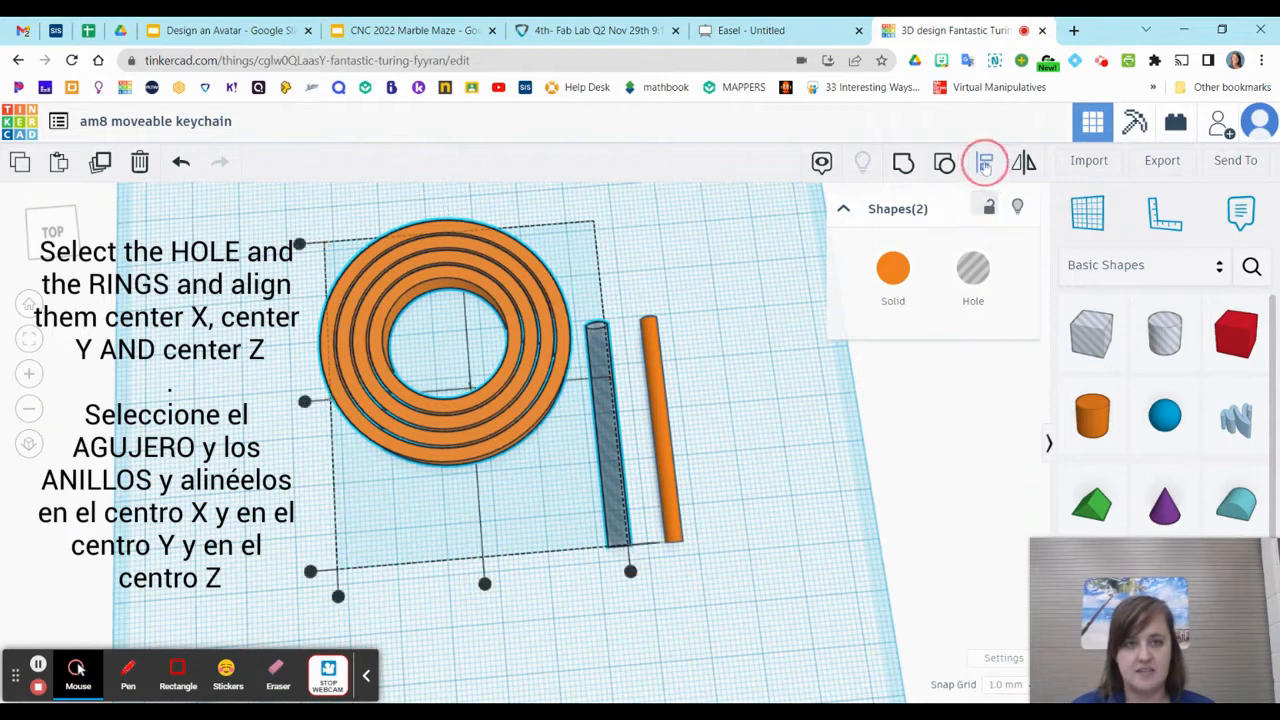
{"action": "left_click", "coordinate": [485, 584]}
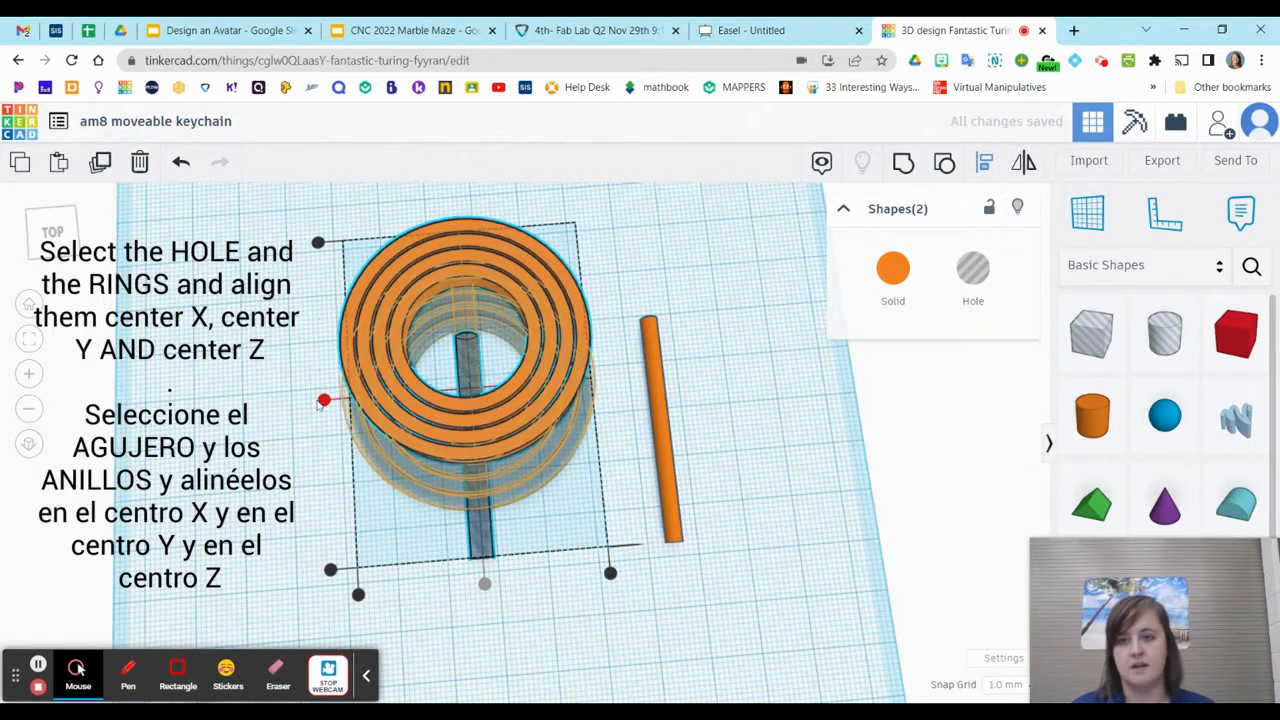
{"action": "left_click", "coordinate": [320, 401]}
Align the hole cylinder and the rings at mid-height, and group them to cut the hole through the rings
{"action": "right_click_drag", "start_coordinate": [535, 605], "coordinate": [545, 515]}
{"action": "left_click", "coordinate": [636, 561]}
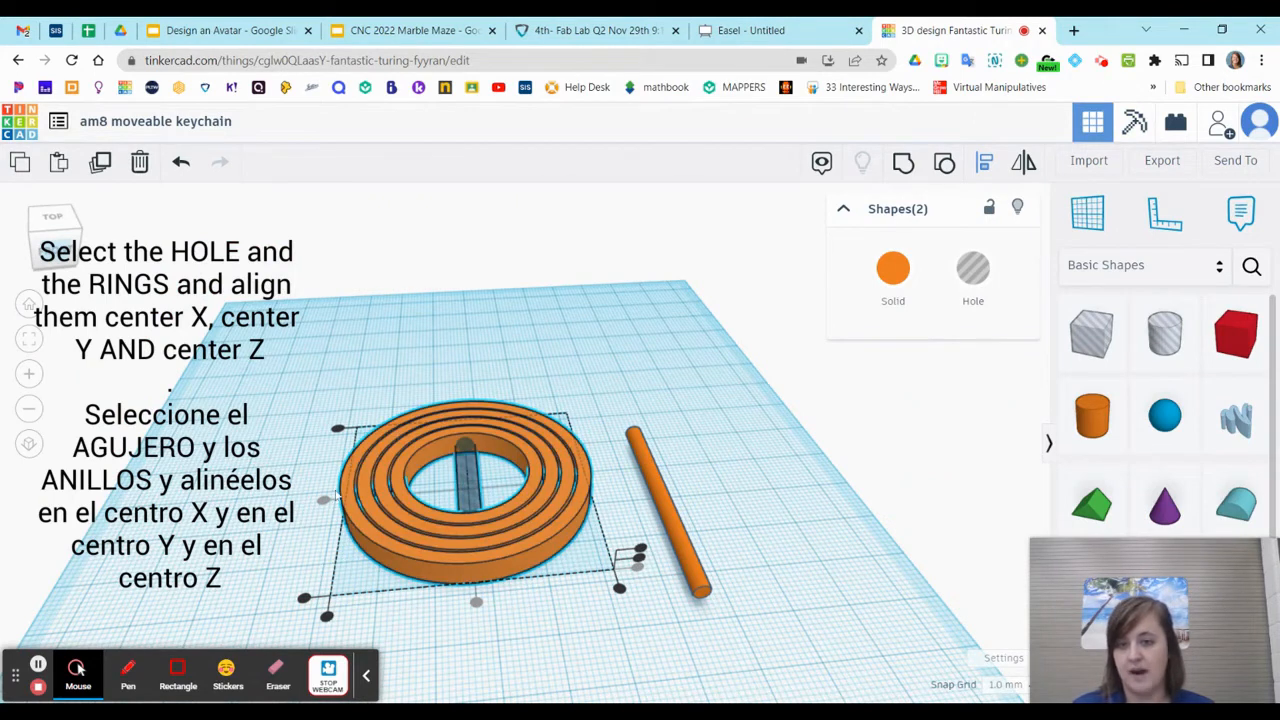
{"action": "right_click_drag", "start_coordinate": [617, 592], "coordinate": [500, 657]}
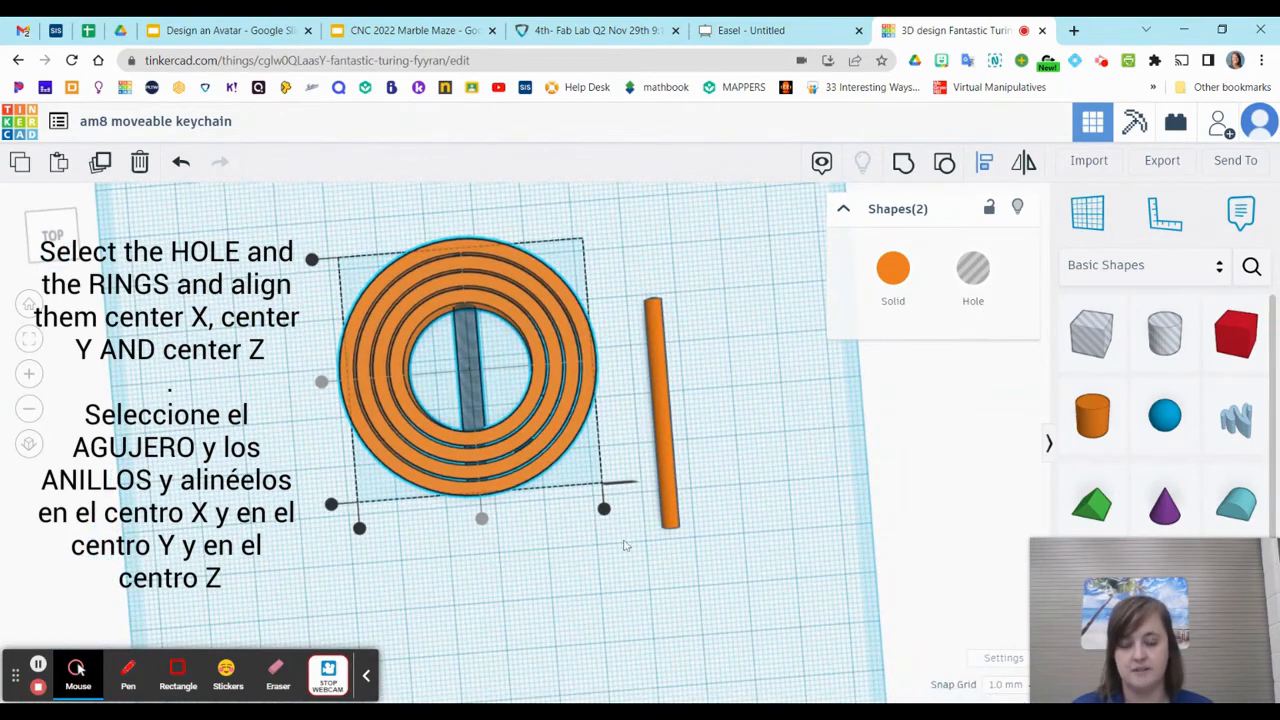
{"action": "right_click_drag", "start_coordinate": [638, 522], "coordinate": [609, 414]}
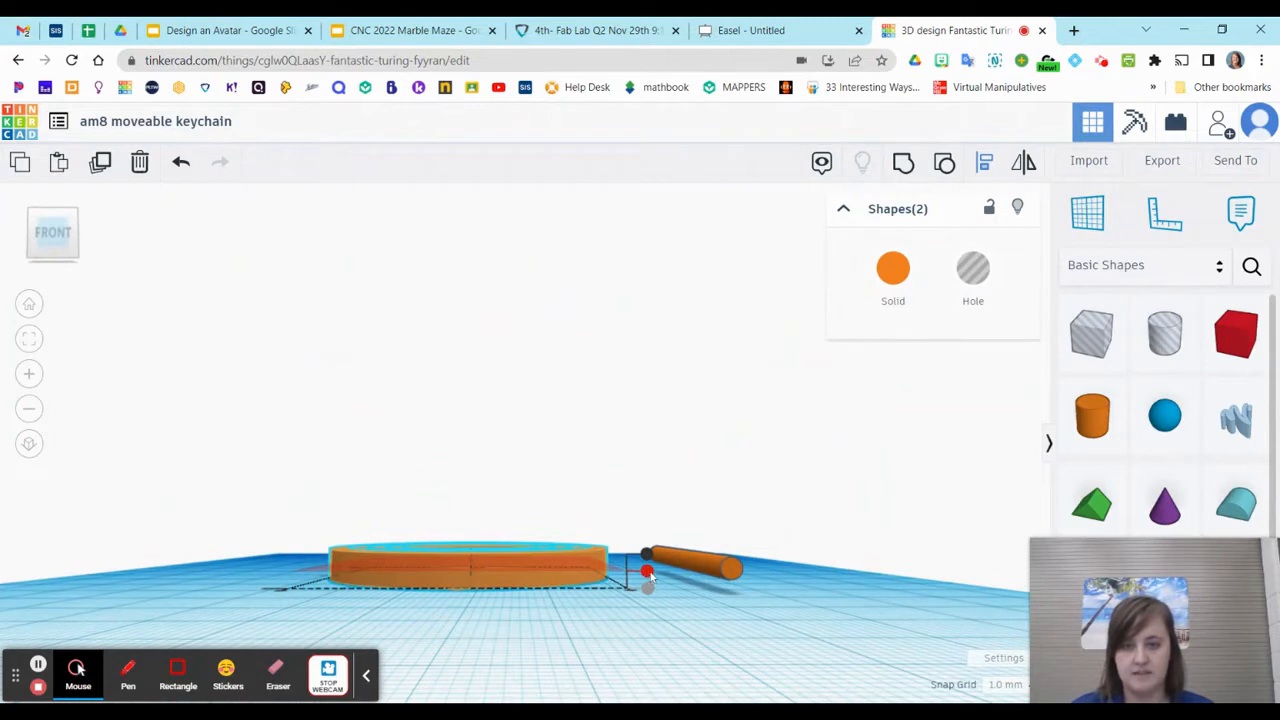
{"action": "right_click_drag", "start_coordinate": [648, 572], "coordinate": [598, 632]}
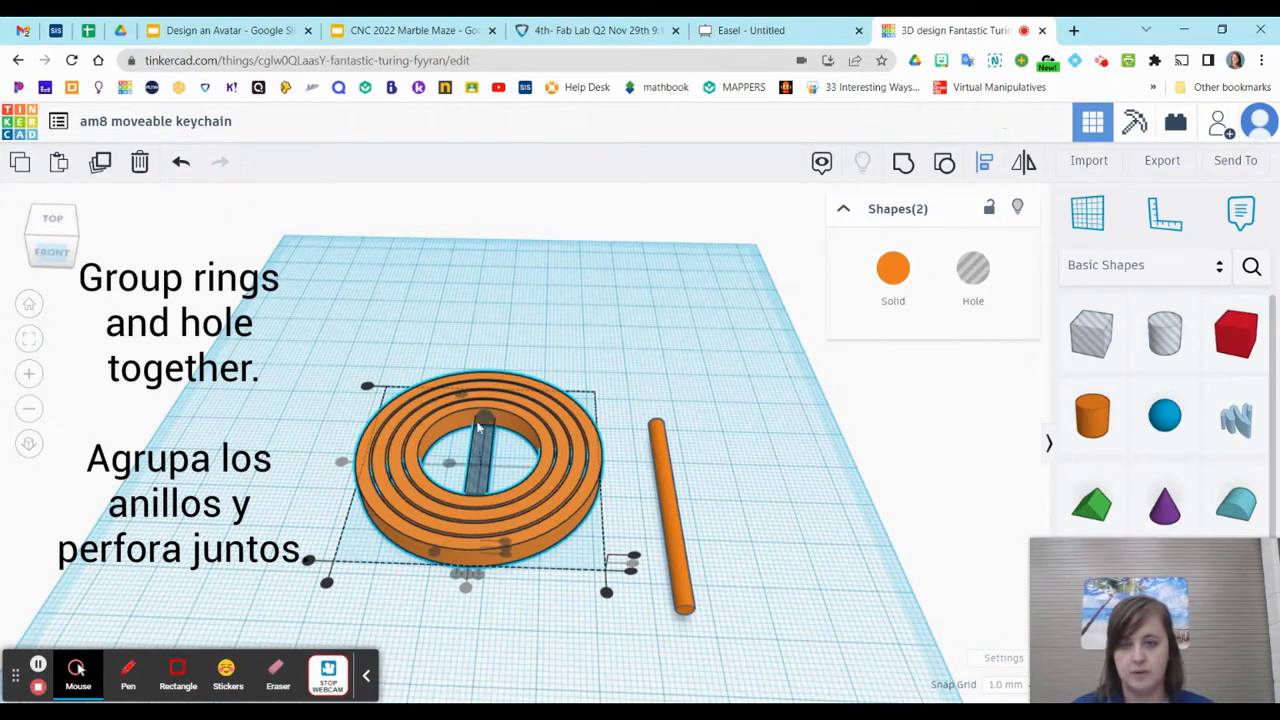
{"action": "left_click", "coordinate": [903, 162]}
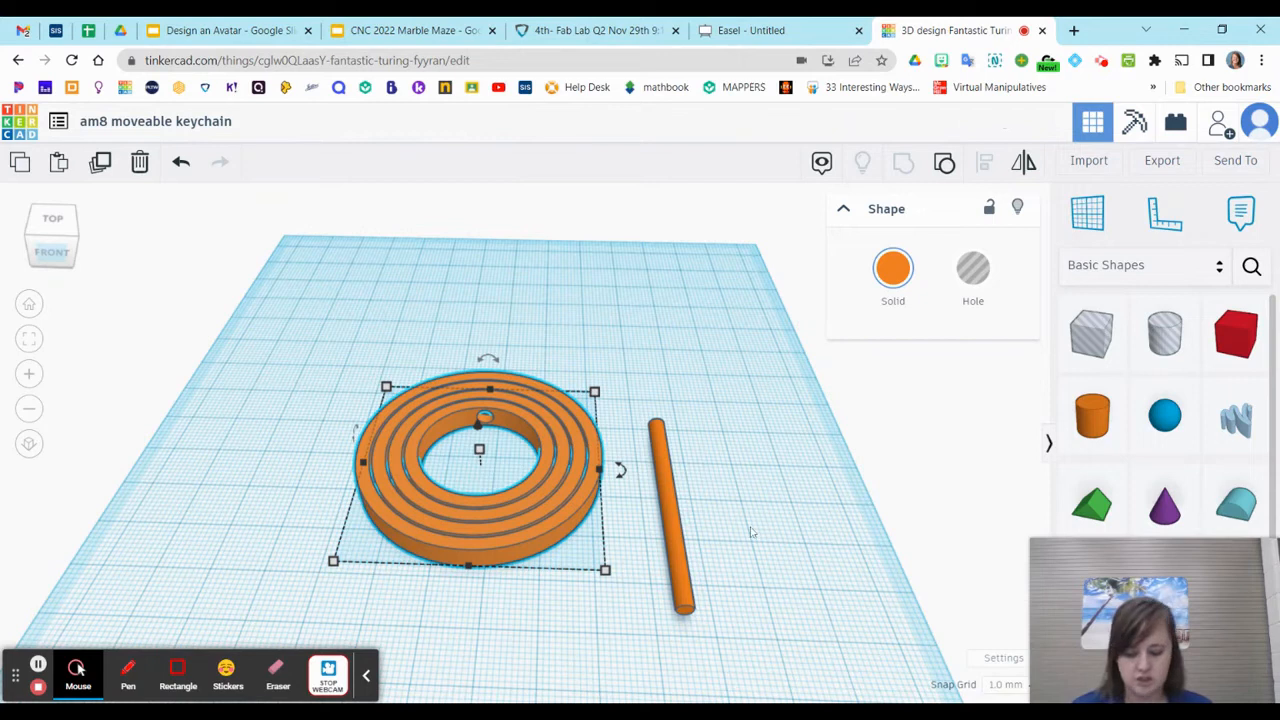
Select the solid cylinder with the drilled rings and align them on their centres along all three axes
{"action": "left_click", "coordinate": [677, 525]}
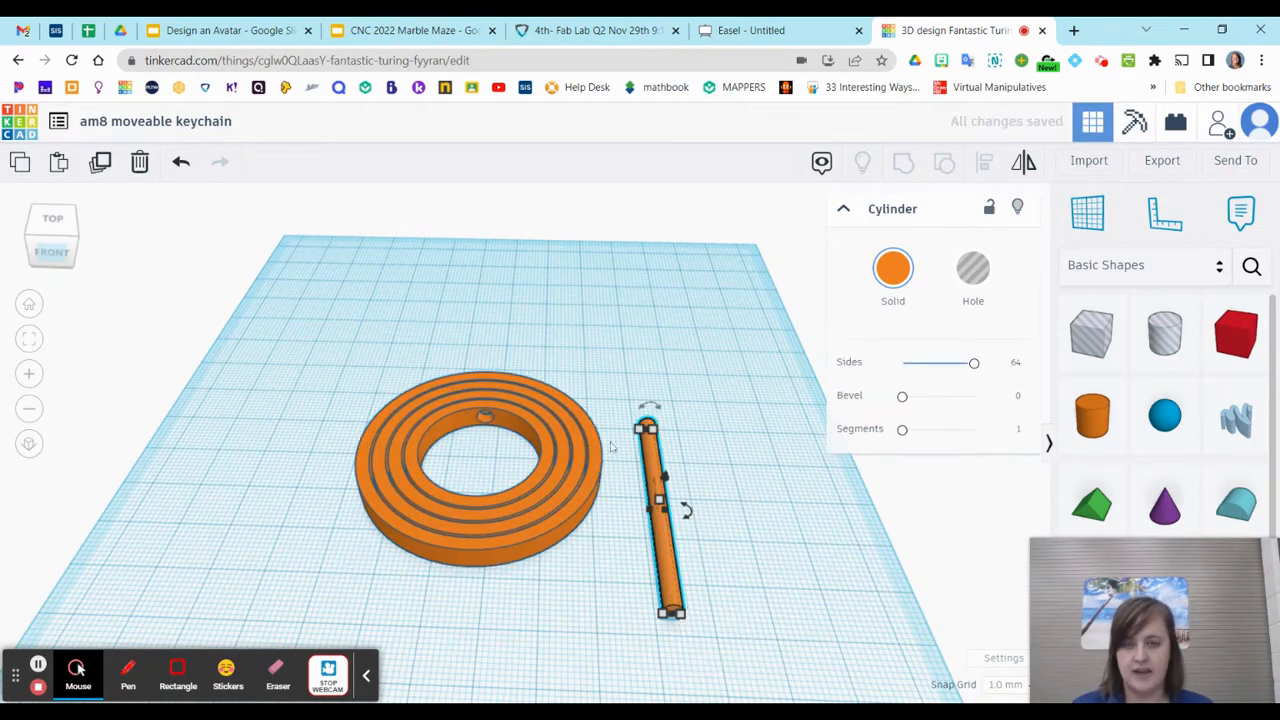
{"action": "left_click_drag", "start_coordinate": [420, 352], "coordinate": [692, 630]}
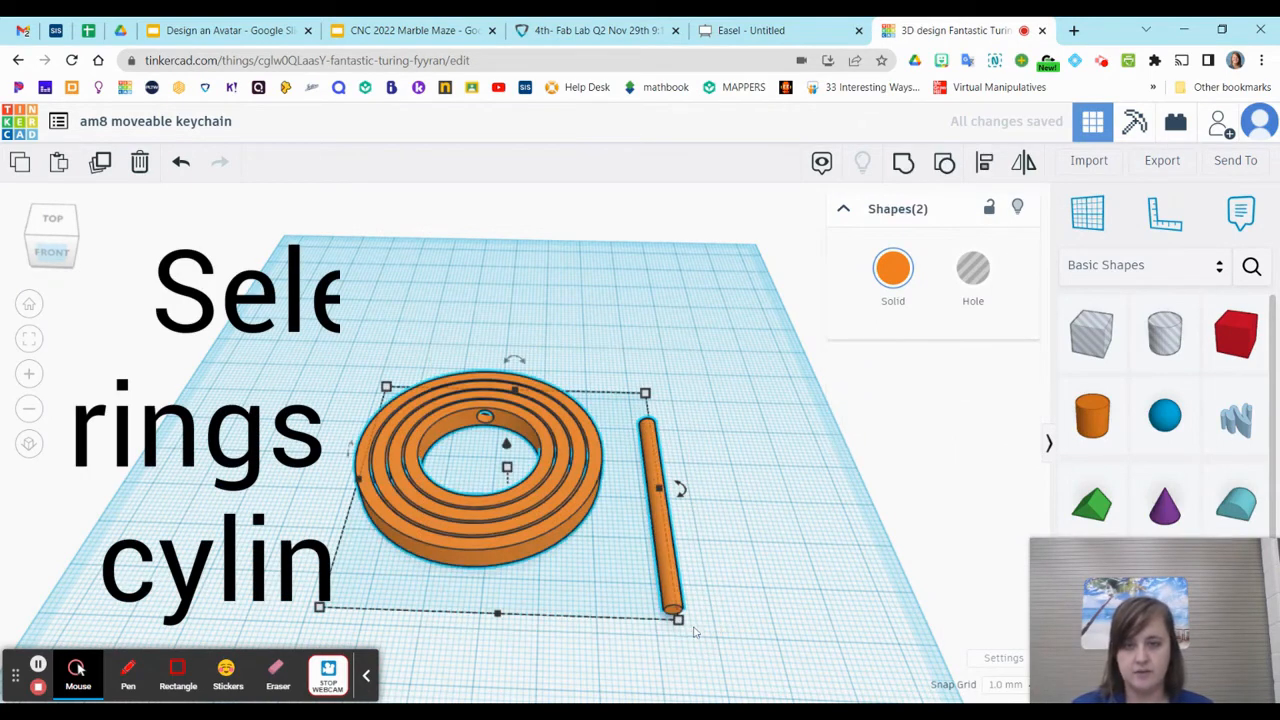
{"action": "left_click", "coordinate": [984, 162]}
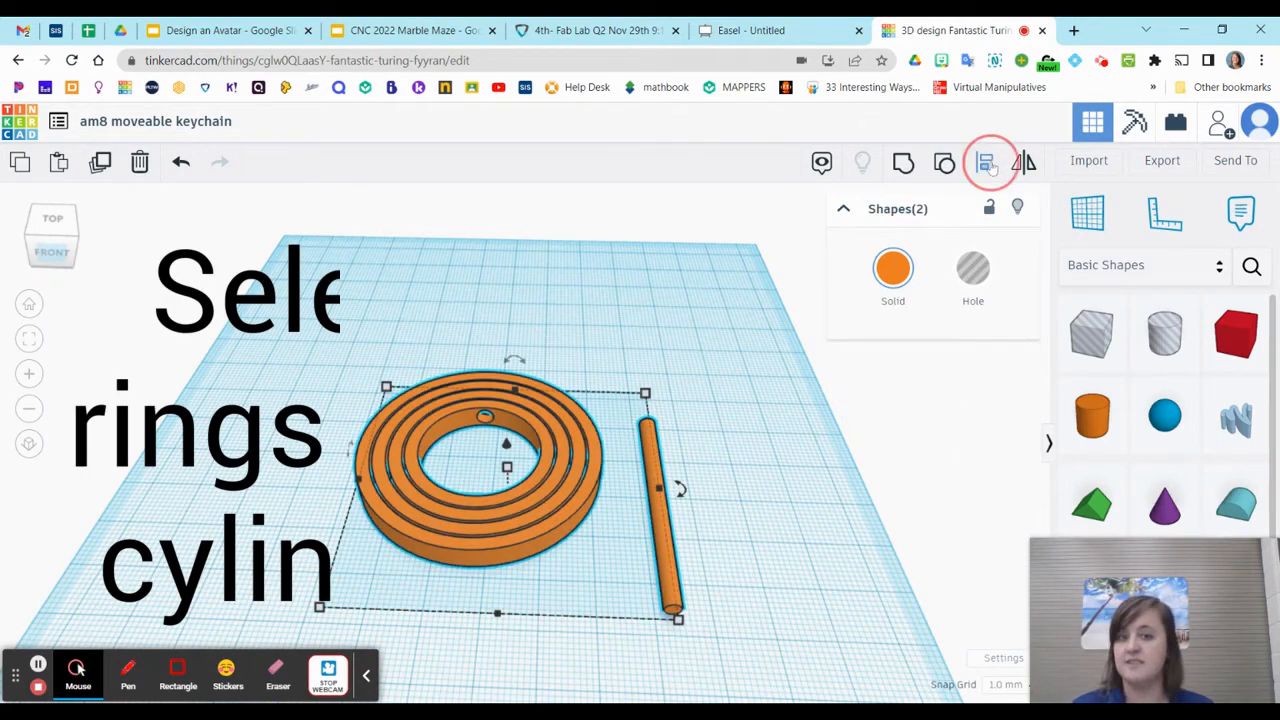
{"action": "left_click", "coordinate": [495, 637]}
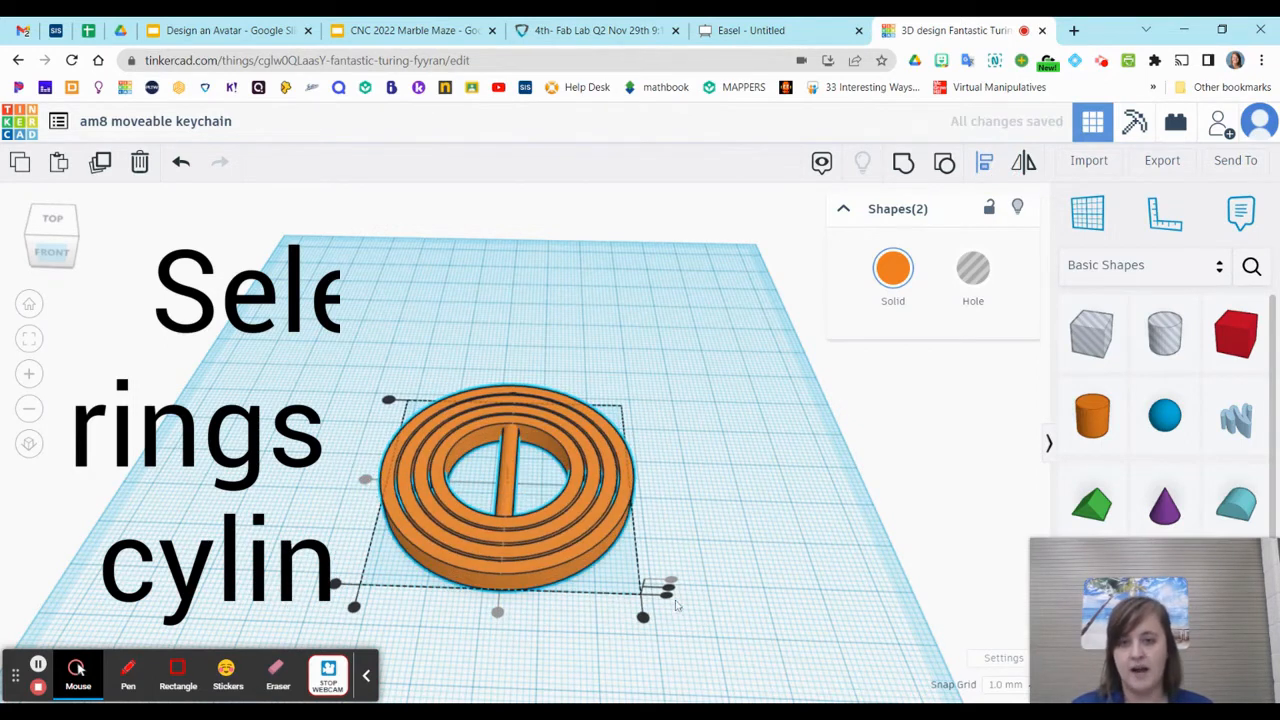
{"action": "left_click", "coordinate": [671, 591]}
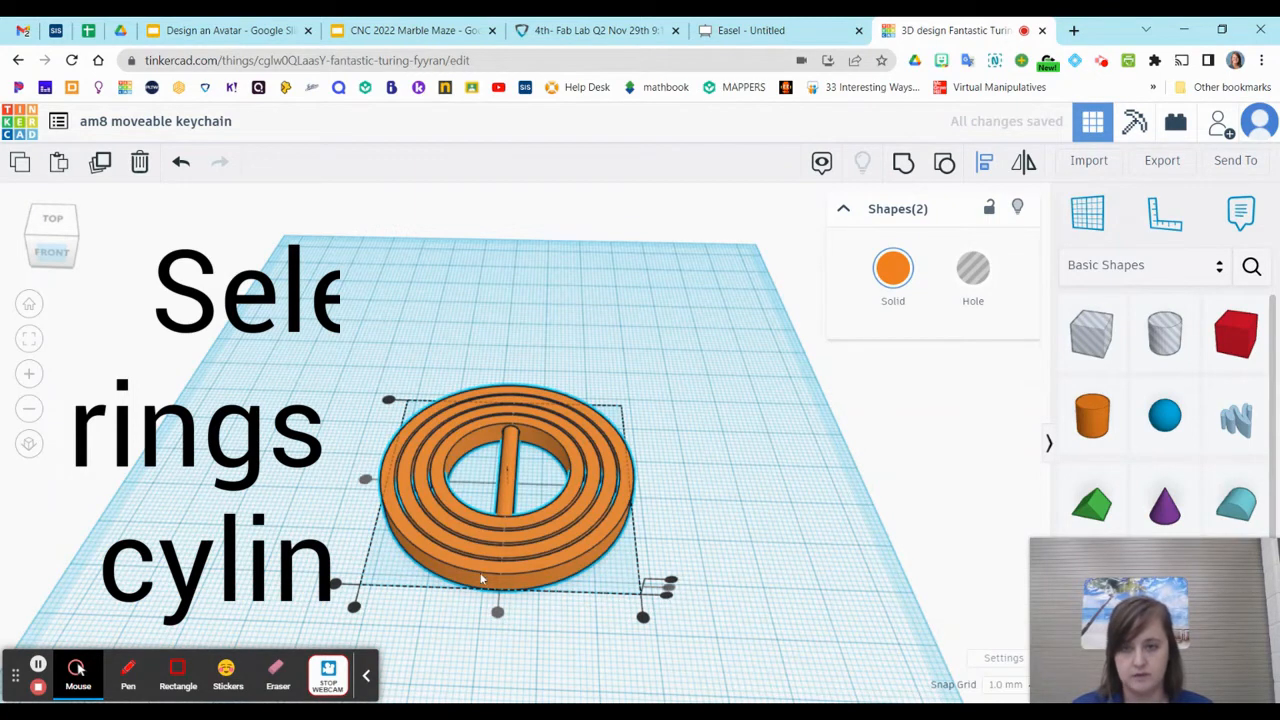
Check the clearance around the rod in the drilled hole and group the rod with the rings
{"action": "scroll", "coordinate": [498, 440], "scroll_direction": "up", "scroll_amount": 10}
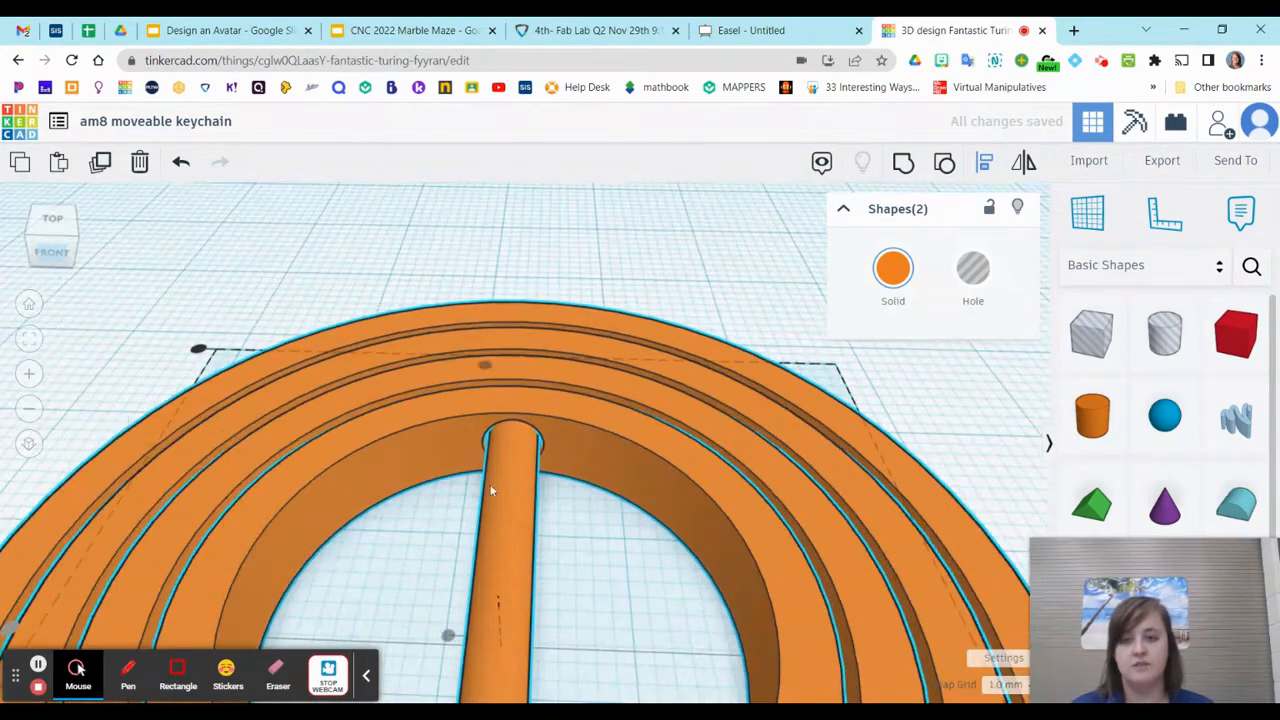
{"action": "scroll", "coordinate": [501, 430], "scroll_direction": "up", "scroll_amount": 3}
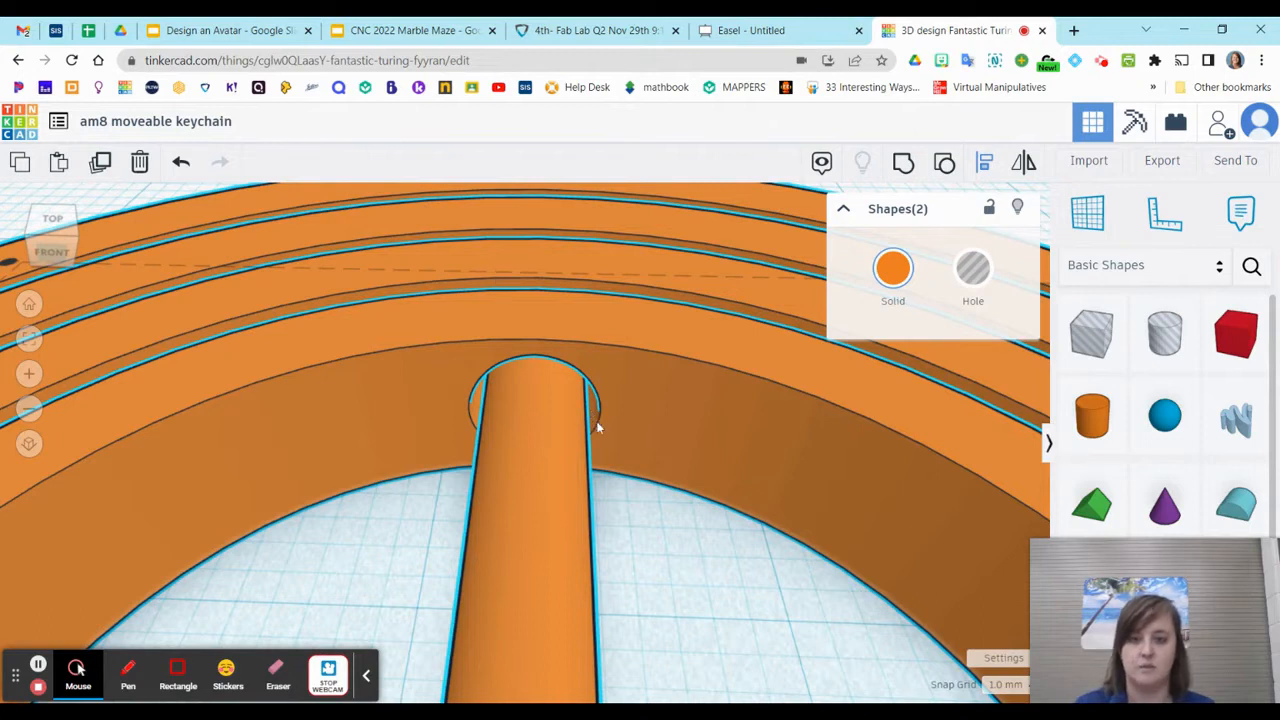
{"action": "scroll", "coordinate": [597, 425], "scroll_direction": "down", "scroll_amount": 5}
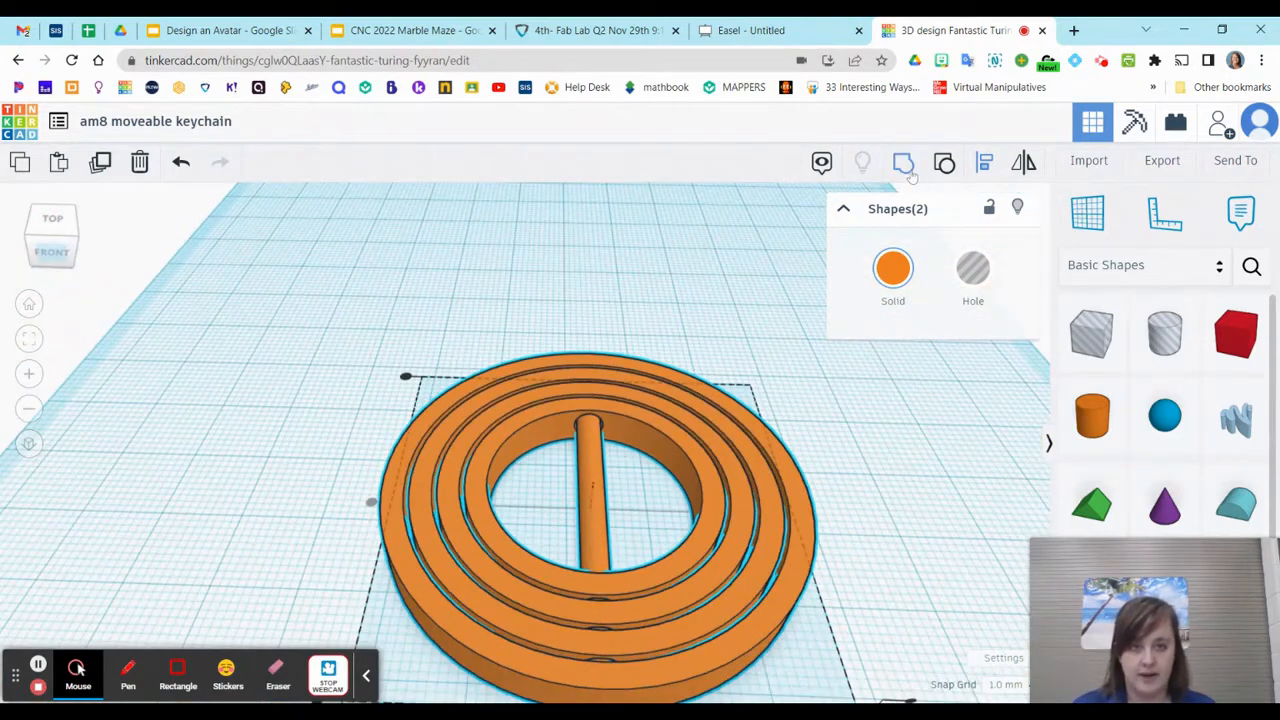
{"action": "left_click", "coordinate": [903, 163]}
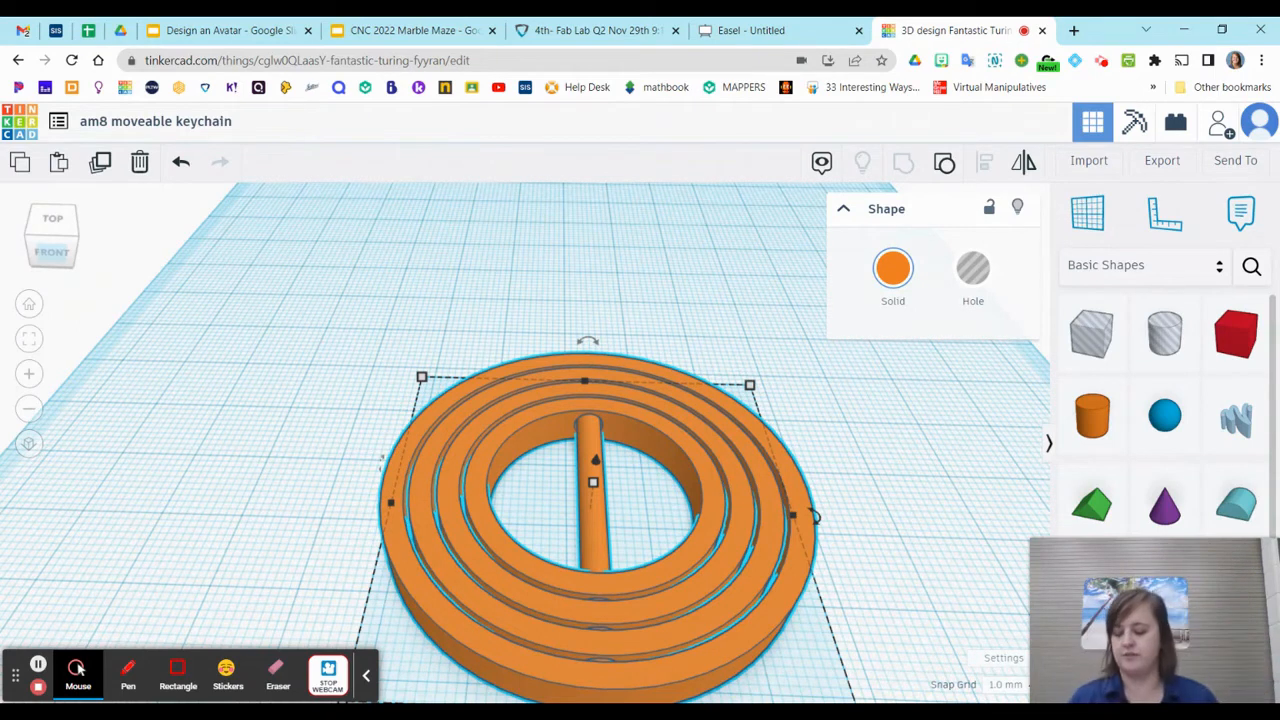
{"action": "mouse_move", "coordinate": [1083, 617]}
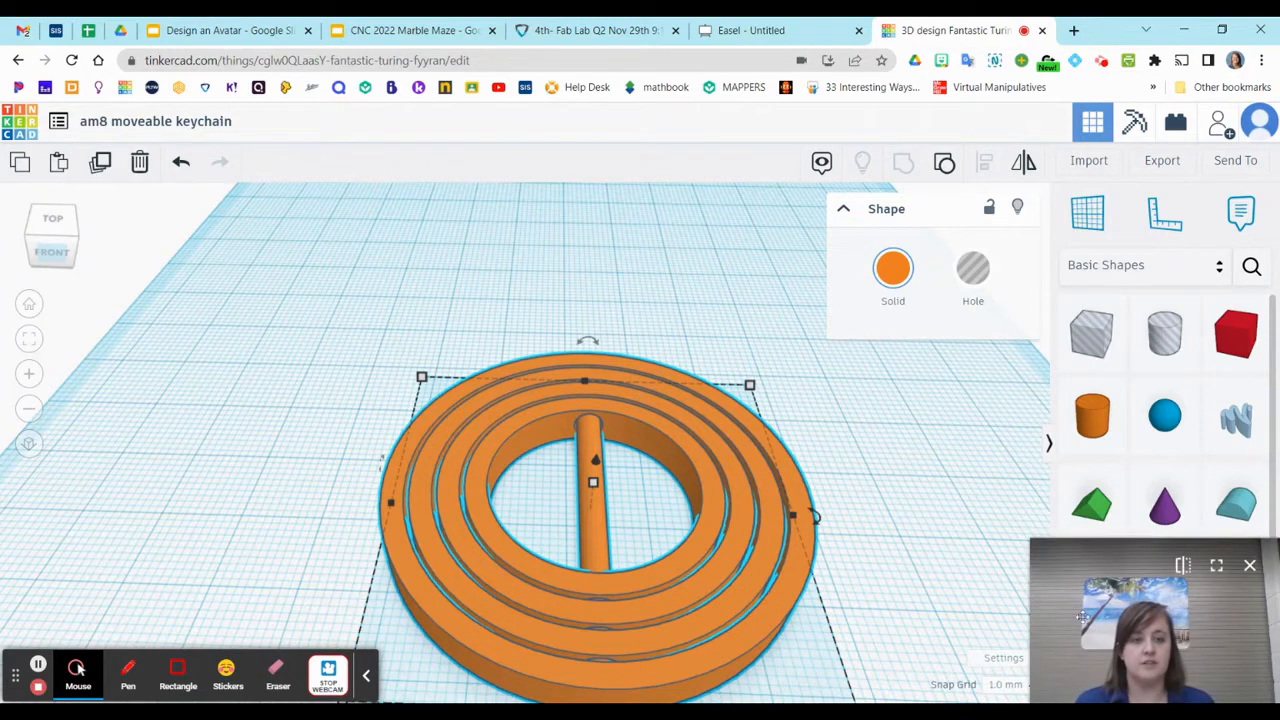
{"action": "left_click_drag", "start_coordinate": [1088, 670], "coordinate": [1086, 235]}
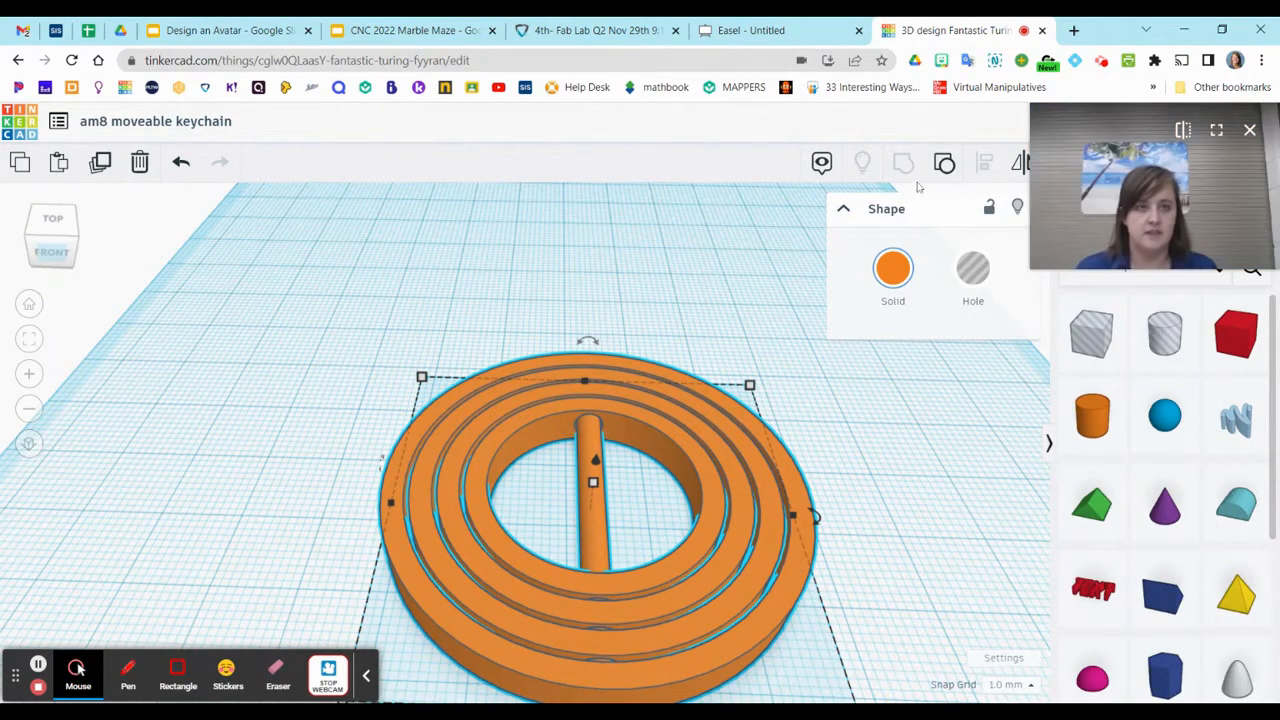
{"action": "left_click_drag", "start_coordinate": [1047, 153], "coordinate": [782, 153]}
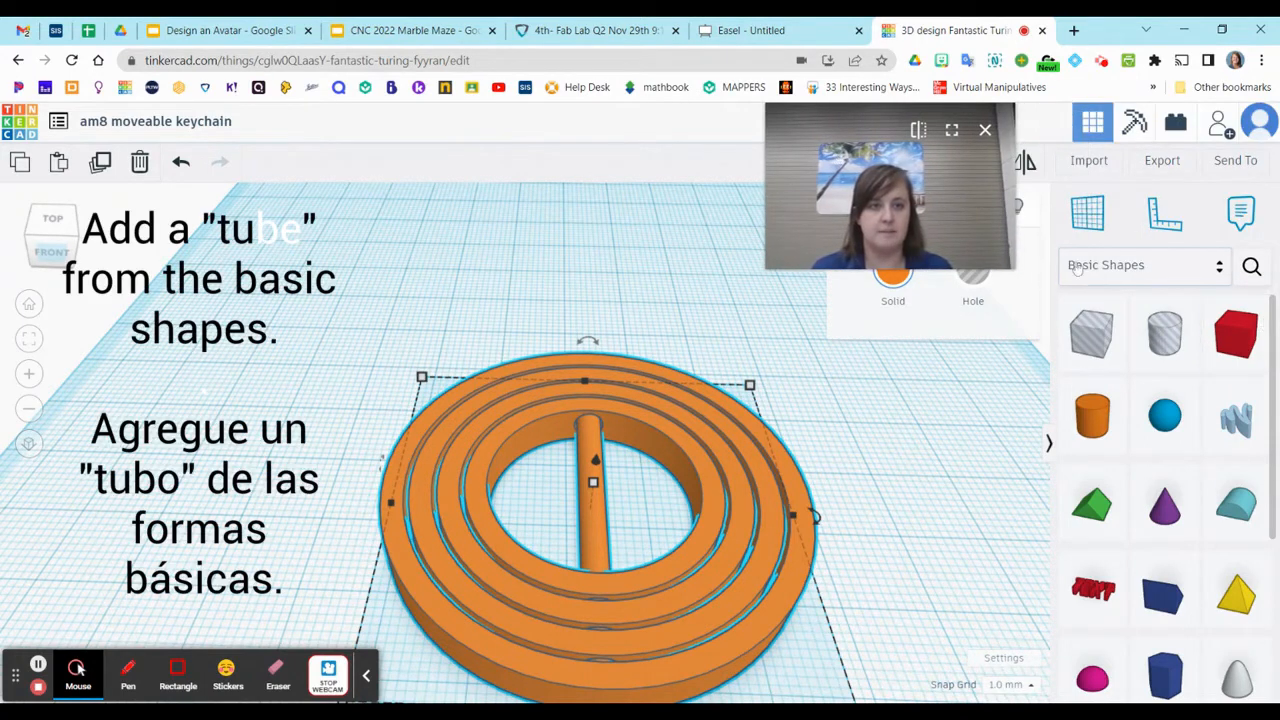
Add a tube from the basic shapes beside the rings and set its height to 5 mm
{"action": "scroll", "coordinate": [1160, 470], "scroll_direction": "down", "scroll_amount": 5}
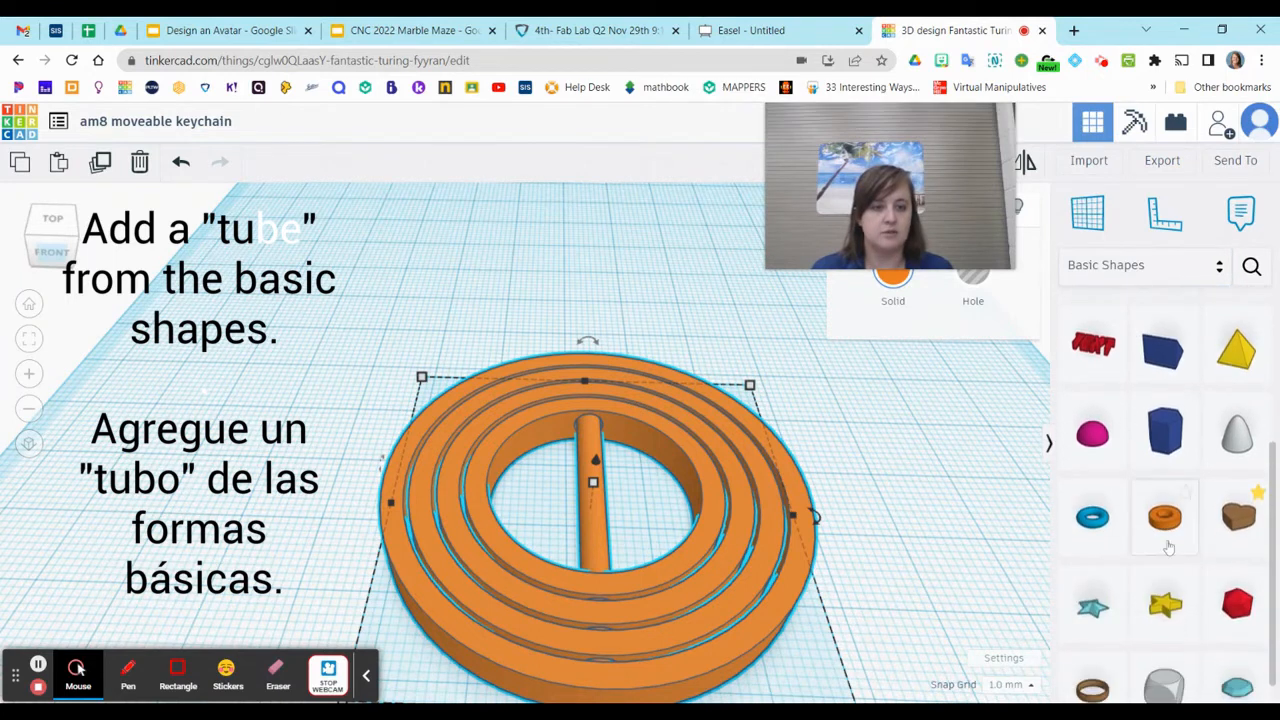
{"action": "left_click_drag", "start_coordinate": [1166, 482], "coordinate": [255, 489]}
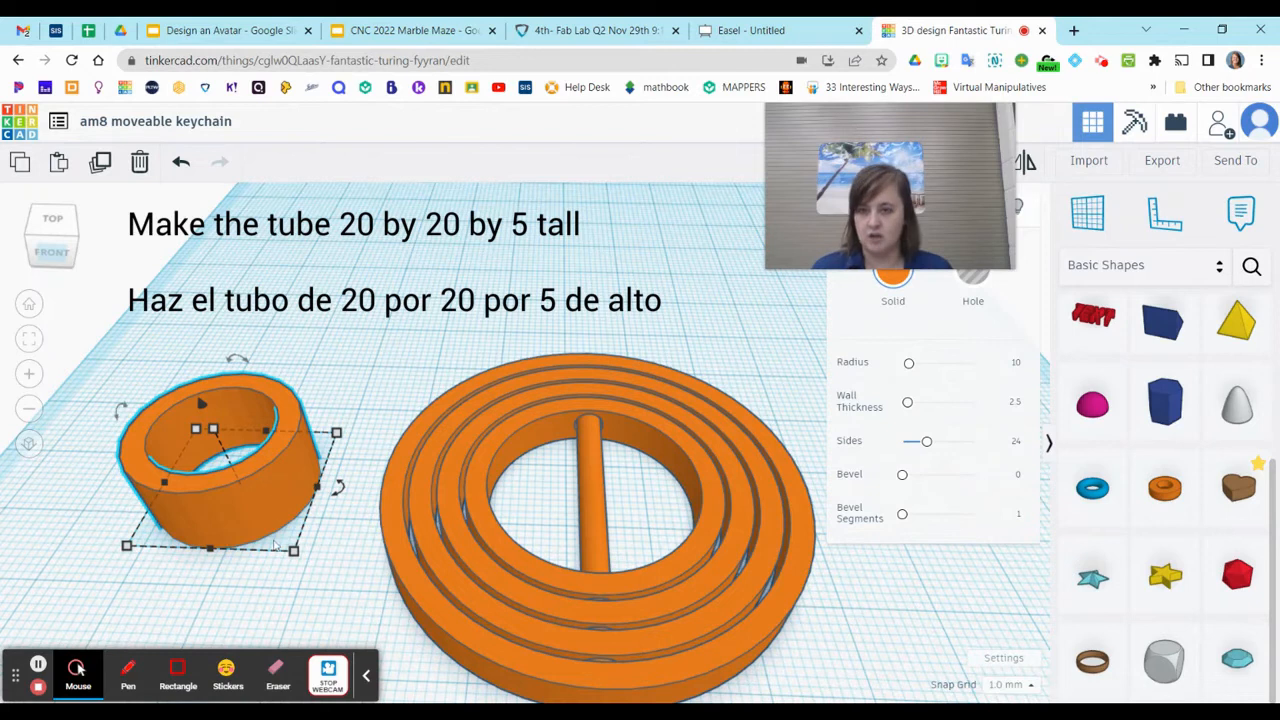
{"action": "left_click", "coordinate": [295, 553]}
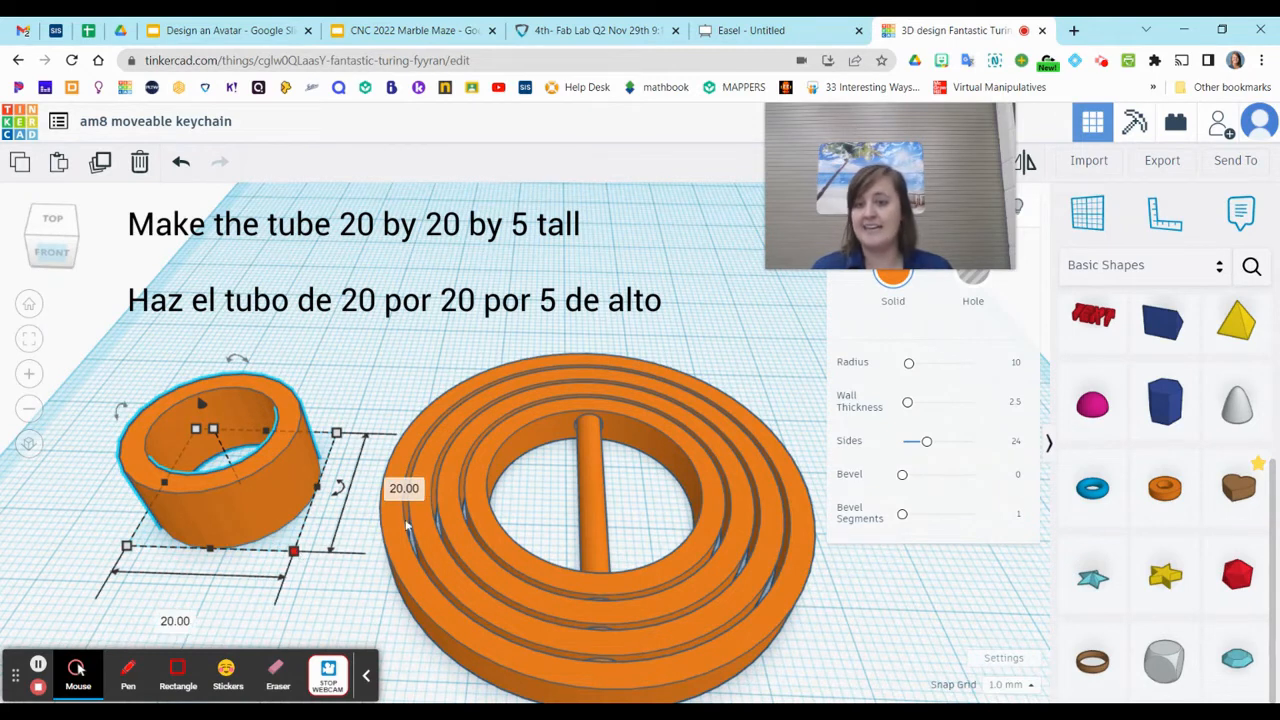
{"action": "left_click", "coordinate": [213, 428]}
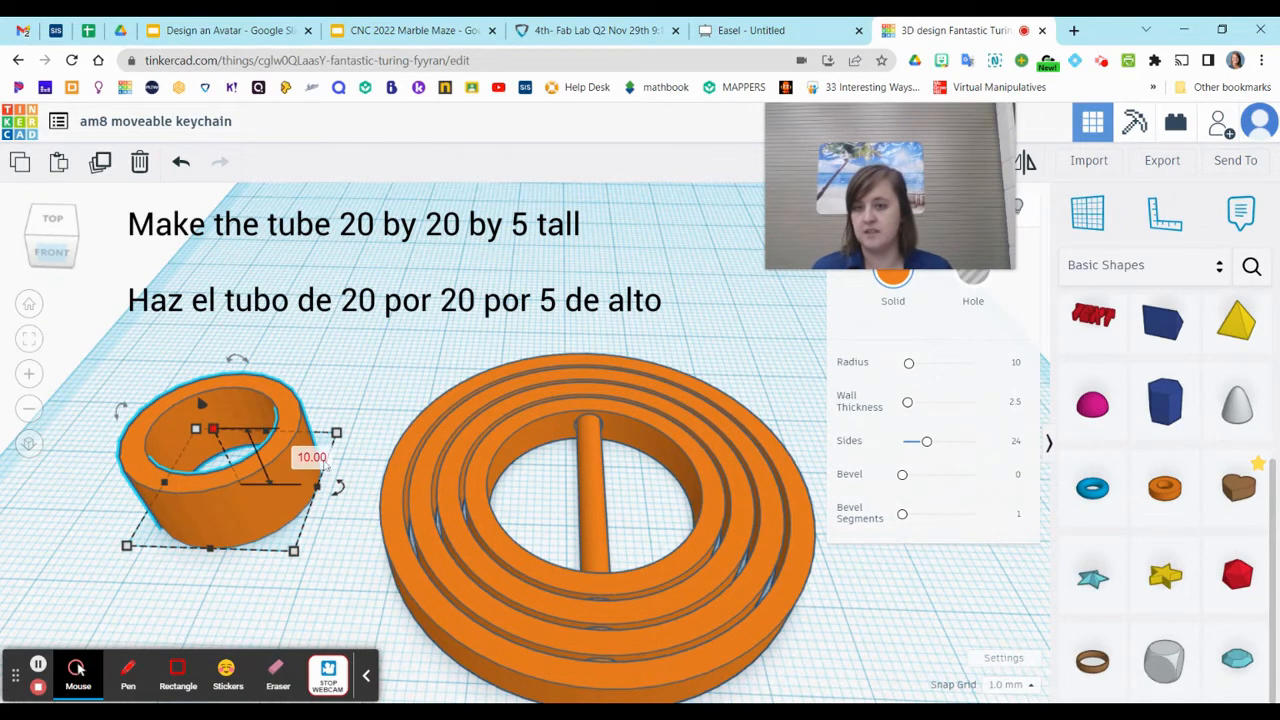
{"action": "left_click", "coordinate": [311, 456]}
{"action": "type", "text": "5"}
{"action": "key", "text": "Return"}
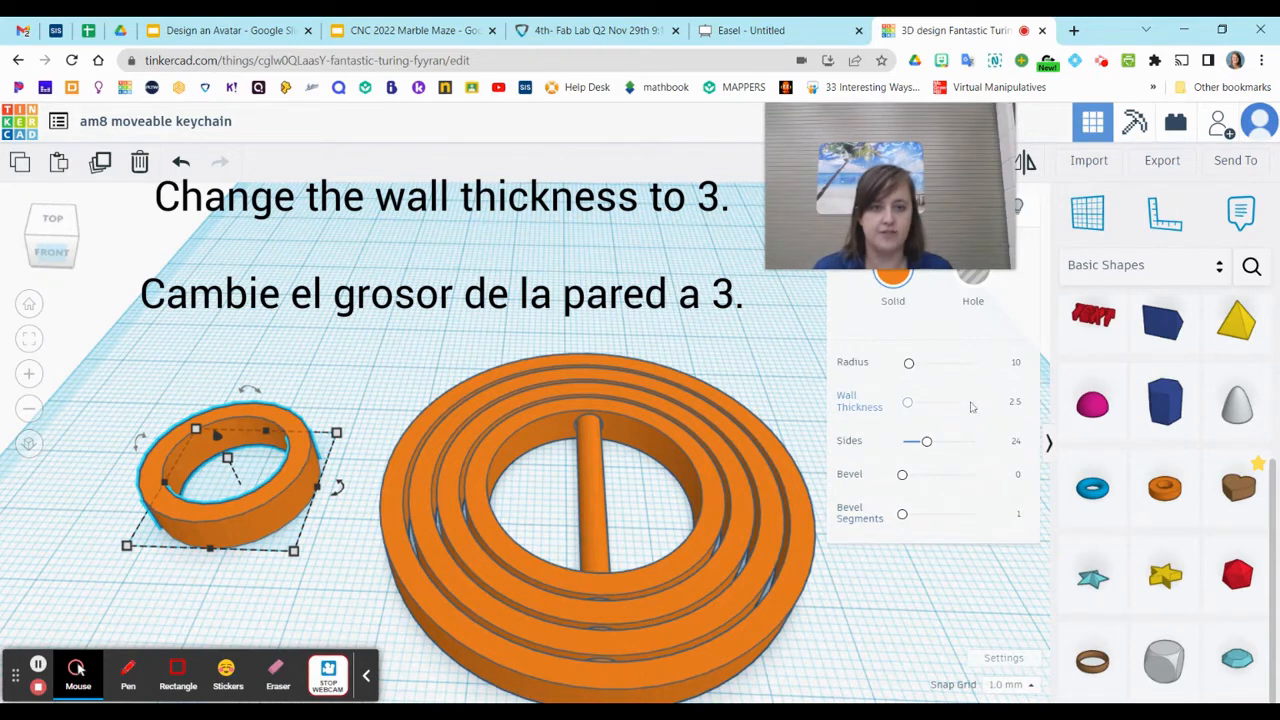
{"action": "left_click", "coordinate": [1016, 403]}
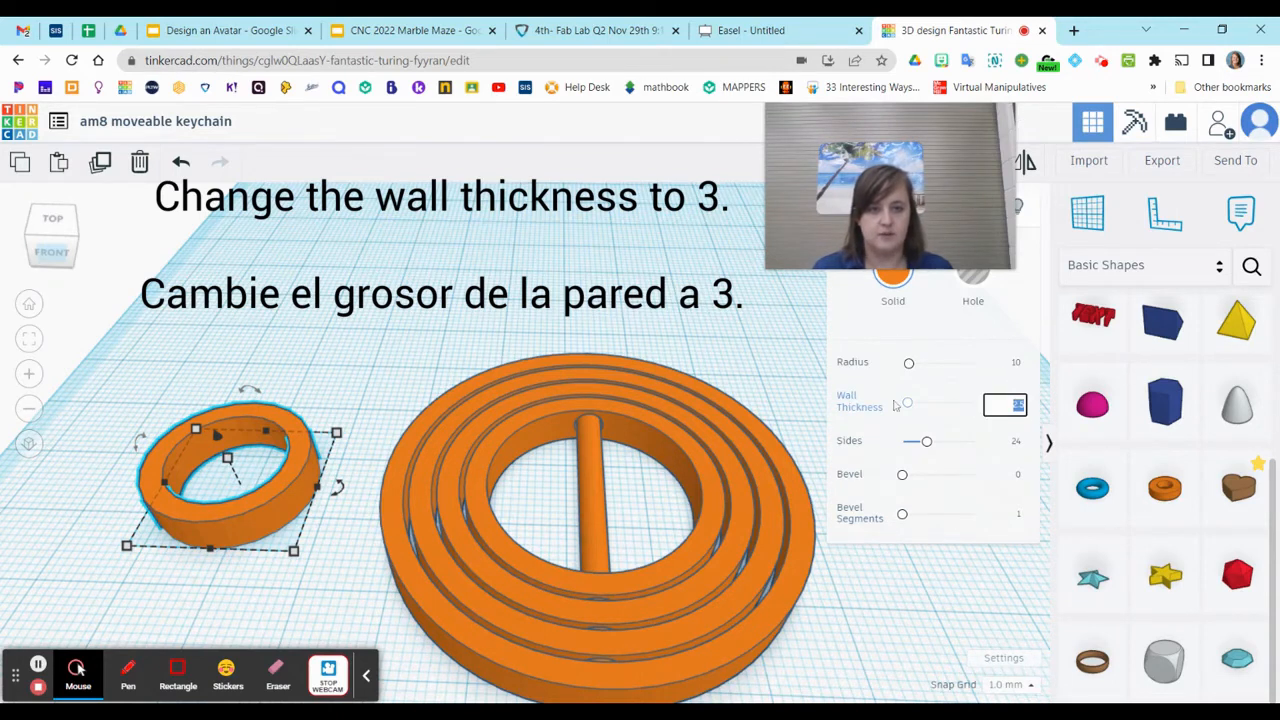
{"action": "left_click_drag", "start_coordinate": [911, 405], "coordinate": [996, 407]}
{"action": "key", "text": "Delete"}
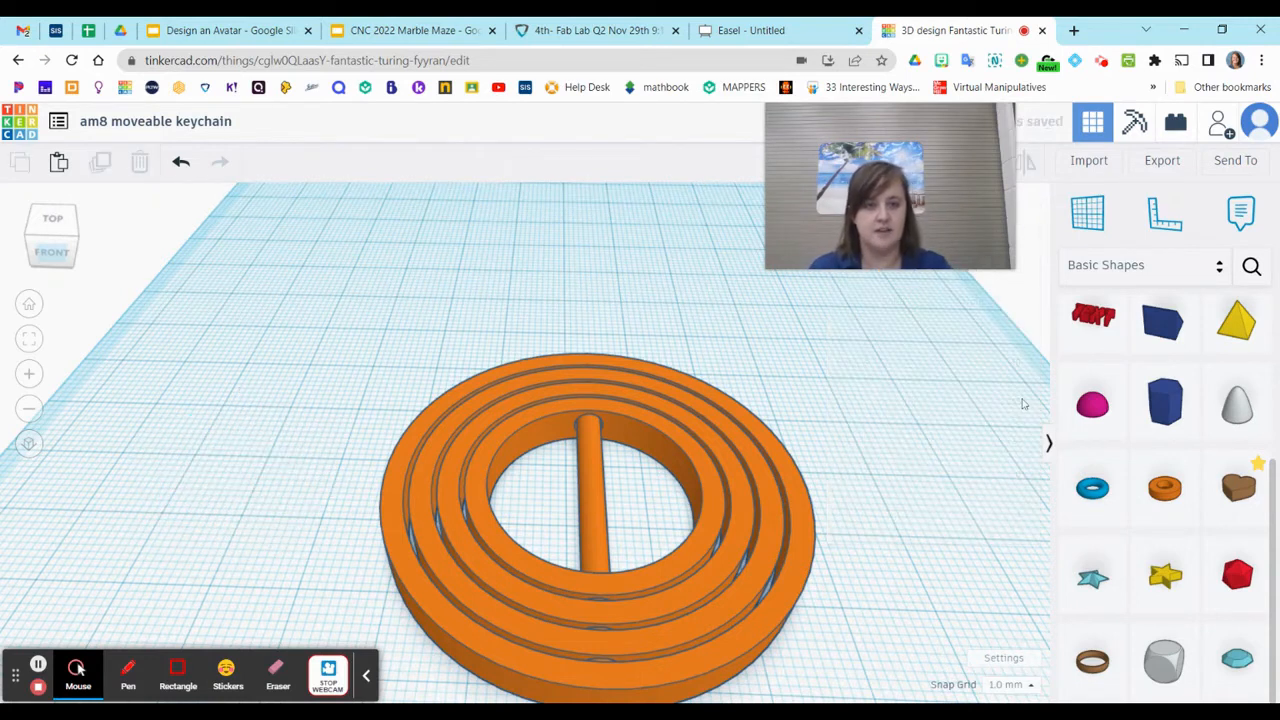
{"action": "key", "text": "ctrl+z"}
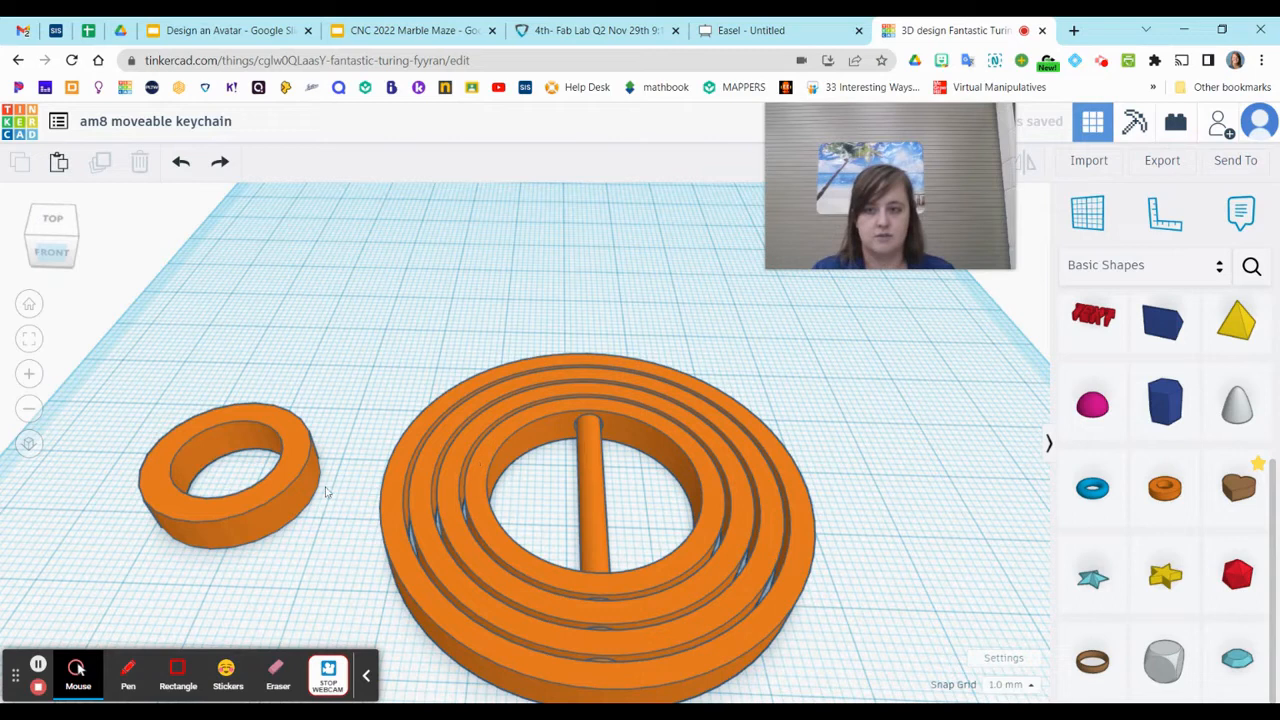
Set the small tube's wall thickness to 3
{"action": "left_click", "coordinate": [308, 482]}
{"action": "left_click", "coordinate": [1005, 405]}
{"action": "type", "text": "3"}
{"action": "key", "text": "Return"}
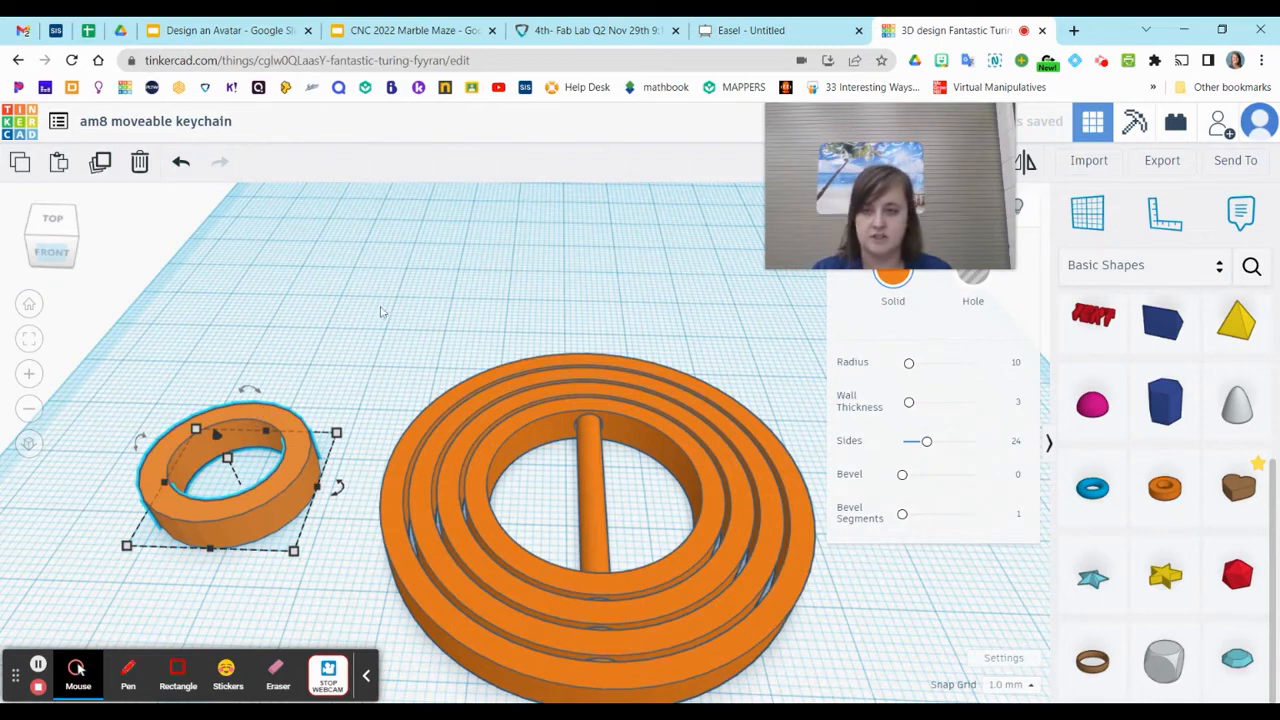
{"action": "left_click", "coordinate": [243, 608]}
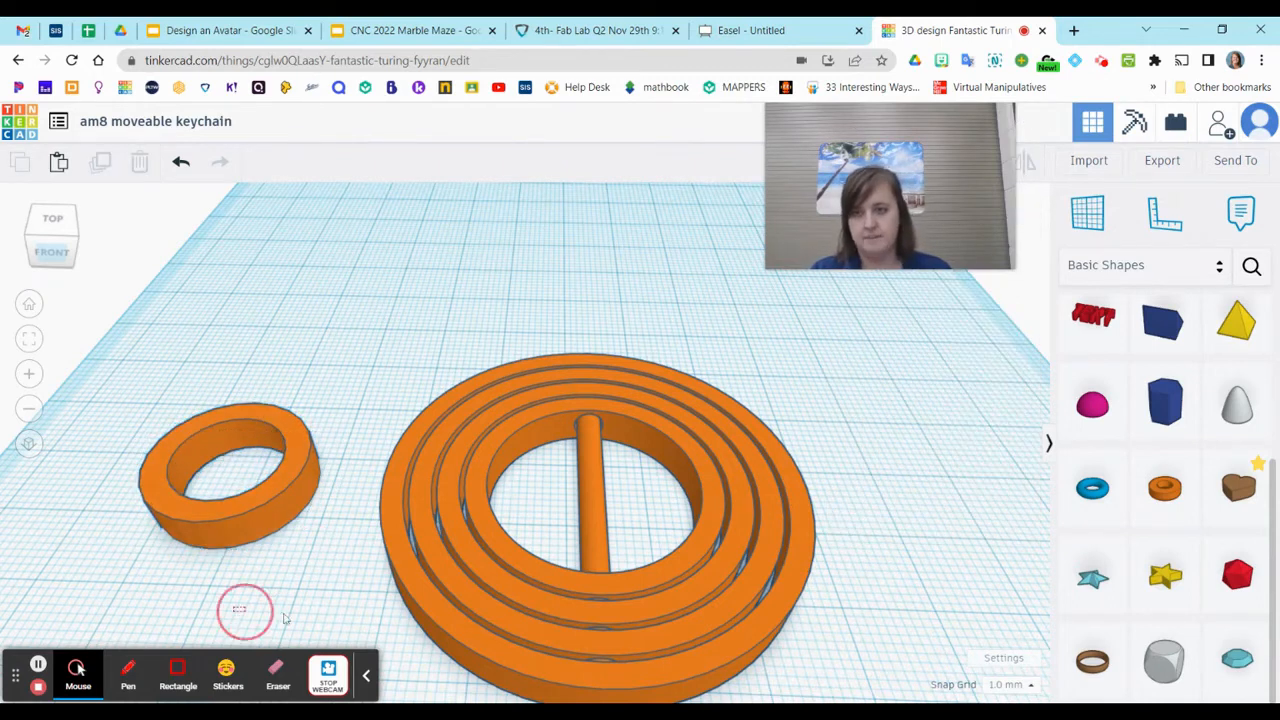
{"action": "left_click", "coordinate": [214, 537]}
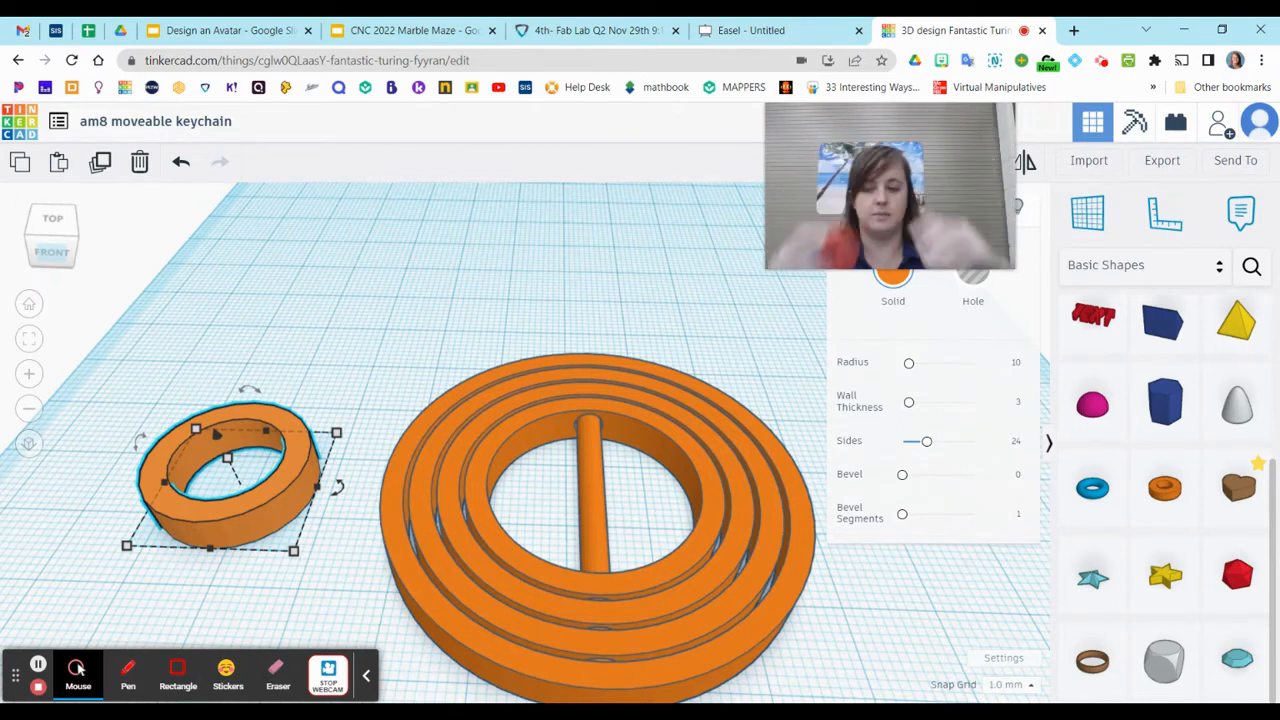
Add a box hole over the front half of the small tube and widen it to span the tube's full width
{"action": "scroll", "coordinate": [1110, 340], "scroll_direction": "up", "scroll_amount": 3}
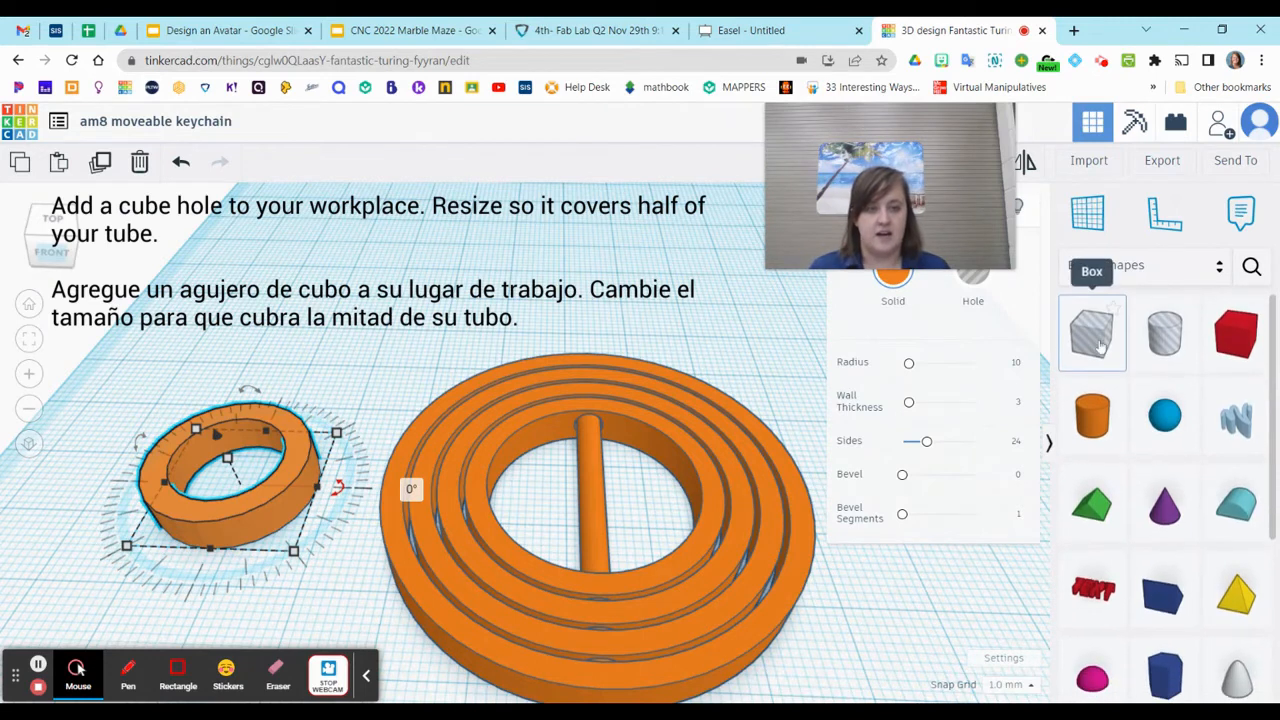
{"action": "left_click_drag", "start_coordinate": [1095, 340], "coordinate": [134, 553]}
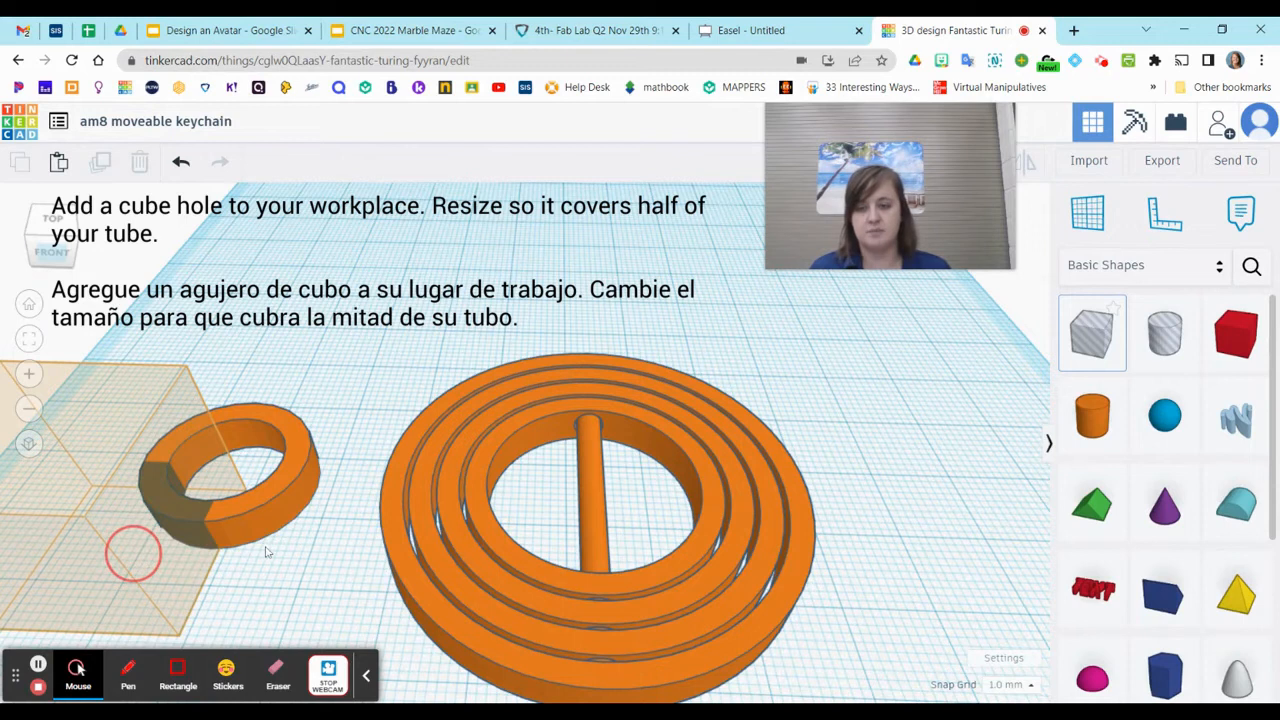
{"action": "scroll", "coordinate": [266, 551], "scroll_direction": "down", "scroll_amount": 3}
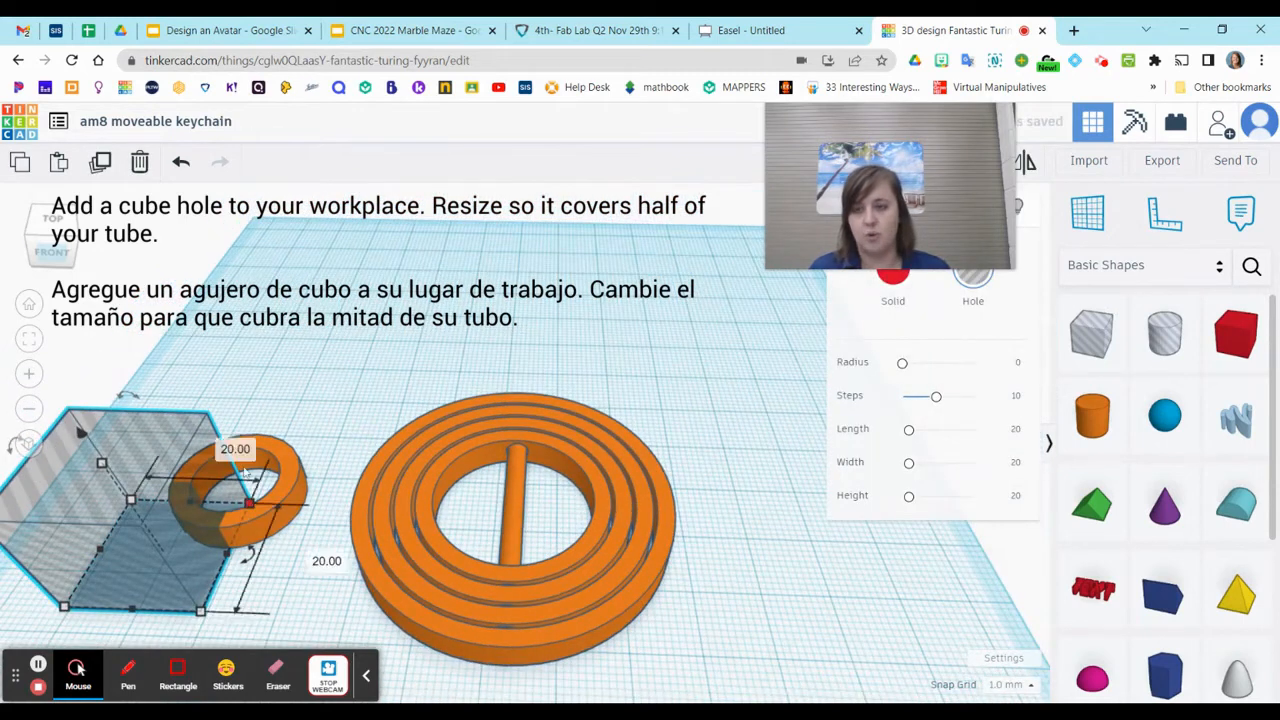
{"action": "left_click_drag", "start_coordinate": [229, 558], "coordinate": [305, 565]}
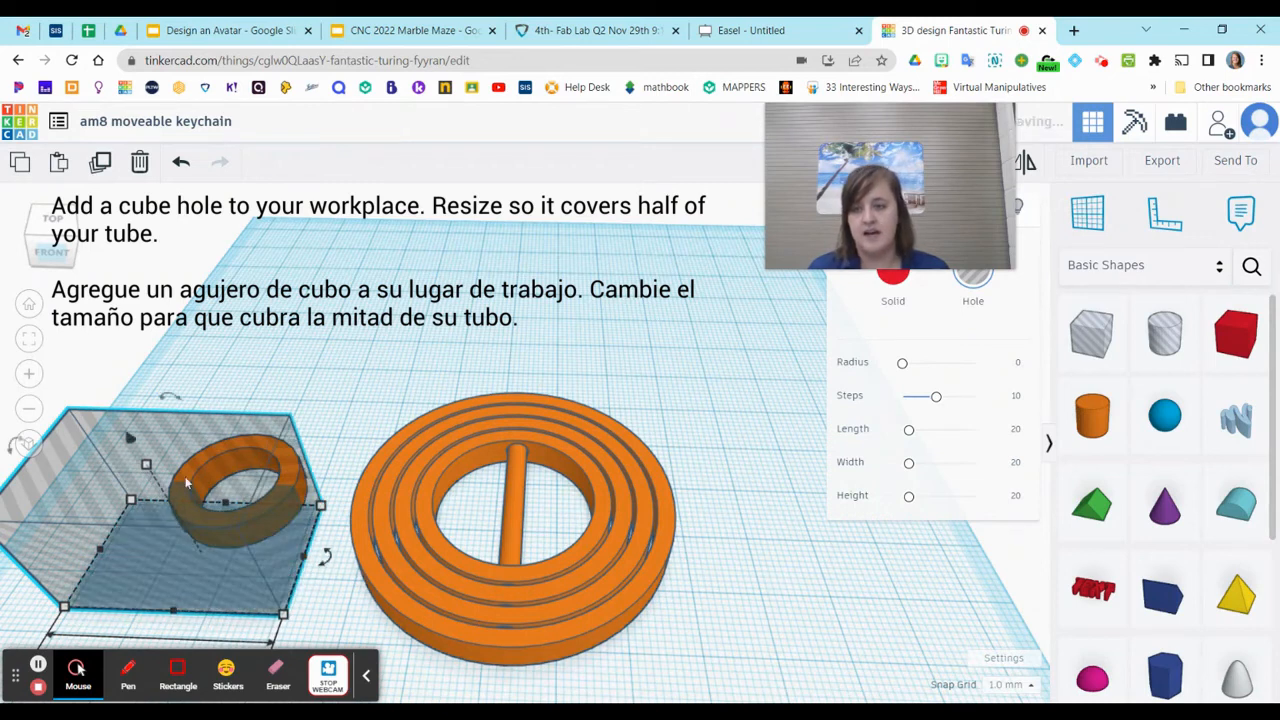
Select the small tube together with the box hole and group them to cut the tube into a half ring
{"action": "right_click_drag", "start_coordinate": [301, 435], "coordinate": [252, 572]}
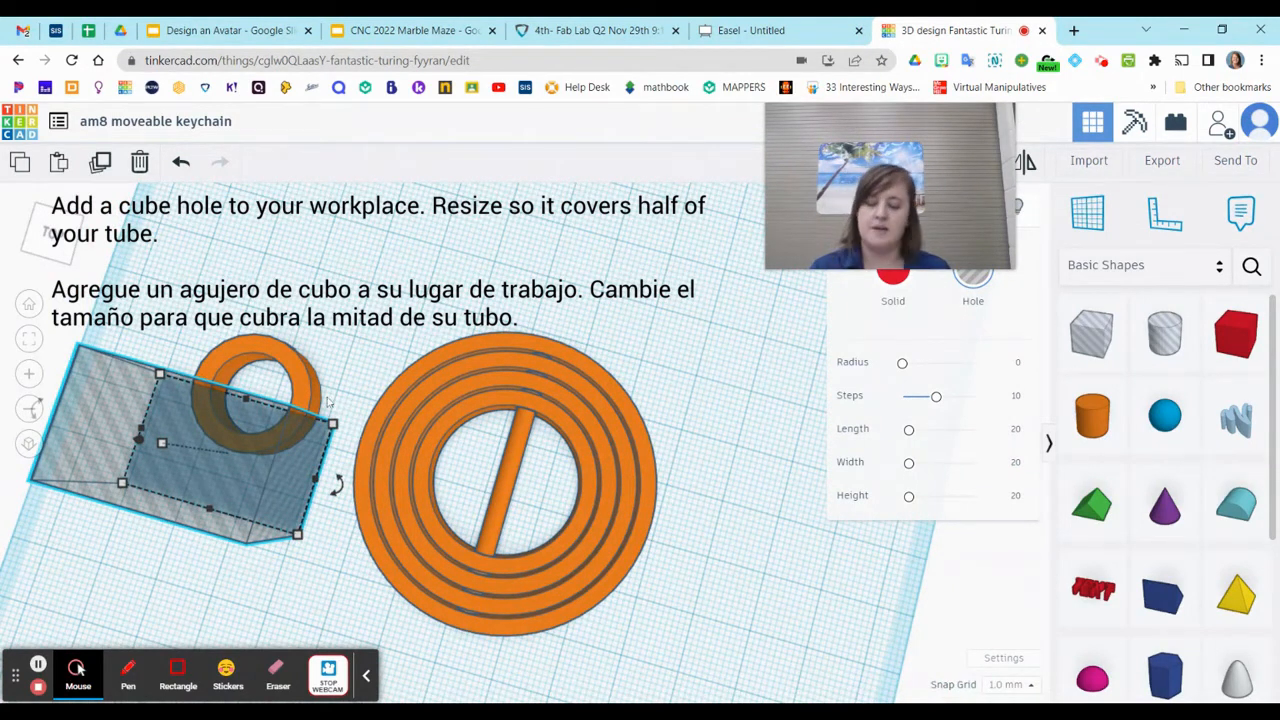
{"action": "left_click", "coordinate": [305, 385], "text": "shift"}
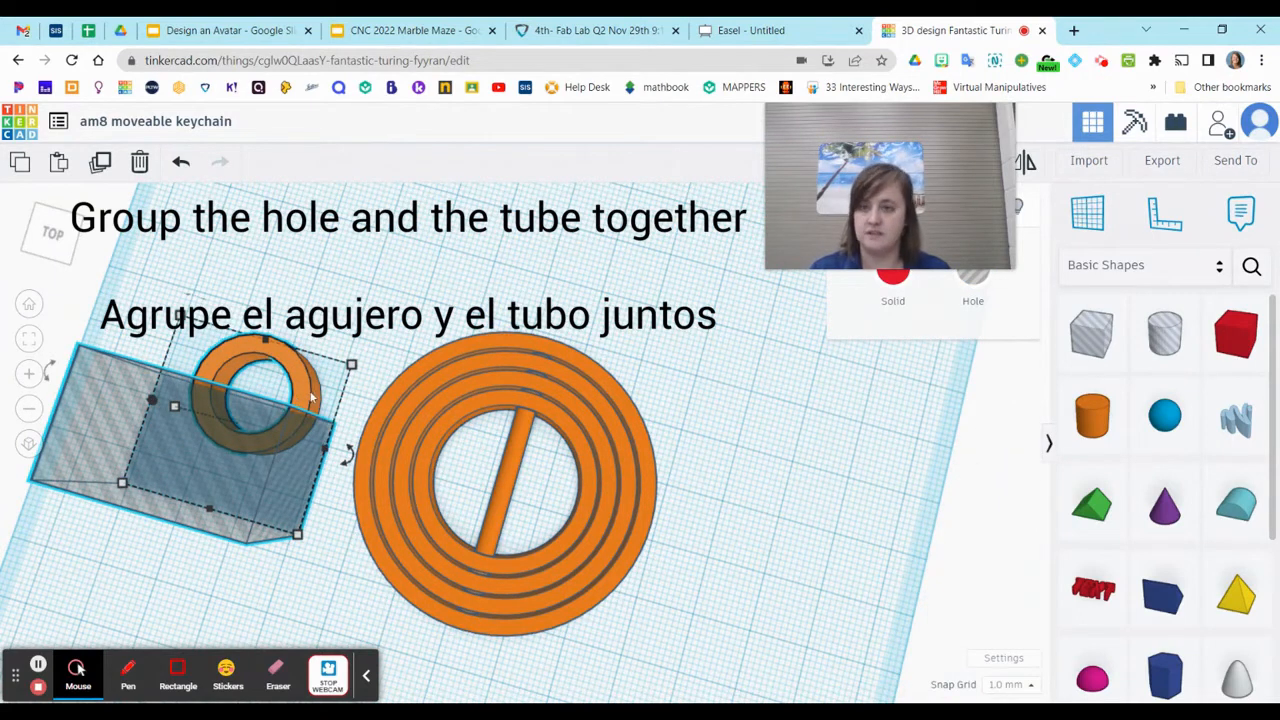
{"action": "left_click_drag", "start_coordinate": [968, 163], "coordinate": [995, 441]}
{"action": "left_click", "coordinate": [903, 162]}
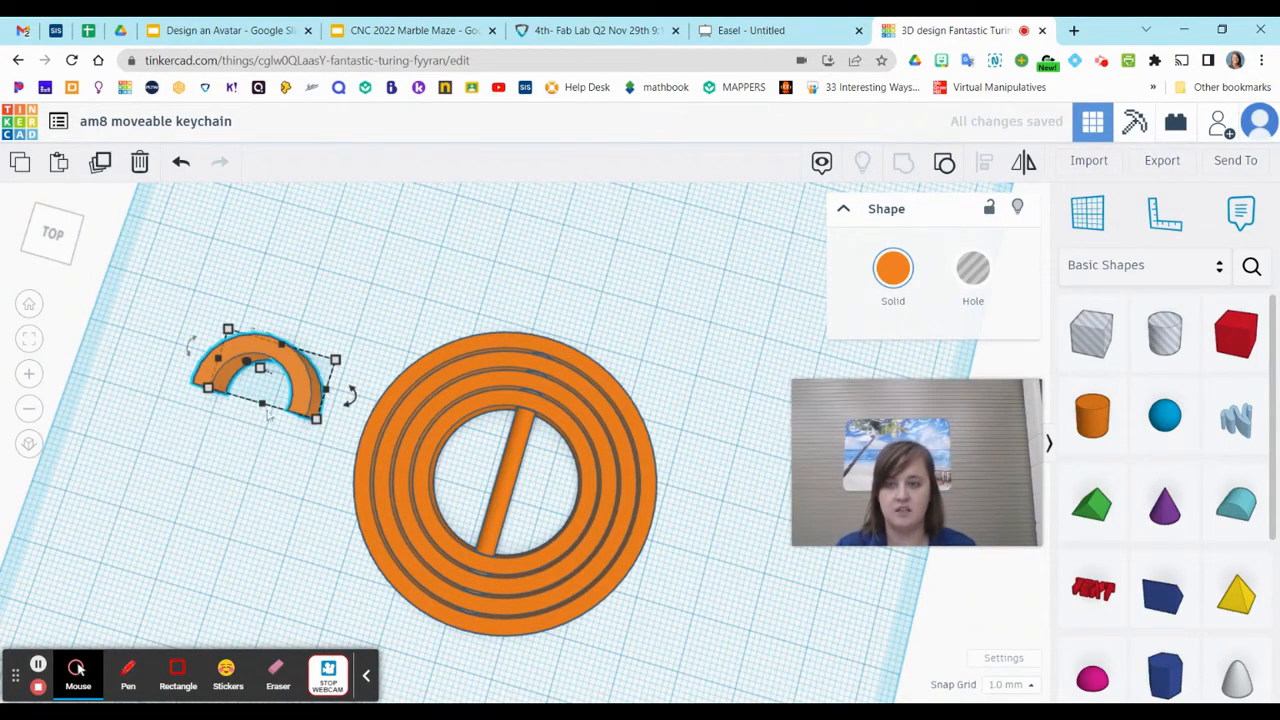
{"action": "left_click", "coordinate": [316, 523]}
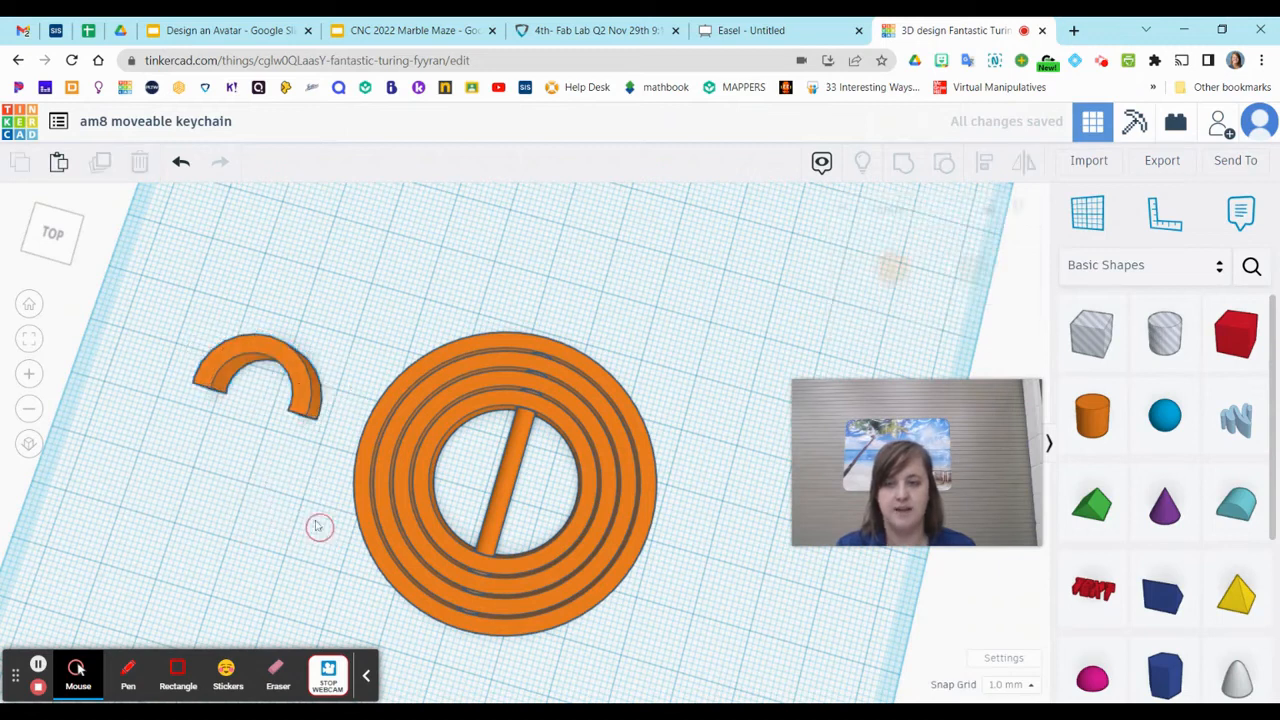
Move the half ring onto the outer ring's back edge so its ends overlap the ring as a hanging loop
{"action": "left_click_drag", "start_coordinate": [306, 384], "coordinate": [597, 343]}
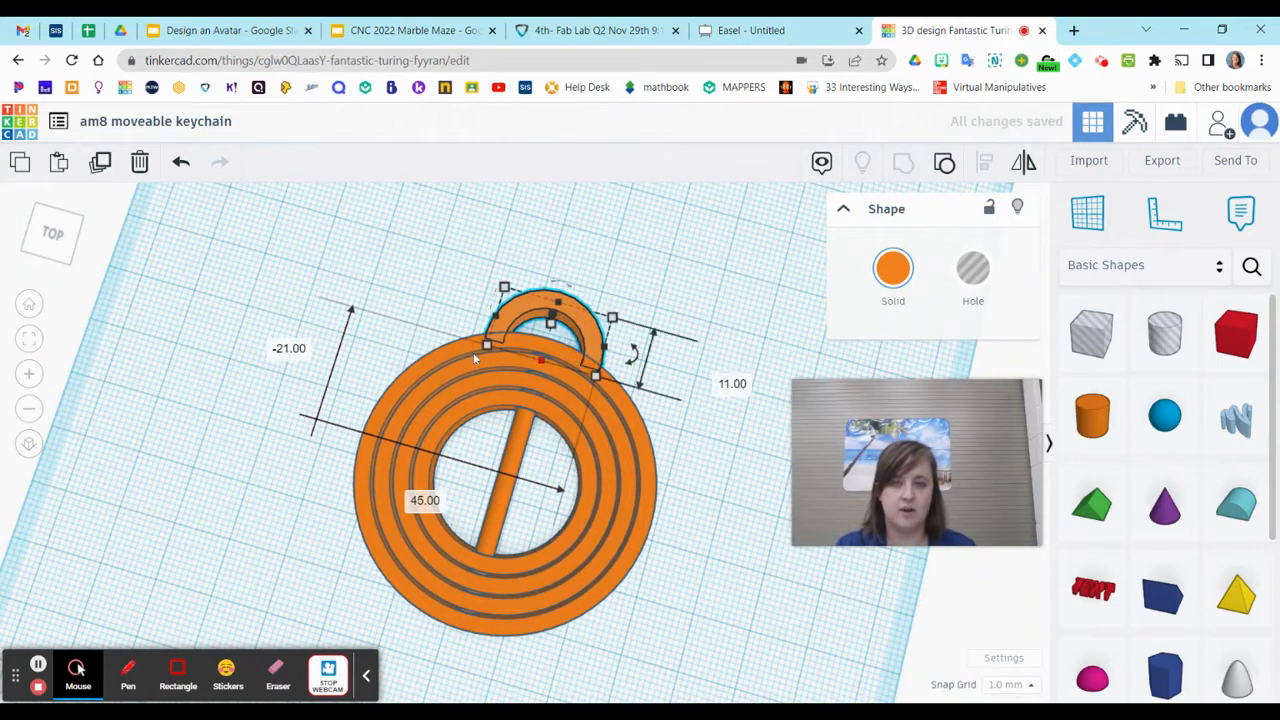
{"action": "left_click", "coordinate": [690, 318]}
{"action": "right_click_drag", "start_coordinate": [680, 286], "coordinate": [670, 391]}
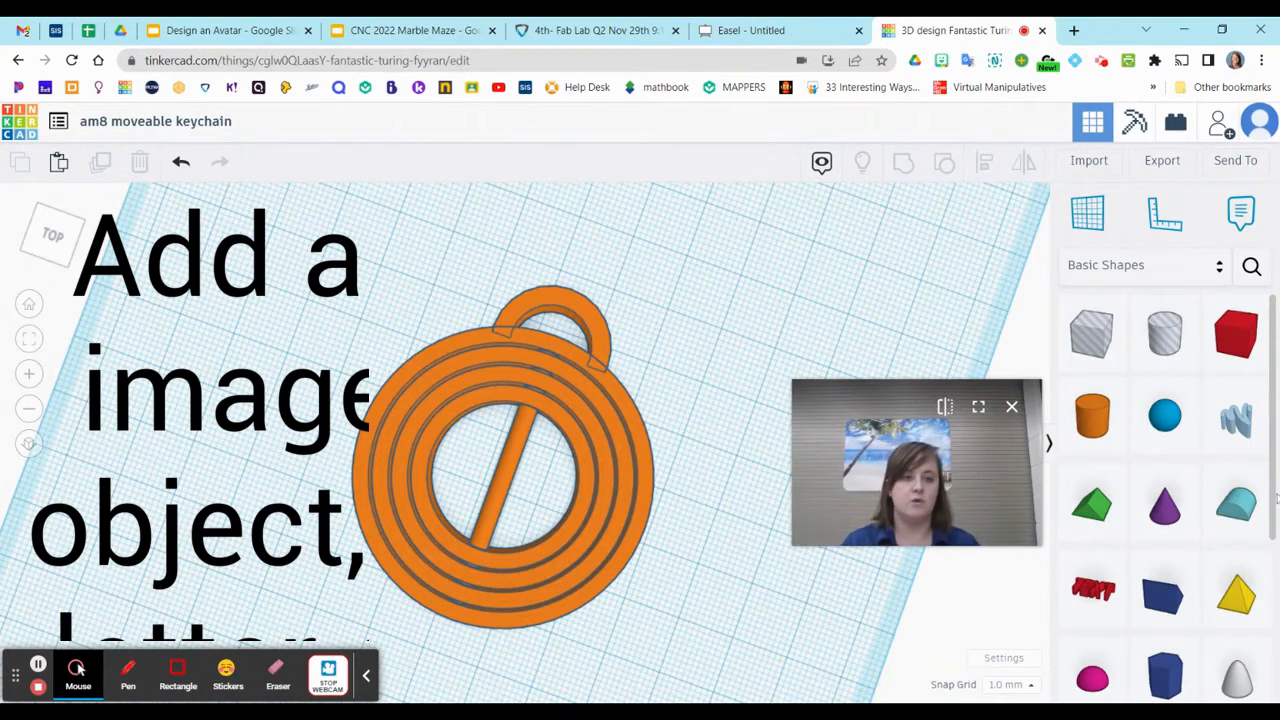
Browse the shape library categories and place a text shape from the basic shapes beside the rings
{"action": "scroll", "coordinate": [1165, 480], "scroll_direction": "down", "scroll_amount": 5}
{"action": "scroll", "coordinate": [1130, 540], "scroll_direction": "up", "scroll_amount": 1}
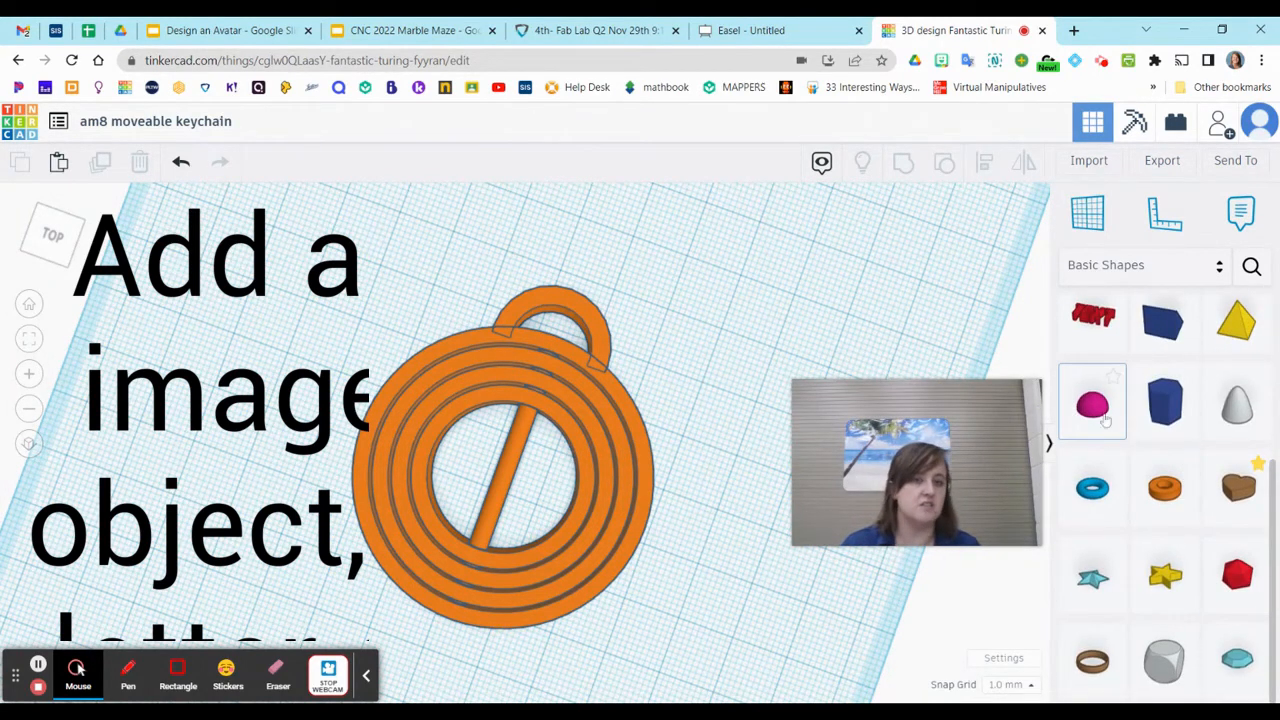
{"action": "scroll", "coordinate": [1243, 644], "scroll_direction": "down", "scroll_amount": 1}
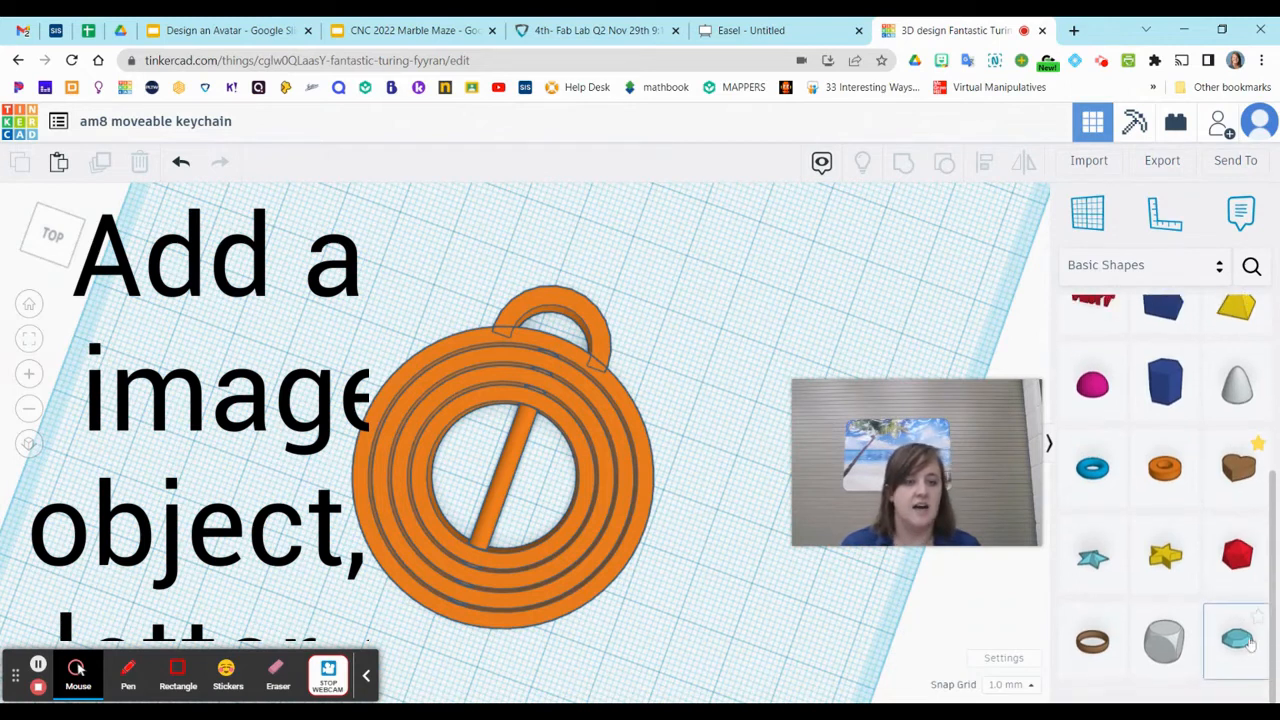
{"action": "left_click", "coordinate": [1158, 265]}
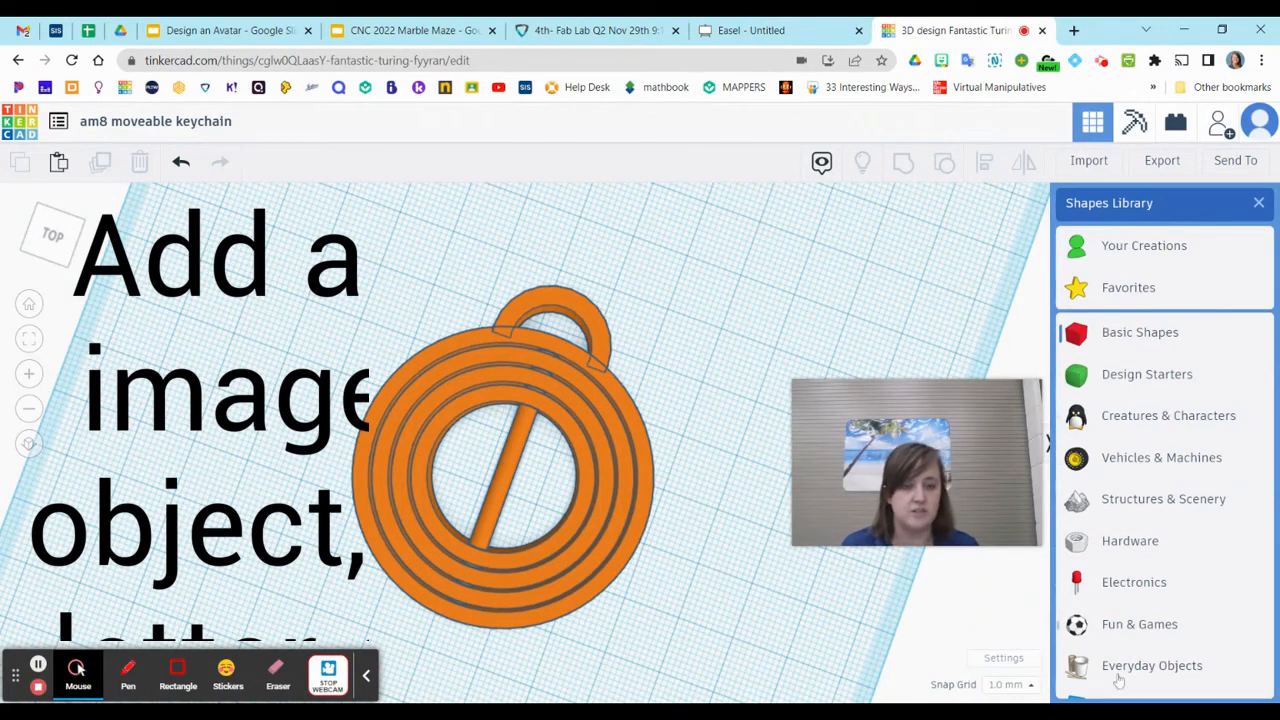
{"action": "scroll", "coordinate": [1141, 560], "scroll_direction": "down", "scroll_amount": 3}
{"action": "scroll", "coordinate": [1138, 453], "scroll_direction": "up", "scroll_amount": 3}
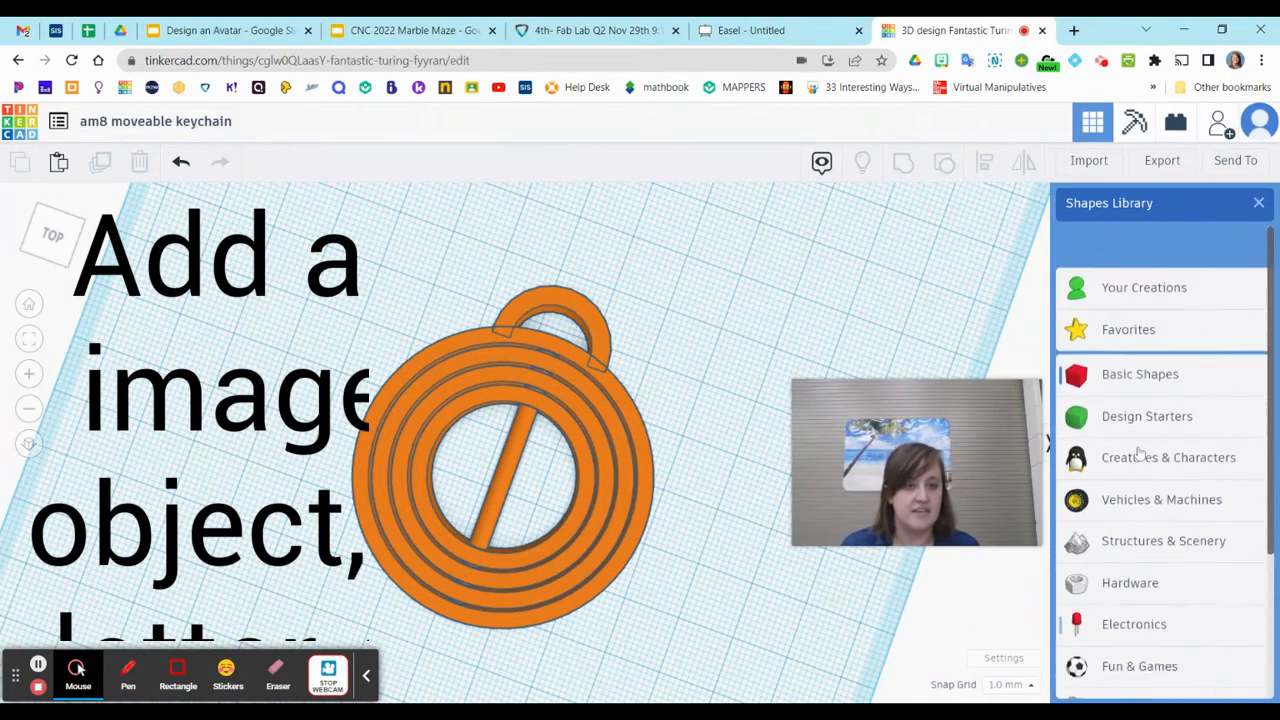
{"action": "left_click", "coordinate": [1106, 330]}
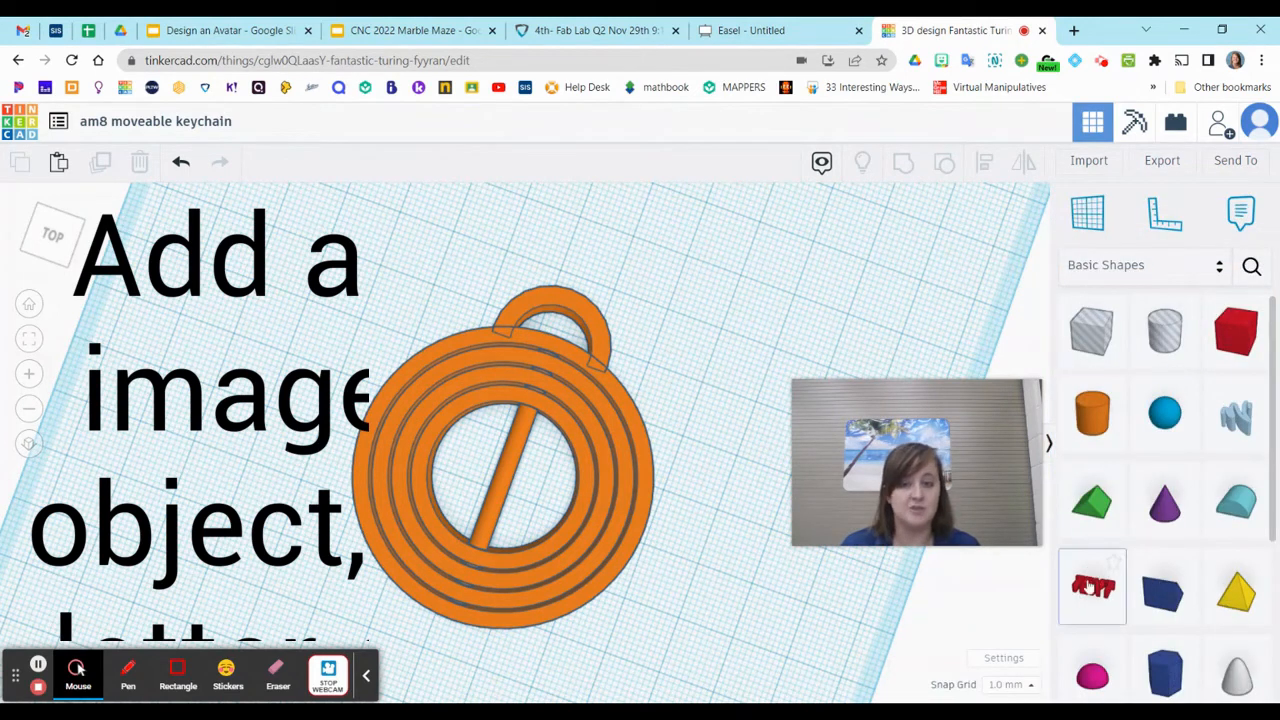
{"action": "left_click", "coordinate": [1098, 590]}
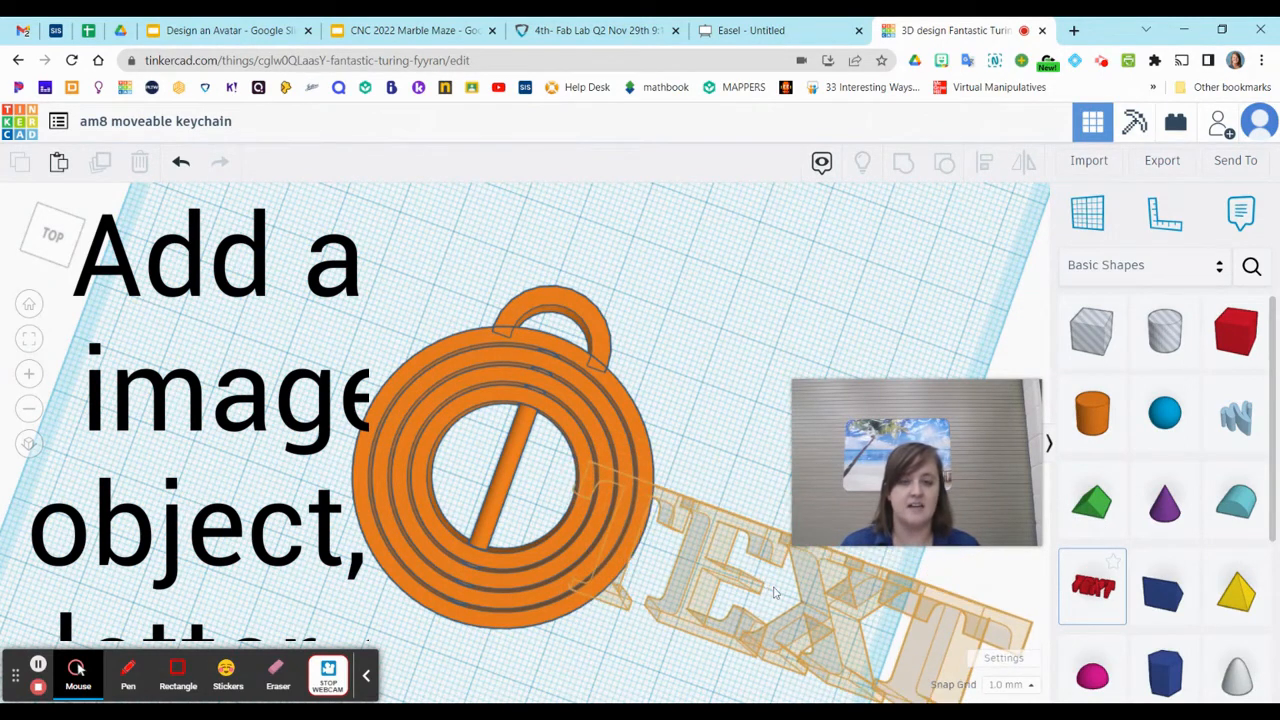
{"action": "left_click", "coordinate": [797, 648]}
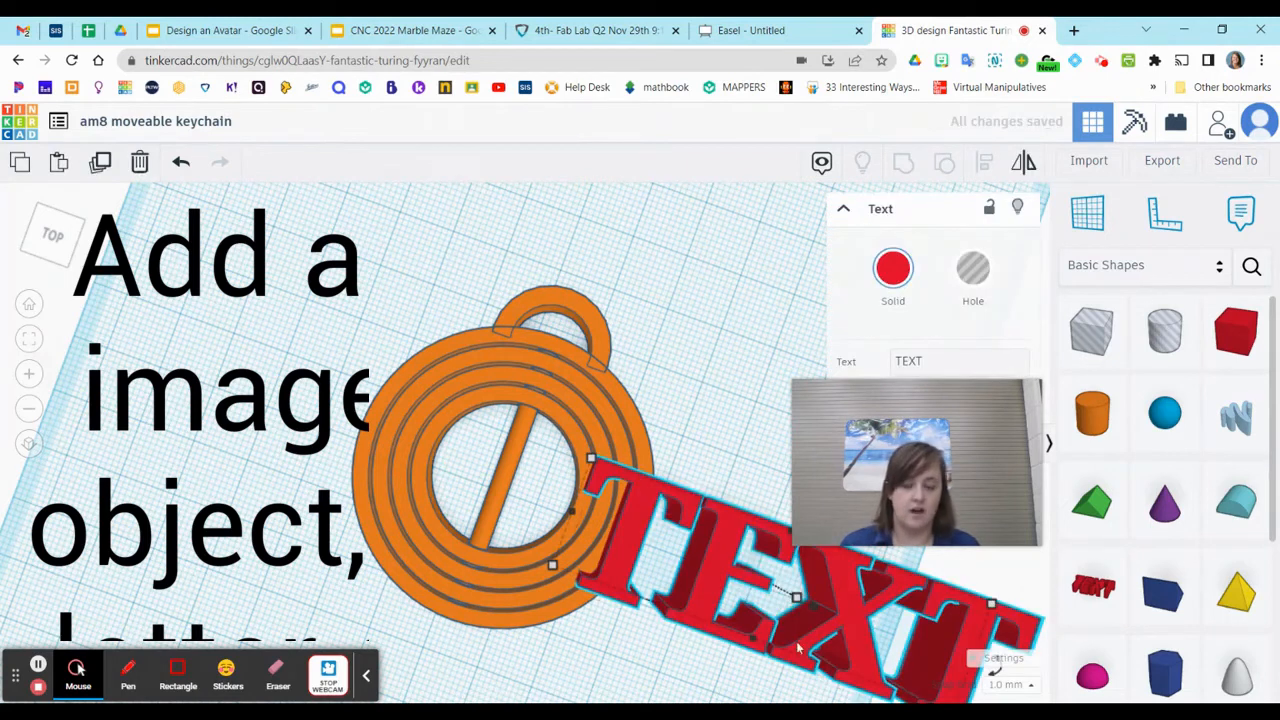
Move the text shape off the rings to the open workplane area behind the hanging loop
{"action": "right_click_drag", "start_coordinate": [853, 612], "coordinate": [860, 562]}
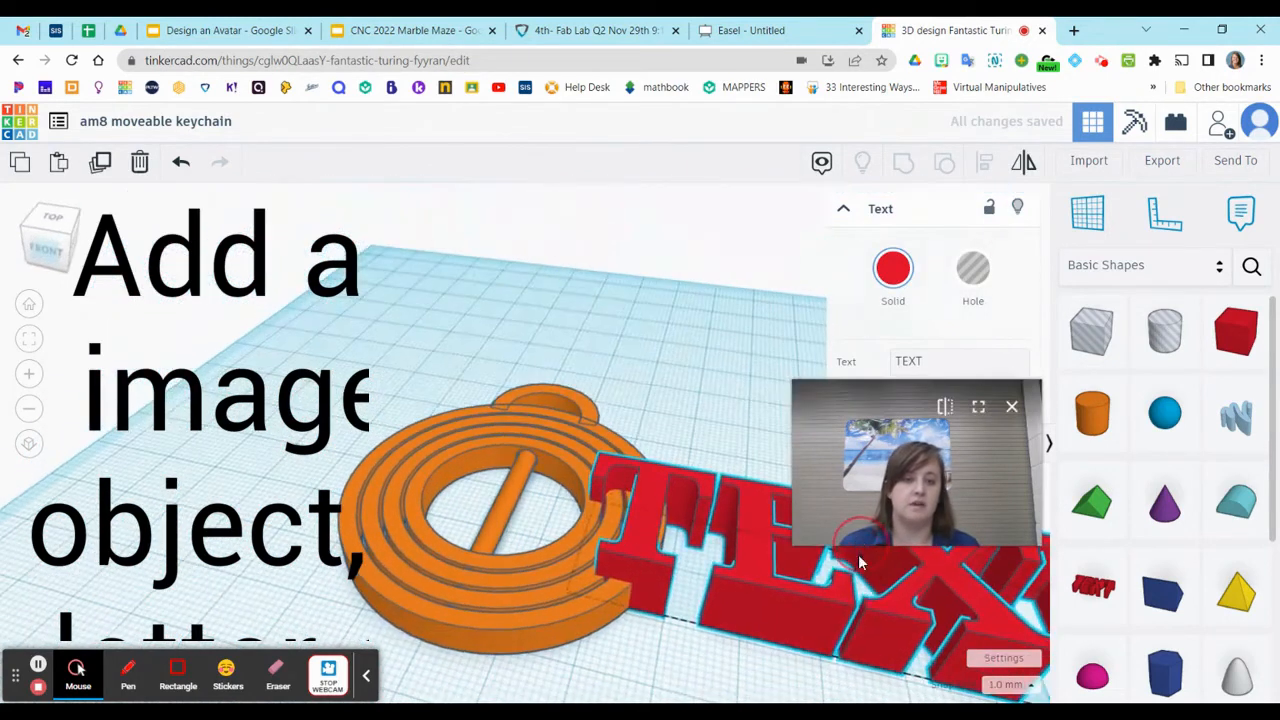
{"action": "left_click_drag", "start_coordinate": [886, 605], "coordinate": [590, 335]}
{"action": "left_click_drag", "start_coordinate": [926, 361], "coordinate": [857, 360]}
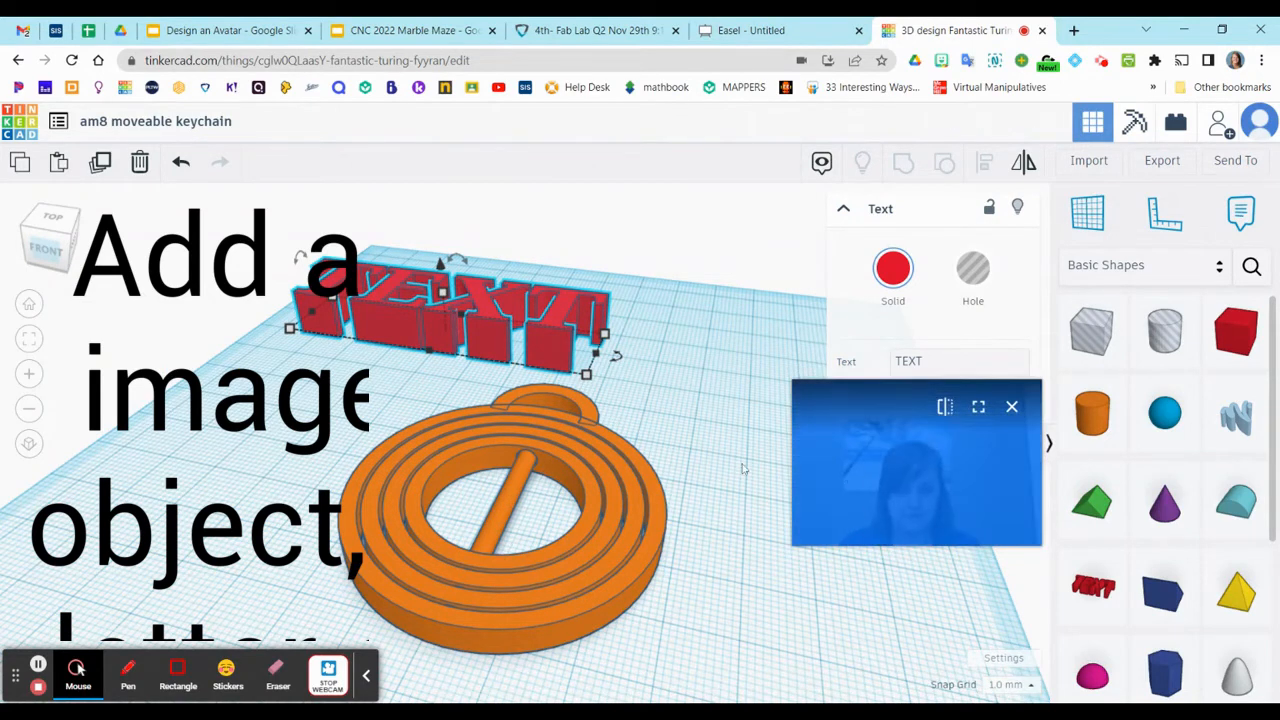
{"action": "left_click_drag", "start_coordinate": [738, 445], "coordinate": [828, 394]}
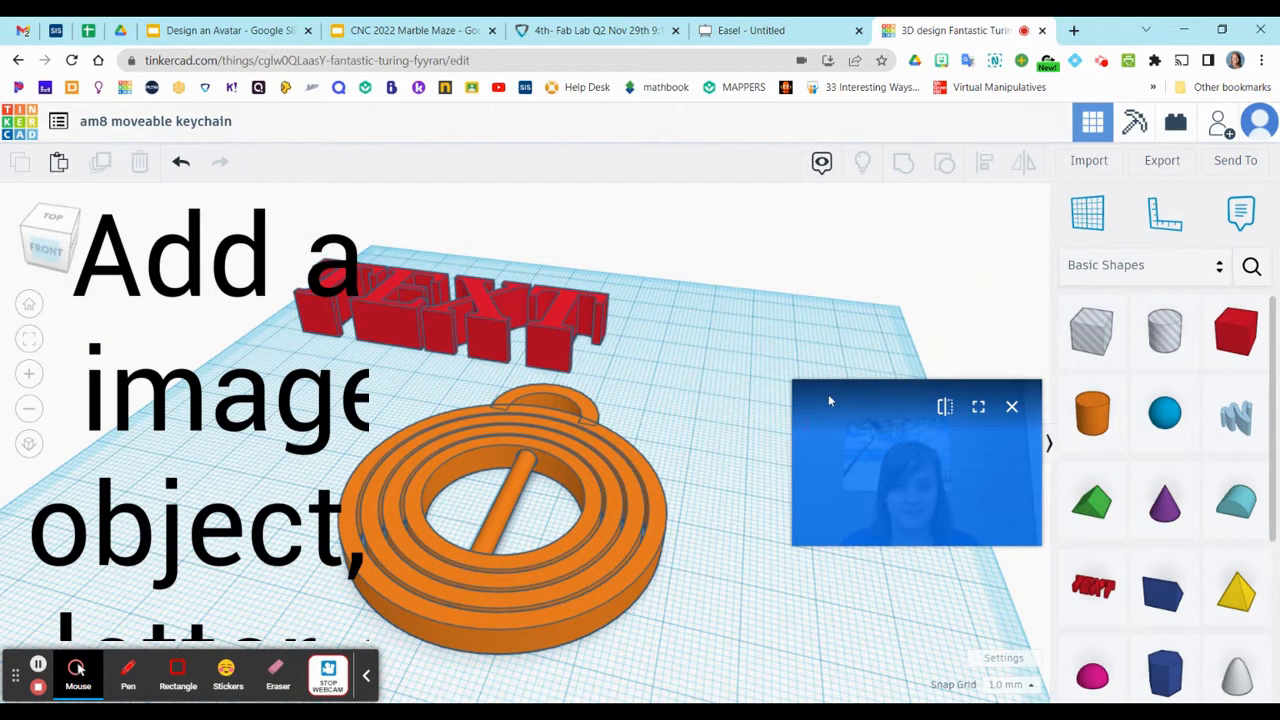
Select the text shape behind the rings and replace its wording with the single letter "M"
{"action": "left_click", "coordinate": [548, 330]}
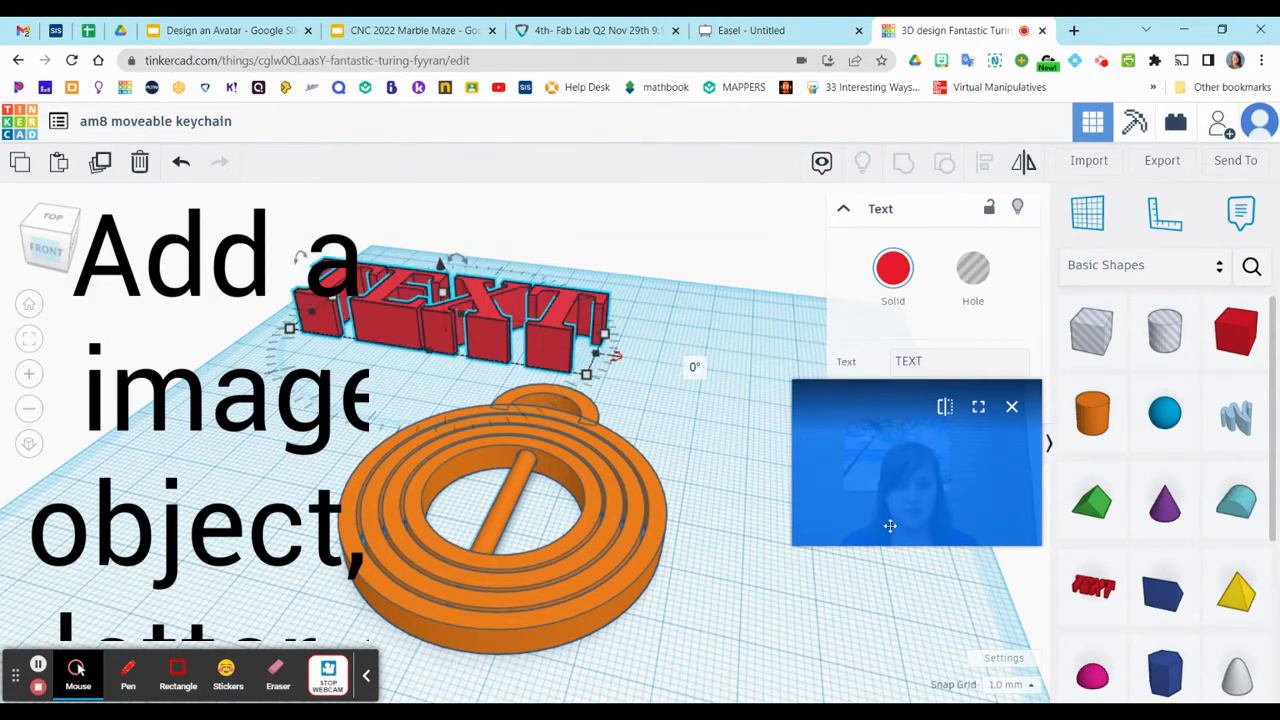
{"action": "left_click", "coordinate": [877, 620]}
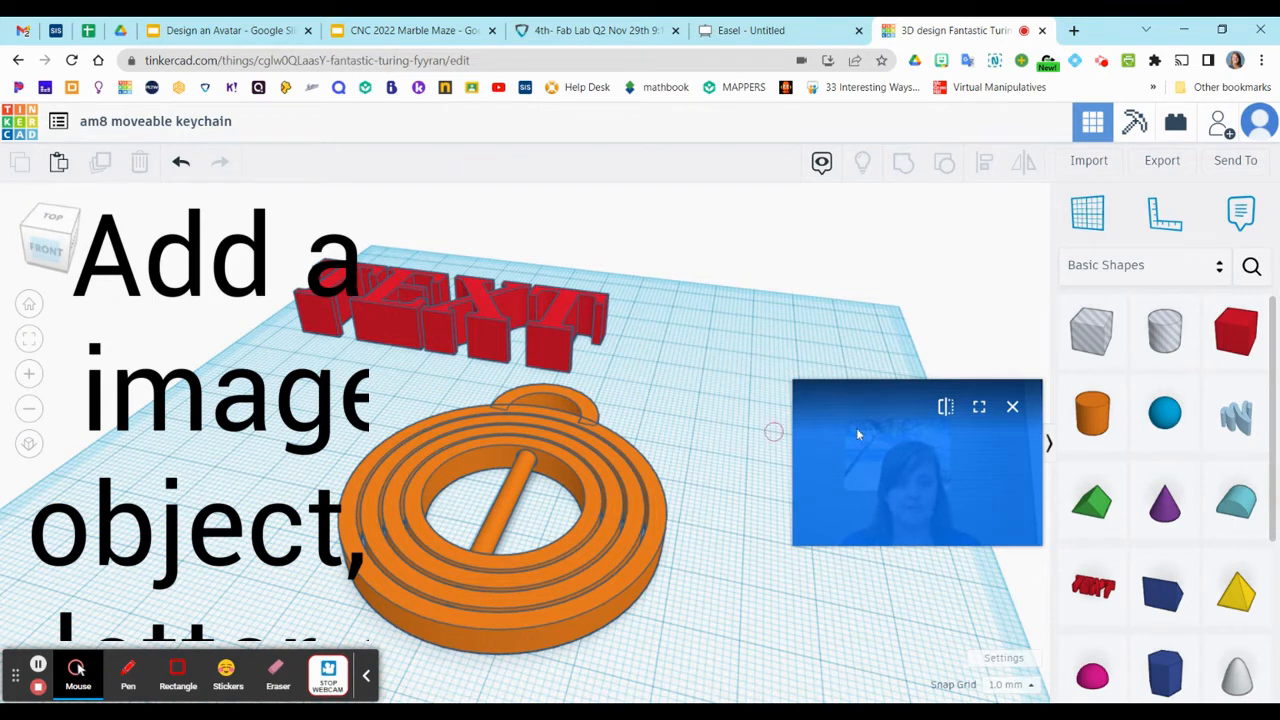
{"action": "left_click", "coordinate": [450, 297]}
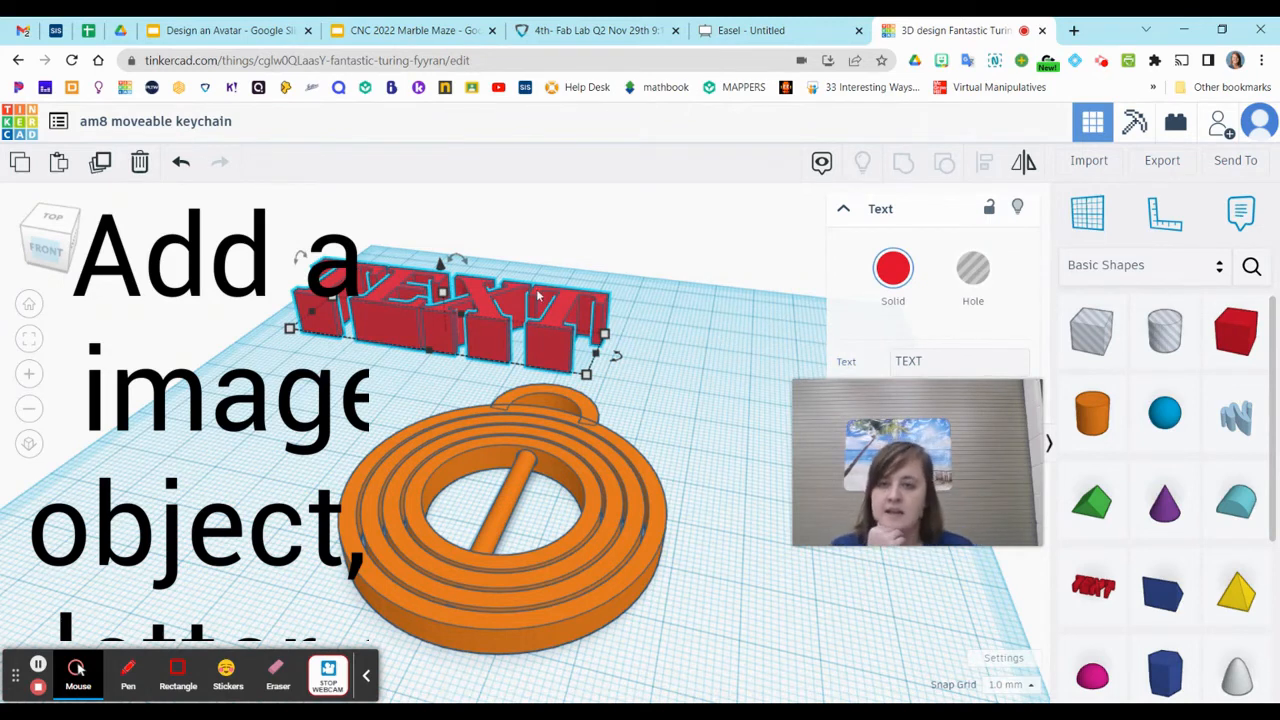
{"action": "left_click", "coordinate": [905, 362]}
{"action": "left_click_drag", "start_coordinate": [925, 362], "coordinate": [902, 362]}
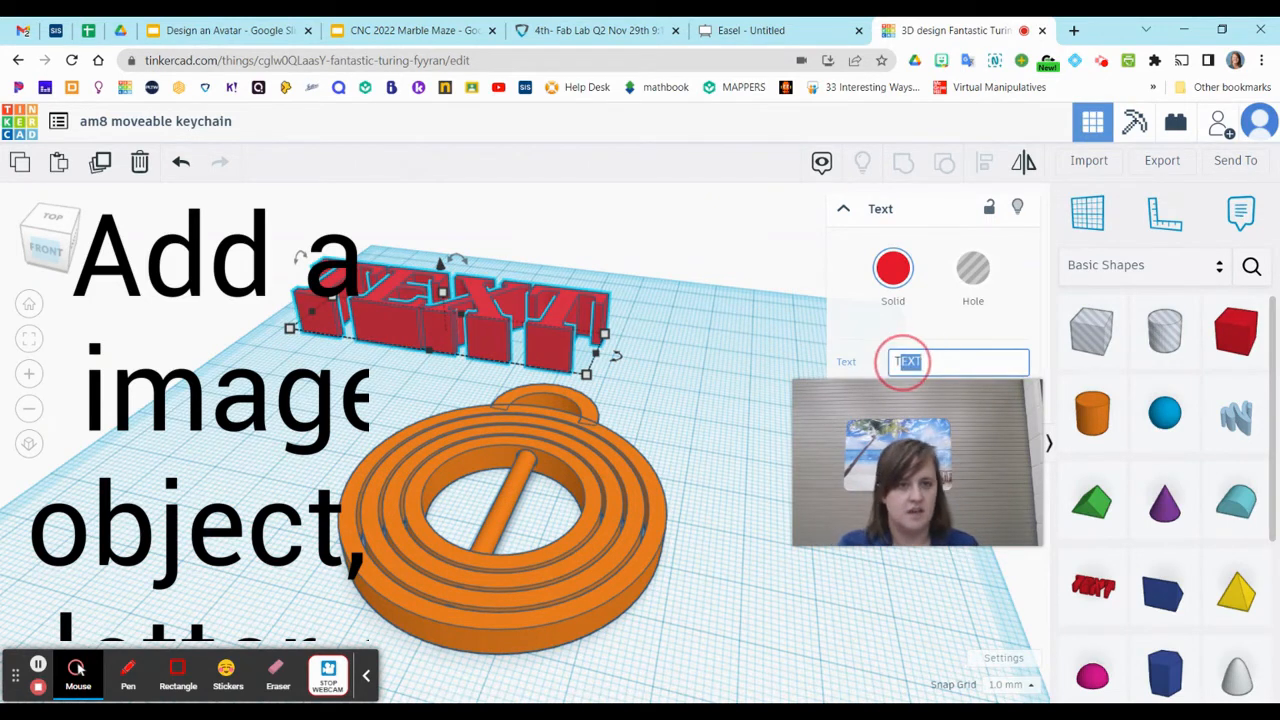
{"action": "key", "text": "BackSpace"}
{"action": "key", "text": "BackSpace"}
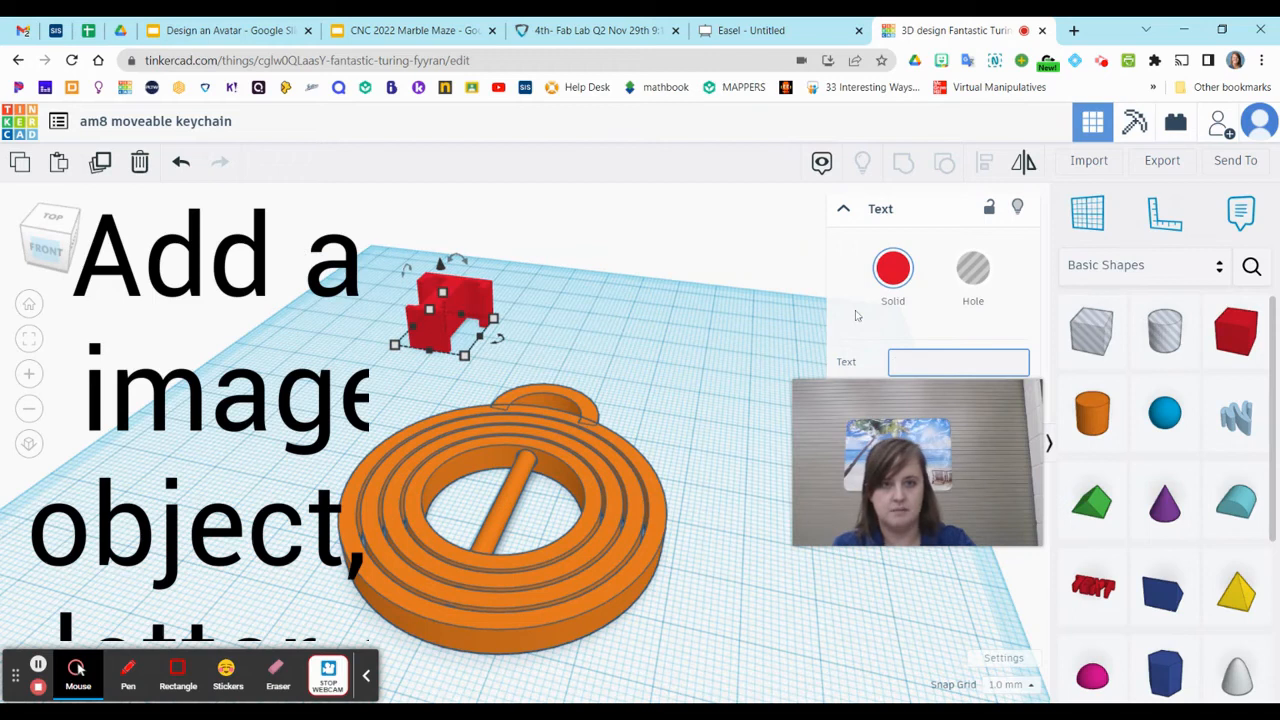
{"action": "type", "text": "M"}
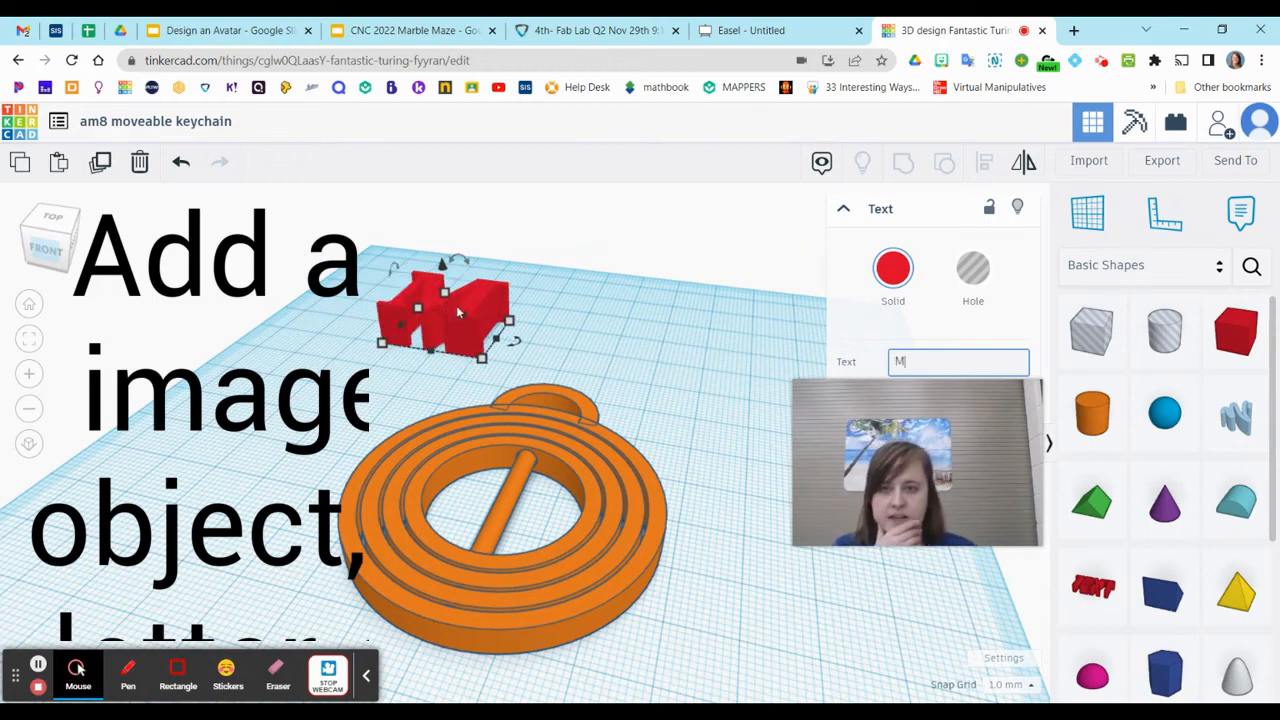
Move the letter M into the innermost ring's opening and shrink it to fit over the rod without touching the ring
{"action": "left_click_drag", "start_coordinate": [478, 301], "coordinate": [543, 499]}
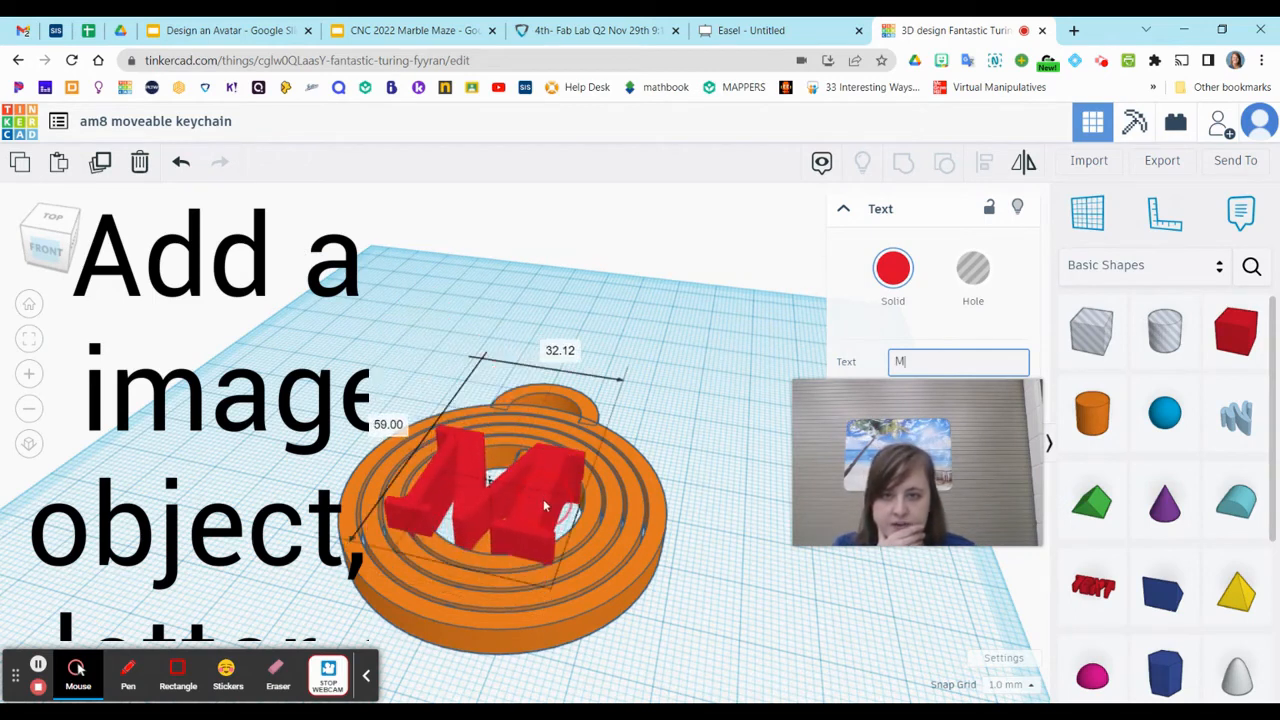
{"action": "right_click_drag", "start_coordinate": [440, 539], "coordinate": [545, 560]}
{"action": "left_click", "coordinate": [575, 452]}
{"action": "left_click_drag", "start_coordinate": [579, 438], "coordinate": [551, 461]}
{"action": "left_click_drag", "start_coordinate": [441, 564], "coordinate": [452, 549]}
{"action": "mouse_move", "coordinate": [511, 518]}
{"action": "left_mouse_down"}
{"action": "mouse_move", "coordinate": [535, 499]}
{"action": "mouse_move", "coordinate": [522, 498]}
{"action": "left_mouse_up"}
{"action": "right_click_drag", "start_coordinate": [606, 552], "coordinate": [552, 558]}
{"action": "right_click_drag", "start_coordinate": [461, 572], "coordinate": [508, 575]}
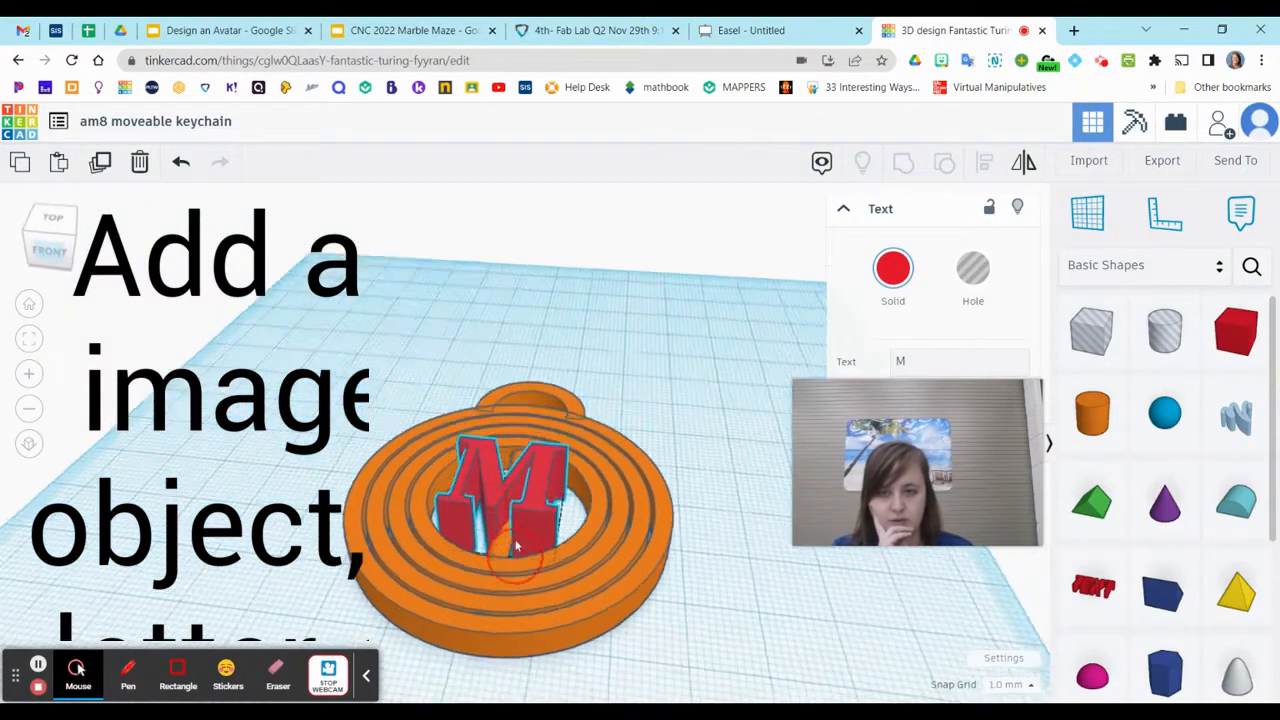
Set the letter M's height to 5 mm
{"action": "left_click", "coordinate": [601, 502]}
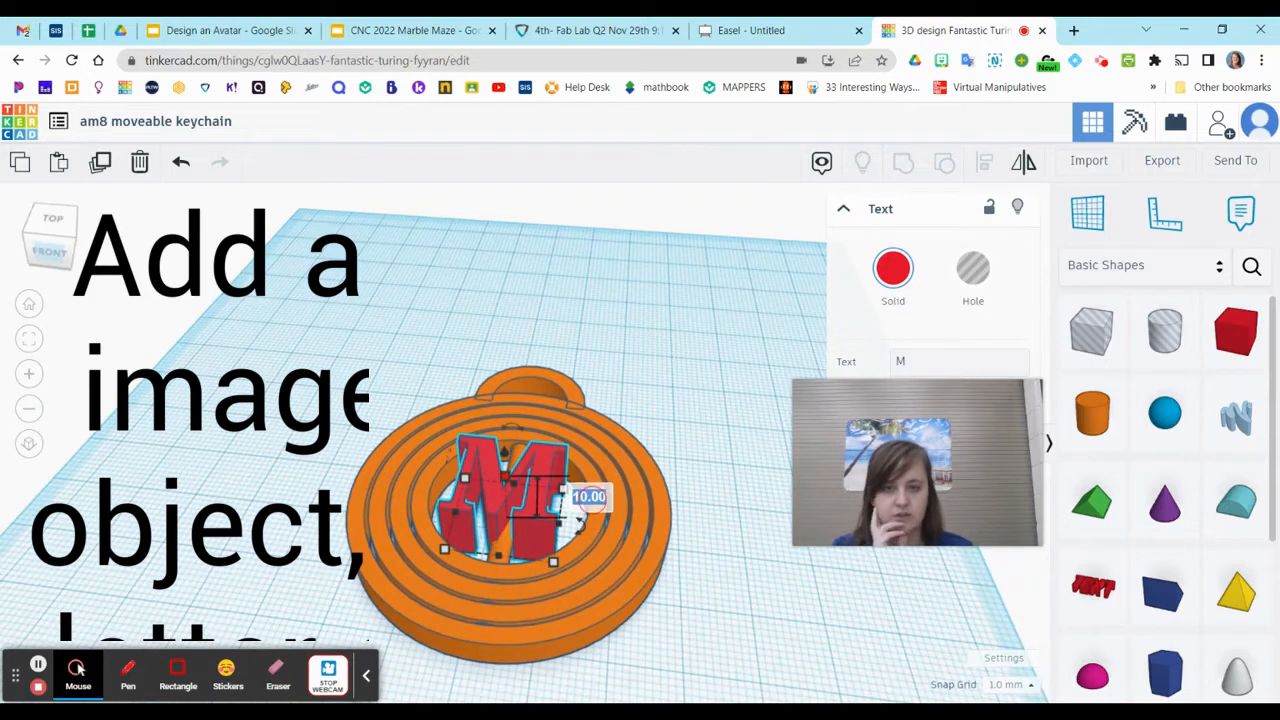
{"action": "type", "text": "5"}
{"action": "key", "text": "Return"}
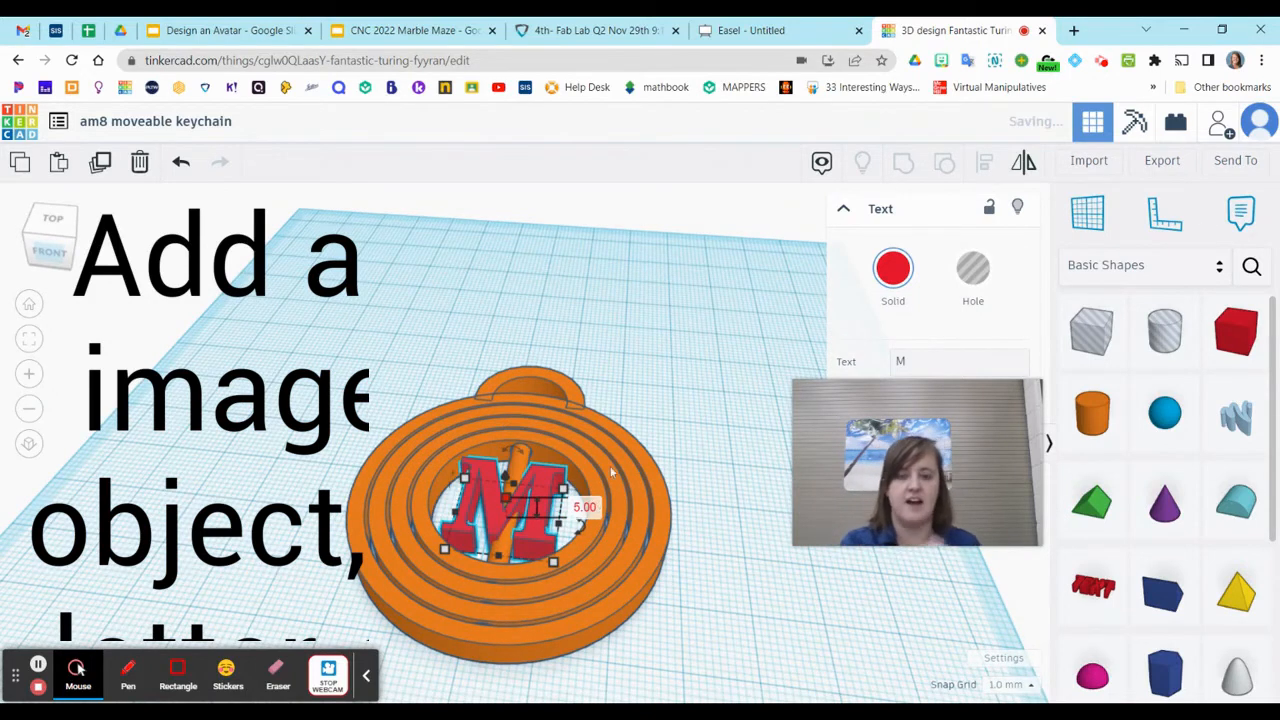
Select the rings, hanging loop and letter M together and group them into one shape
{"action": "right_click_drag", "start_coordinate": [632, 545], "coordinate": [596, 563]}
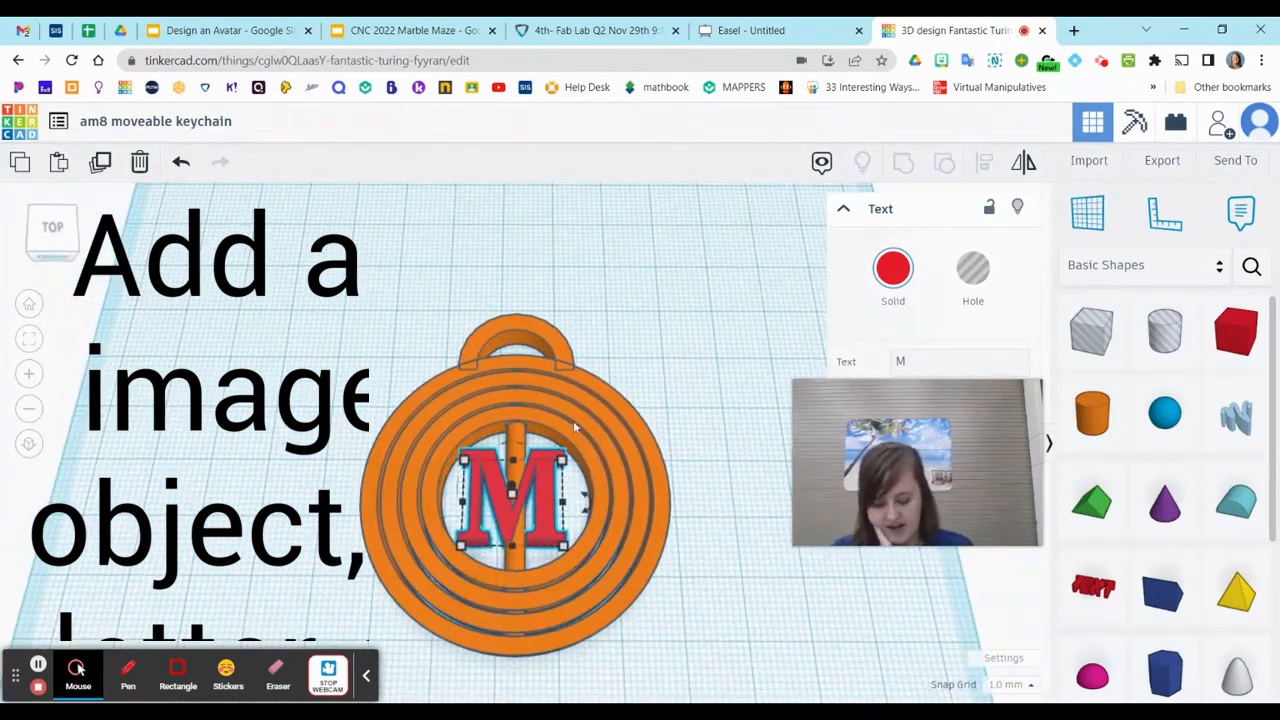
{"action": "scroll", "coordinate": [573, 420], "scroll_direction": "down", "scroll_amount": 2}
{"action": "left_click_drag", "start_coordinate": [358, 270], "coordinate": [760, 654]}
{"action": "left_click", "coordinate": [905, 165]}
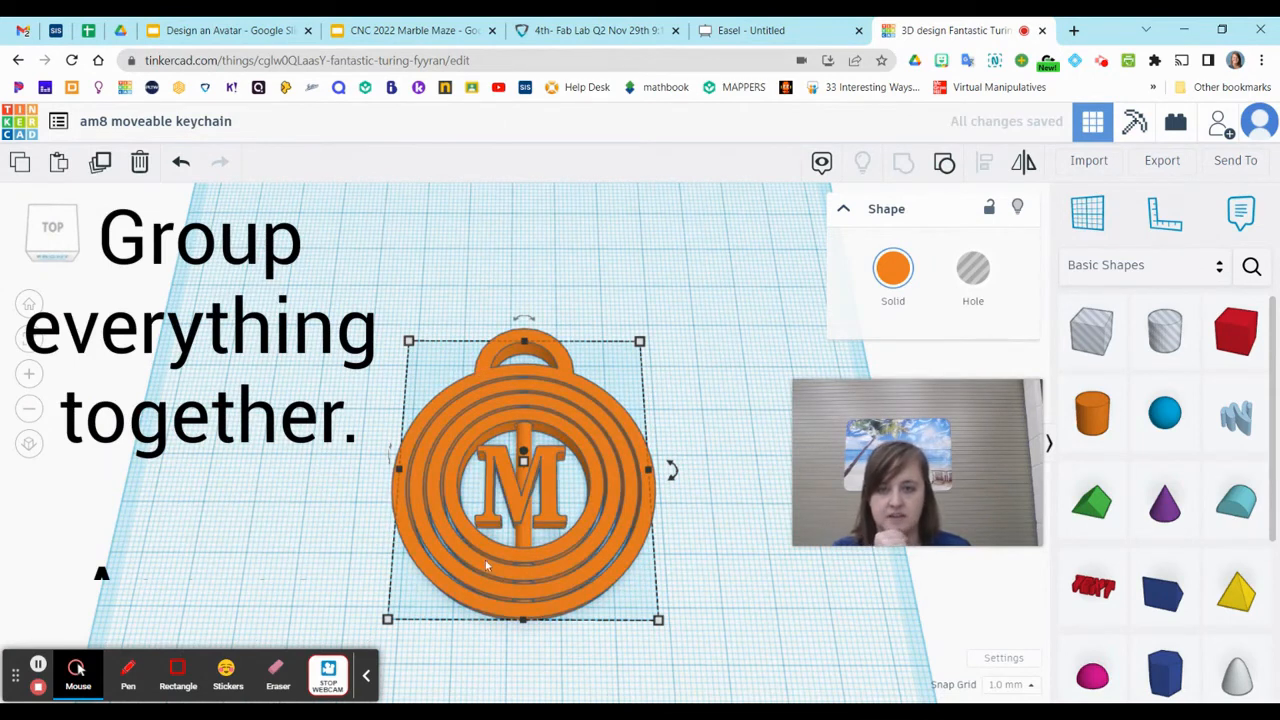
Ungroup the keychain and shift the letter M slightly sideways to centre it on the rod
{"action": "scroll", "coordinate": [487, 566], "scroll_direction": "up", "scroll_amount": 8}
{"action": "left_click", "coordinate": [651, 586]}
{"action": "right_click_drag", "start_coordinate": [651, 586], "coordinate": [505, 537]}
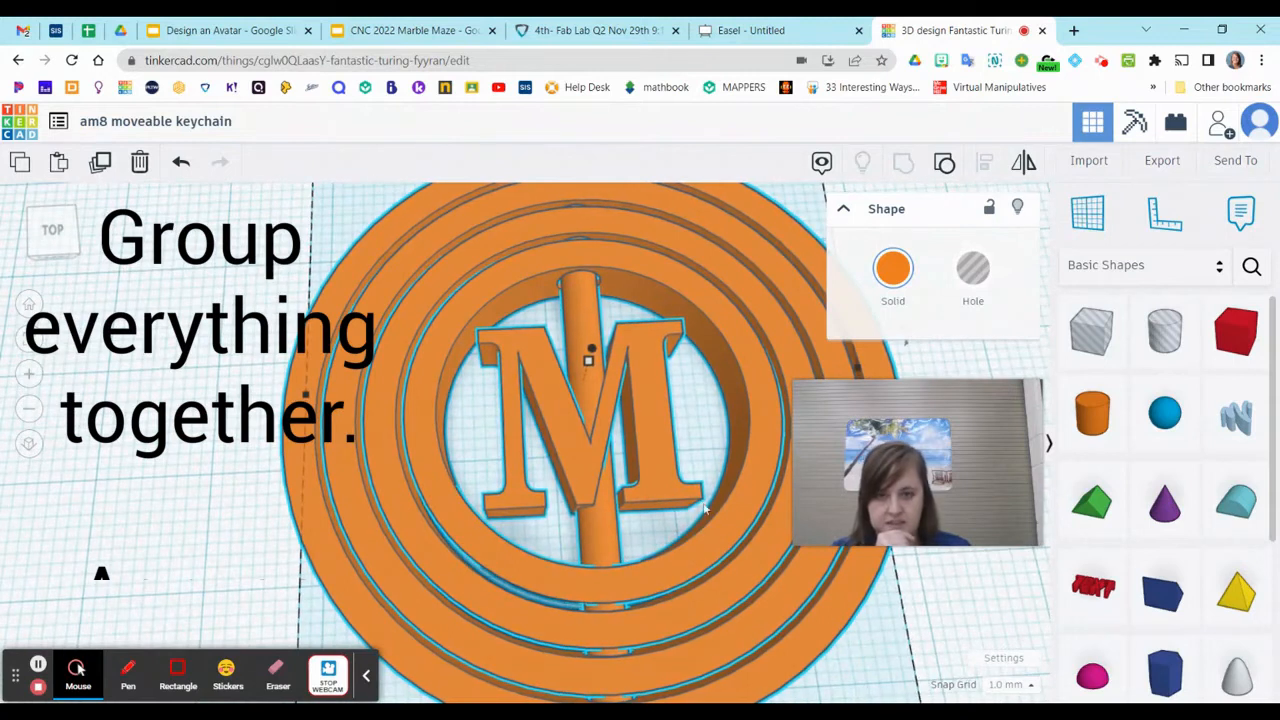
{"action": "right_click_drag", "start_coordinate": [658, 554], "coordinate": [461, 483]}
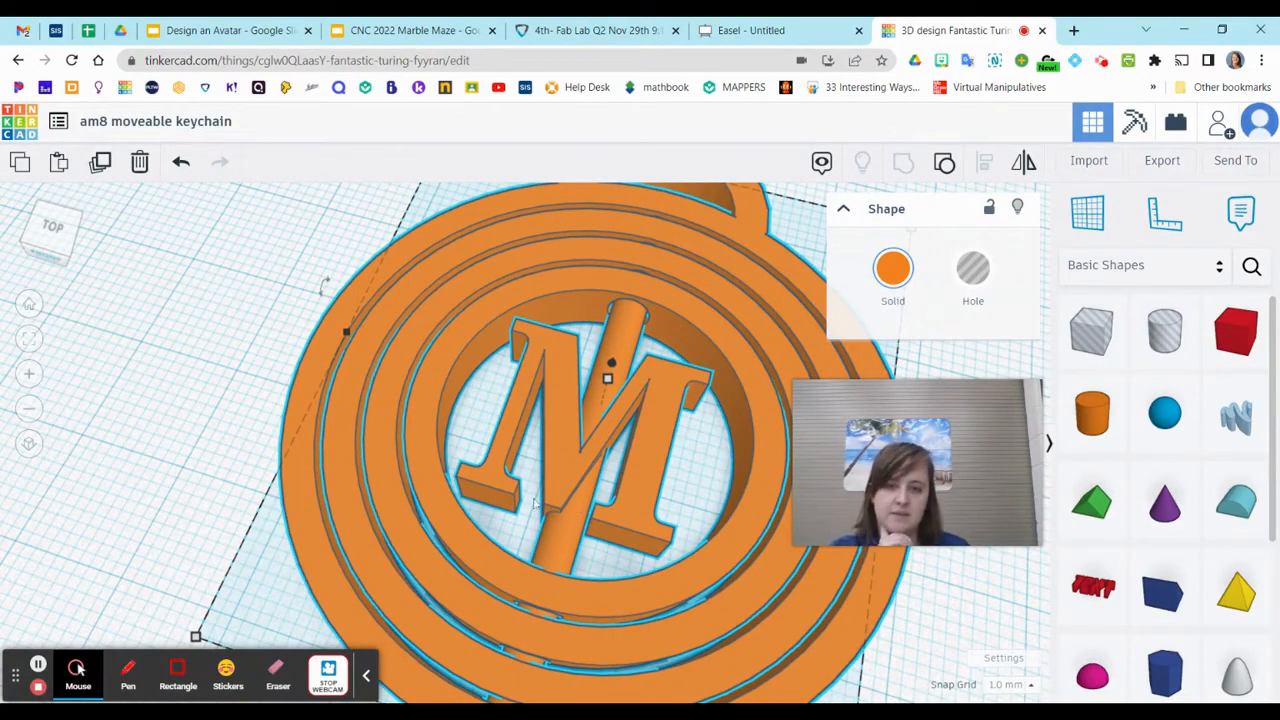
{"action": "right_click_drag", "start_coordinate": [499, 503], "coordinate": [361, 525]}
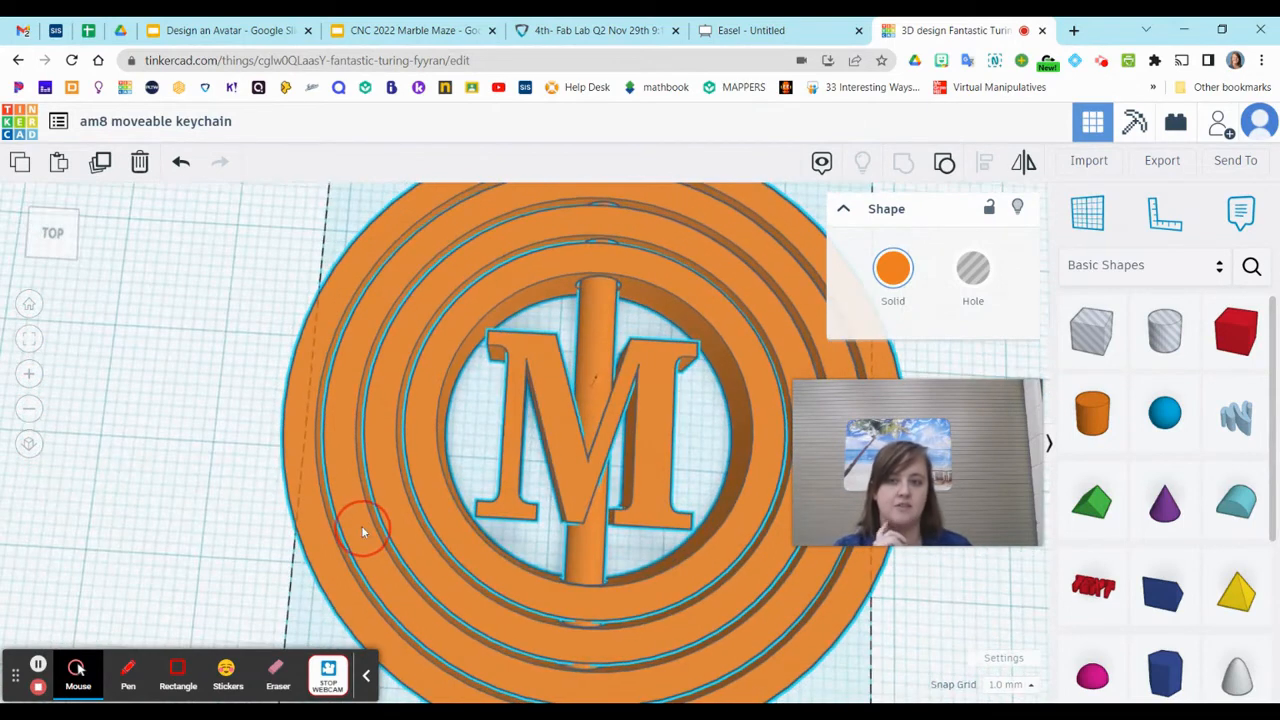
{"action": "left_click", "coordinate": [944, 163]}
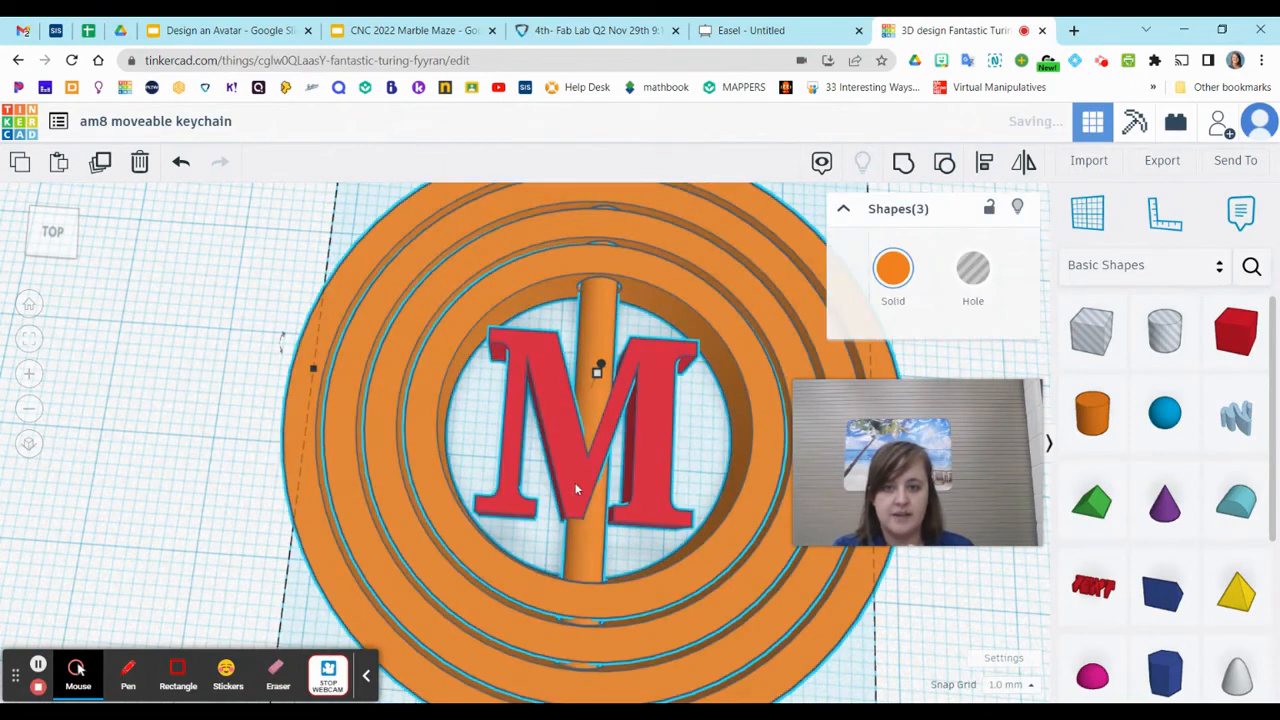
{"action": "left_click", "coordinate": [130, 488]}
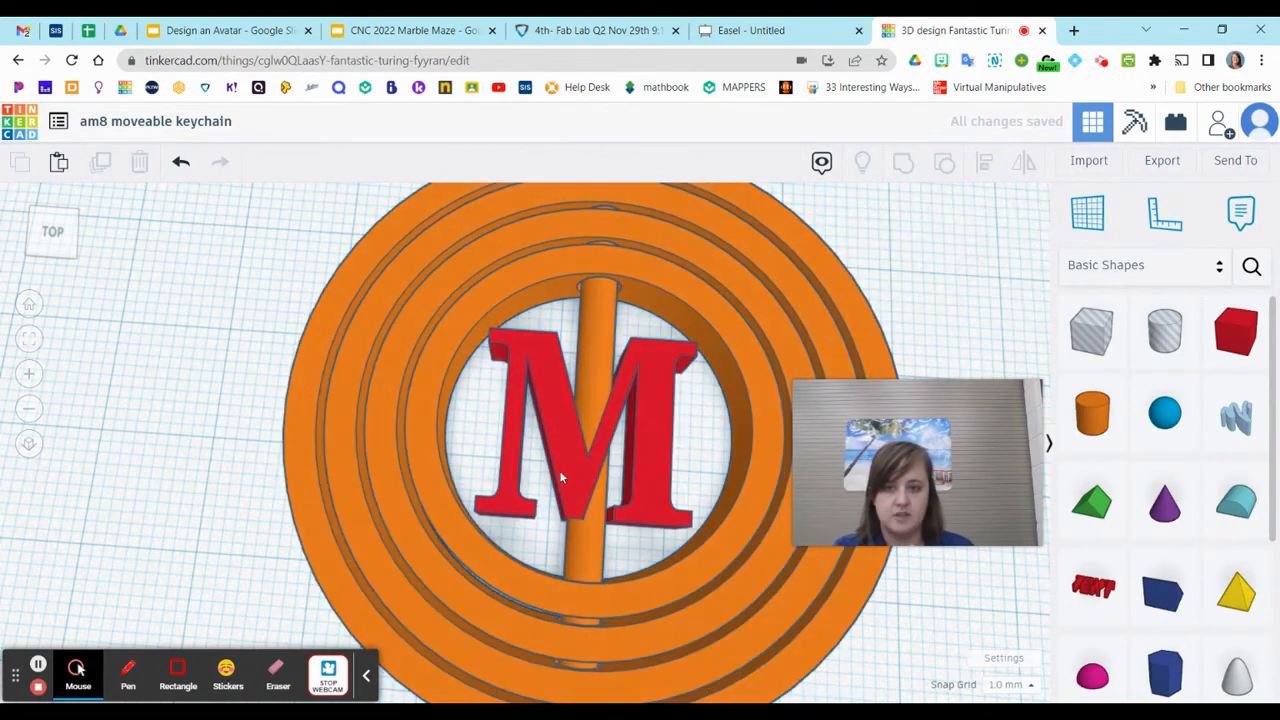
{"action": "left_click", "coordinate": [561, 478]}
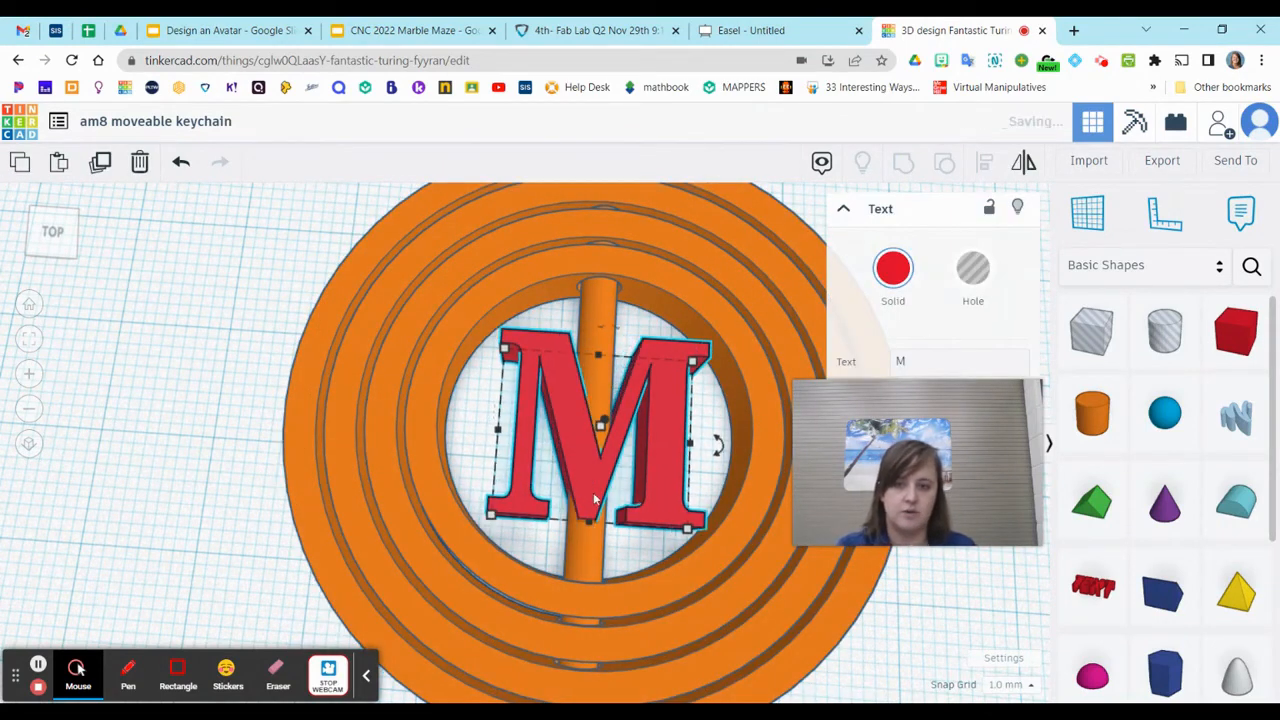
{"action": "mouse_move", "coordinate": [648, 538]}
{"action": "right_mouse_down"}
{"action": "mouse_move", "coordinate": [566, 577]}
{"action": "mouse_move", "coordinate": [577, 505]}
{"action": "mouse_move", "coordinate": [657, 557]}
{"action": "mouse_move", "coordinate": [620, 530]}
{"action": "mouse_move", "coordinate": [650, 520]}
{"action": "right_mouse_up"}
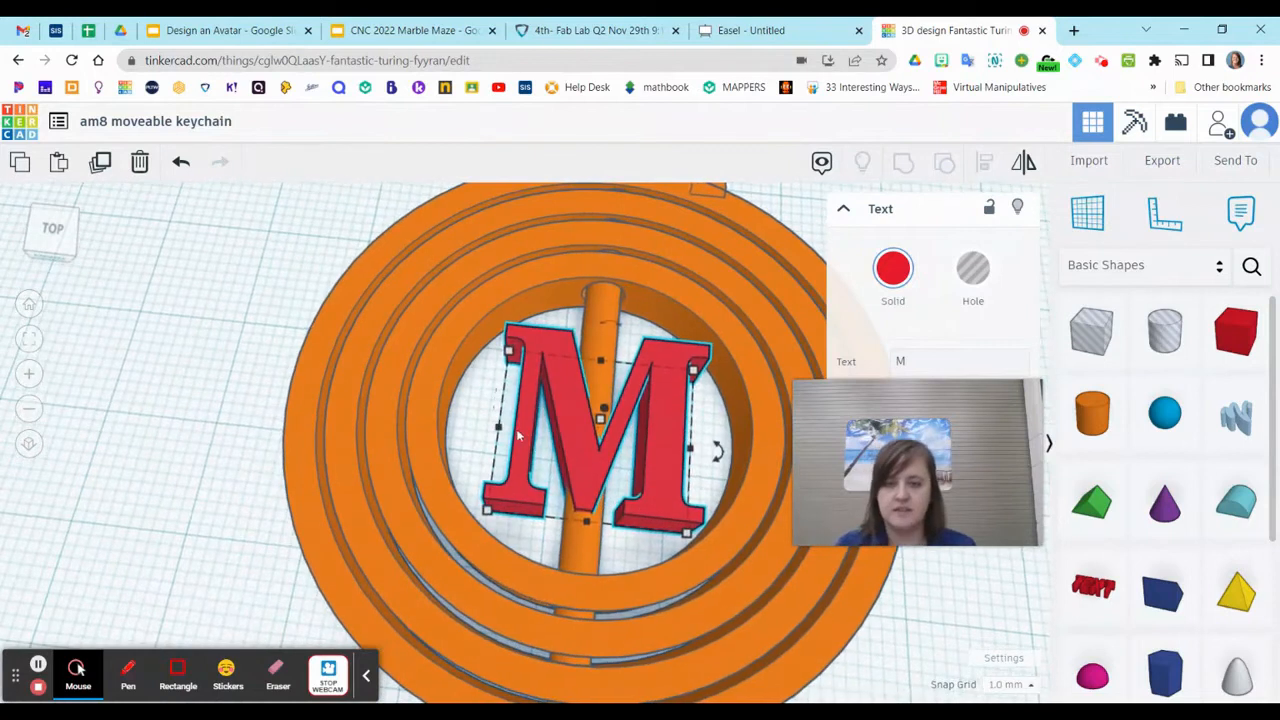
Select the whole keychain with the repositioned M and group all its parts again
{"action": "scroll", "coordinate": [590, 520], "scroll_direction": "down", "scroll_amount": 3}
{"action": "left_click_drag", "start_coordinate": [327, 210], "coordinate": [833, 668]}
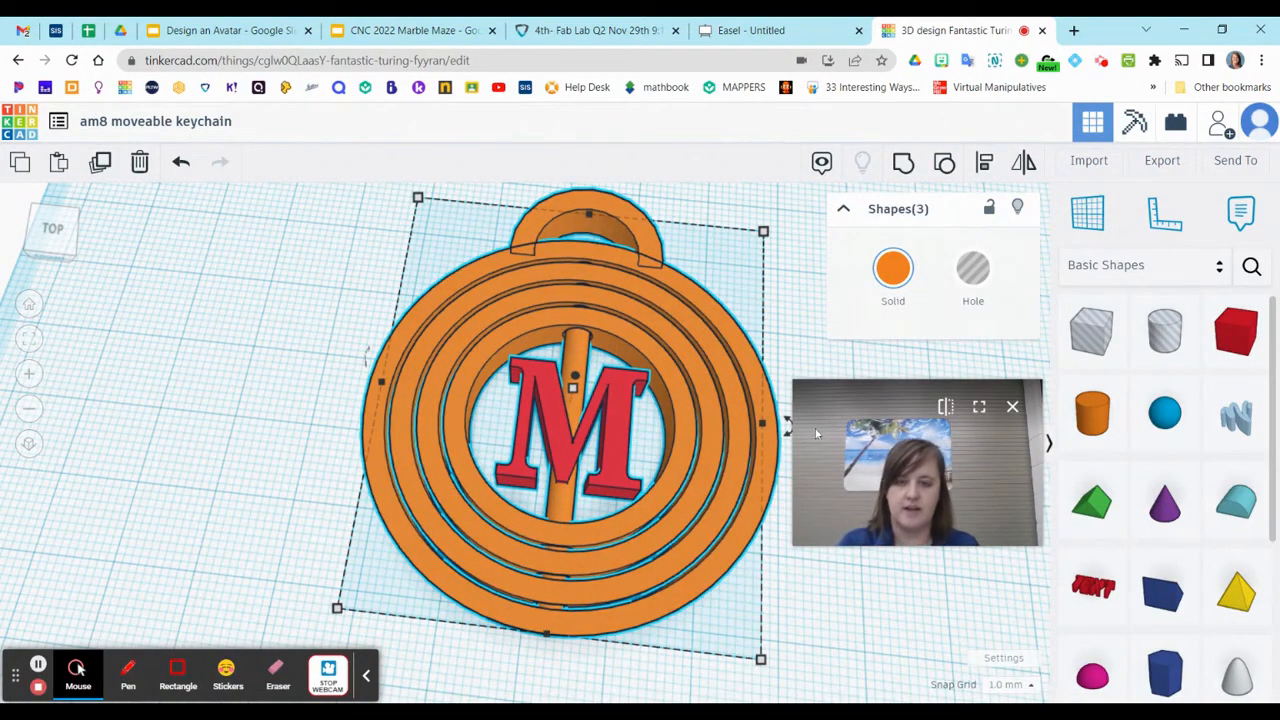
{"action": "key", "text": "ctrl+g"}
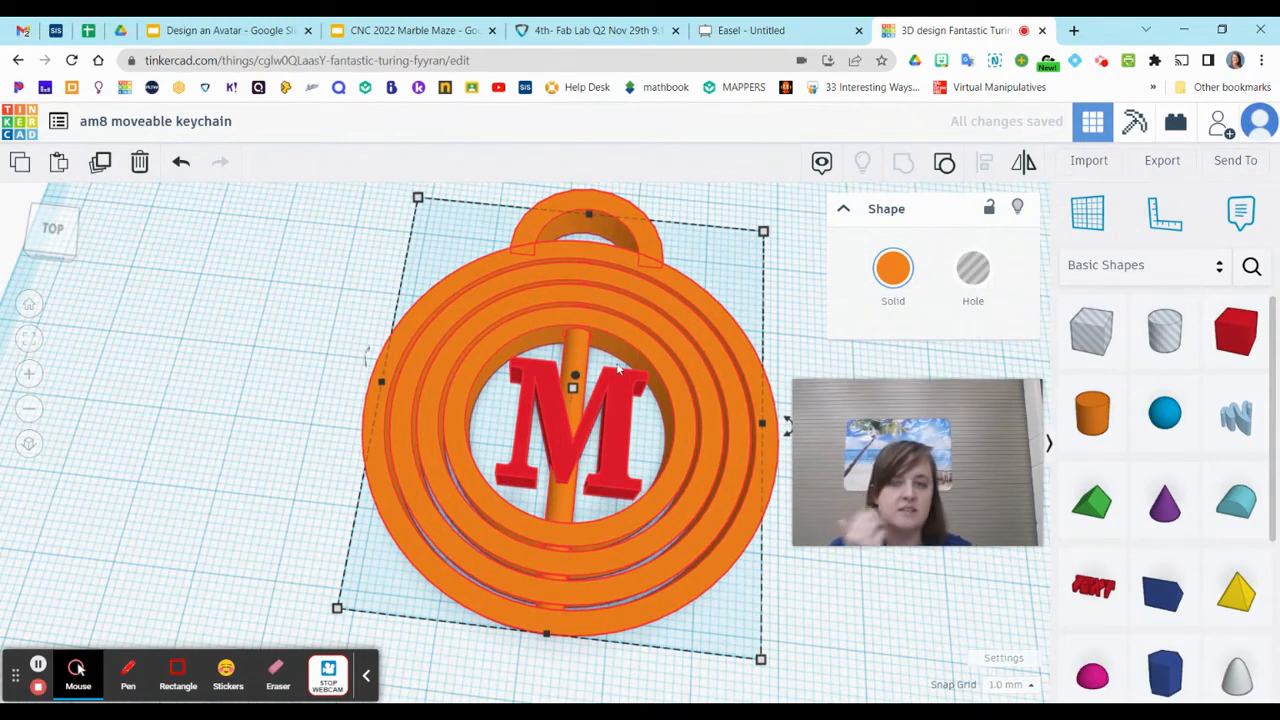
Check the gaps between the rings, and export the selected keychain as an STL file
{"action": "scroll", "coordinate": [518, 312], "scroll_direction": "up", "scroll_amount": 5}
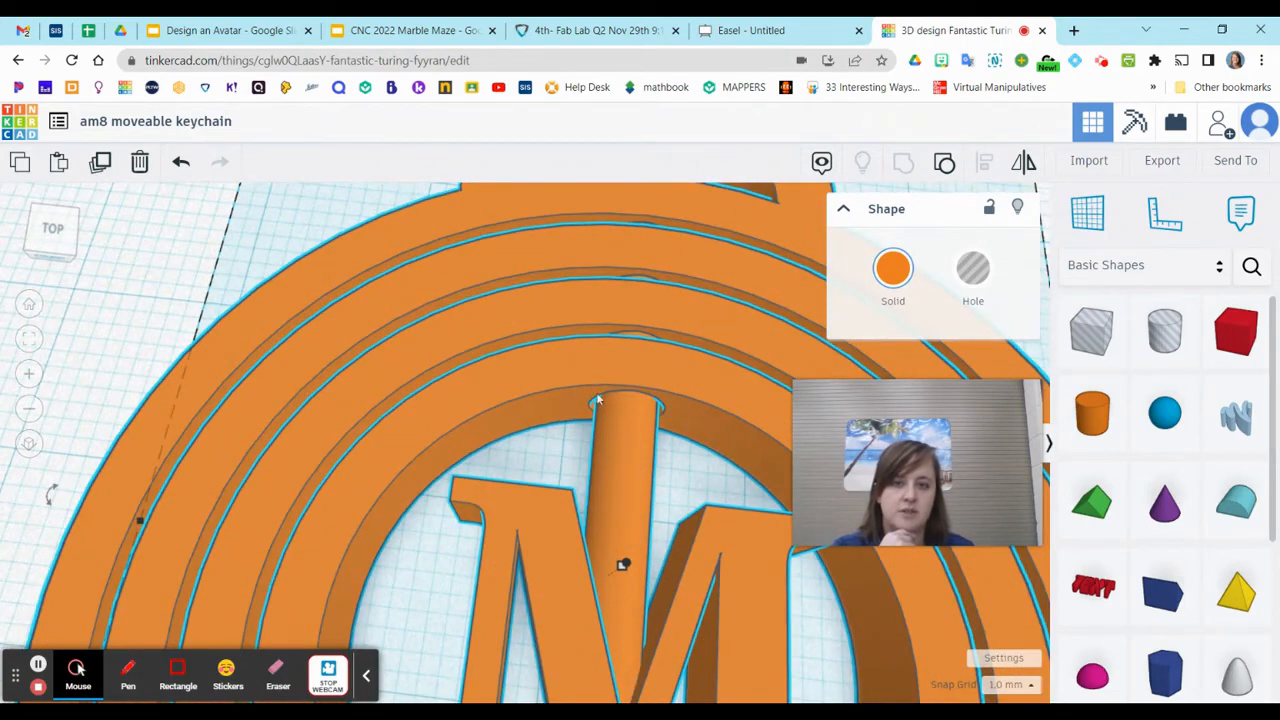
{"action": "right_click_drag", "start_coordinate": [684, 465], "coordinate": [646, 363]}
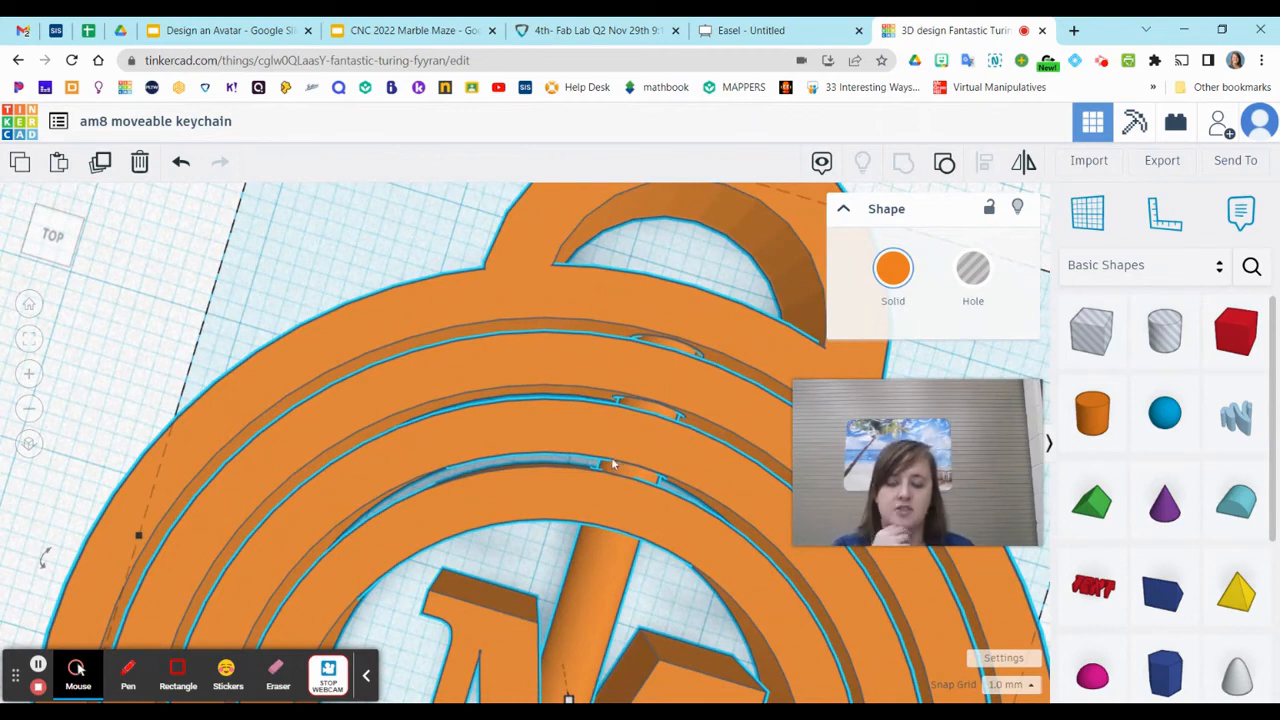
{"action": "scroll", "coordinate": [640, 515], "scroll_direction": "down", "scroll_amount": 2}
{"action": "scroll", "coordinate": [645, 525], "scroll_direction": "down", "scroll_amount": 2}
{"action": "scroll", "coordinate": [654, 557], "scroll_direction": "down", "scroll_amount": 3}
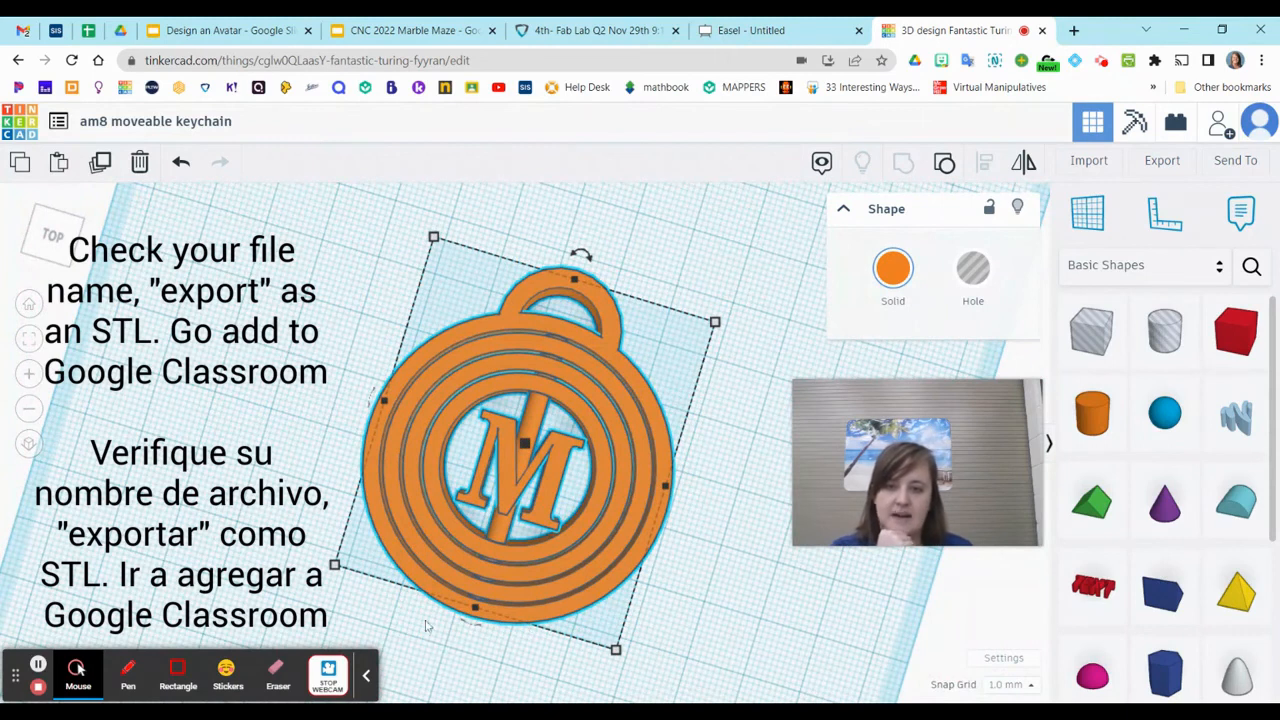
{"action": "right_click_drag", "start_coordinate": [455, 671], "coordinate": [520, 671]}
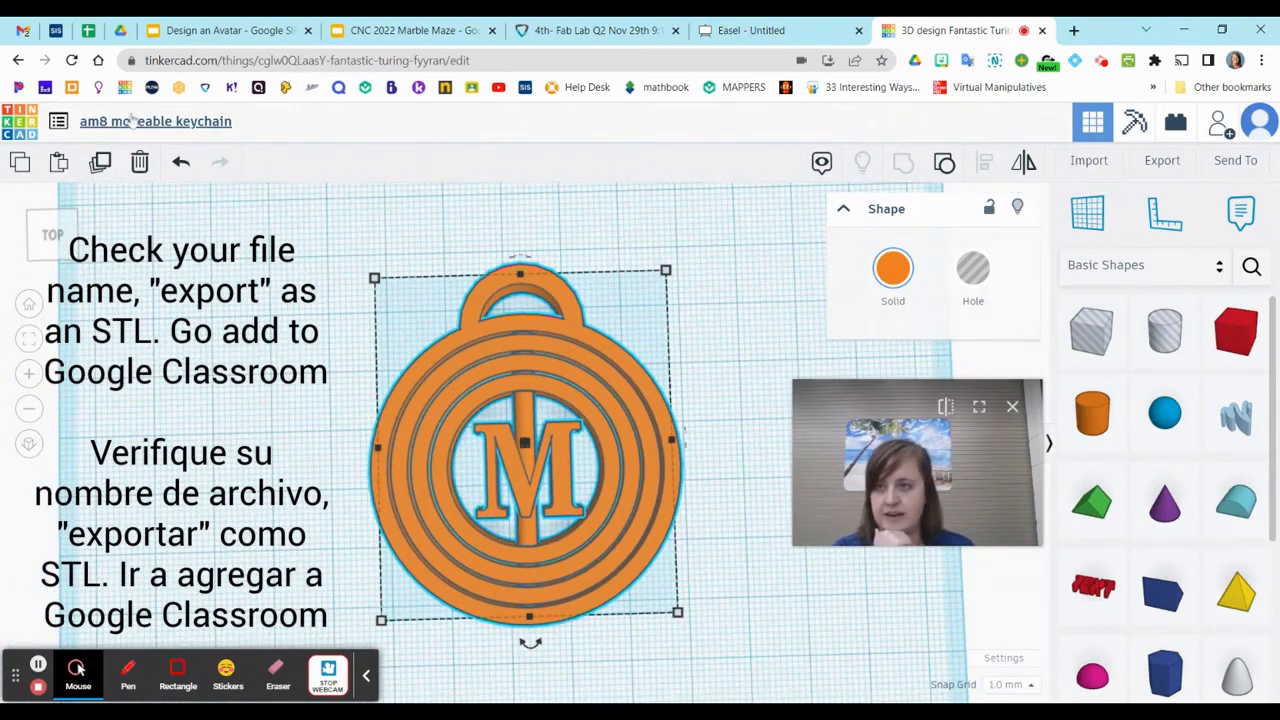
{"action": "left_click", "coordinate": [1176, 162]}
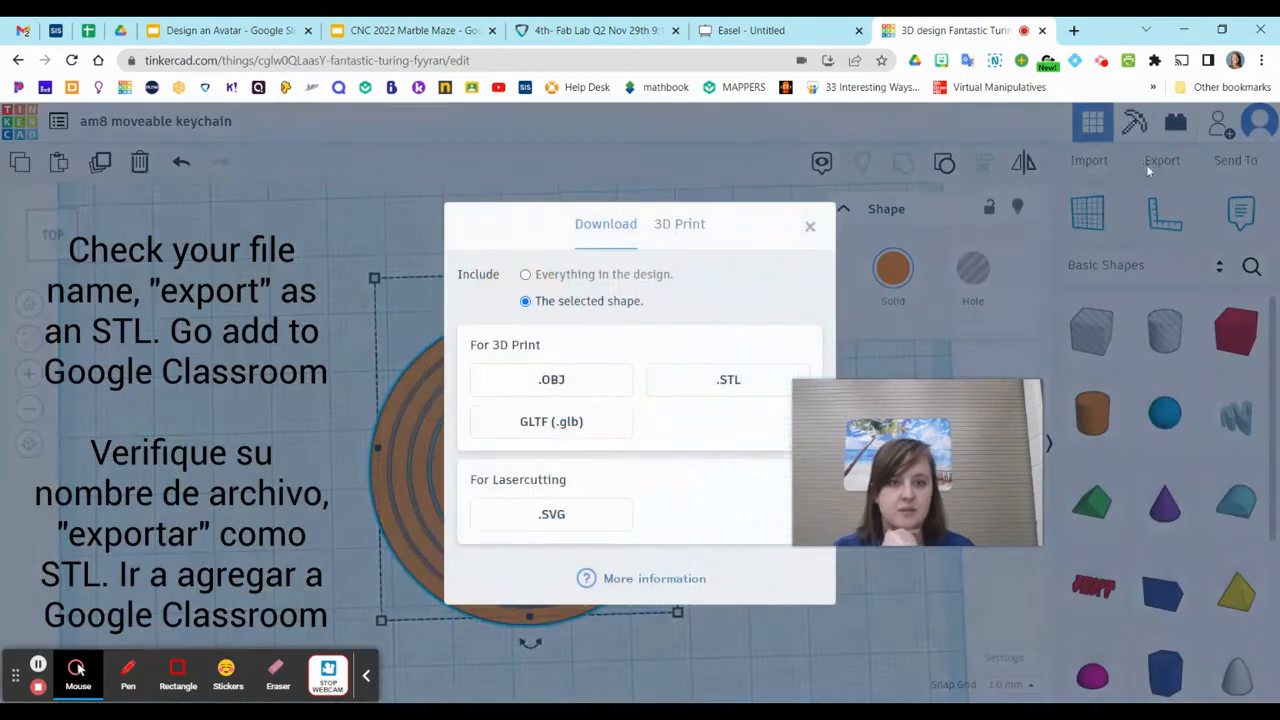
{"action": "left_click", "coordinate": [725, 384]}
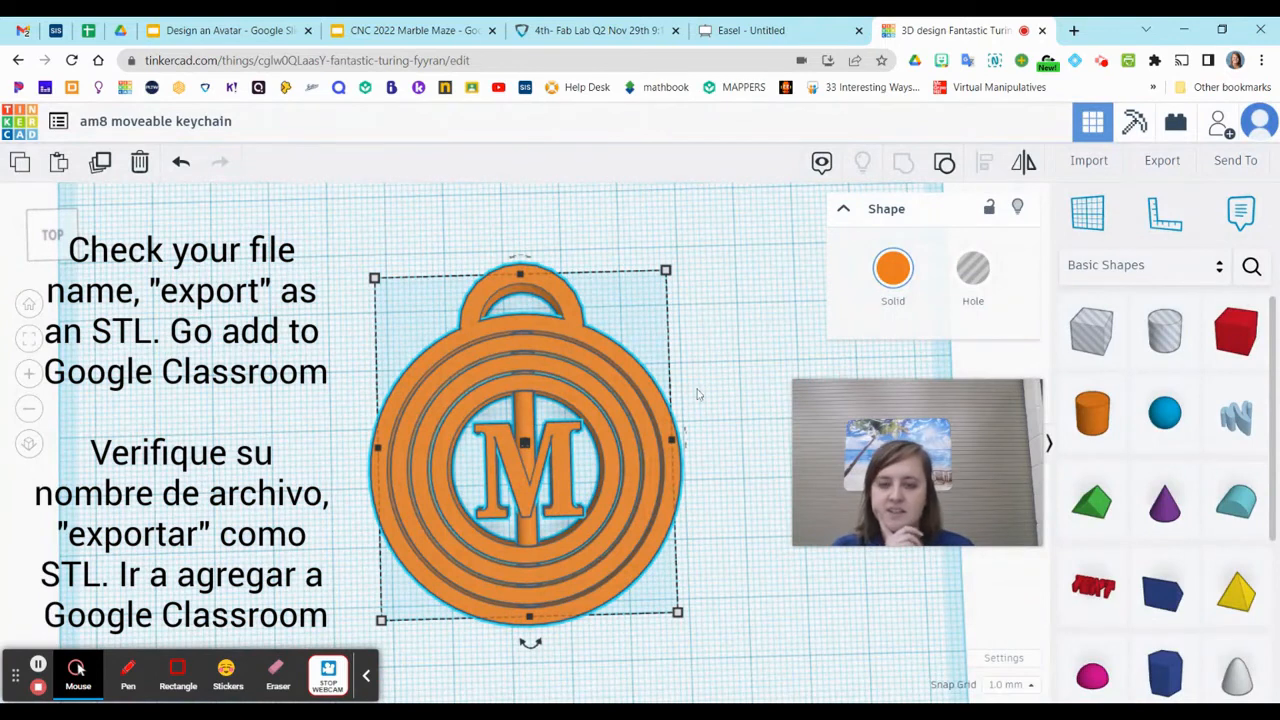